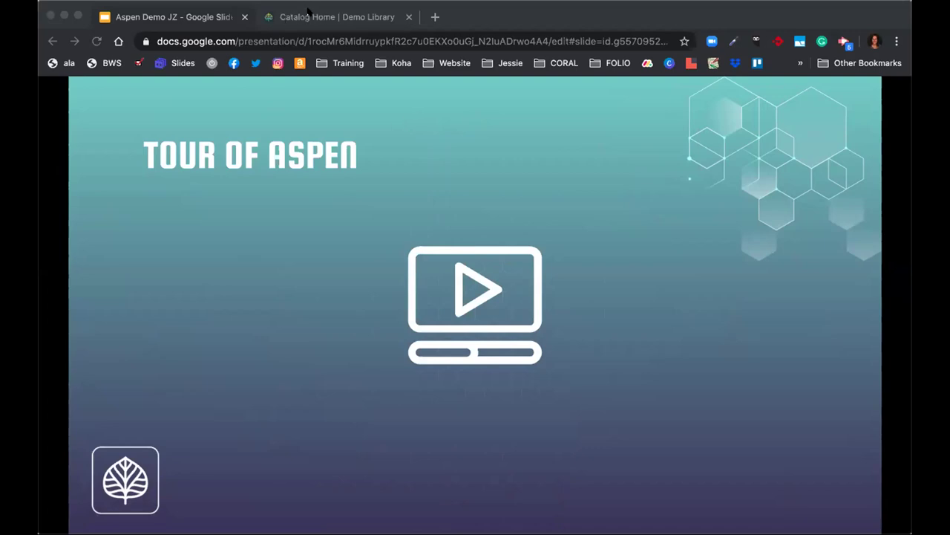
Switch to the Demo Library catalog home page and look over its closure notice and the Available eBooks fiction covers.
{"action": "left_click", "coordinate": [309, 16]}
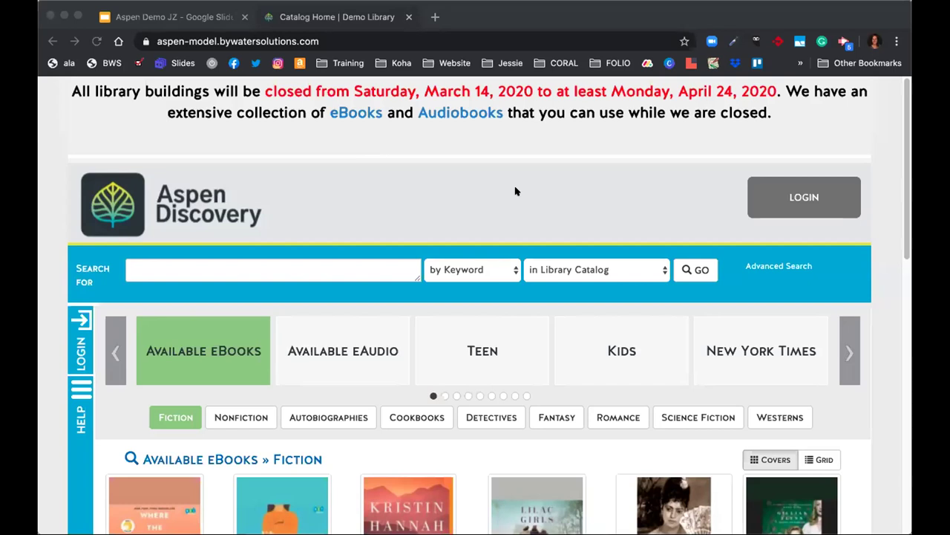
{"action": "left_click", "coordinate": [363, 119]}
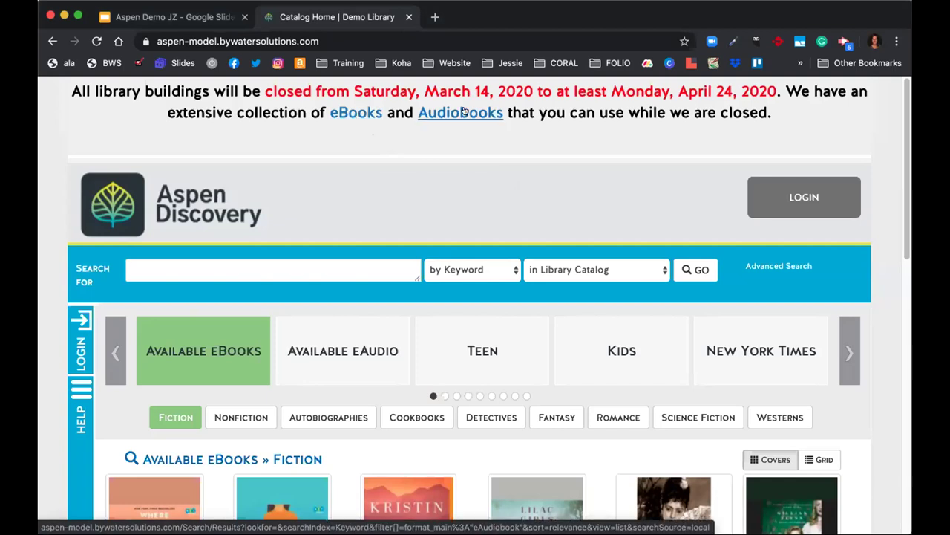
{"action": "scroll", "coordinate": [461, 140], "scroll_direction": "down", "scroll_amount": 3}
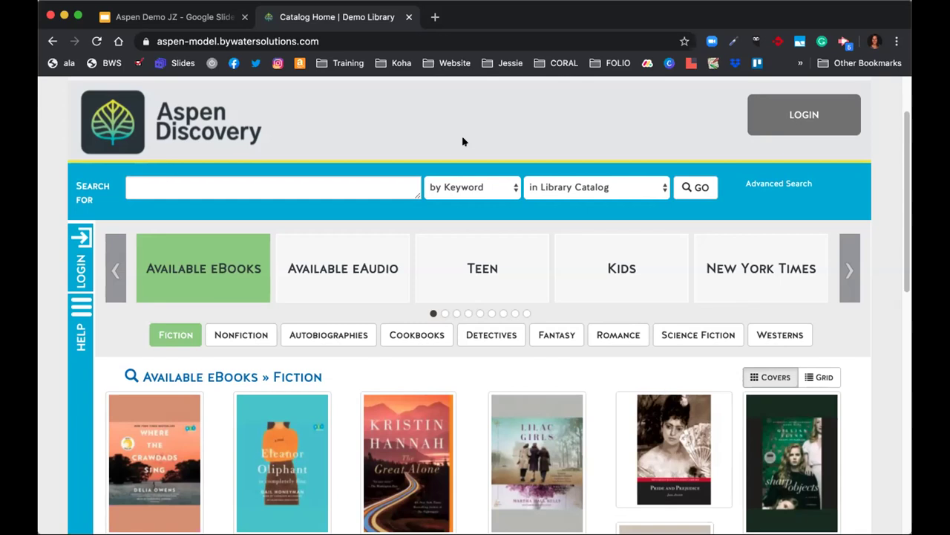
{"action": "scroll", "coordinate": [463, 141], "scroll_direction": "down", "scroll_amount": 1}
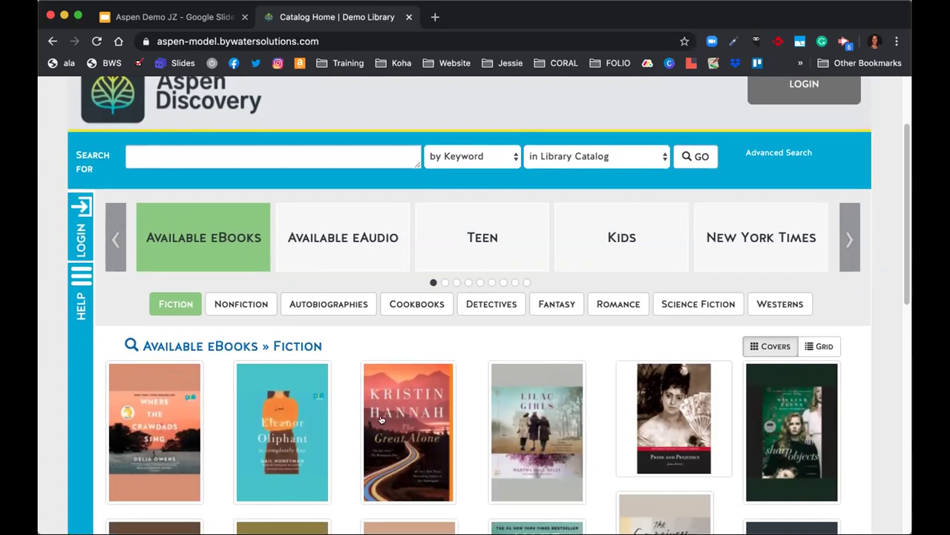
{"action": "scroll", "coordinate": [339, 432], "scroll_direction": "down", "scroll_amount": 2}
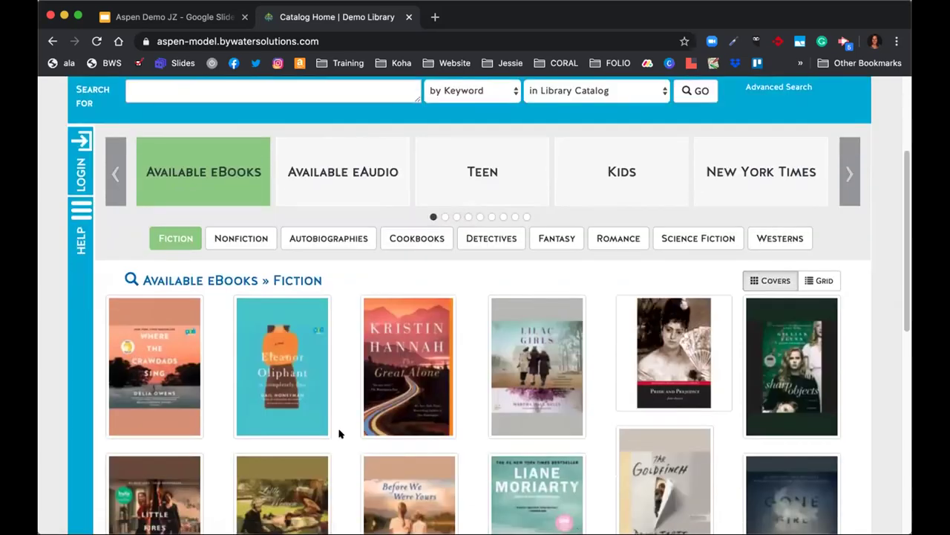
{"action": "scroll", "coordinate": [340, 431], "scroll_direction": "down", "scroll_amount": 2}
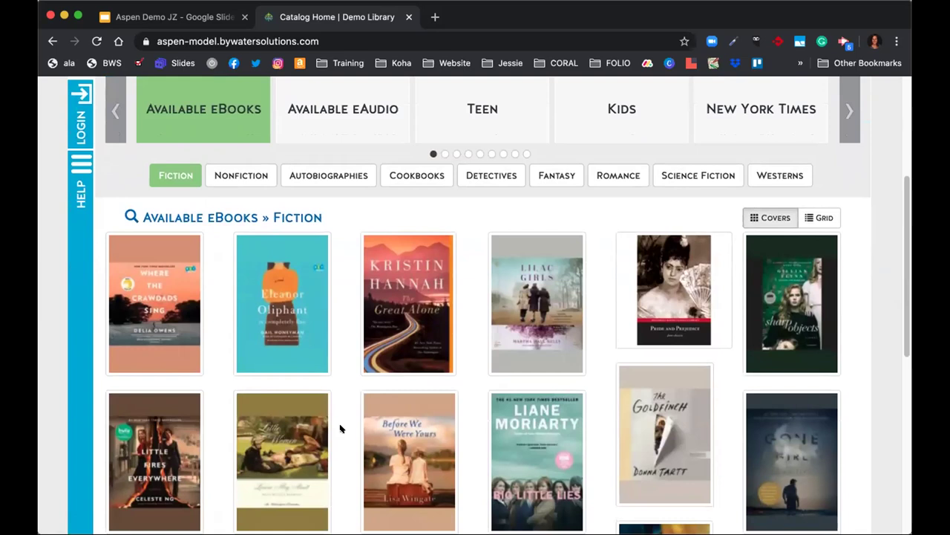
Display the Available eBooks fiction titles in grid view, and return them to cover view.
{"action": "left_click", "coordinate": [820, 218]}
{"action": "scroll", "coordinate": [269, 423], "scroll_direction": "down", "scroll_amount": 3}
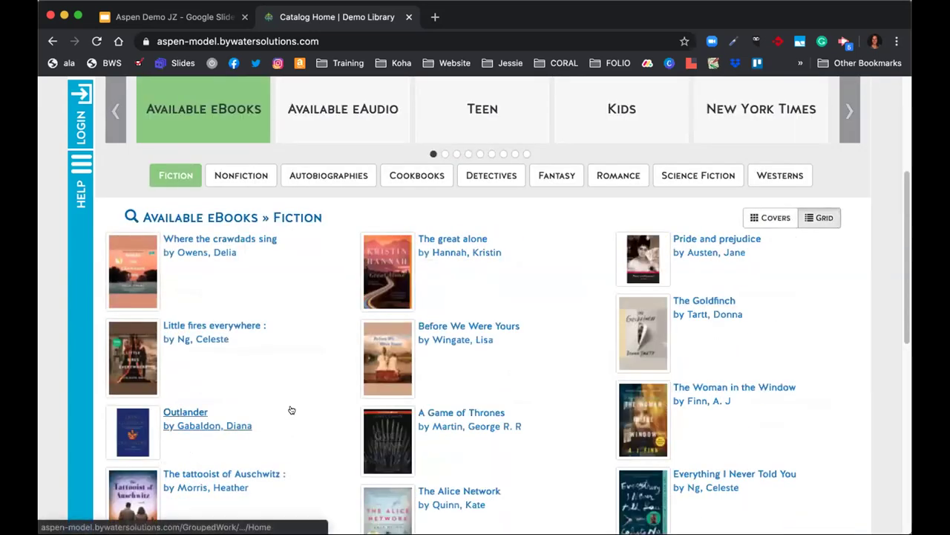
{"action": "left_click", "coordinate": [761, 218]}
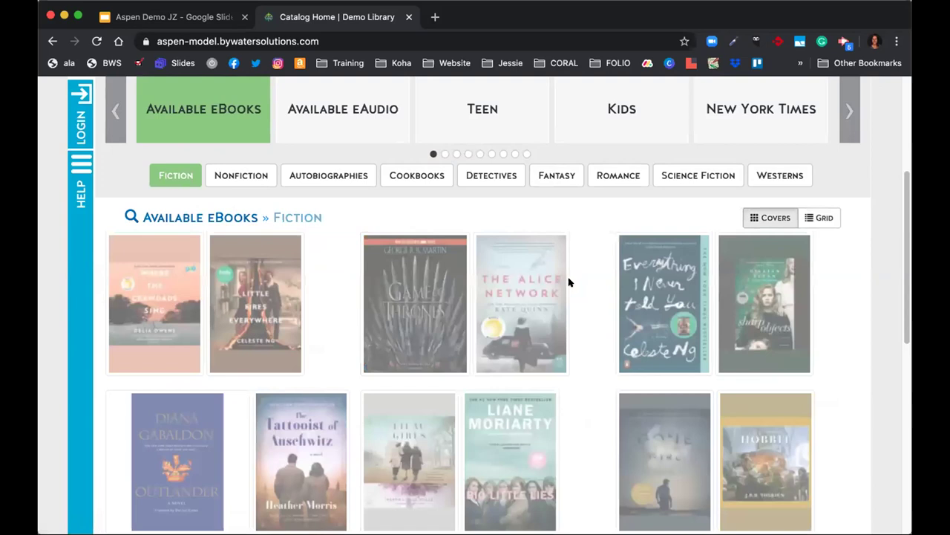
Browse the New York Times category and show its nonfiction titles.
{"action": "scroll", "coordinate": [546, 230], "scroll_direction": "up", "scroll_amount": 2}
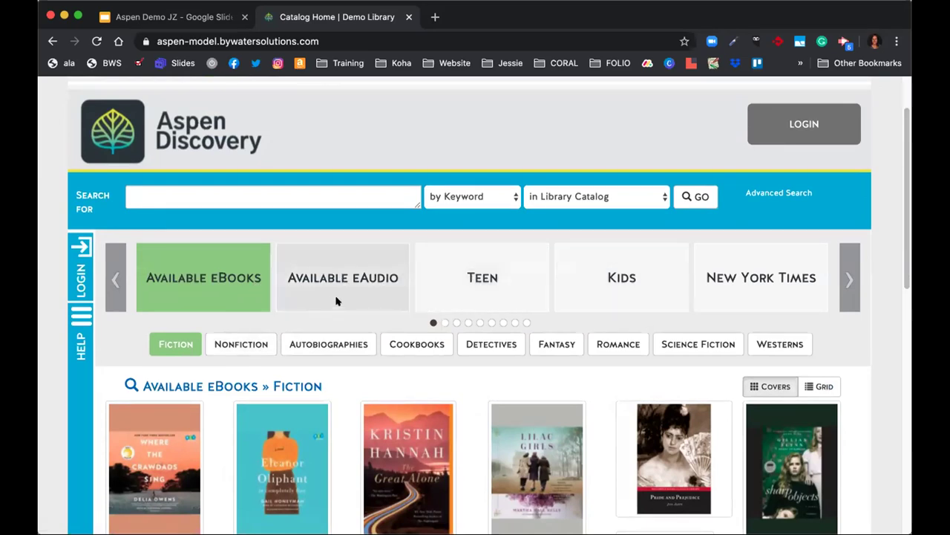
{"action": "left_click", "coordinate": [721, 278]}
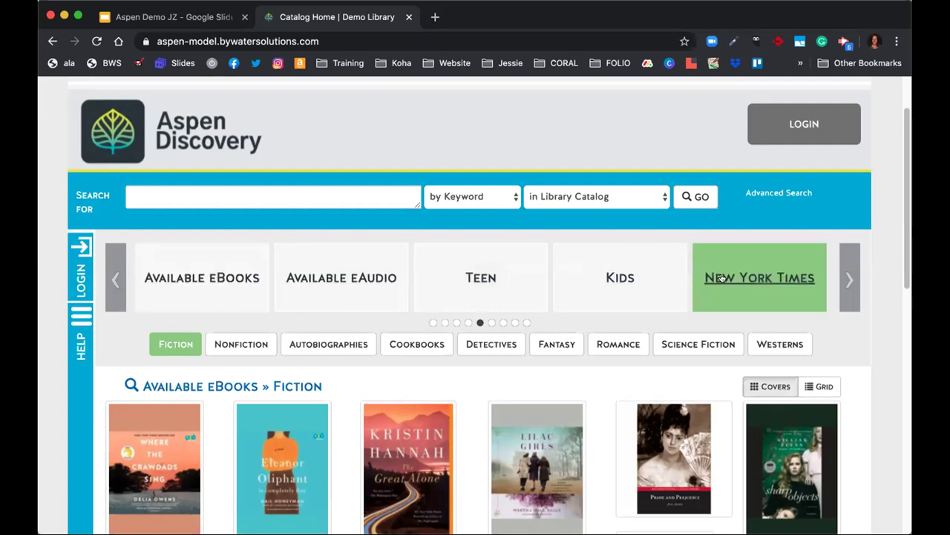
{"action": "scroll", "coordinate": [333, 358], "scroll_direction": "down", "scroll_amount": 3}
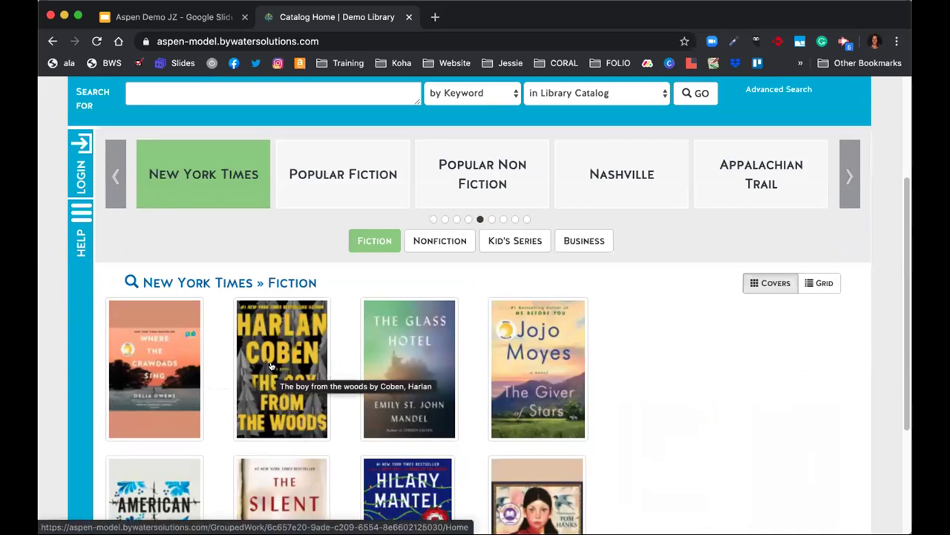
{"action": "left_click", "coordinate": [431, 241]}
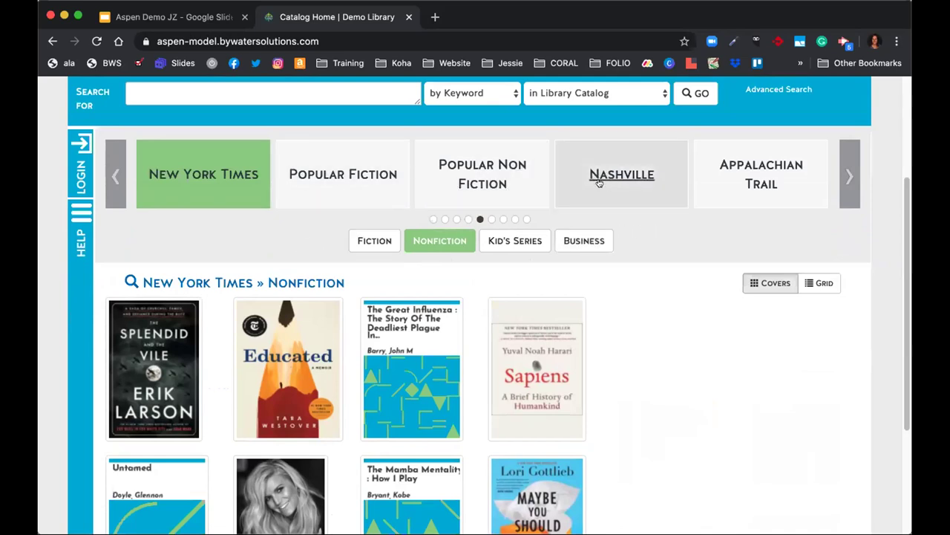
Open the Nashville browse category and look through its From & About Nashville titles.
{"action": "scroll", "coordinate": [628, 201], "scroll_direction": "up", "scroll_amount": 2}
{"action": "scroll", "coordinate": [628, 201], "scroll_direction": "up", "scroll_amount": 1}
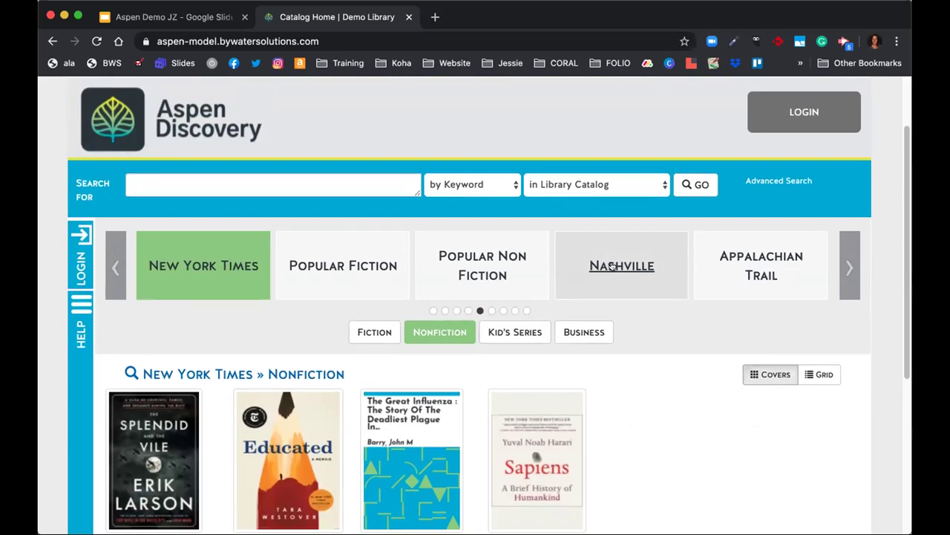
{"action": "left_click", "coordinate": [611, 266]}
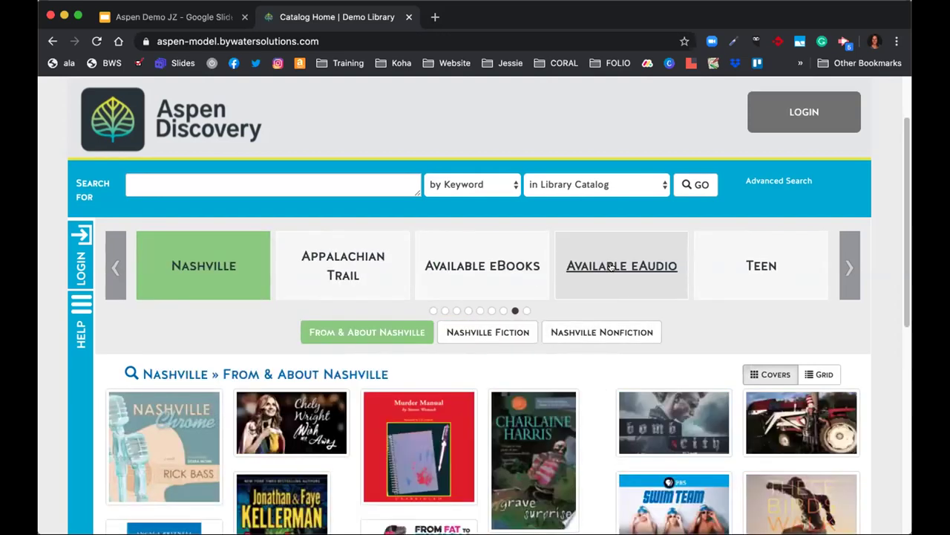
{"action": "scroll", "coordinate": [610, 266], "scroll_direction": "down", "scroll_amount": 2}
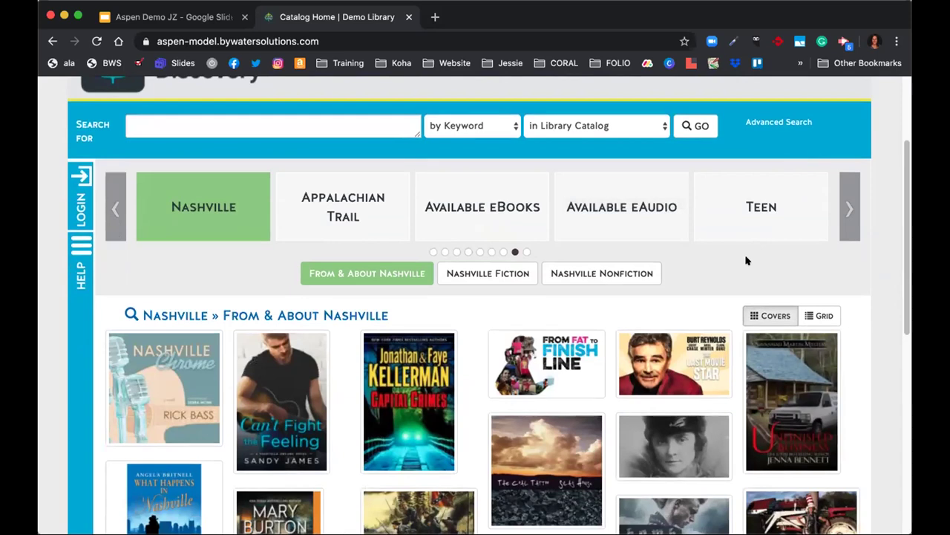
{"action": "scroll", "coordinate": [747, 261], "scroll_direction": "down", "scroll_amount": 1}
{"action": "scroll", "coordinate": [748, 260], "scroll_direction": "down", "scroll_amount": 1}
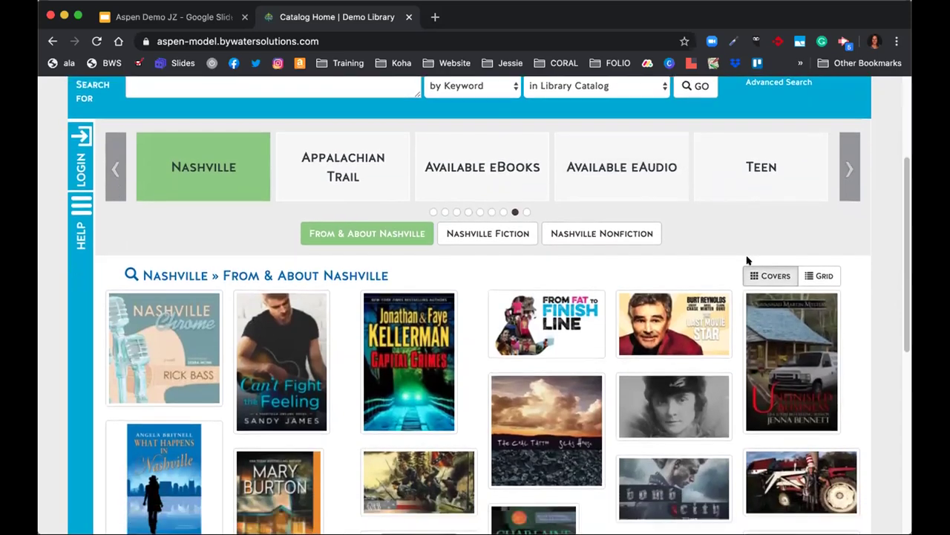
{"action": "scroll", "coordinate": [742, 235], "scroll_direction": "up", "scroll_amount": 2}
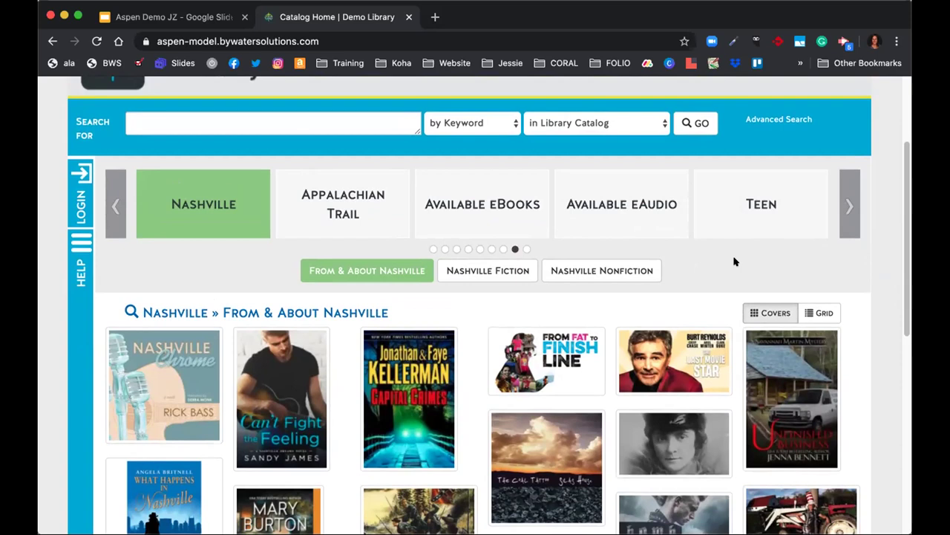
Enter "gone girl" as the catalog search term.
{"action": "scroll", "coordinate": [734, 261], "scroll_direction": "up", "scroll_amount": 1}
{"action": "scroll", "coordinate": [735, 261], "scroll_direction": "up", "scroll_amount": 2}
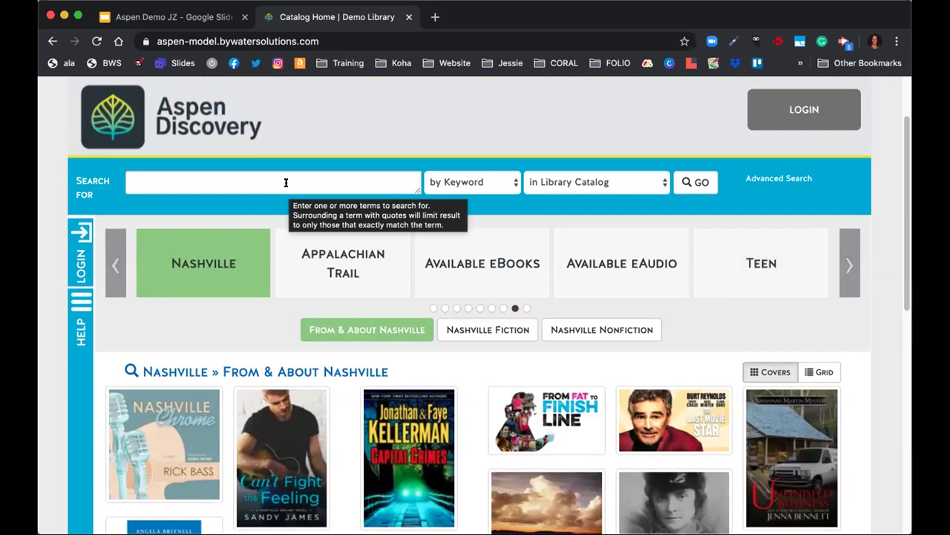
{"action": "scroll", "coordinate": [286, 182], "scroll_direction": "up", "scroll_amount": 1}
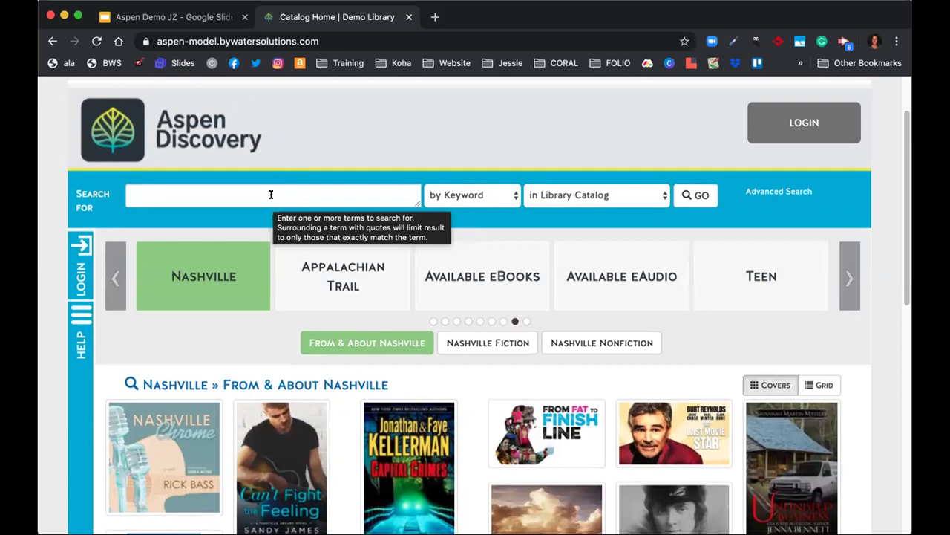
{"action": "left_click", "coordinate": [271, 195]}
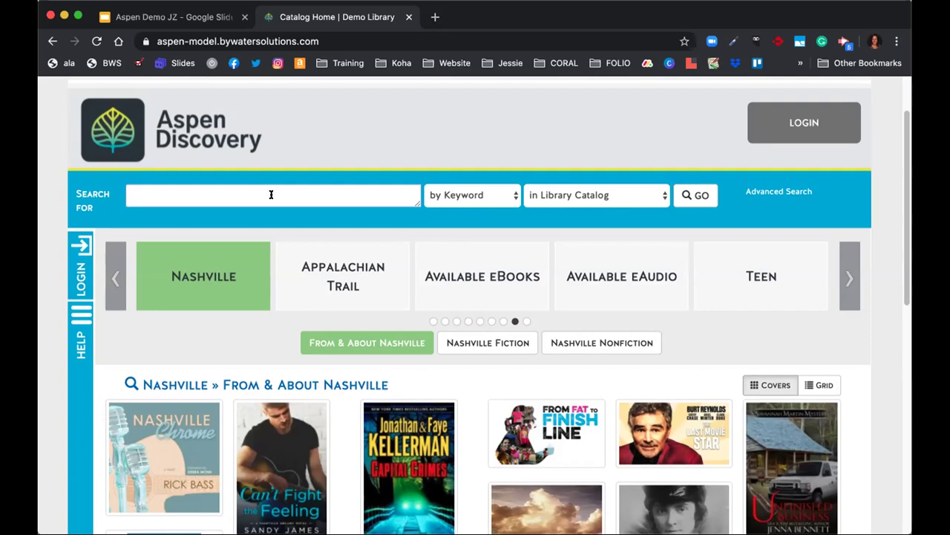
{"action": "type", "text": "gone girl"}
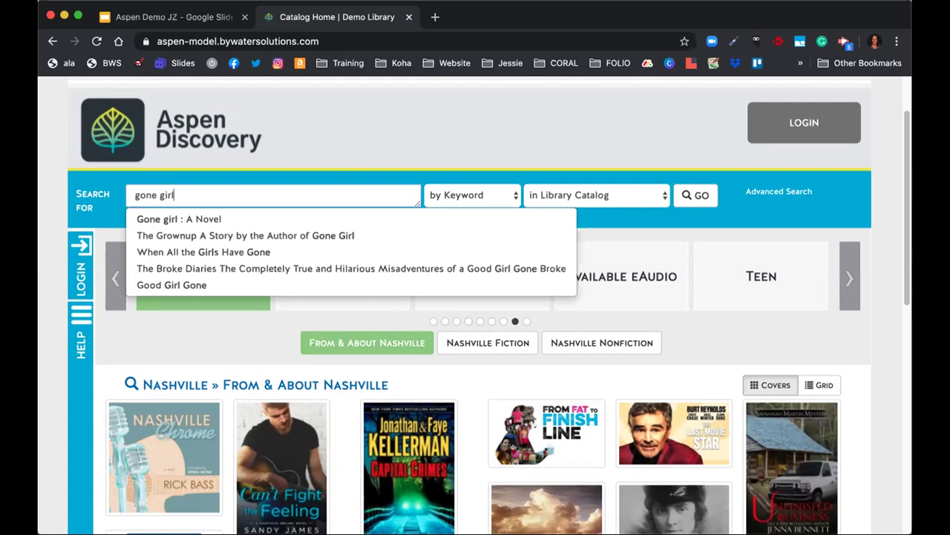
Review the available search indexes and sources, and run the search by Keyword in Library Catalog.
{"action": "left_click", "coordinate": [480, 195]}
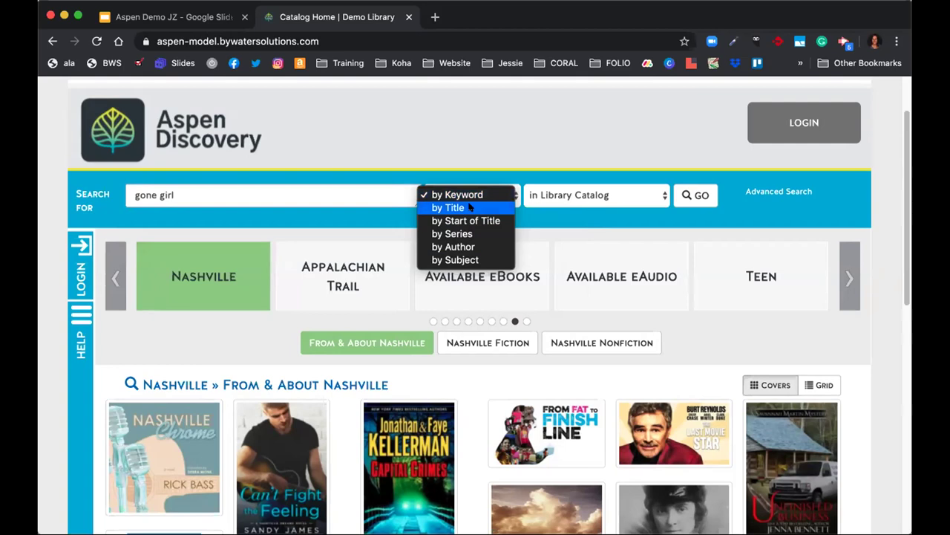
{"action": "left_click", "coordinate": [590, 213]}
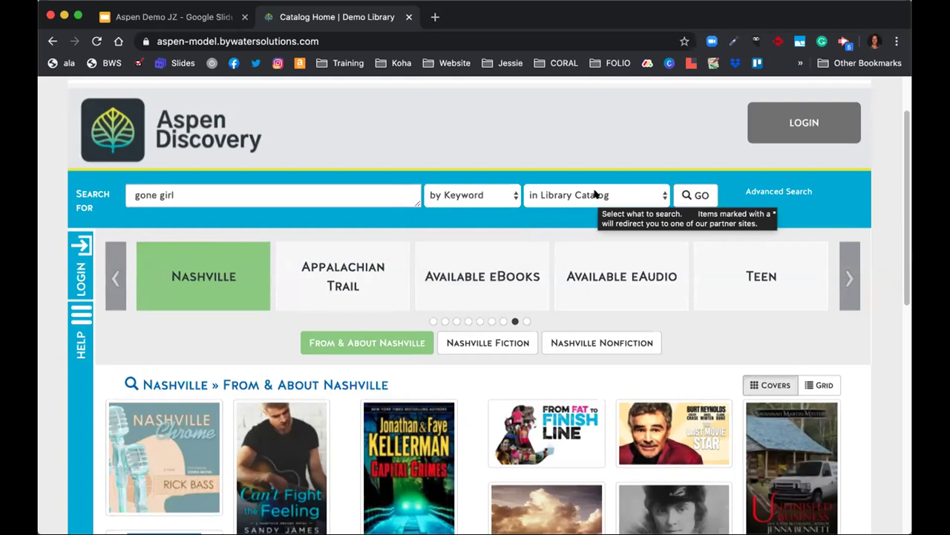
{"action": "left_click", "coordinate": [594, 194]}
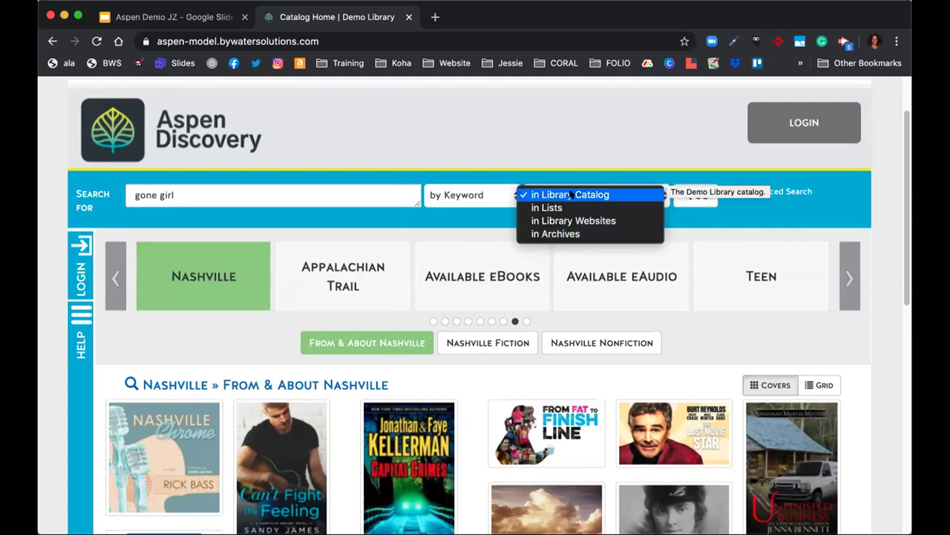
{"action": "left_click", "coordinate": [625, 143]}
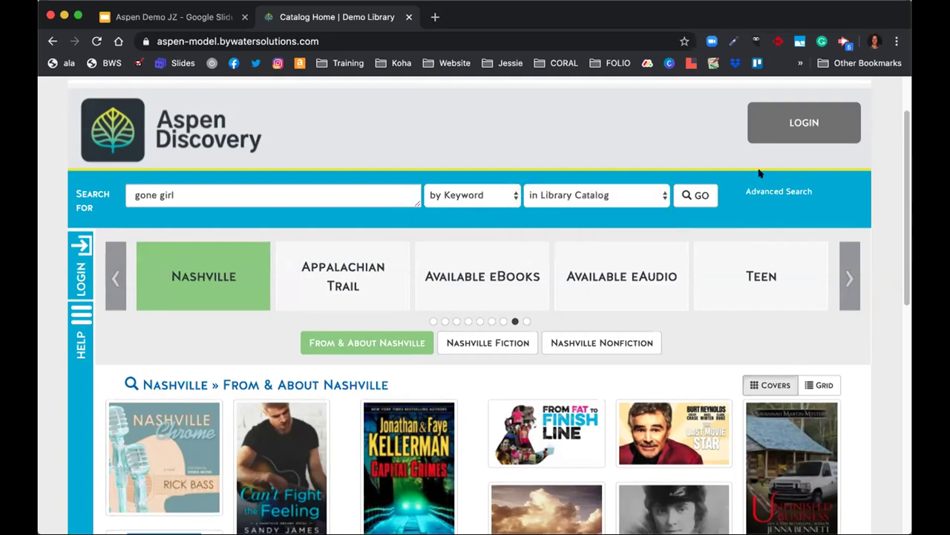
{"action": "left_click", "coordinate": [699, 196]}
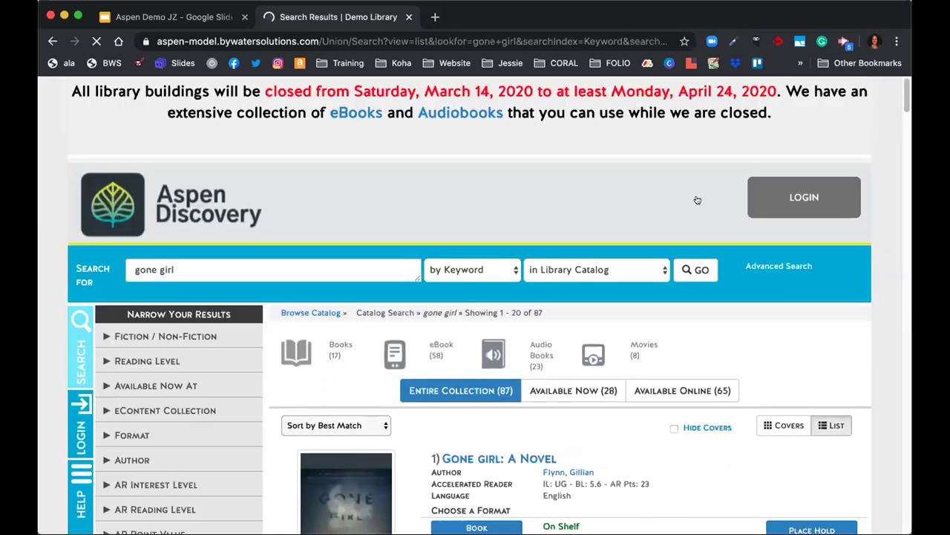
Examine the filters for narrowing the search results, expanding the eContent Collection and AR Interest Level groups.
{"action": "scroll", "coordinate": [694, 201], "scroll_direction": "down", "scroll_amount": 1}
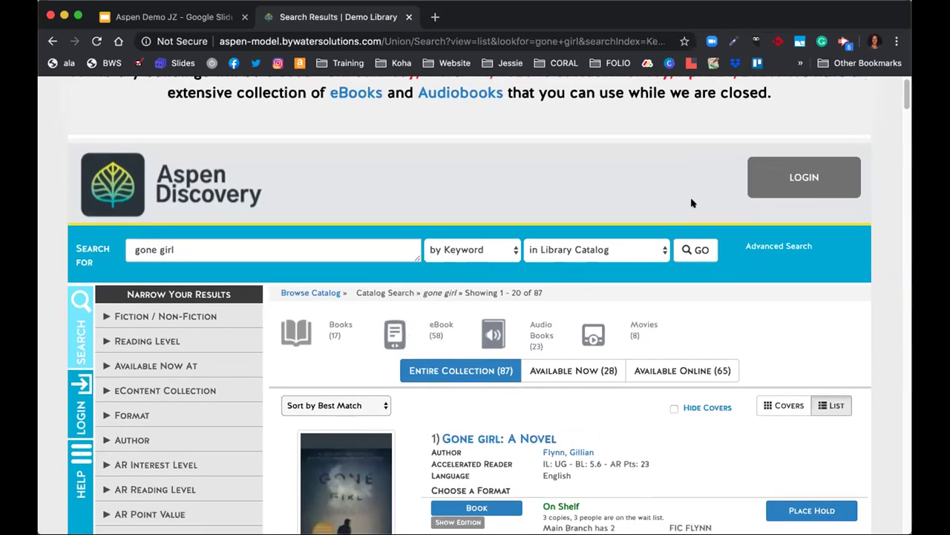
{"action": "scroll", "coordinate": [691, 202], "scroll_direction": "down", "scroll_amount": 3}
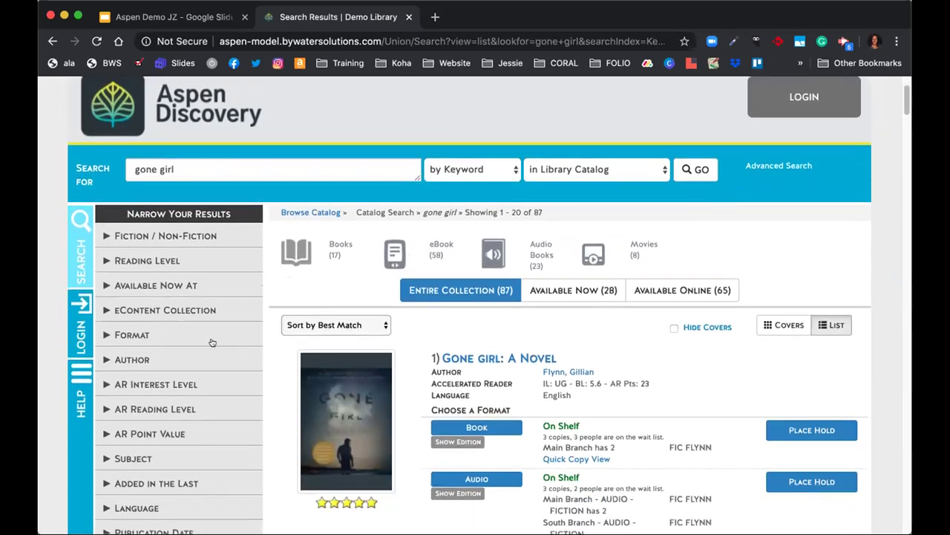
{"action": "scroll", "coordinate": [166, 315], "scroll_direction": "down", "scroll_amount": 1}
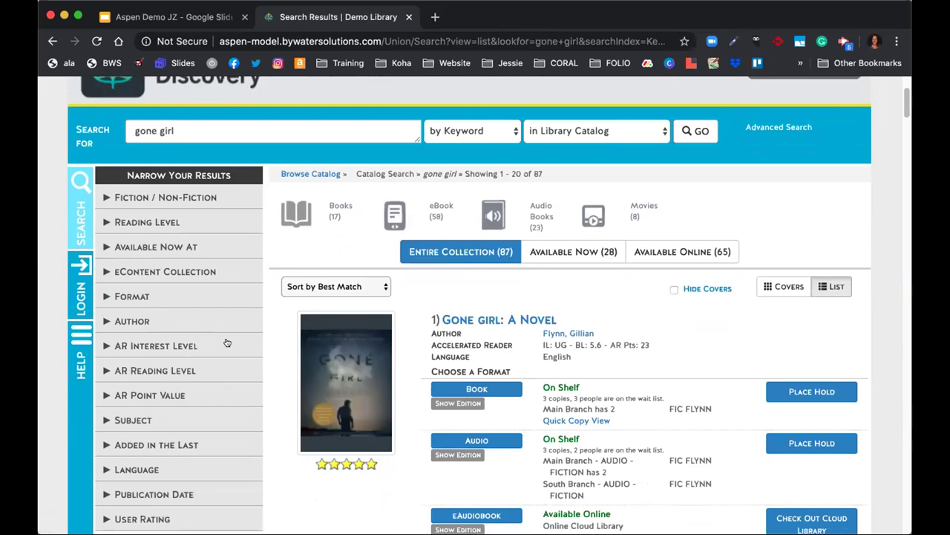
{"action": "scroll", "coordinate": [228, 342], "scroll_direction": "down", "scroll_amount": 1}
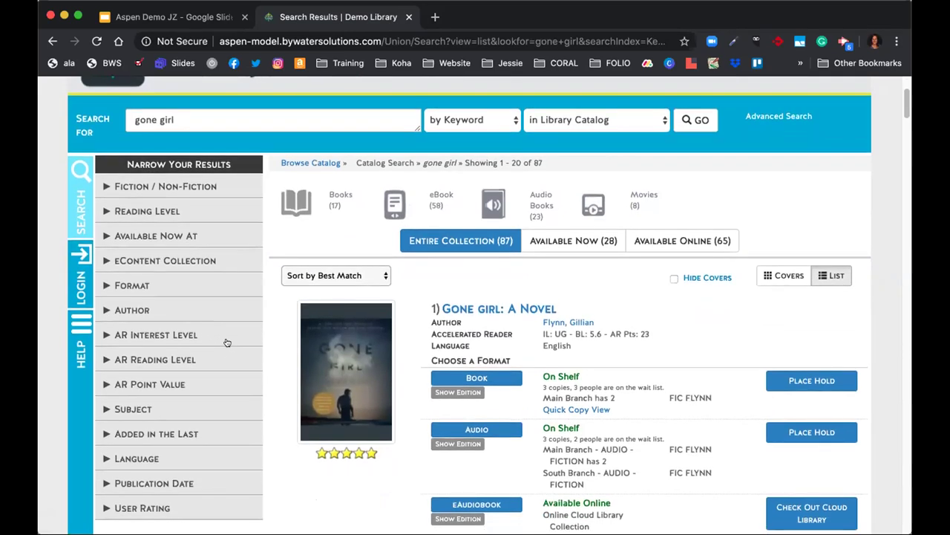
{"action": "scroll", "coordinate": [228, 343], "scroll_direction": "down", "scroll_amount": 1}
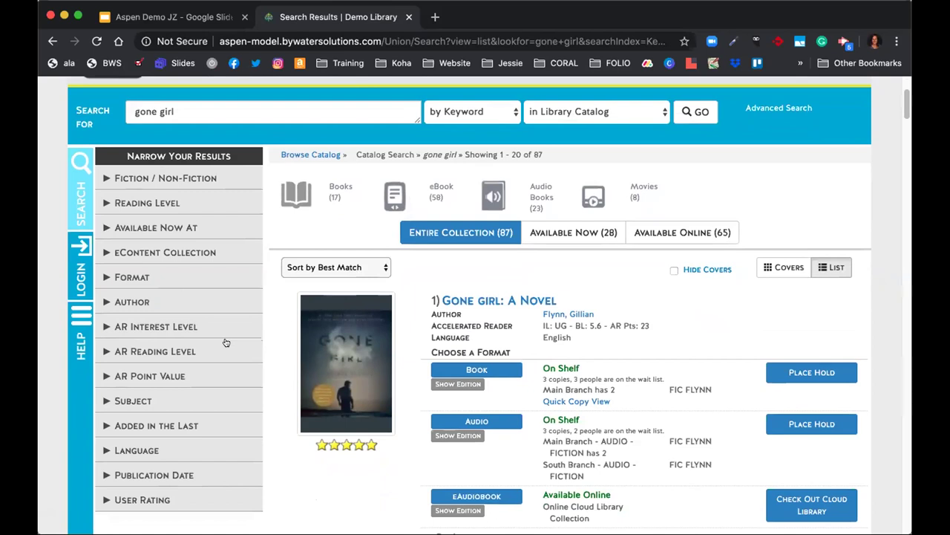
{"action": "left_click", "coordinate": [160, 253]}
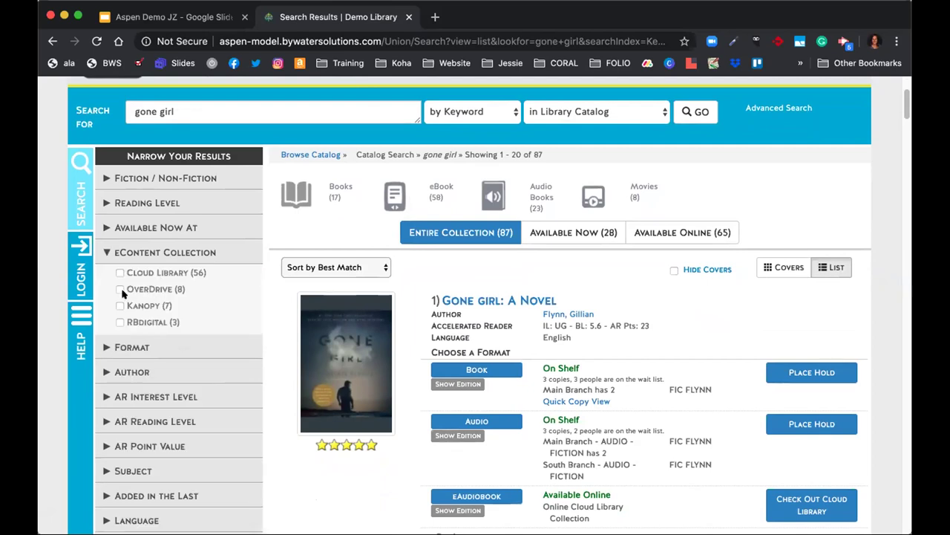
{"action": "scroll", "coordinate": [122, 293], "scroll_direction": "down", "scroll_amount": 1}
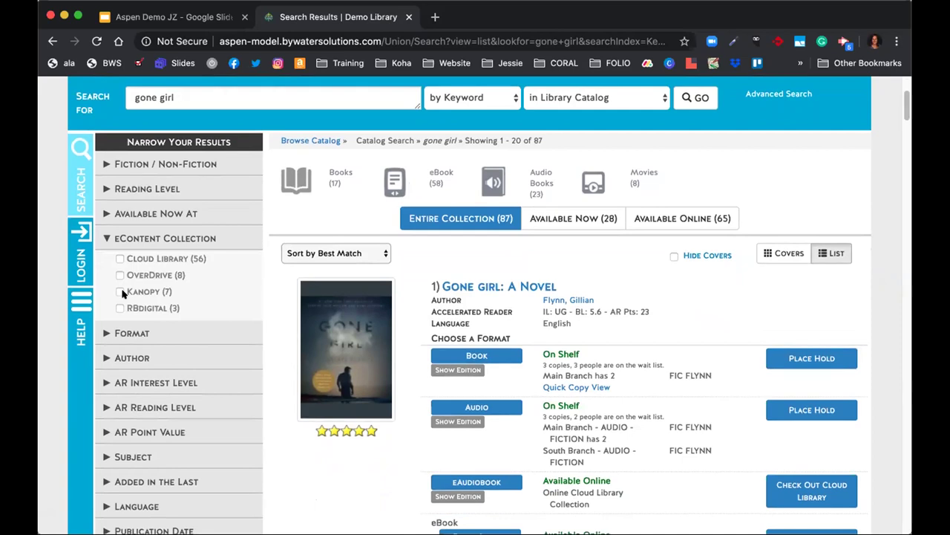
{"action": "scroll", "coordinate": [122, 293], "scroll_direction": "down", "scroll_amount": 2}
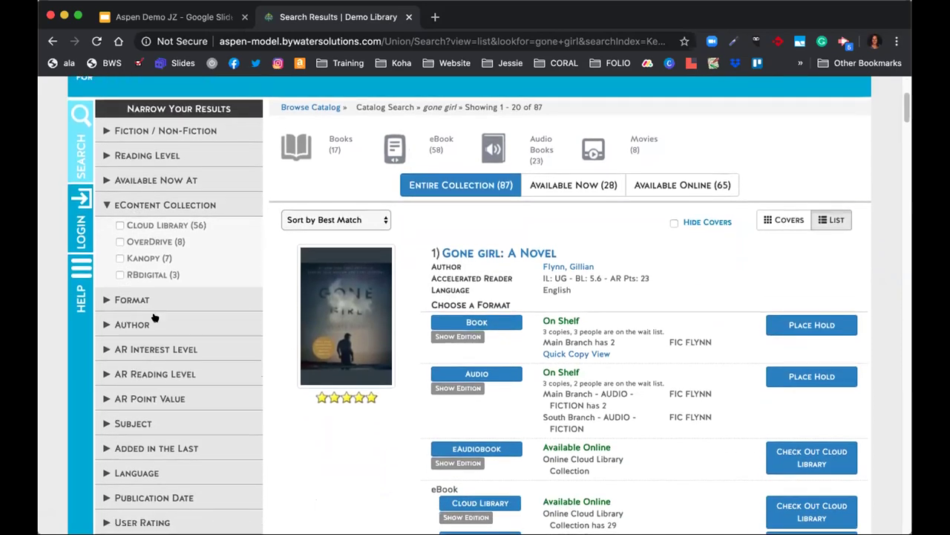
{"action": "left_click", "coordinate": [146, 349]}
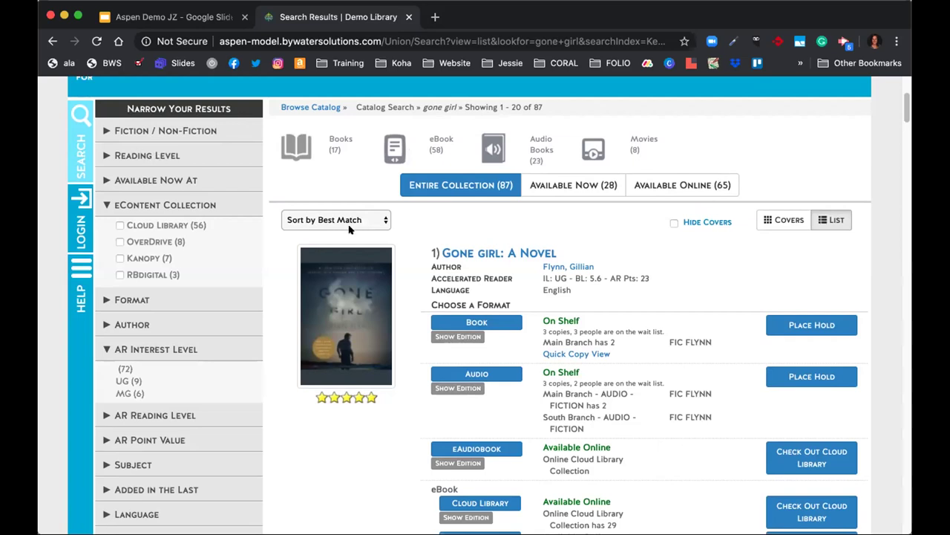
Expand the Language group in the search result filters and look at its options.
{"action": "scroll", "coordinate": [185, 293], "scroll_direction": "down", "scroll_amount": 3}
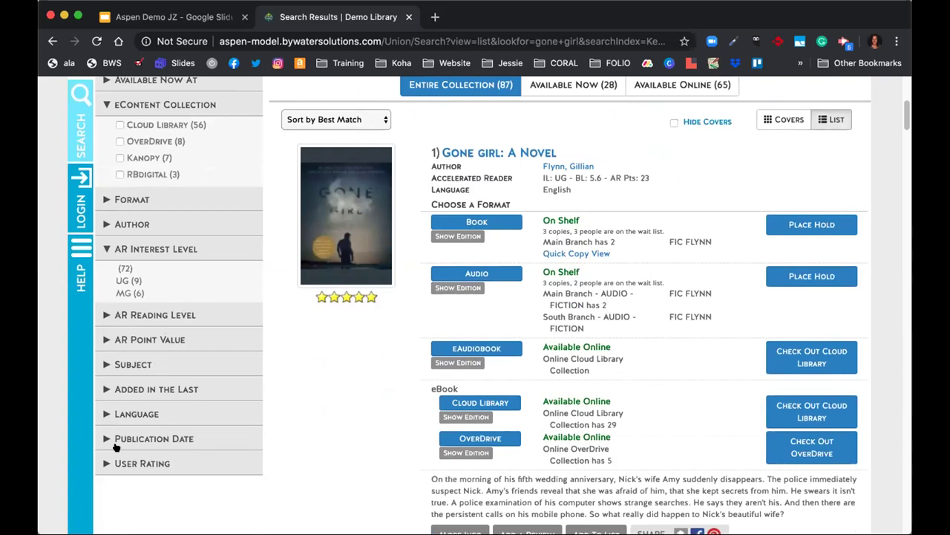
{"action": "left_click", "coordinate": [139, 414]}
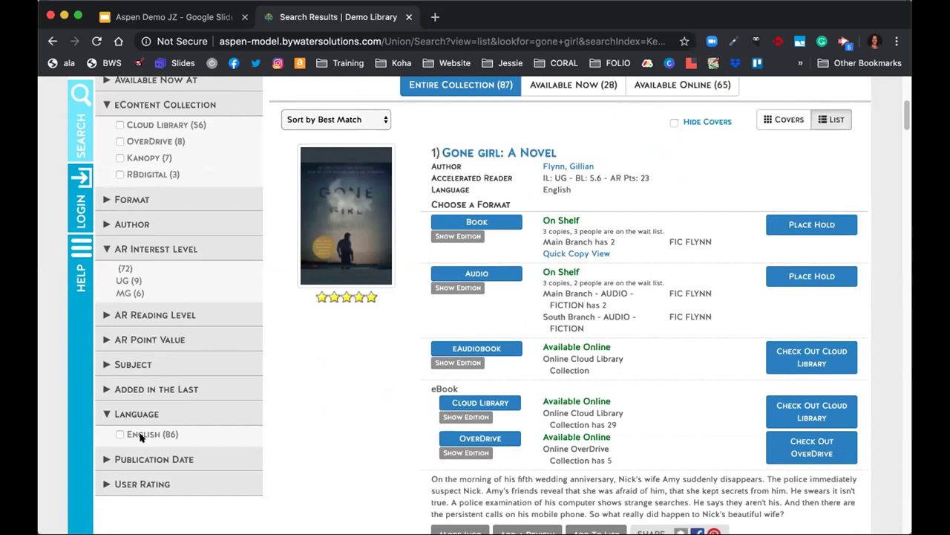
{"action": "scroll", "coordinate": [195, 401], "scroll_direction": "up", "scroll_amount": 3}
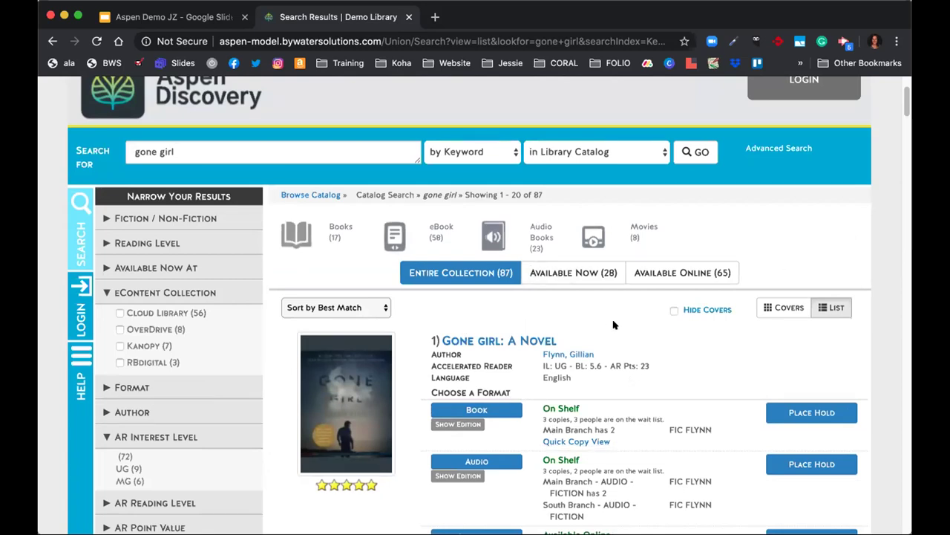
Review the availability options above the results and the formats offered for the first result, Gone Girl: A Novel.
{"action": "scroll", "coordinate": [613, 324], "scroll_direction": "down", "scroll_amount": 2}
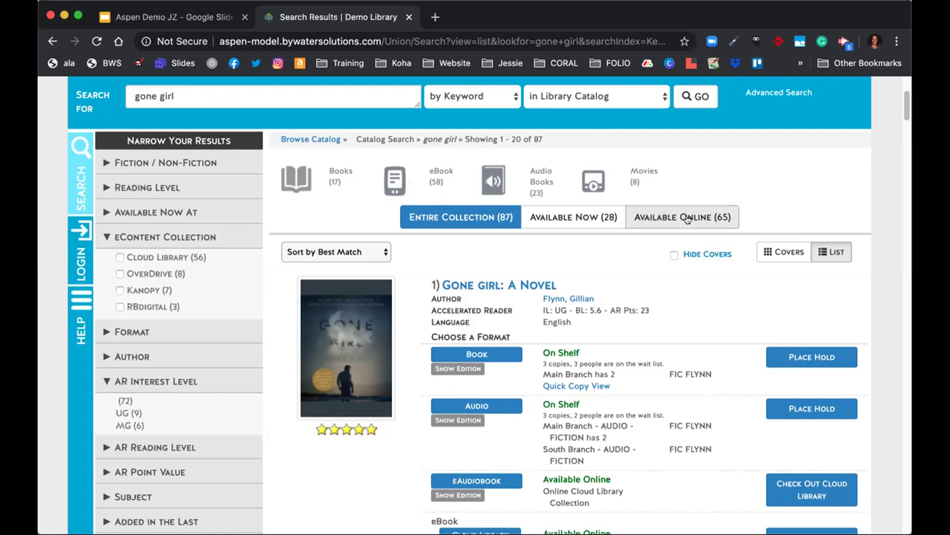
{"action": "scroll", "coordinate": [686, 219], "scroll_direction": "down", "scroll_amount": 2}
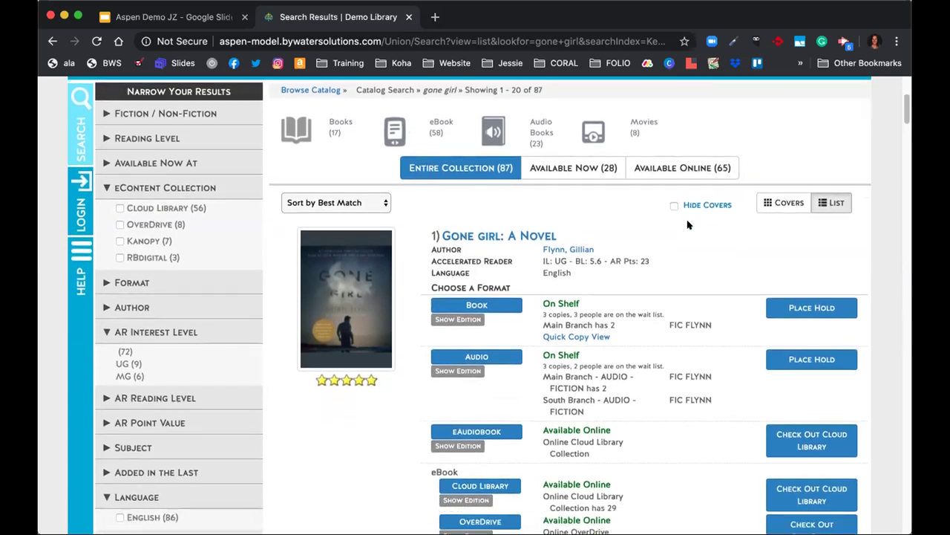
{"action": "scroll", "coordinate": [688, 224], "scroll_direction": "down", "scroll_amount": 2}
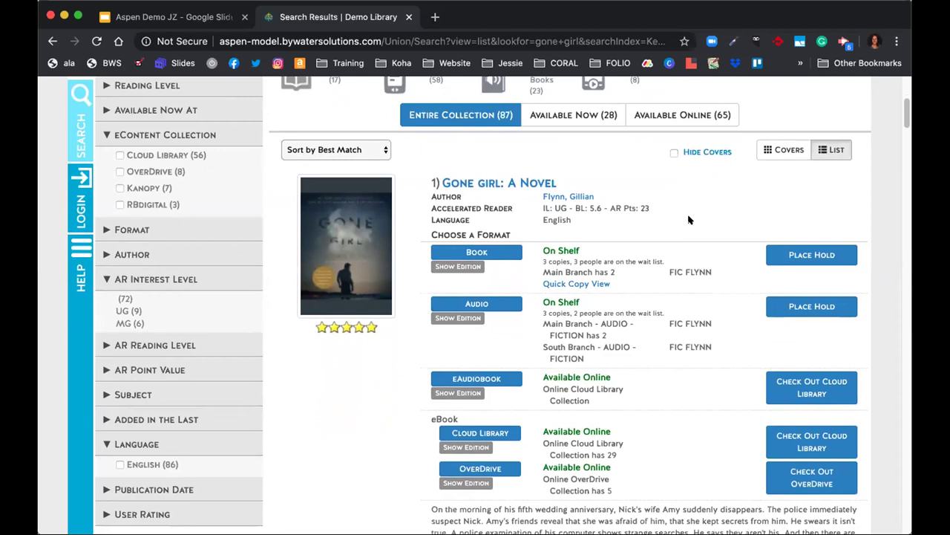
{"action": "scroll", "coordinate": [664, 223], "scroll_direction": "down", "scroll_amount": 1}
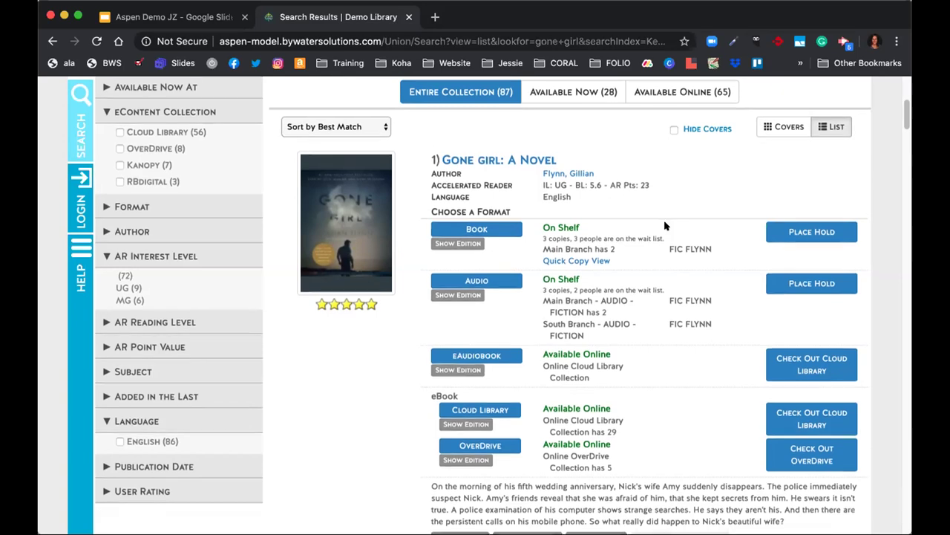
{"action": "scroll", "coordinate": [666, 225], "scroll_direction": "down", "scroll_amount": 1}
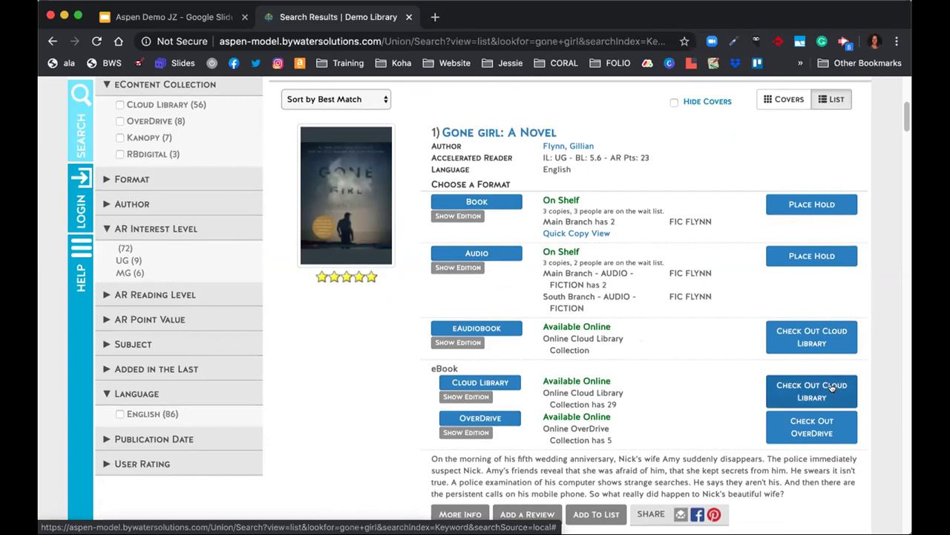
{"action": "scroll", "coordinate": [687, 390], "scroll_direction": "up", "scroll_amount": 1}
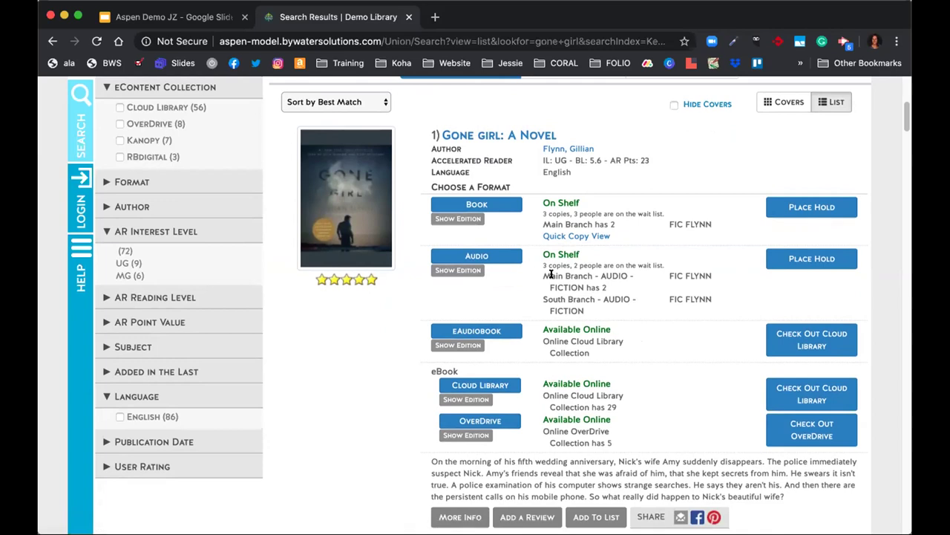
Show the edition details for the Book format and the Cloud Library eBook of Gone Girl: A Novel.
{"action": "left_click", "coordinate": [450, 220]}
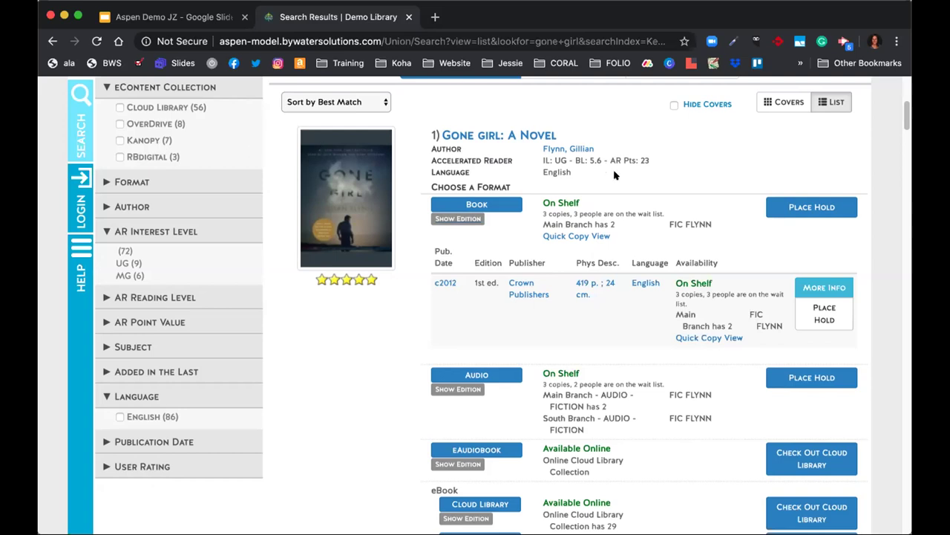
{"action": "scroll", "coordinate": [613, 178], "scroll_direction": "down", "scroll_amount": 3}
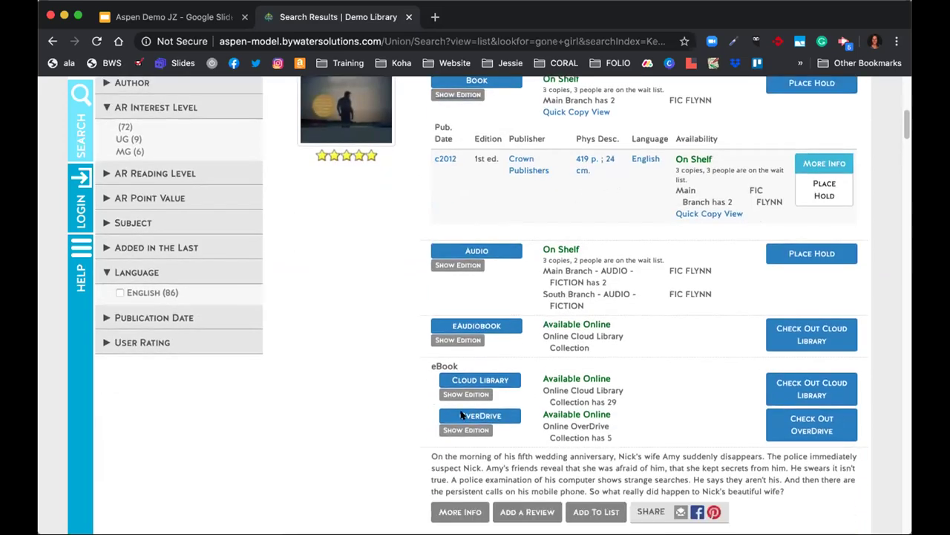
{"action": "left_click", "coordinate": [464, 395]}
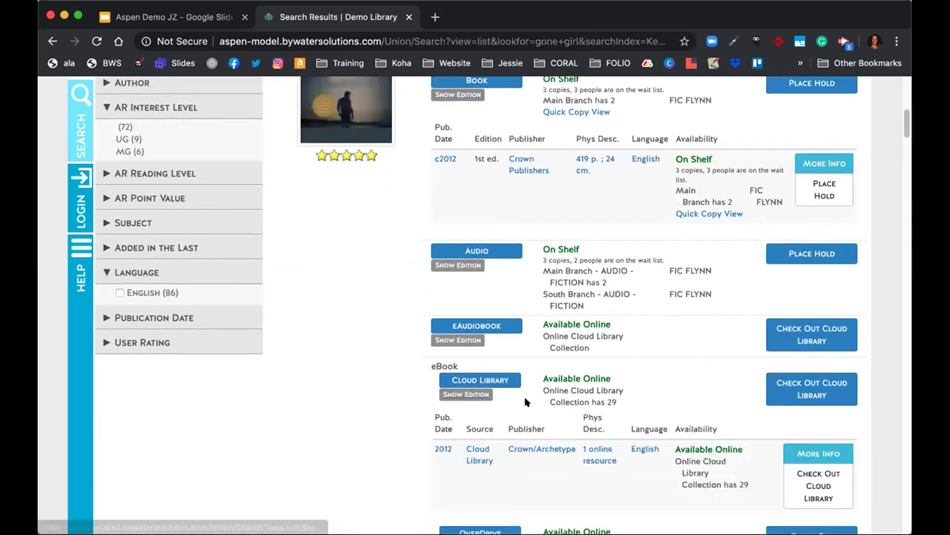
{"action": "scroll", "coordinate": [490, 379], "scroll_direction": "down", "scroll_amount": 1}
{"action": "scroll", "coordinate": [502, 371], "scroll_direction": "down", "scroll_amount": 2}
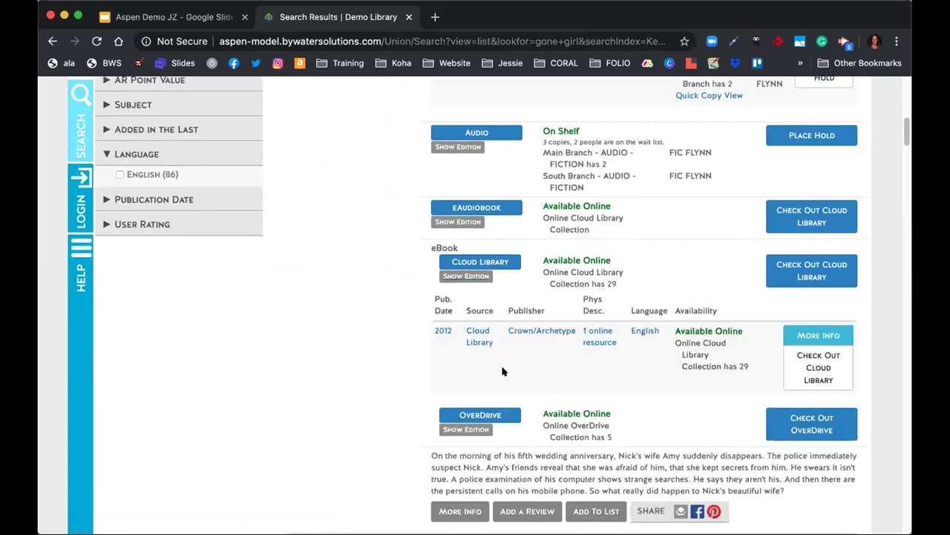
{"action": "scroll", "coordinate": [526, 357], "scroll_direction": "up", "scroll_amount": 4}
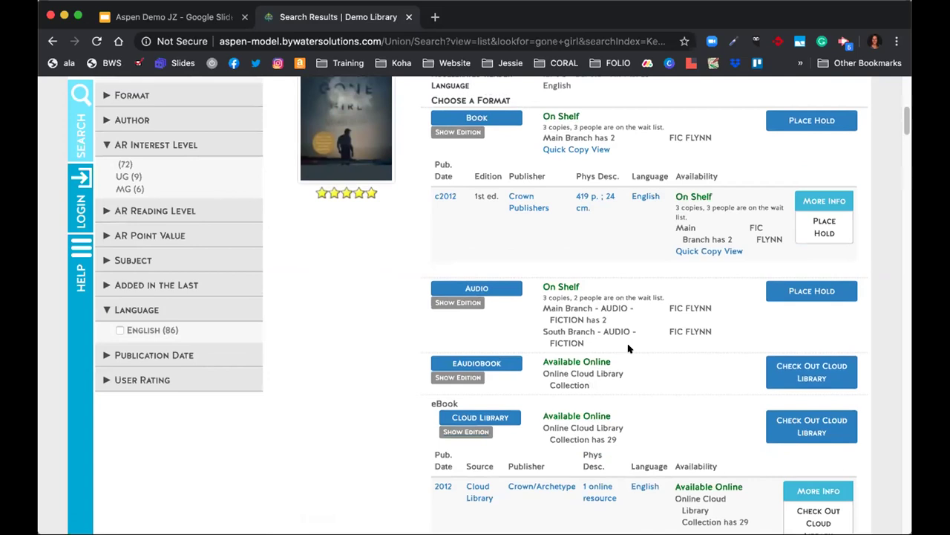
View the copy summary for the Book edition through Quick Copy View and close it.
{"action": "left_click", "coordinate": [698, 252]}
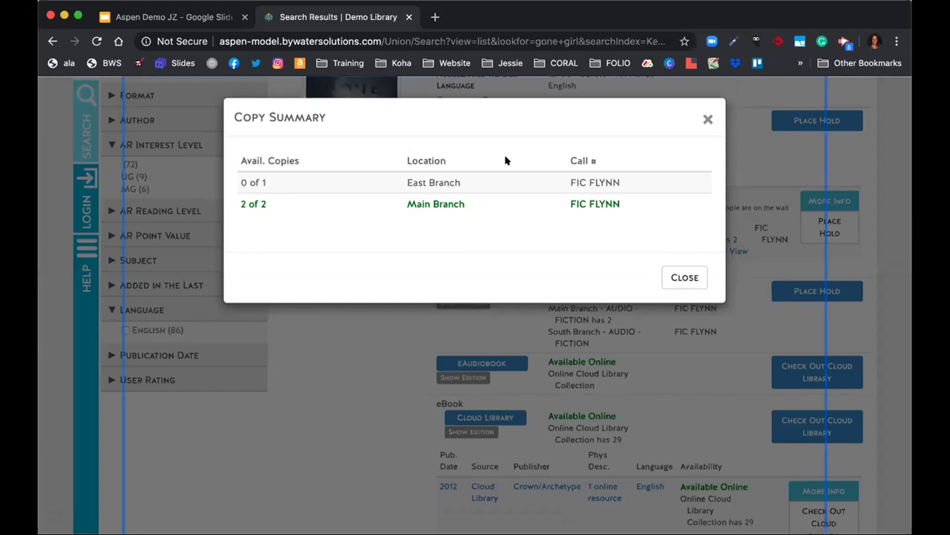
{"action": "left_click", "coordinate": [708, 118]}
{"action": "scroll", "coordinate": [639, 215], "scroll_direction": "up", "scroll_amount": 4}
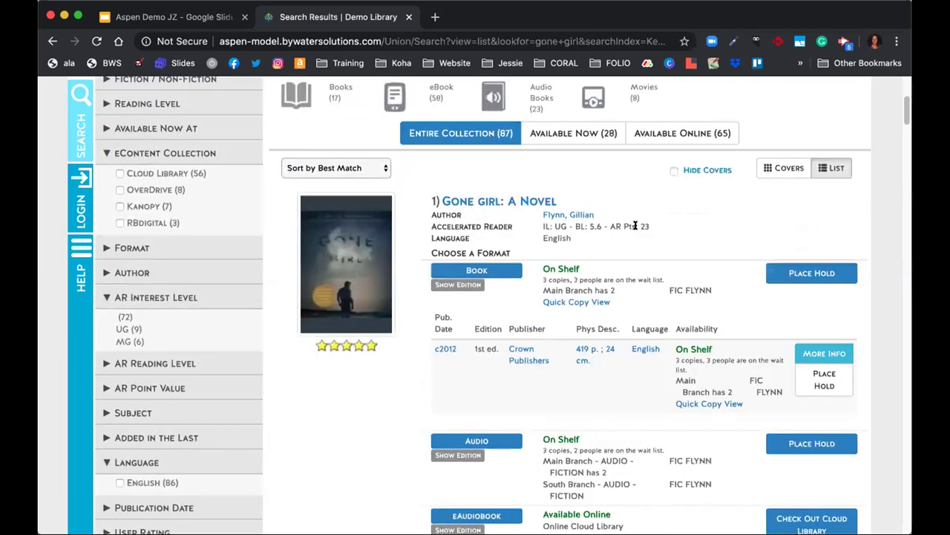
Highlight the description of Gone Girl: A Novel in the results and open the title's full record.
{"action": "scroll", "coordinate": [635, 225], "scroll_direction": "down", "scroll_amount": 5}
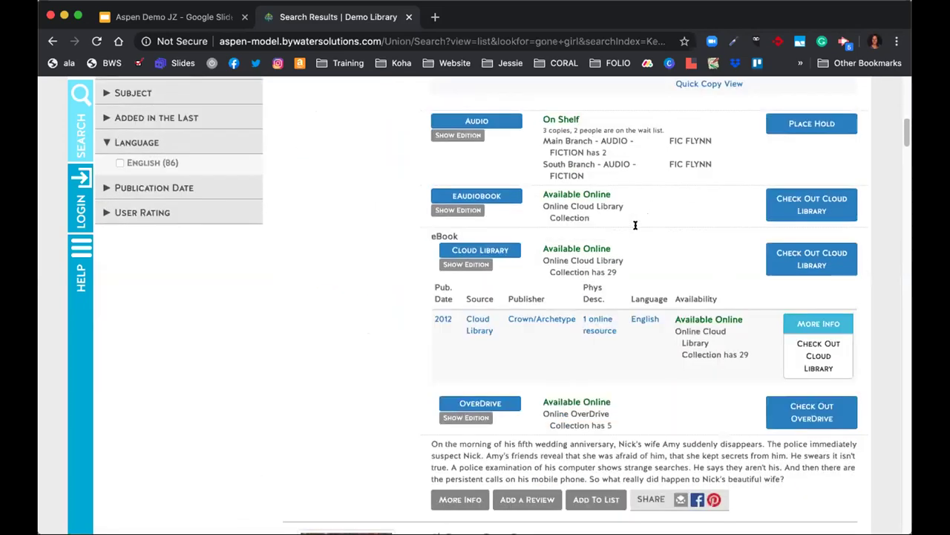
{"action": "scroll", "coordinate": [635, 225], "scroll_direction": "down", "scroll_amount": 1}
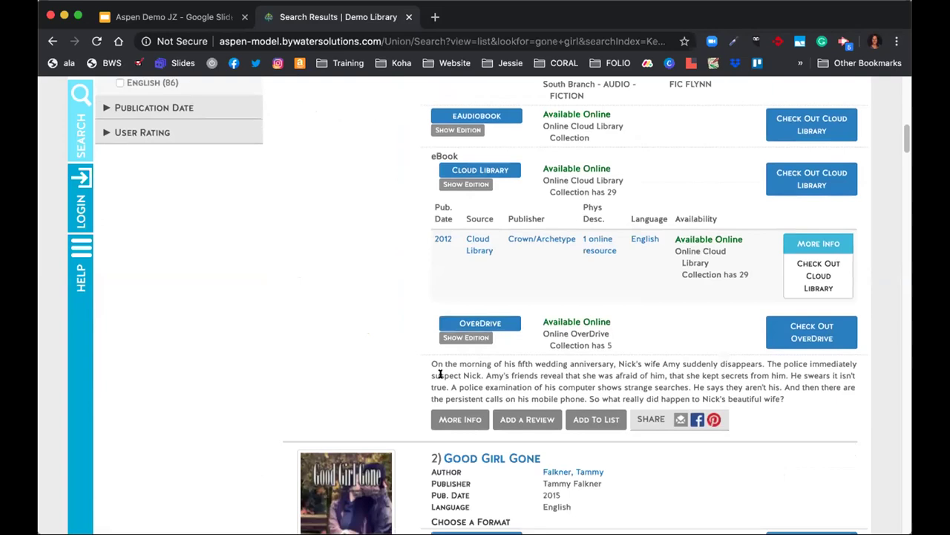
{"action": "left_click_drag", "start_coordinate": [431, 363], "coordinate": [787, 400]}
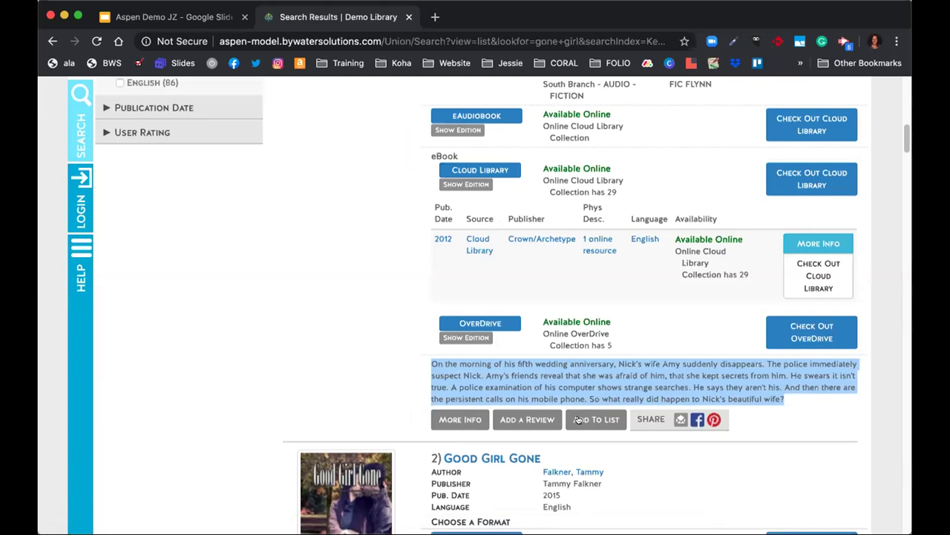
{"action": "left_click", "coordinate": [462, 420]}
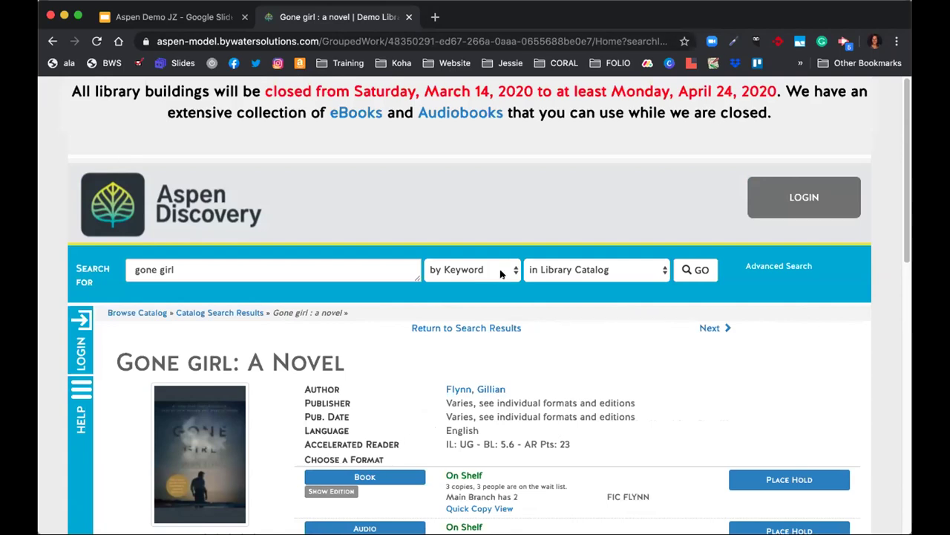
Examine the full record's formats, ratings, description and the additional sections beneath them.
{"action": "scroll", "coordinate": [495, 290], "scroll_direction": "down", "scroll_amount": 3}
{"action": "scroll", "coordinate": [494, 289], "scroll_direction": "down", "scroll_amount": 3}
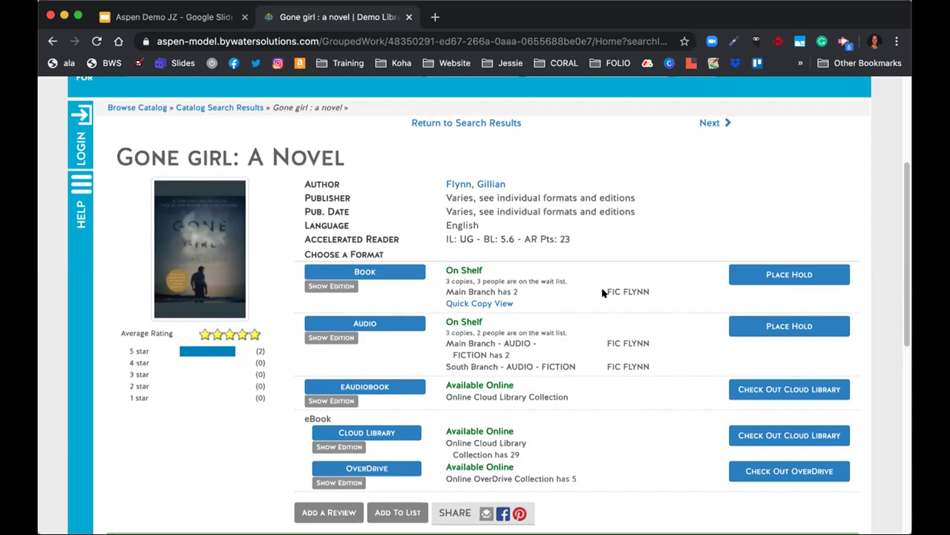
{"action": "scroll", "coordinate": [601, 292], "scroll_direction": "down", "scroll_amount": 3}
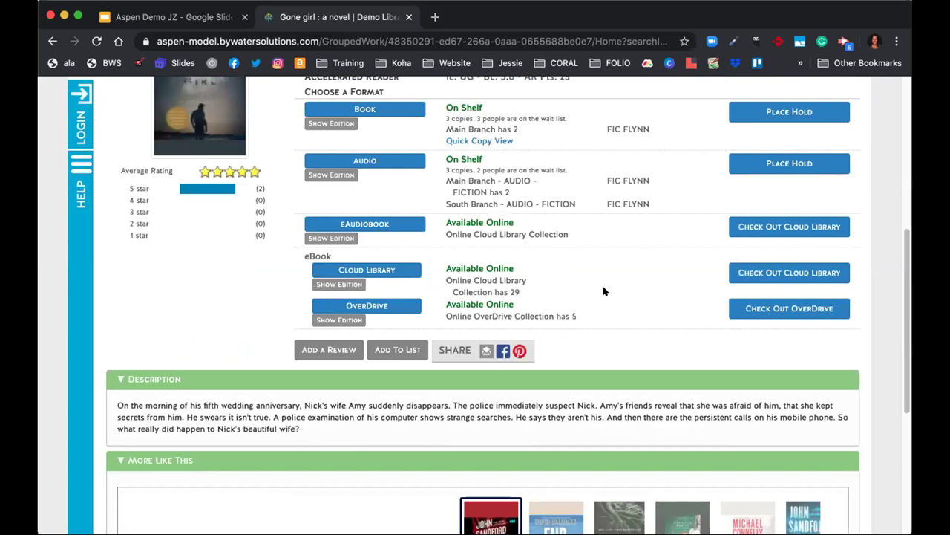
{"action": "scroll", "coordinate": [605, 289], "scroll_direction": "down", "scroll_amount": 2}
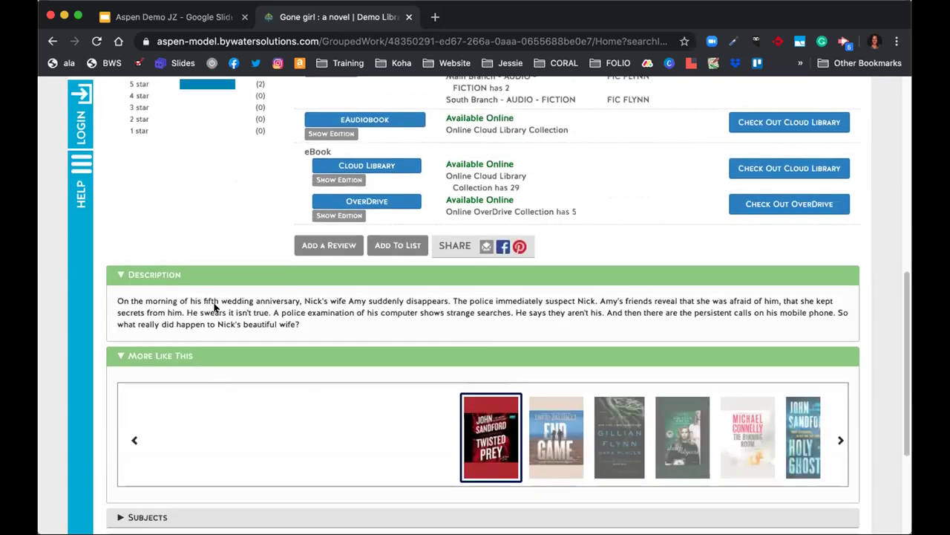
{"action": "scroll", "coordinate": [214, 307], "scroll_direction": "down", "scroll_amount": 2}
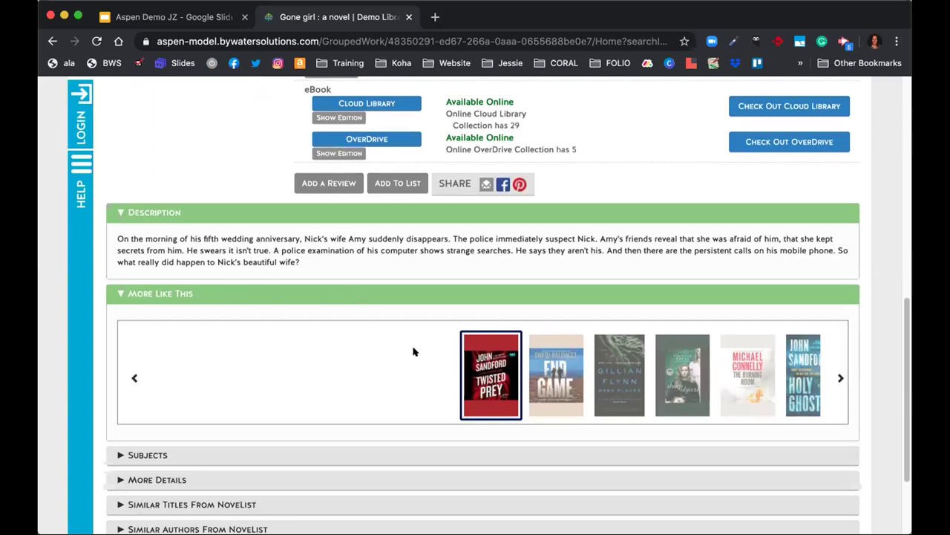
{"action": "scroll", "coordinate": [408, 353], "scroll_direction": "up", "scroll_amount": 5}
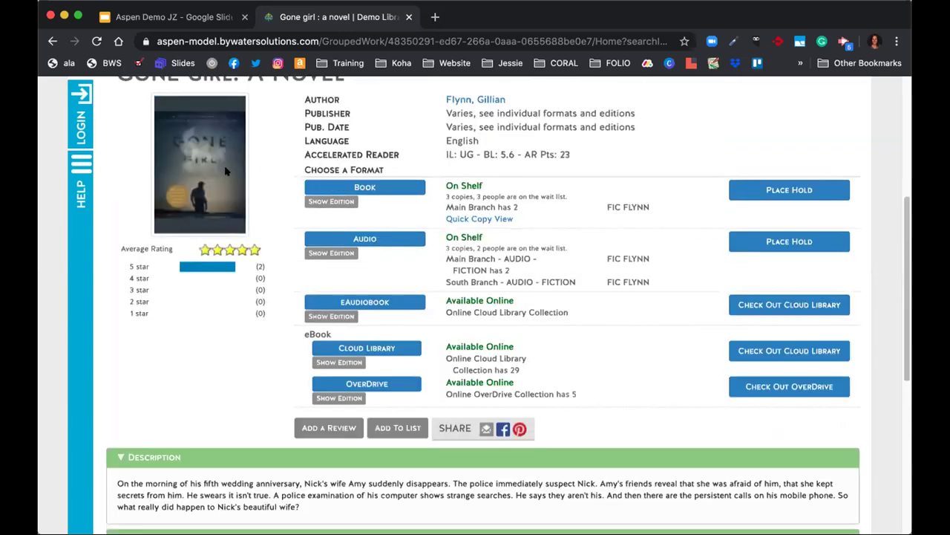
{"action": "scroll", "coordinate": [227, 171], "scroll_direction": "down", "scroll_amount": 7}
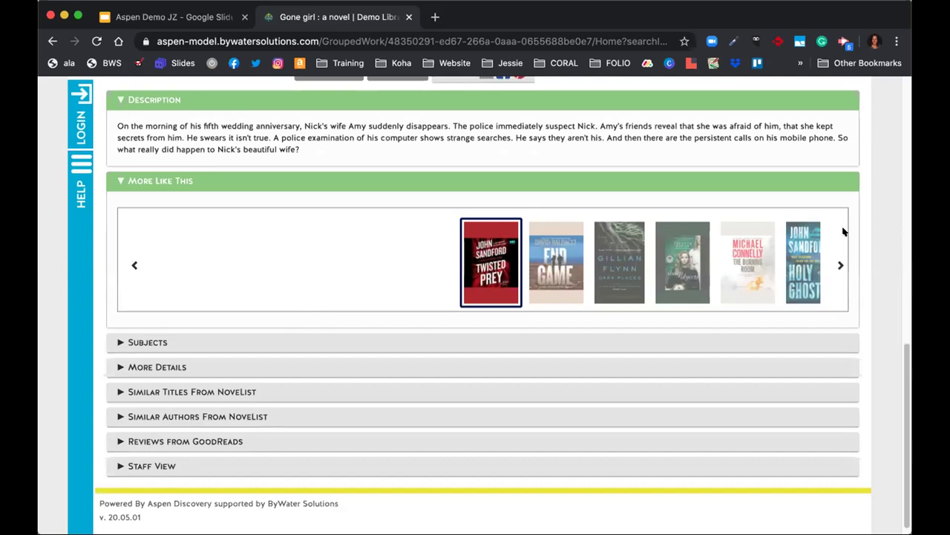
Browse forward through the More Like This carousel to Holy Ghost.
{"action": "left_click", "coordinate": [842, 264]}
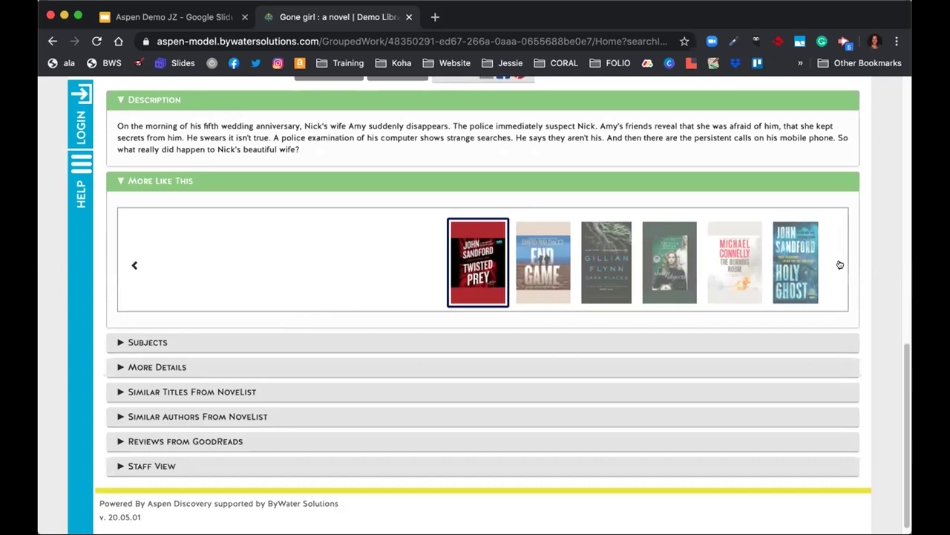
{"action": "left_click", "coordinate": [840, 265]}
{"action": "left_click", "coordinate": [840, 264]}
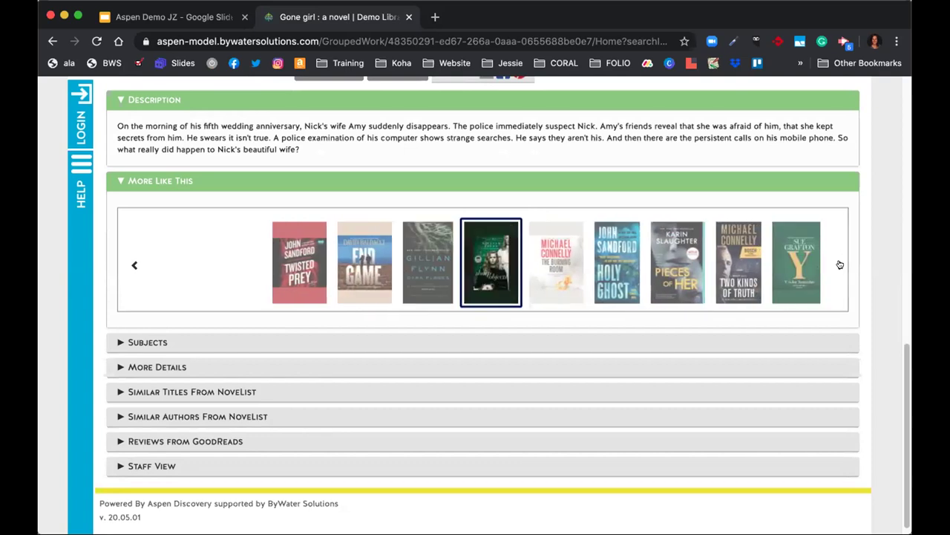
{"action": "left_click", "coordinate": [839, 264]}
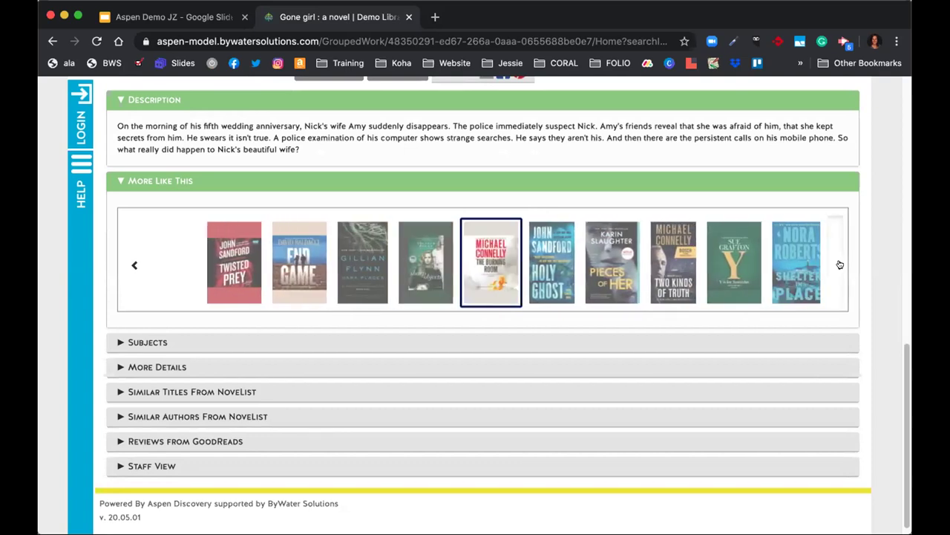
{"action": "left_click", "coordinate": [840, 264]}
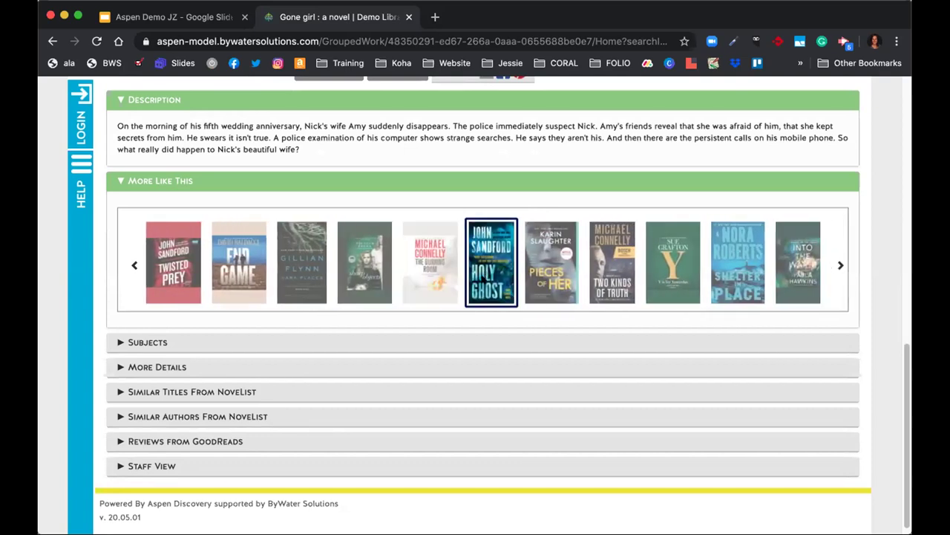
Expand the Subjects section of the record and look through its subject headings.
{"action": "scroll", "coordinate": [188, 338], "scroll_direction": "down", "scroll_amount": 1}
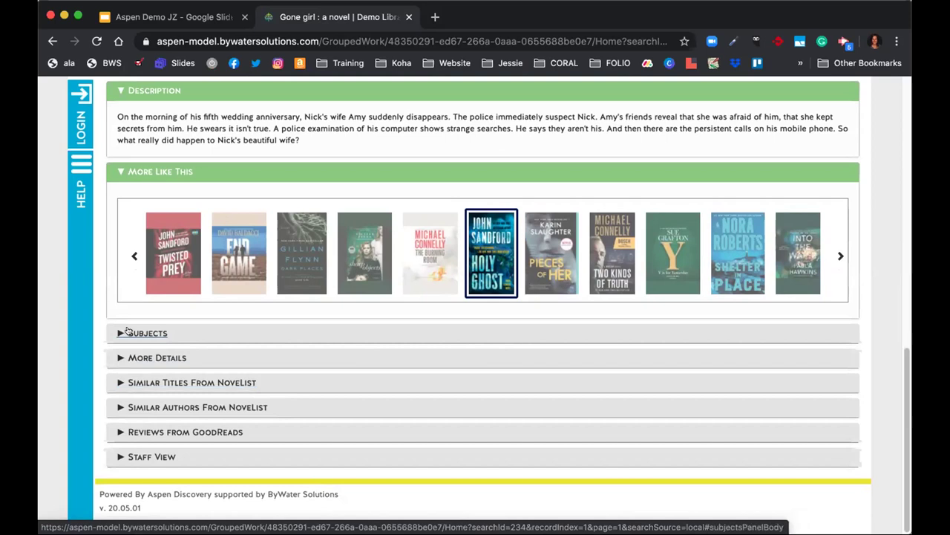
{"action": "left_click", "coordinate": [202, 341]}
{"action": "scroll", "coordinate": [127, 331], "scroll_direction": "down", "scroll_amount": 1}
{"action": "scroll", "coordinate": [128, 330], "scroll_direction": "down", "scroll_amount": 5}
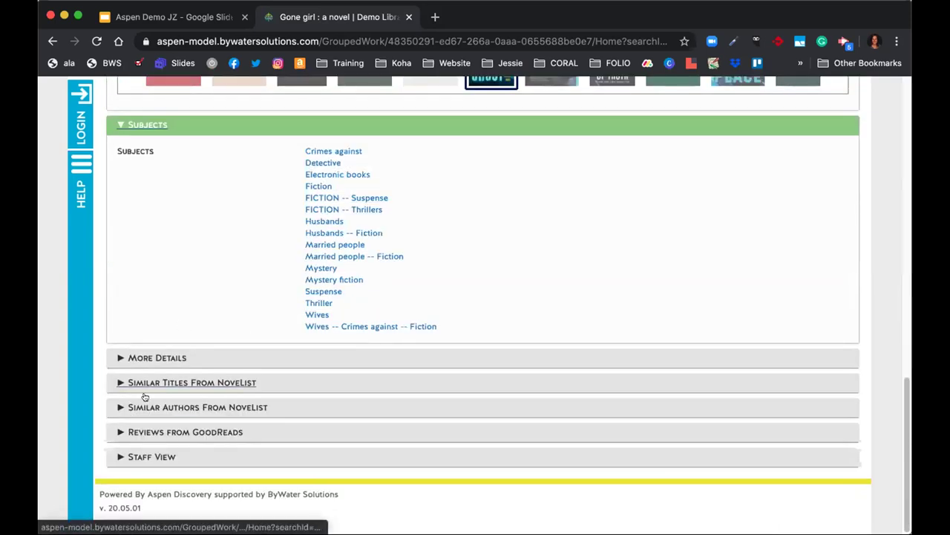
Expand the More Details and Similar Titles from NoveList sections and look through their contents.
{"action": "left_click", "coordinate": [158, 358]}
{"action": "scroll", "coordinate": [284, 333], "scroll_direction": "down", "scroll_amount": 3}
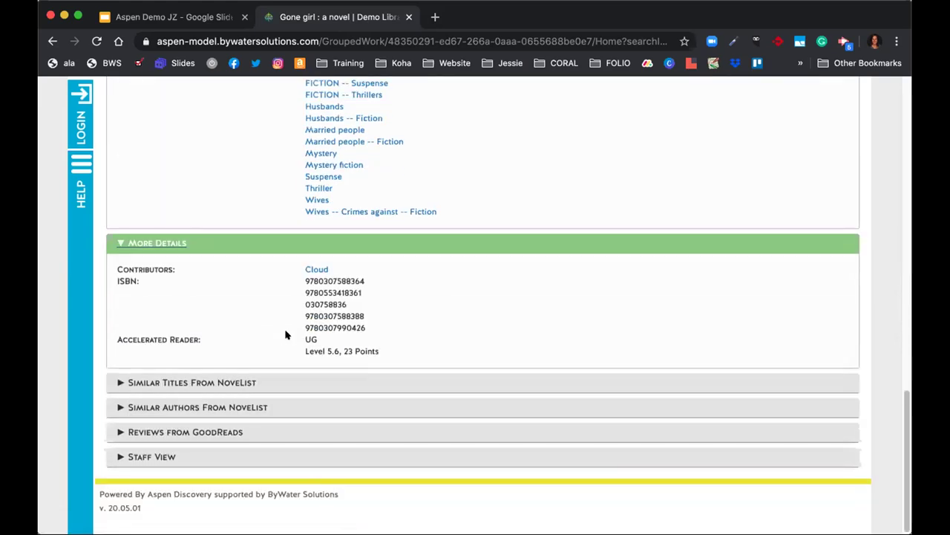
{"action": "left_click", "coordinate": [245, 382]}
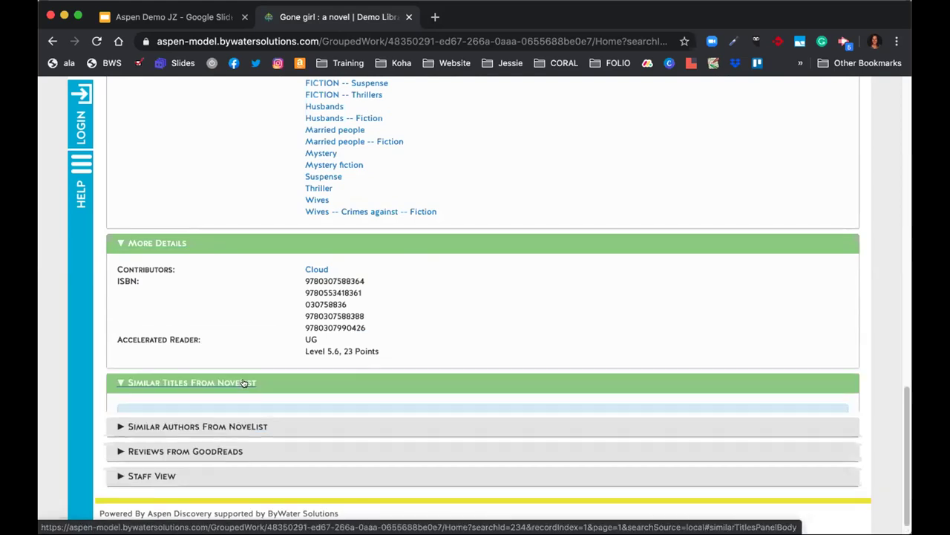
{"action": "scroll", "coordinate": [249, 379], "scroll_direction": "down", "scroll_amount": 5}
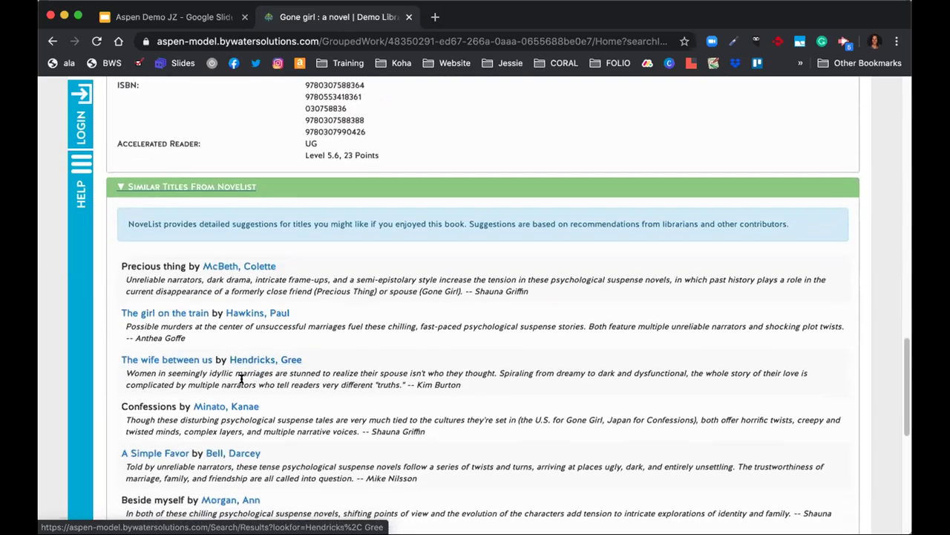
Finish looking through the similar titles, expand the Similar Authors from NoveList section and look through its author suggestions.
{"action": "scroll", "coordinate": [373, 336], "scroll_direction": "down", "scroll_amount": 1}
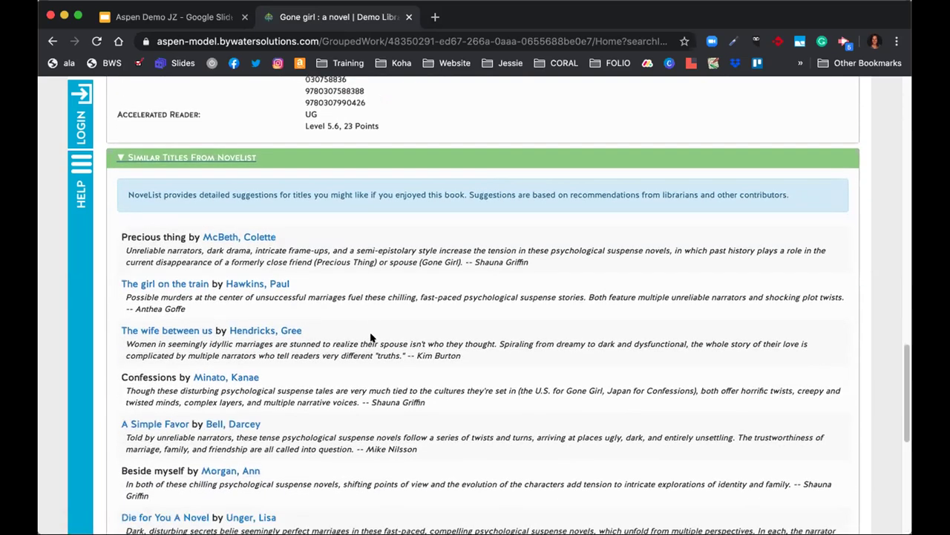
{"action": "scroll", "coordinate": [371, 338], "scroll_direction": "down", "scroll_amount": 2}
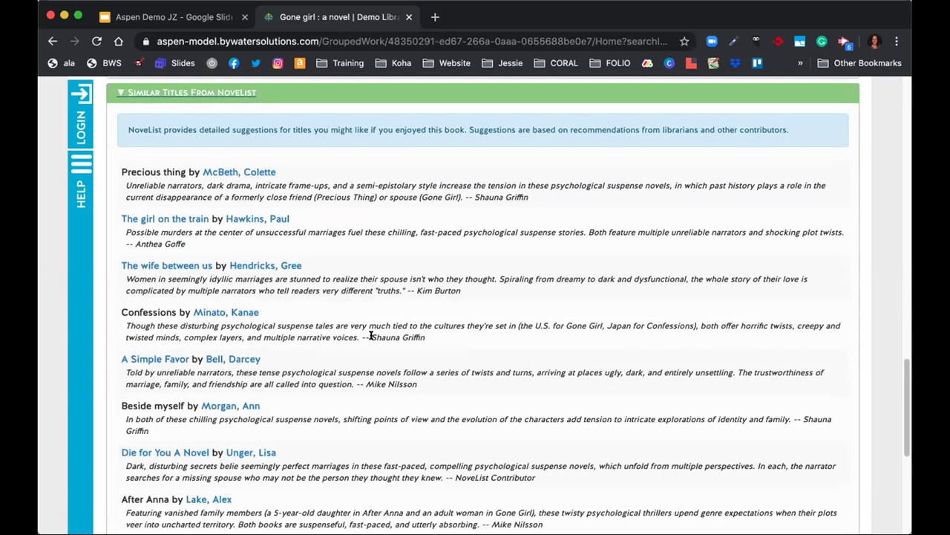
{"action": "scroll", "coordinate": [371, 336], "scroll_direction": "down", "scroll_amount": 10}
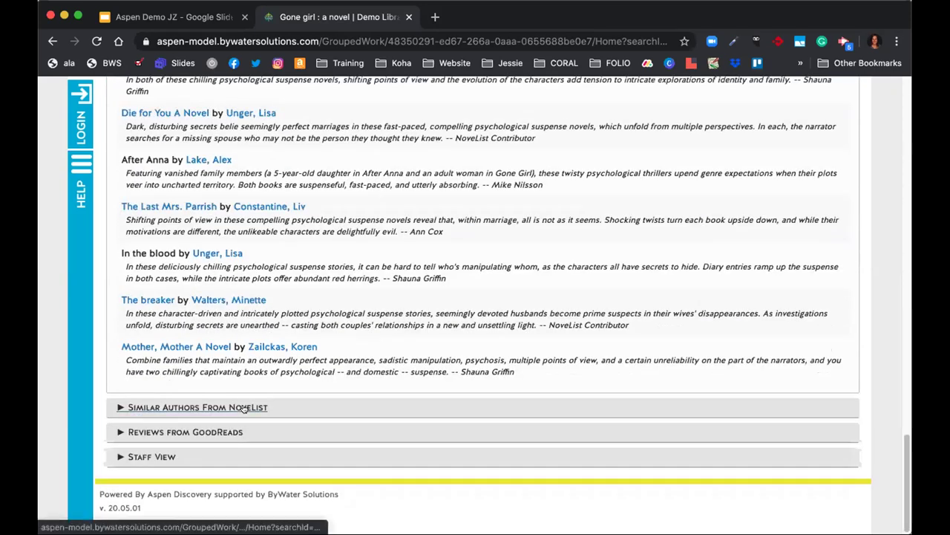
{"action": "left_click", "coordinate": [243, 412]}
{"action": "scroll", "coordinate": [361, 384], "scroll_direction": "down", "scroll_amount": 5}
{"action": "scroll", "coordinate": [361, 384], "scroll_direction": "down", "scroll_amount": 2}
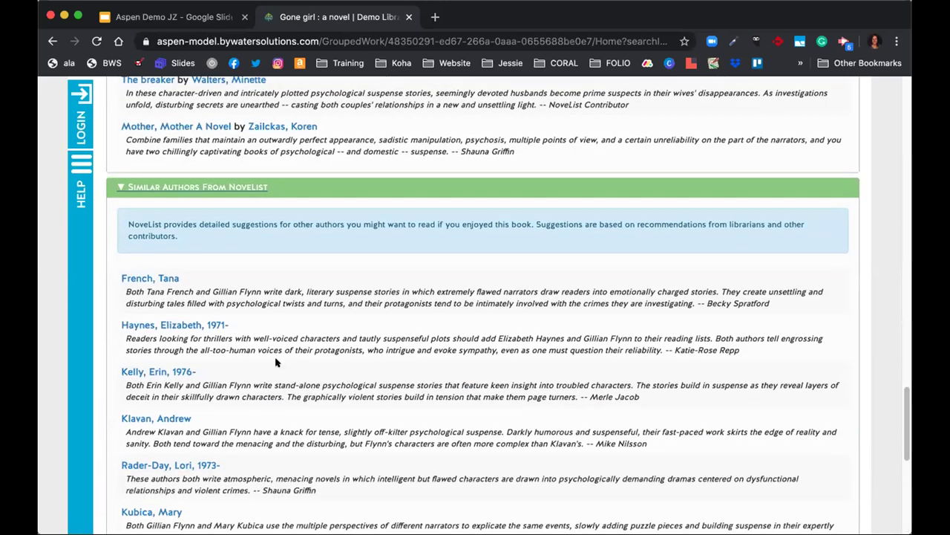
{"action": "scroll", "coordinate": [276, 362], "scroll_direction": "up", "scroll_amount": 15}
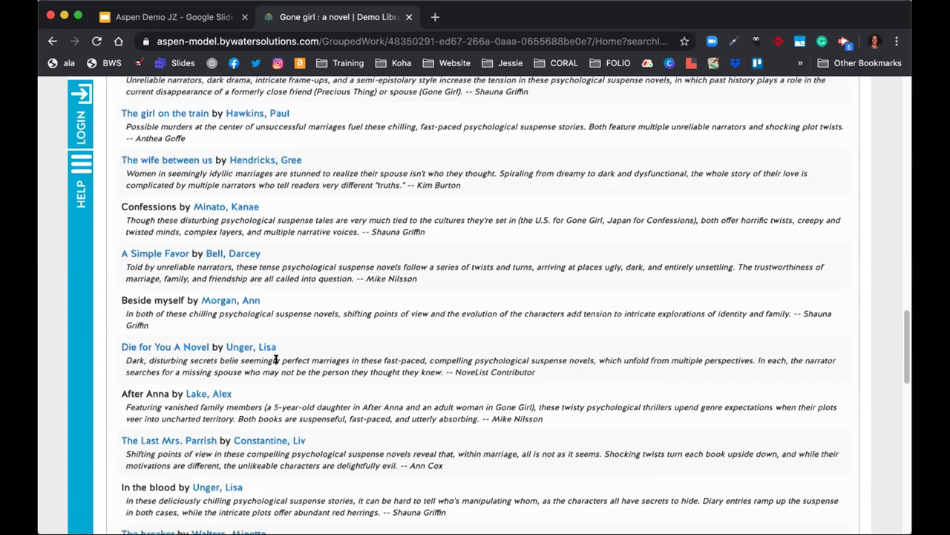
{"action": "scroll", "coordinate": [275, 361], "scroll_direction": "down", "scroll_amount": 13}
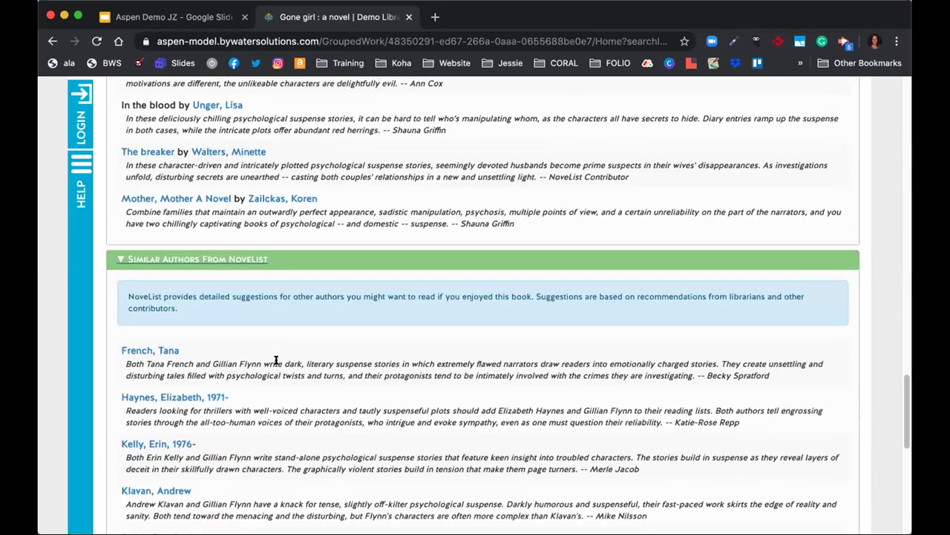
{"action": "scroll", "coordinate": [276, 362], "scroll_direction": "down", "scroll_amount": 8}
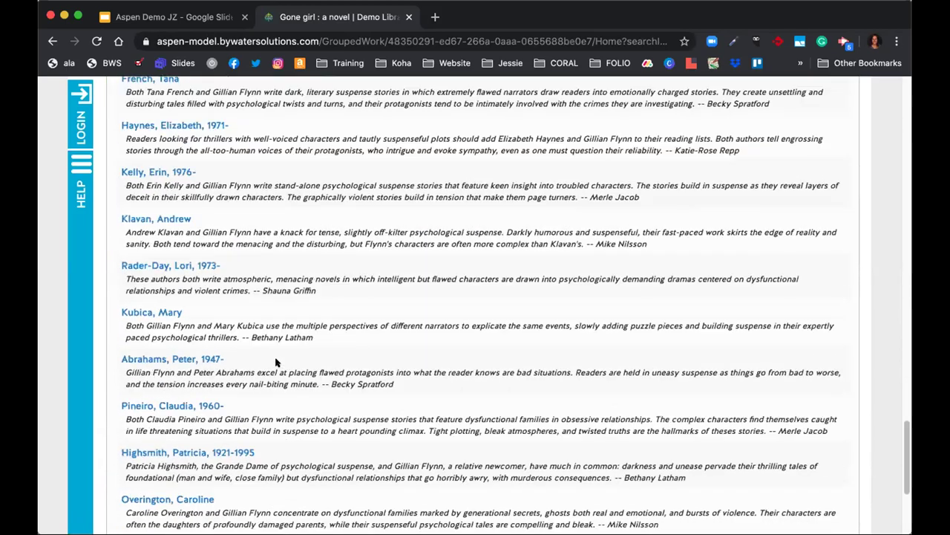
{"action": "scroll", "coordinate": [276, 362], "scroll_direction": "down", "scroll_amount": 7}
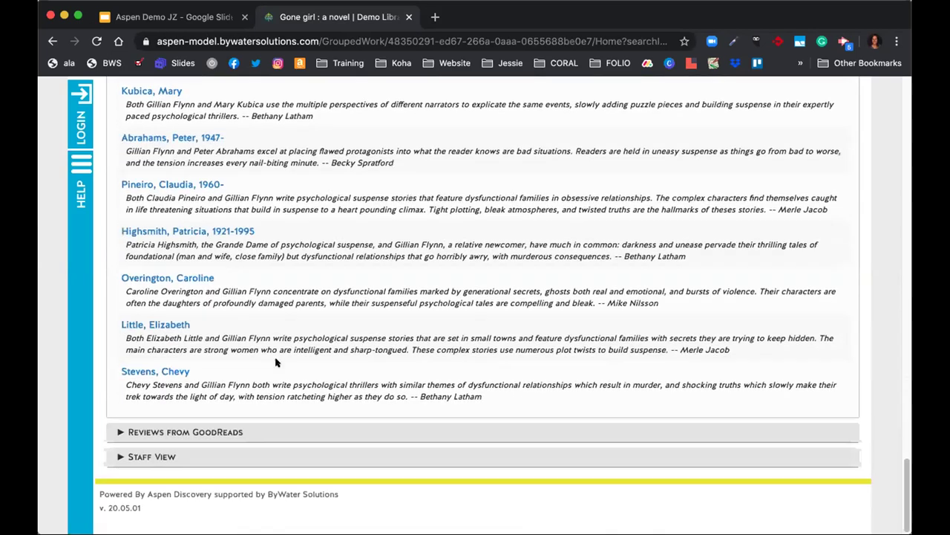
Expand the Reviews from GoodReads section of the record and look over the reader reviews.
{"action": "left_click", "coordinate": [204, 431]}
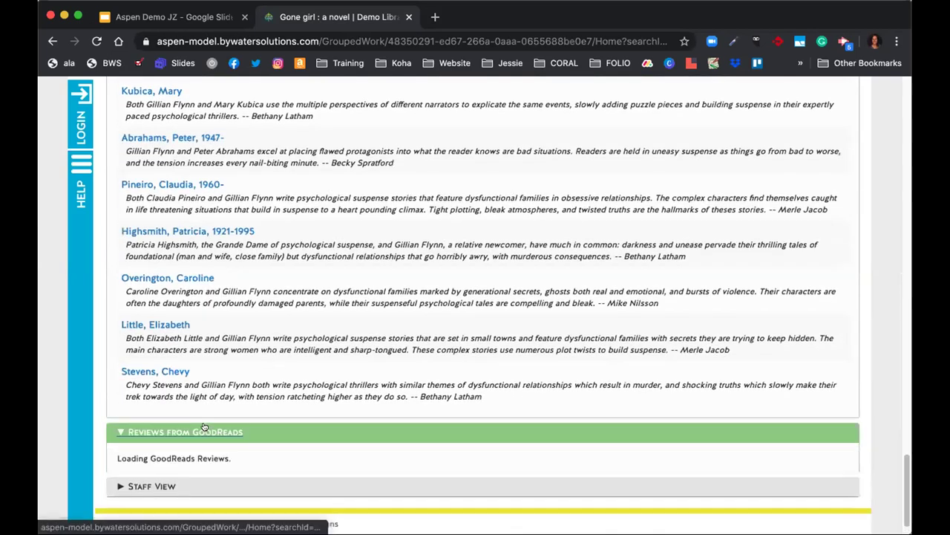
{"action": "scroll", "coordinate": [290, 405], "scroll_direction": "down", "scroll_amount": 5}
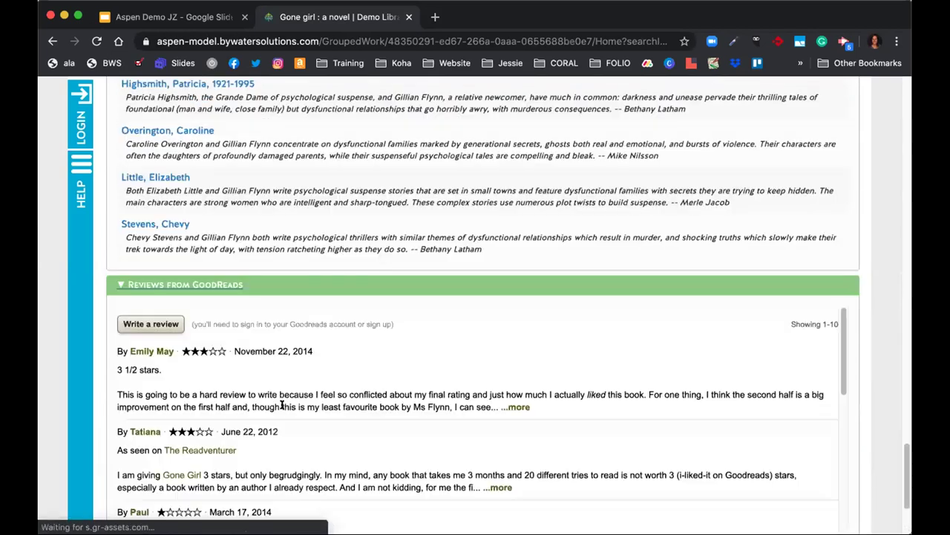
{"action": "scroll", "coordinate": [420, 371], "scroll_direction": "down", "scroll_amount": 2}
{"action": "scroll", "coordinate": [501, 359], "scroll_direction": "up", "scroll_amount": 2}
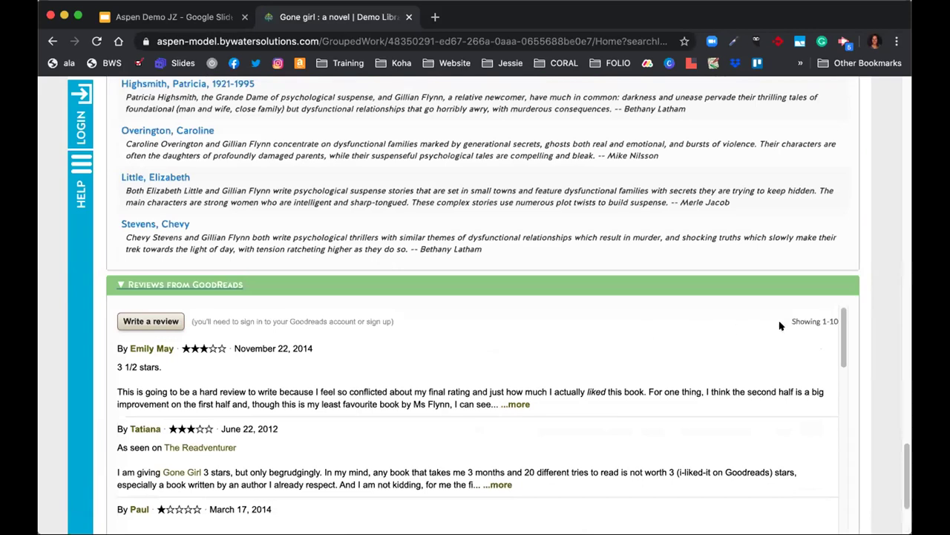
{"action": "scroll", "coordinate": [871, 302], "scroll_direction": "down", "scroll_amount": 1}
{"action": "scroll", "coordinate": [869, 302], "scroll_direction": "down", "scroll_amount": 5}
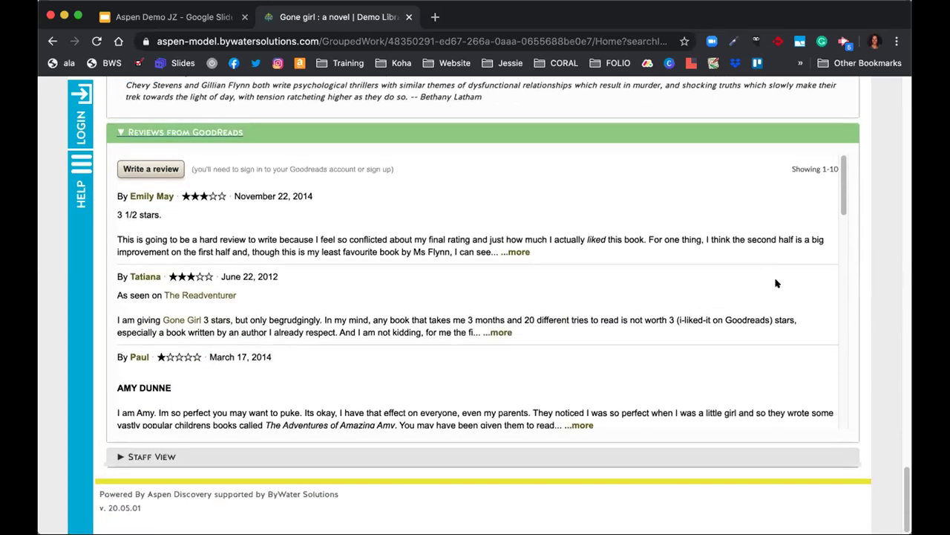
Expand the Staff View section and examine its grouping information, book cover information and Solr details.
{"action": "left_click", "coordinate": [152, 456]}
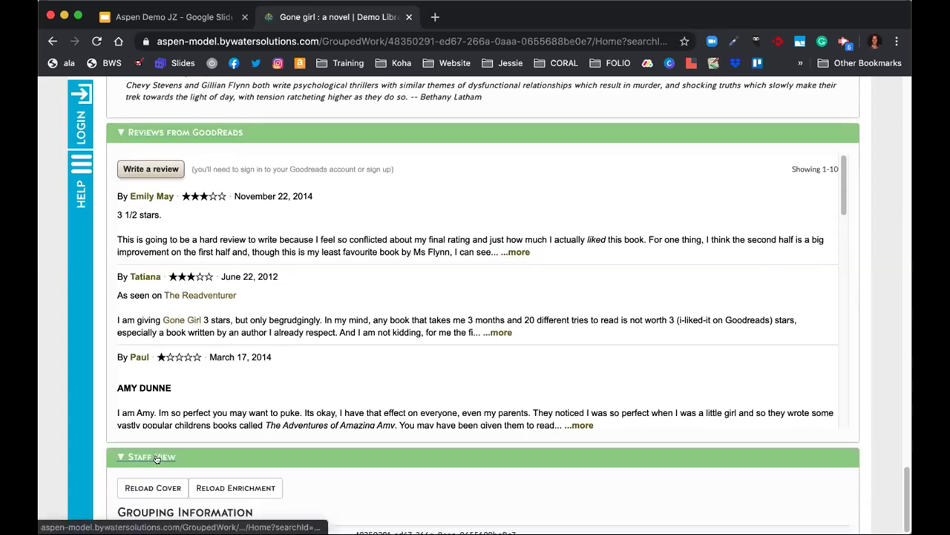
{"action": "scroll", "coordinate": [545, 393], "scroll_direction": "down", "scroll_amount": 3}
{"action": "scroll", "coordinate": [649, 391], "scroll_direction": "down", "scroll_amount": 7}
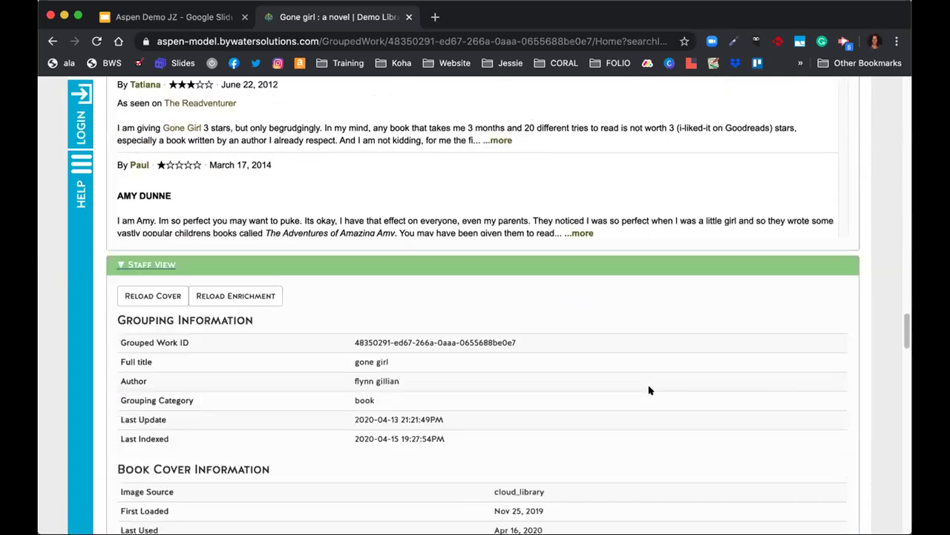
{"action": "scroll", "coordinate": [648, 391], "scroll_direction": "down", "scroll_amount": 1}
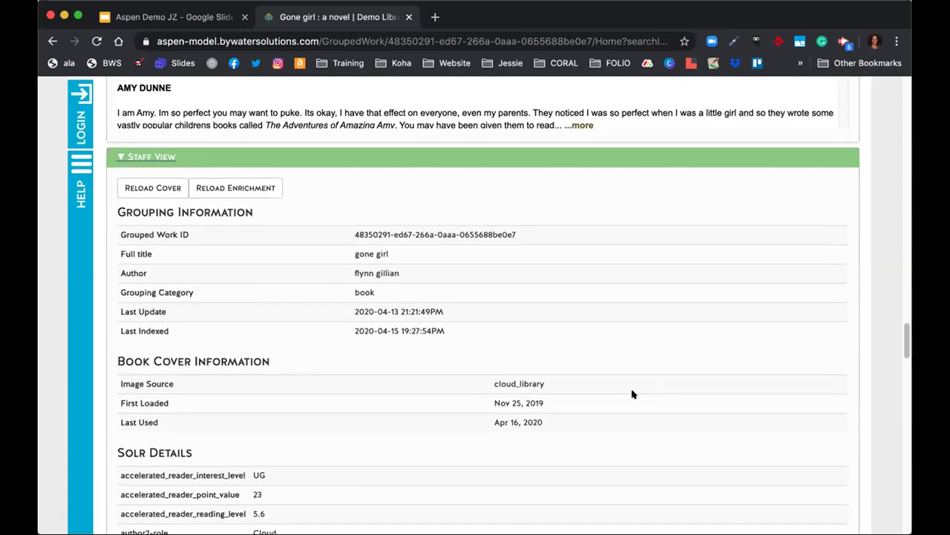
{"action": "scroll", "coordinate": [631, 393], "scroll_direction": "down", "scroll_amount": 2}
{"action": "scroll", "coordinate": [632, 393], "scroll_direction": "down", "scroll_amount": 2}
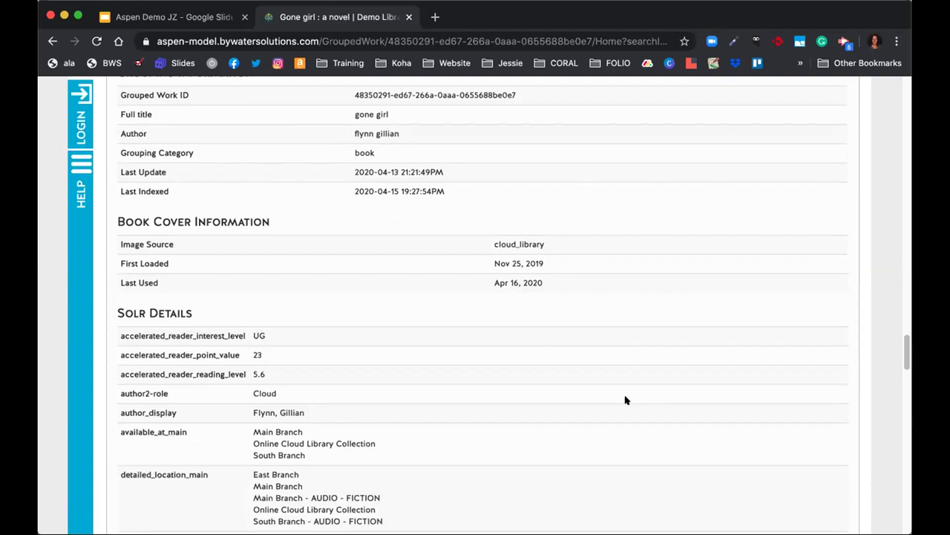
{"action": "scroll", "coordinate": [625, 400], "scroll_direction": "down", "scroll_amount": 6}
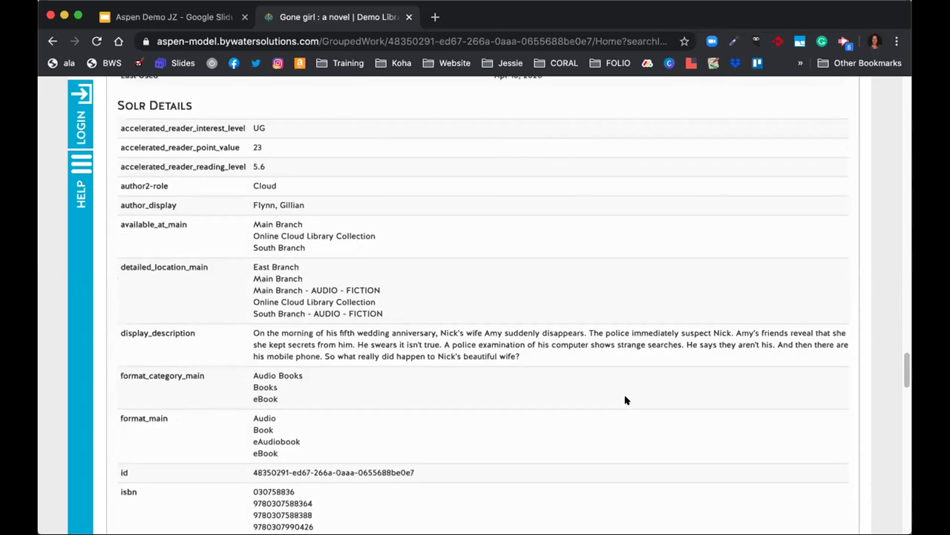
{"action": "scroll", "coordinate": [625, 401], "scroll_direction": "down", "scroll_amount": 15}
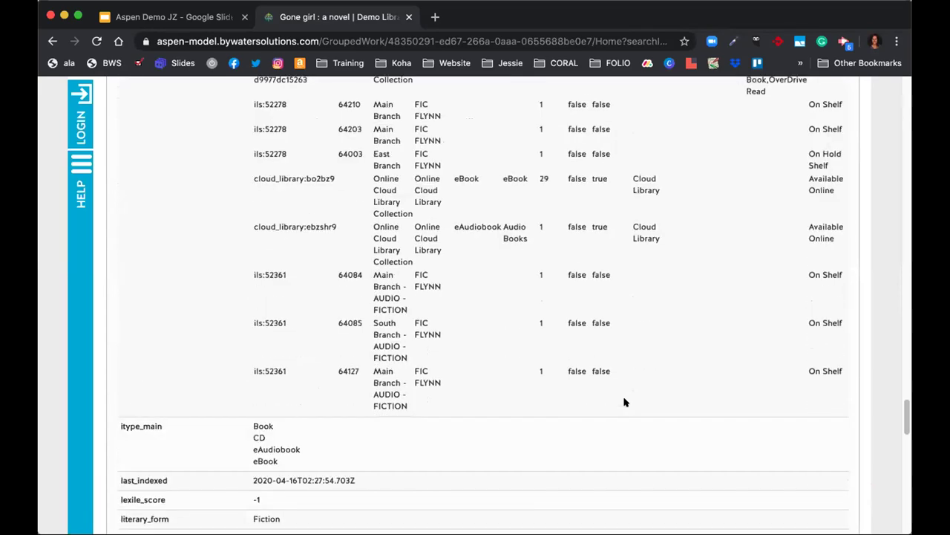
Return from the Gone Girl record to the catalog search results.
{"action": "scroll", "coordinate": [625, 402], "scroll_direction": "up", "scroll_amount": 20}
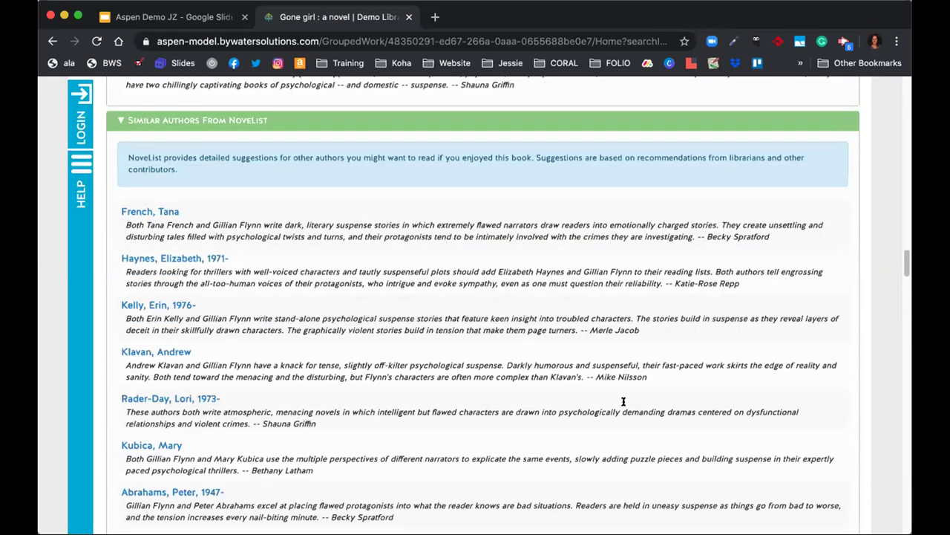
{"action": "scroll", "coordinate": [625, 405], "scroll_direction": "up", "scroll_amount": 20}
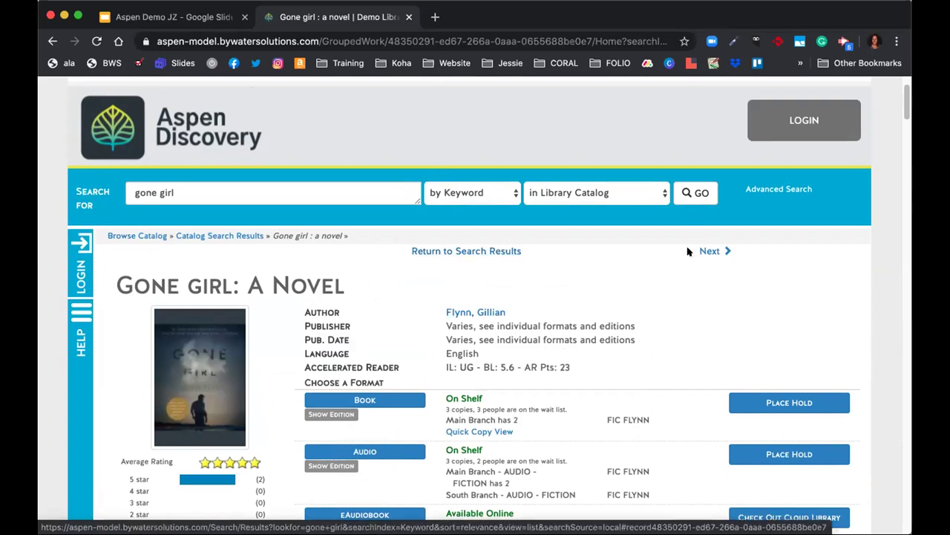
{"action": "left_click", "coordinate": [479, 253]}
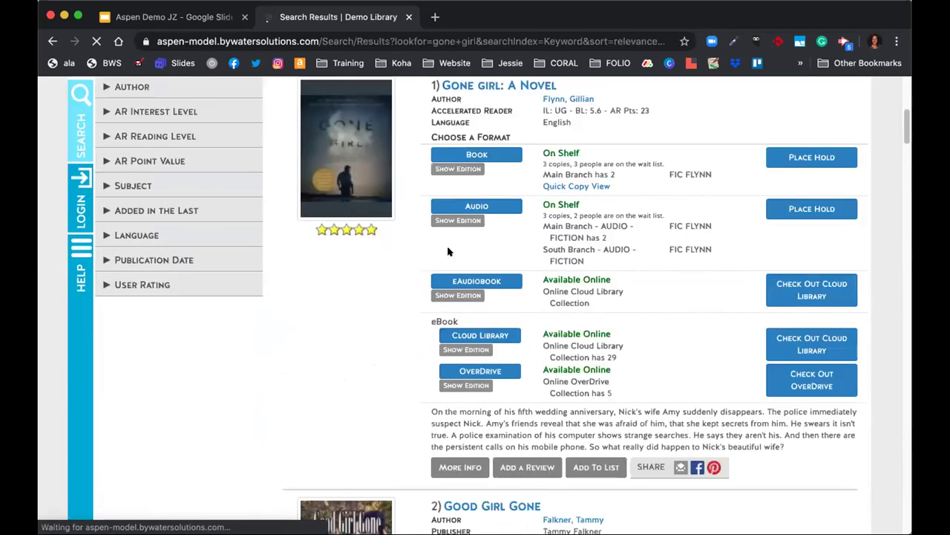
Replace the search term with the misspelled author name "harlen coban" and run a keyword search in the library catalog.
{"action": "scroll", "coordinate": [308, 345], "scroll_direction": "up", "scroll_amount": 3}
{"action": "scroll", "coordinate": [304, 348], "scroll_direction": "up", "scroll_amount": 3}
{"action": "triple_click", "coordinate": [200, 238]}
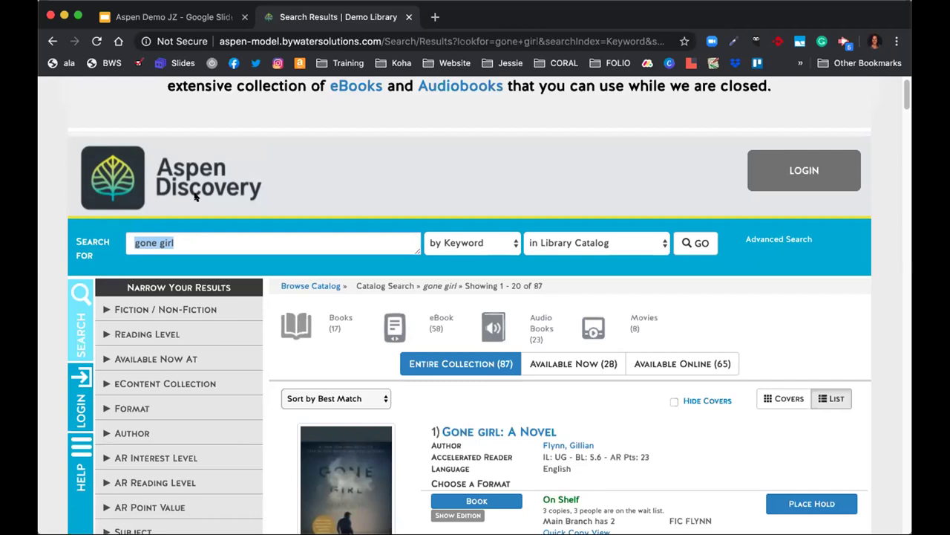
{"action": "triple_click", "coordinate": [195, 242]}
{"action": "type", "text": "har"}
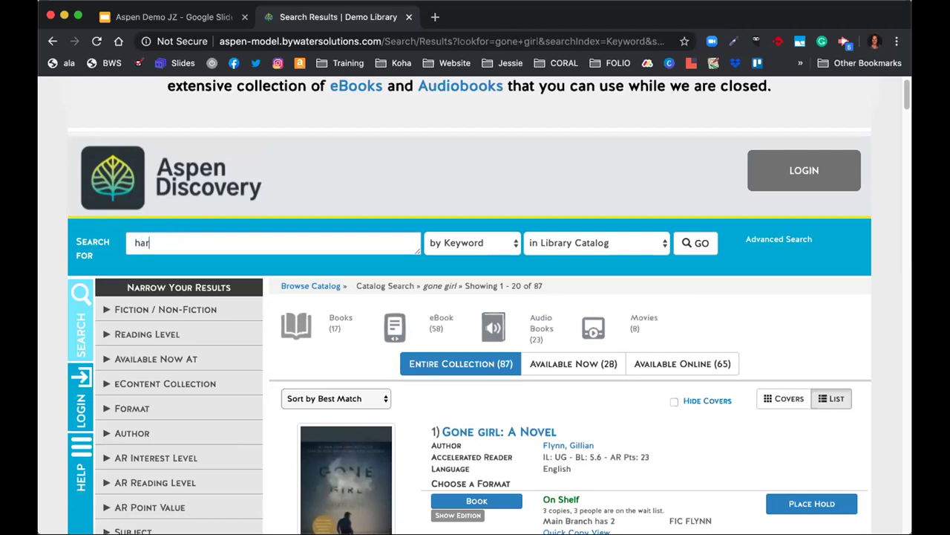
{"action": "type", "text": "len co"}
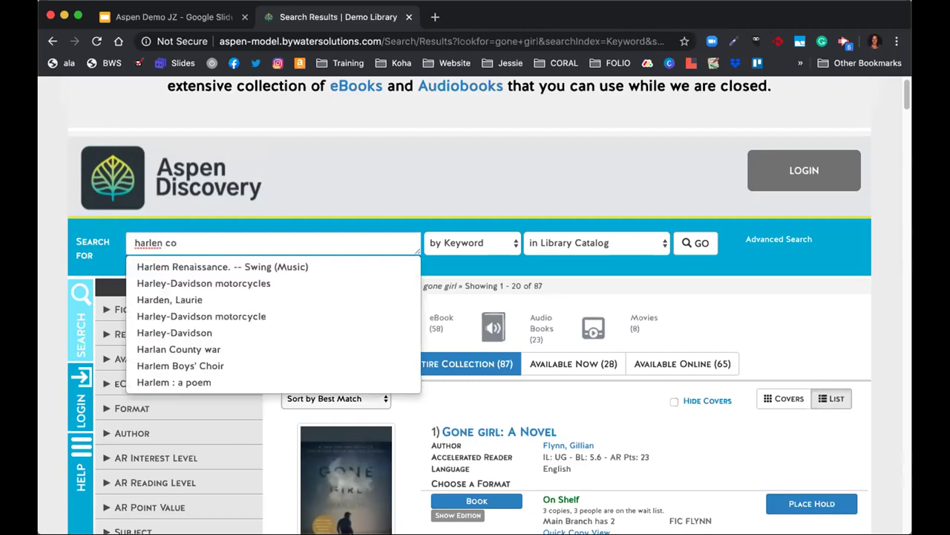
{"action": "type", "text": "ba"}
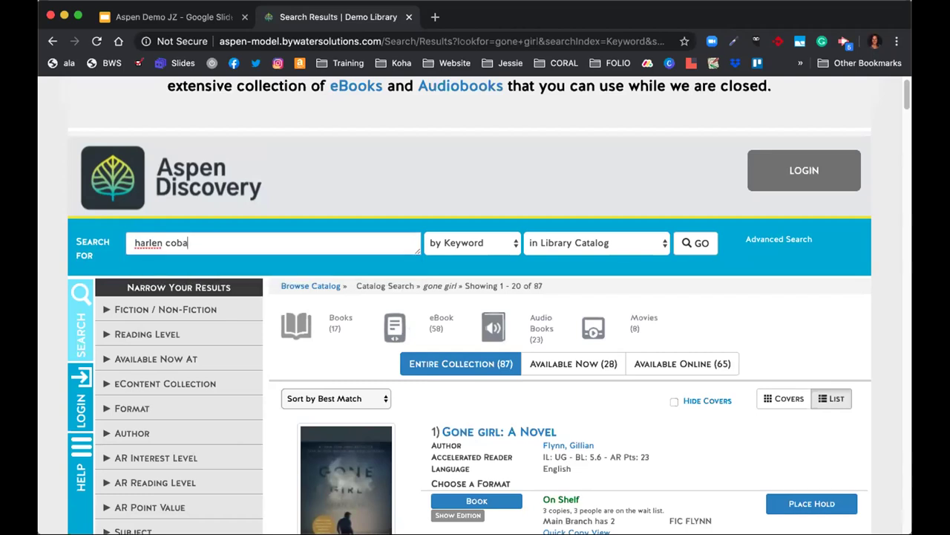
{"action": "type", "text": "n"}
{"action": "key", "text": "Return"}
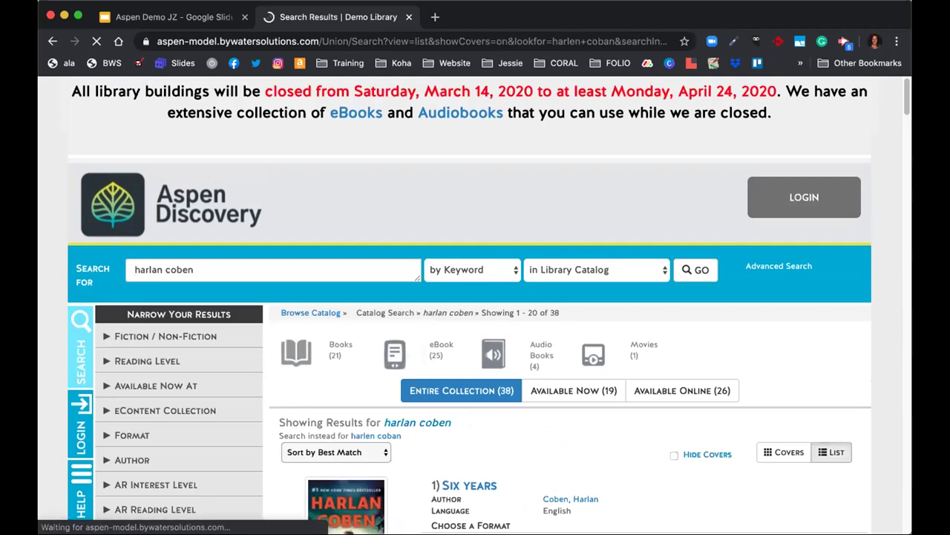
Examine the corrected-spelling notice above the results, highlighting its "Showing Results for" and "Search instead for" lines.
{"action": "scroll", "coordinate": [223, 245], "scroll_direction": "down", "scroll_amount": 1}
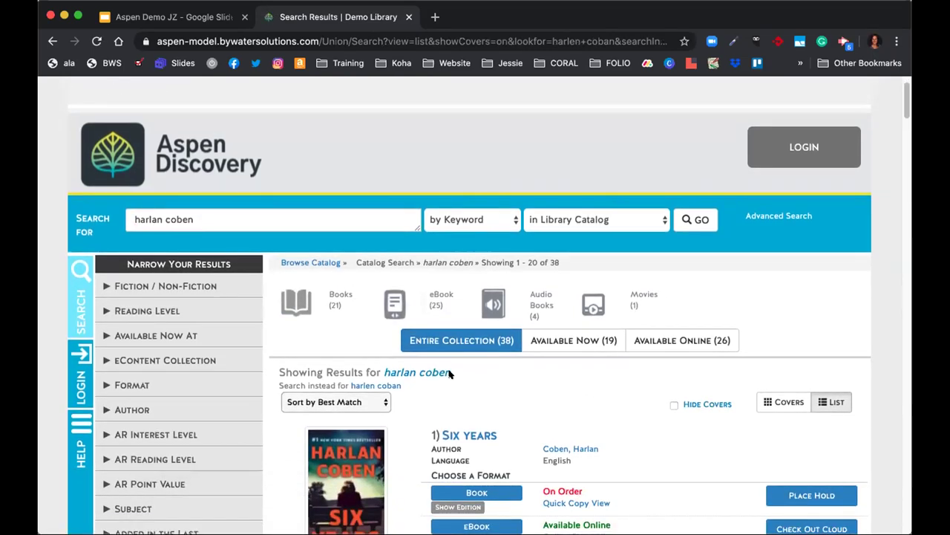
{"action": "scroll", "coordinate": [449, 378], "scroll_direction": "down", "scroll_amount": 1}
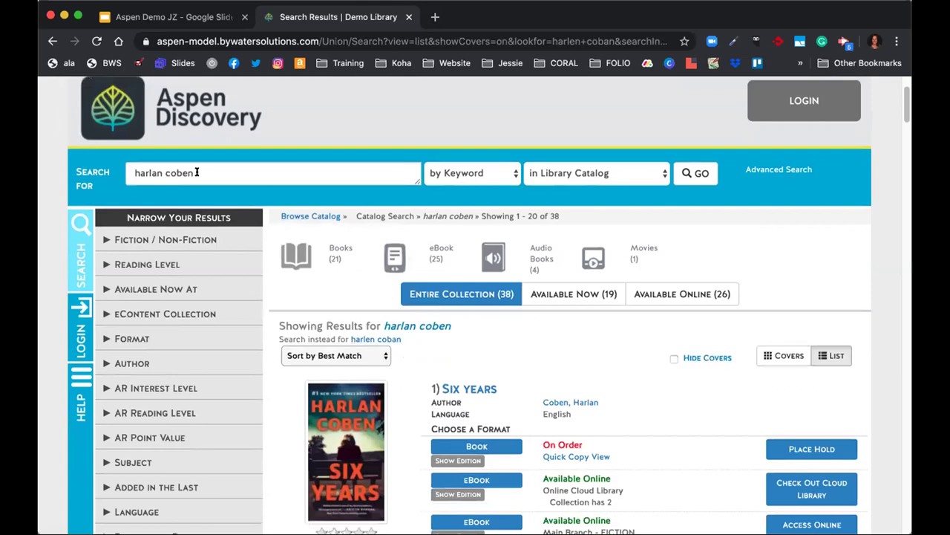
{"action": "scroll", "coordinate": [391, 290], "scroll_direction": "down", "scroll_amount": 1}
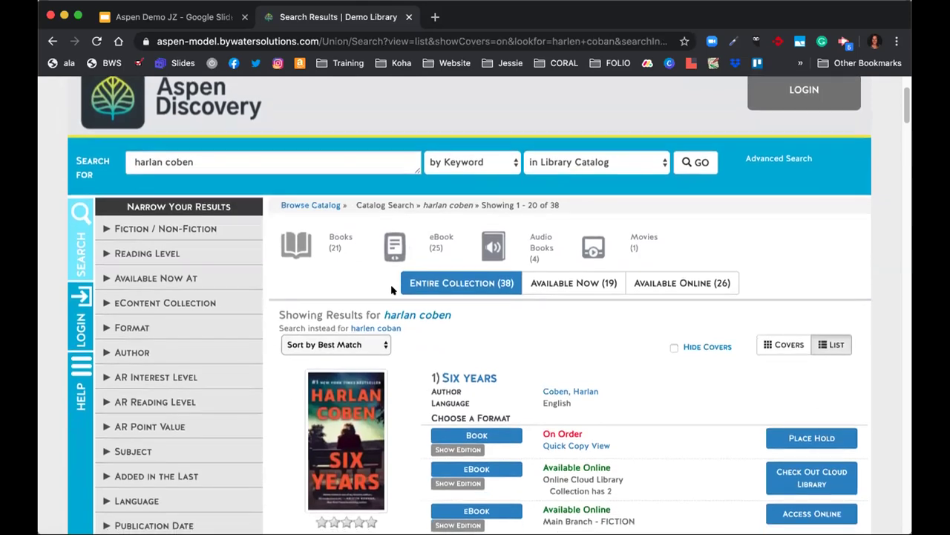
{"action": "scroll", "coordinate": [286, 184], "scroll_direction": "down", "scroll_amount": 2}
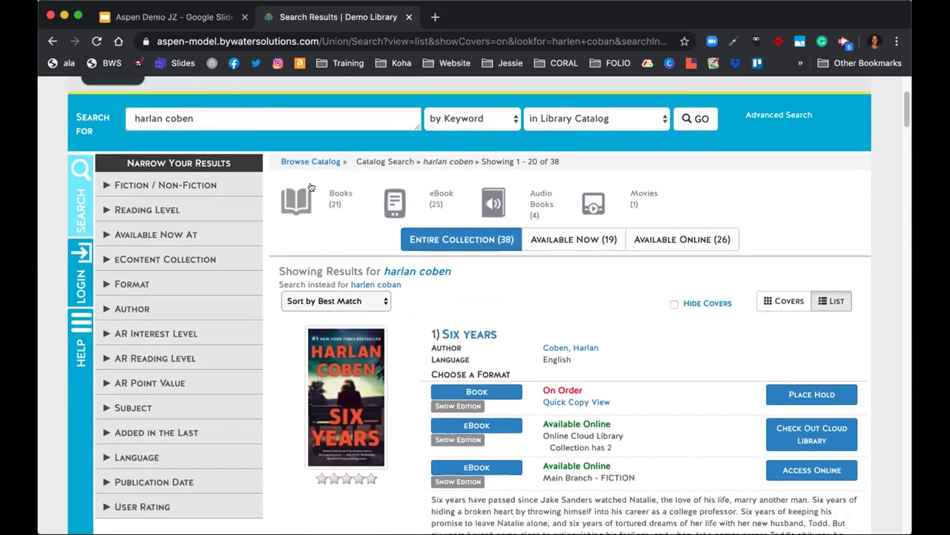
{"action": "left_click_drag", "start_coordinate": [277, 268], "coordinate": [456, 273]}
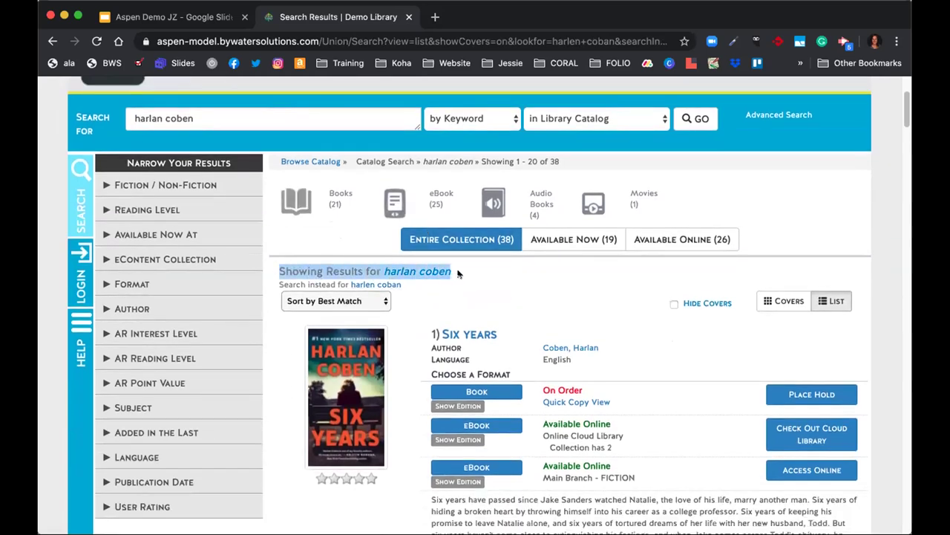
{"action": "scroll", "coordinate": [458, 275], "scroll_direction": "down", "scroll_amount": 2}
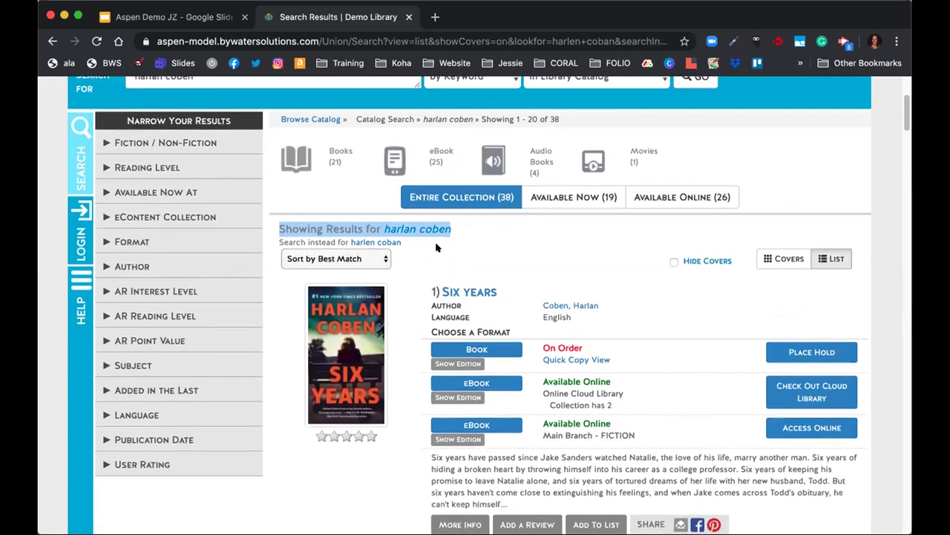
{"action": "left_click_drag", "start_coordinate": [275, 240], "coordinate": [406, 249]}
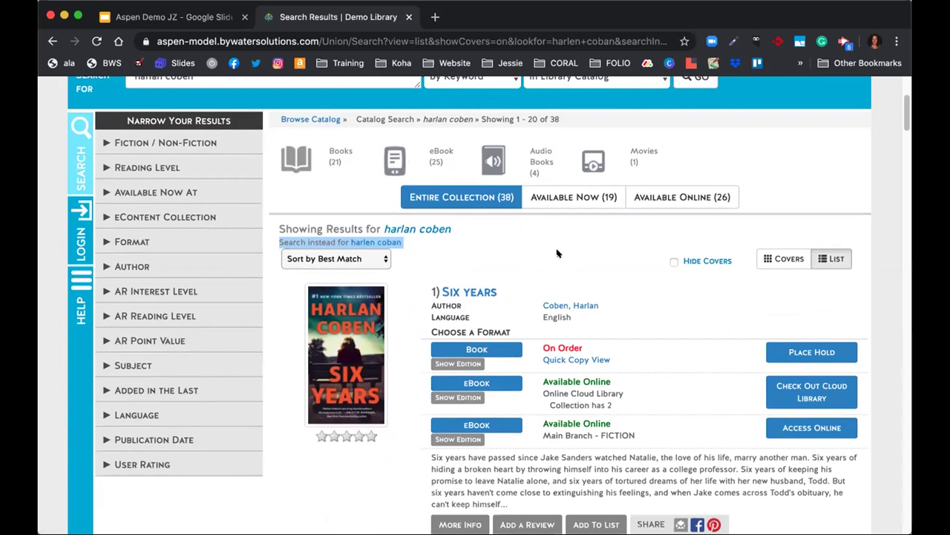
Open the full record of Six Years from the search results.
{"action": "scroll", "coordinate": [557, 253], "scroll_direction": "down", "scroll_amount": 3}
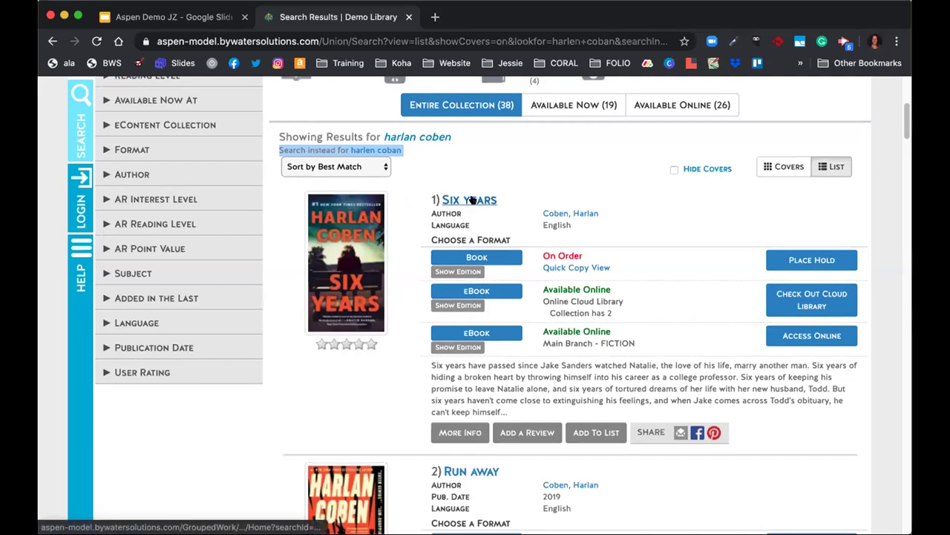
{"action": "left_click", "coordinate": [472, 201]}
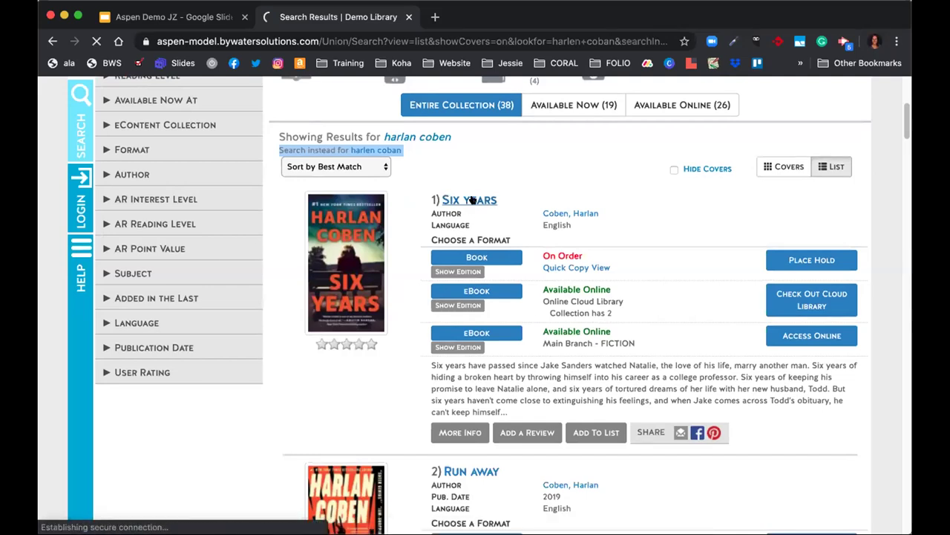
Examine the Six Years record's formats, description, similar titles and collapsed detail sections, and return to the search results.
{"action": "scroll", "coordinate": [470, 199], "scroll_direction": "down", "scroll_amount": 8}
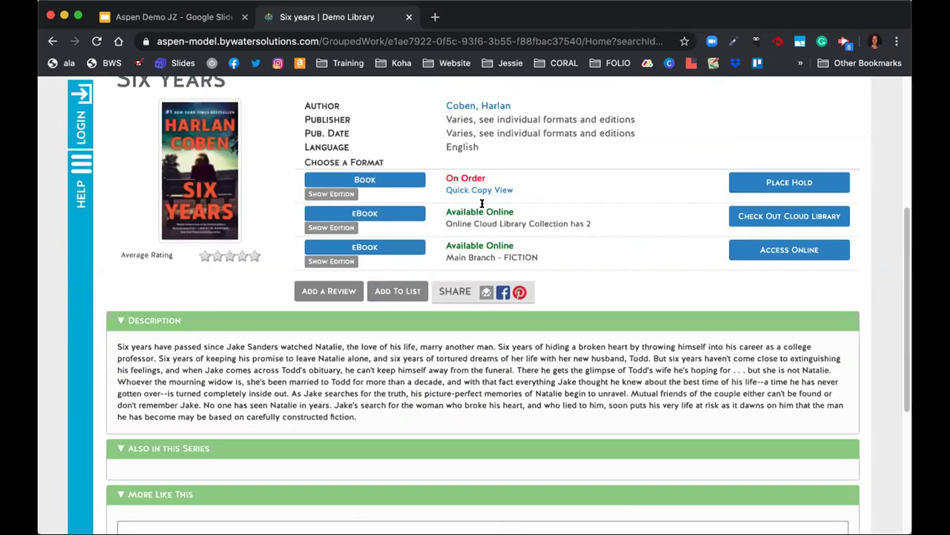
{"action": "scroll", "coordinate": [490, 182], "scroll_direction": "down", "scroll_amount": 1}
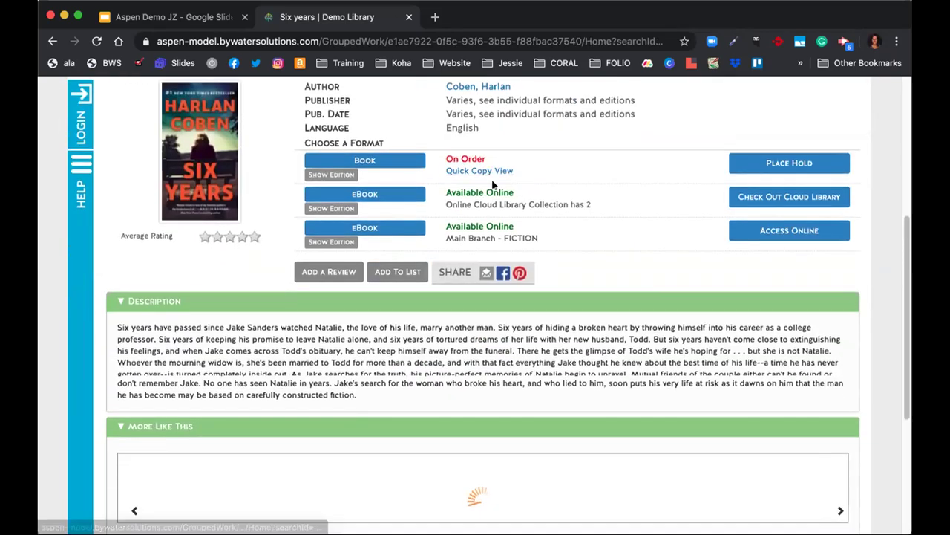
{"action": "scroll", "coordinate": [572, 183], "scroll_direction": "down", "scroll_amount": 1}
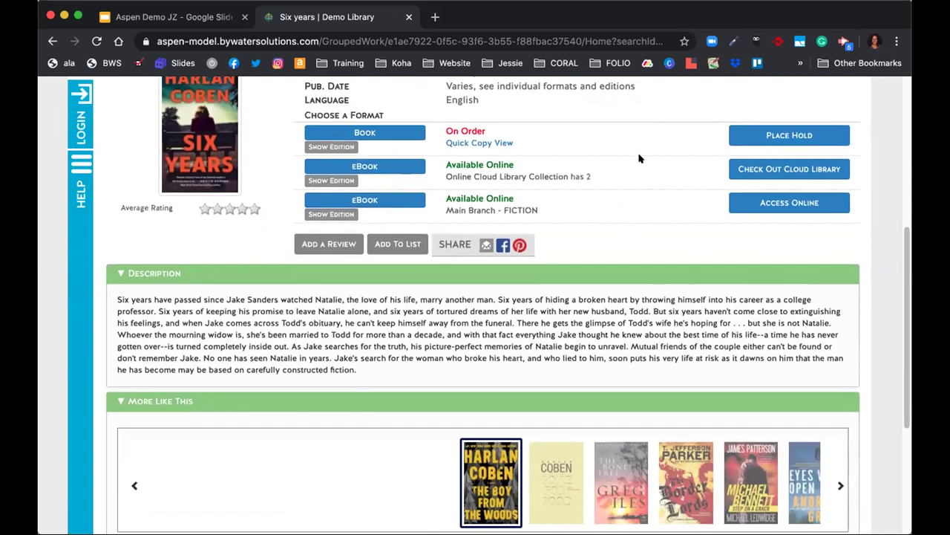
{"action": "scroll", "coordinate": [647, 152], "scroll_direction": "down", "scroll_amount": 1}
{"action": "scroll", "coordinate": [647, 152], "scroll_direction": "down", "scroll_amount": 1}
{"action": "scroll", "coordinate": [648, 150], "scroll_direction": "up", "scroll_amount": 1}
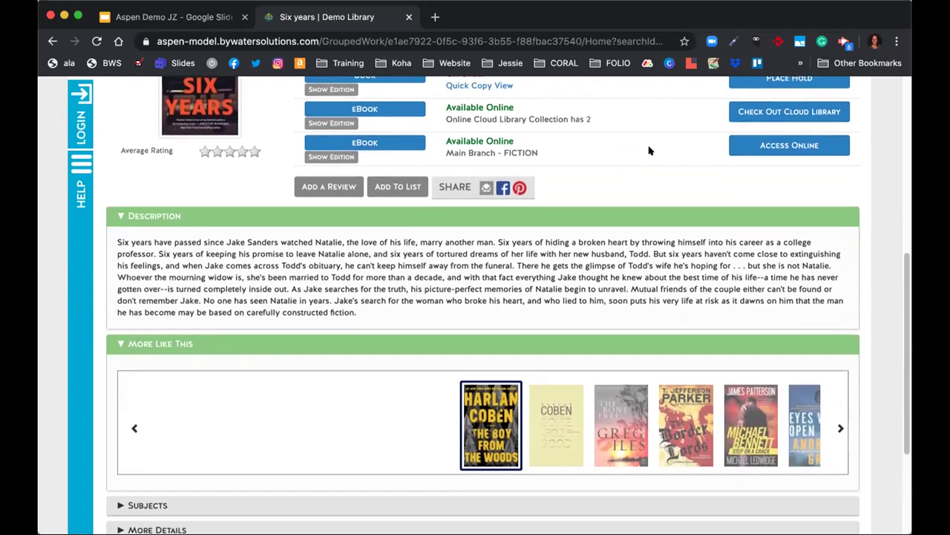
{"action": "scroll", "coordinate": [648, 150], "scroll_direction": "up", "scroll_amount": 4}
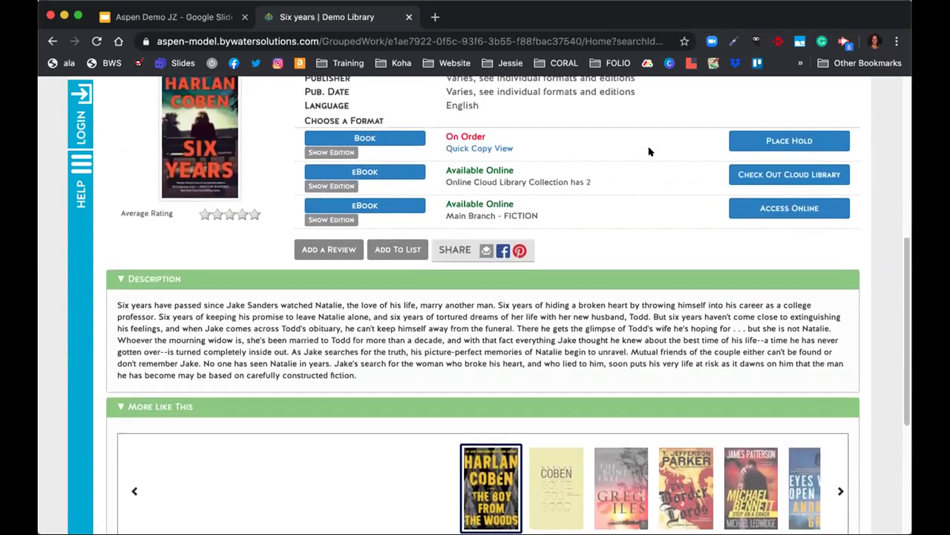
{"action": "scroll", "coordinate": [649, 150], "scroll_direction": "down", "scroll_amount": 9}
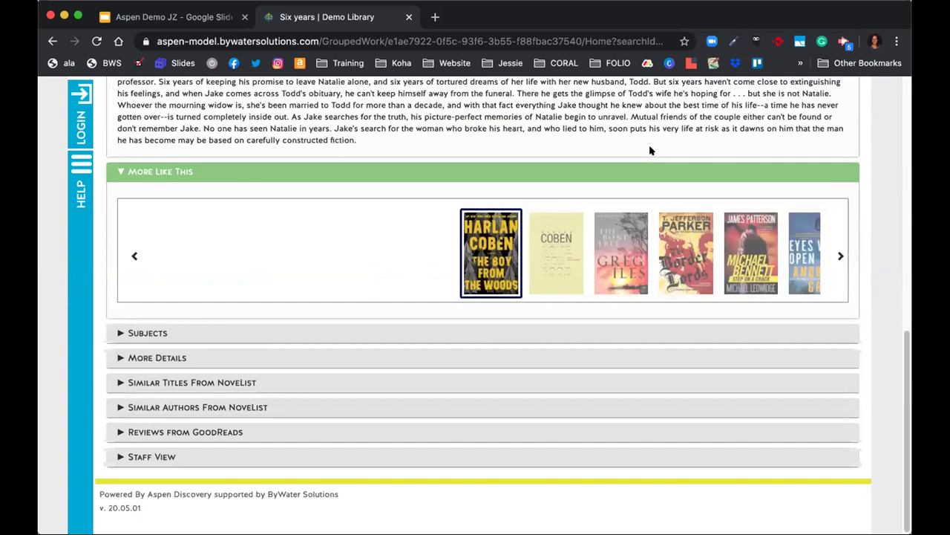
{"action": "scroll", "coordinate": [649, 151], "scroll_direction": "up", "scroll_amount": 9}
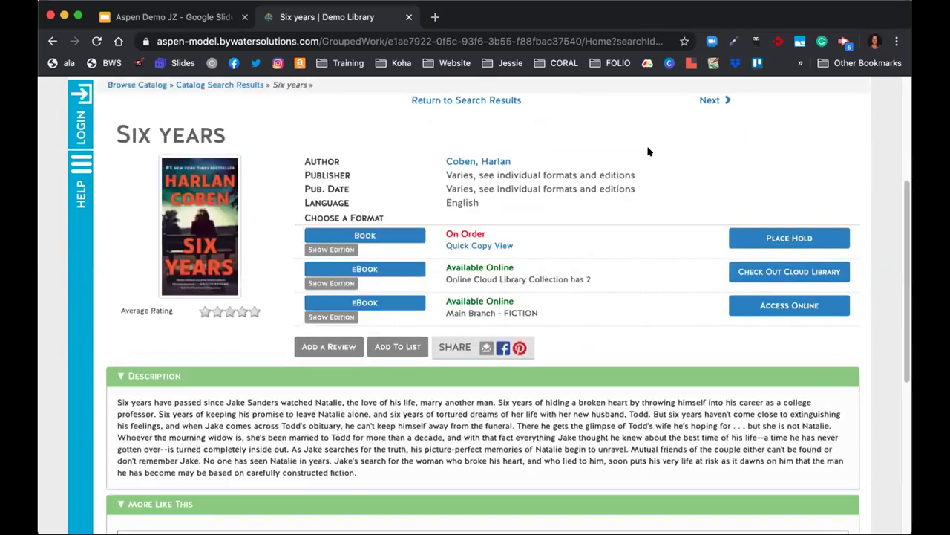
{"action": "scroll", "coordinate": [647, 152], "scroll_direction": "up", "scroll_amount": 5}
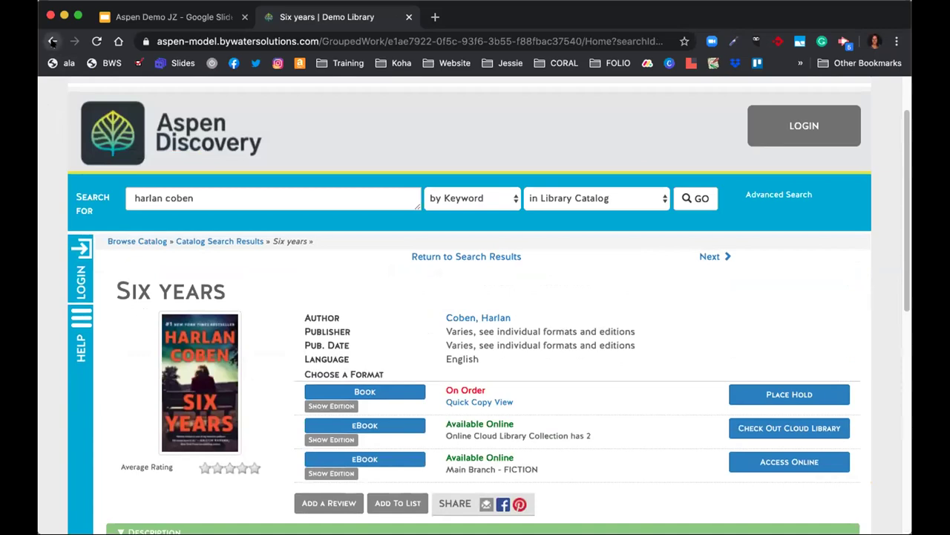
{"action": "left_click", "coordinate": [52, 41]}
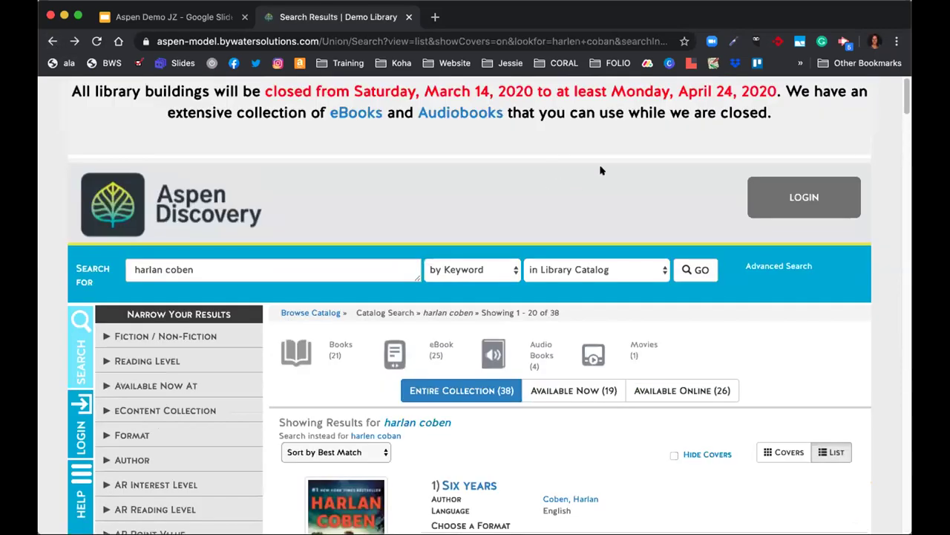
Log in to the library account by entering the patron's username and the account password.
{"action": "left_click", "coordinate": [796, 196]}
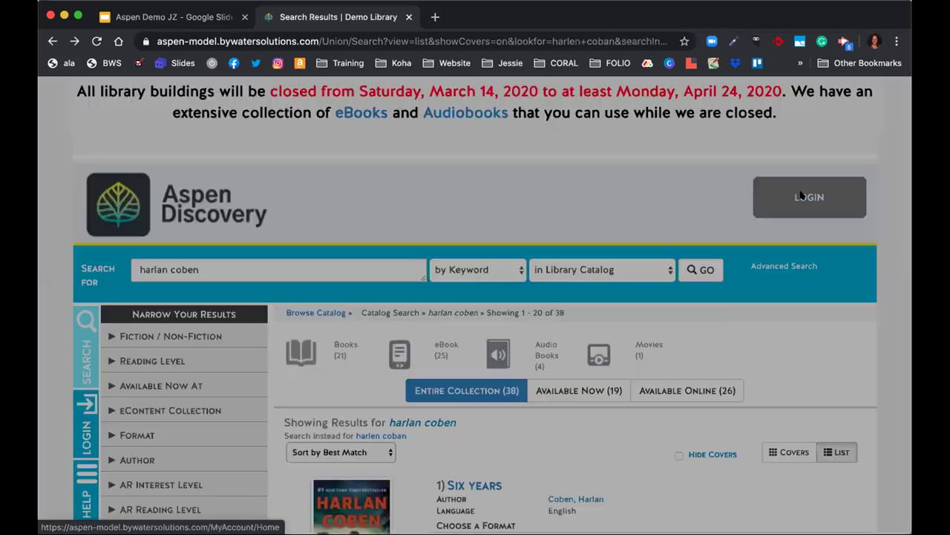
{"action": "type", "text": "t"}
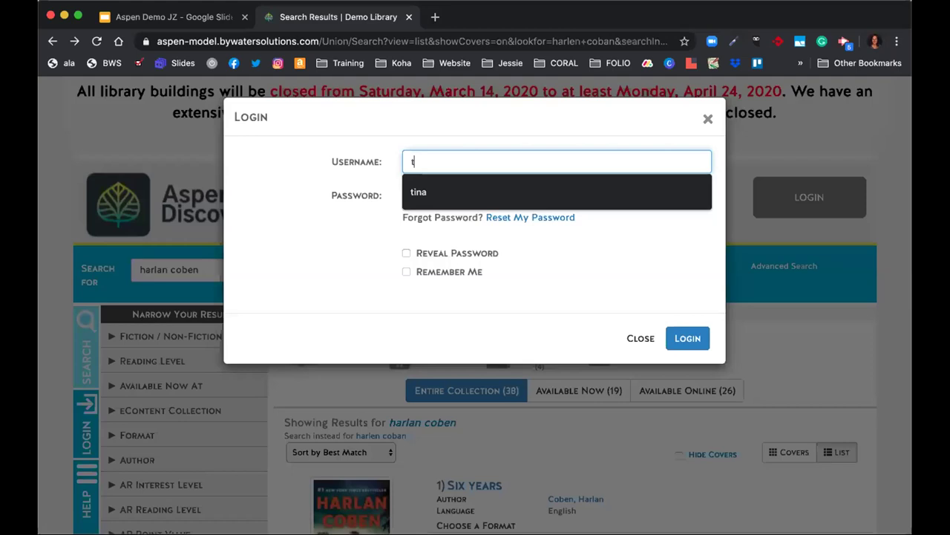
{"action": "type", "text": "ina"}
{"action": "key", "text": "Tab"}
{"action": "type", "text": "••••"}
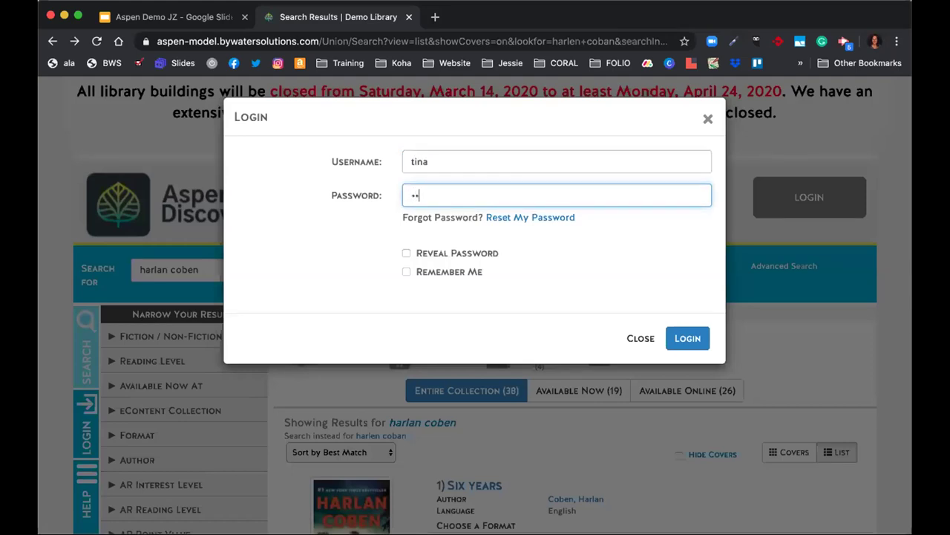
{"action": "key", "text": "Return"}
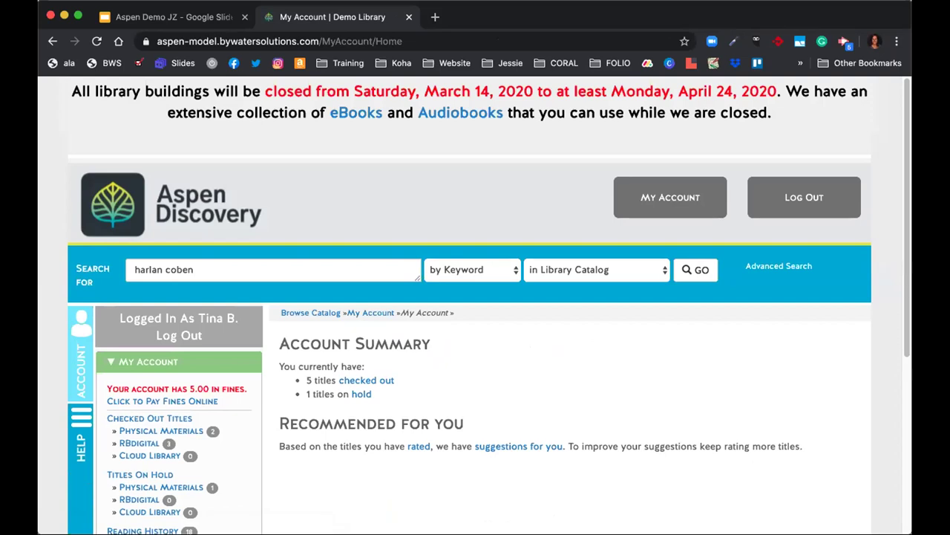
Review the account summary and open the list of all checked-out titles.
{"action": "scroll", "coordinate": [494, 203], "scroll_direction": "down", "scroll_amount": 3}
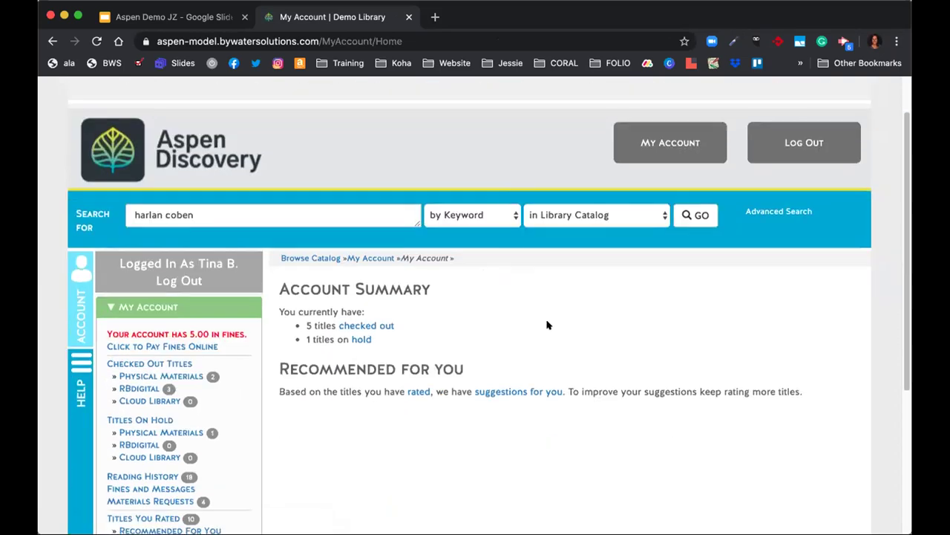
{"action": "scroll", "coordinate": [557, 308], "scroll_direction": "down", "scroll_amount": 1}
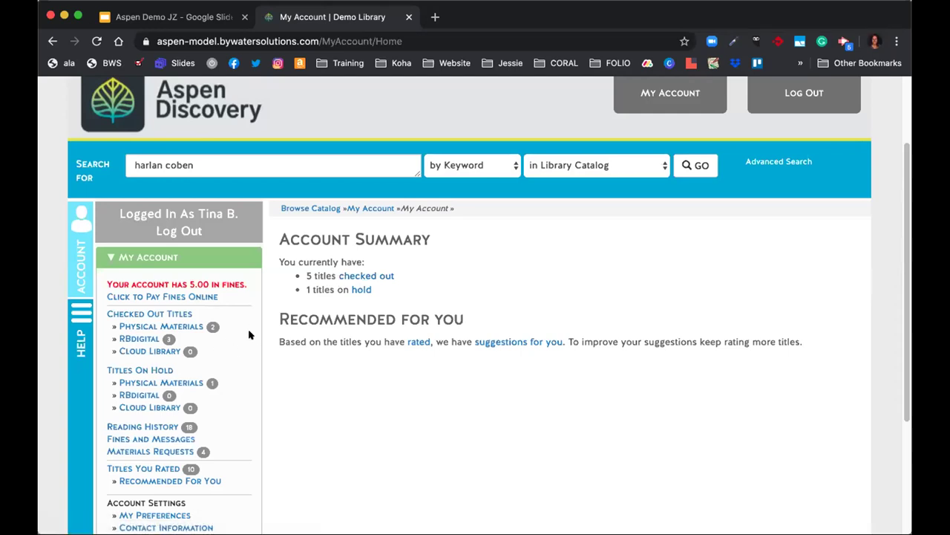
{"action": "left_click", "coordinate": [138, 314]}
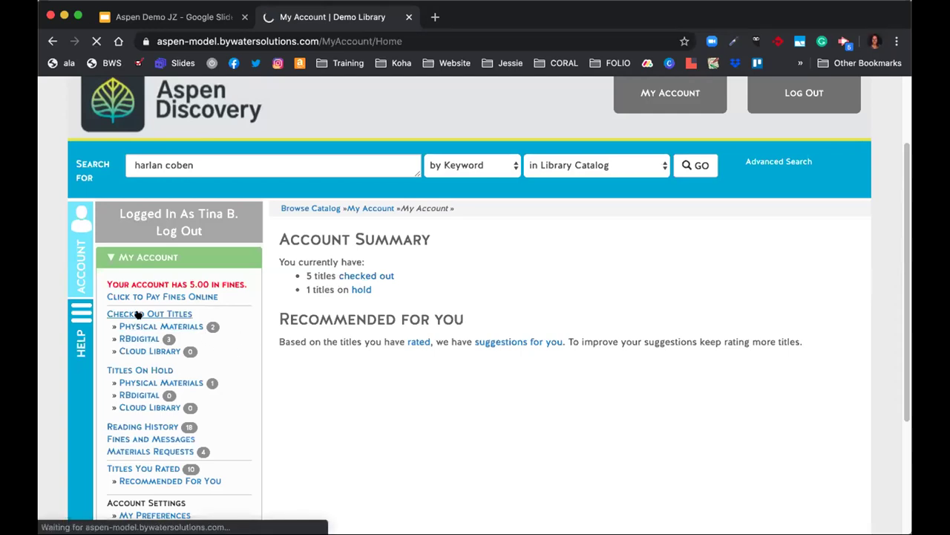
Examine the complete list of checked-out titles, including due dates, renewal and return options, and the bulk actions below it.
{"action": "scroll", "coordinate": [475, 312], "scroll_direction": "down", "scroll_amount": 5}
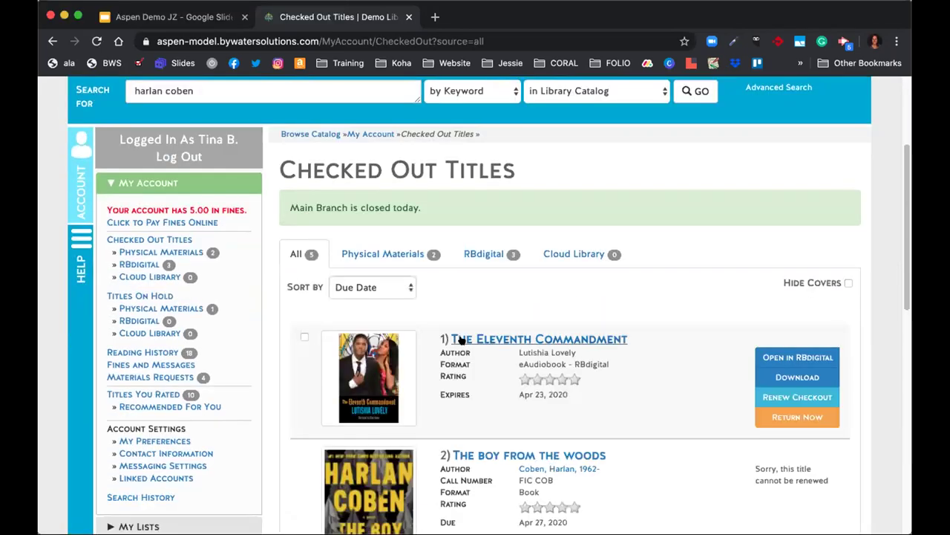
{"action": "scroll", "coordinate": [661, 360], "scroll_direction": "down", "scroll_amount": 3}
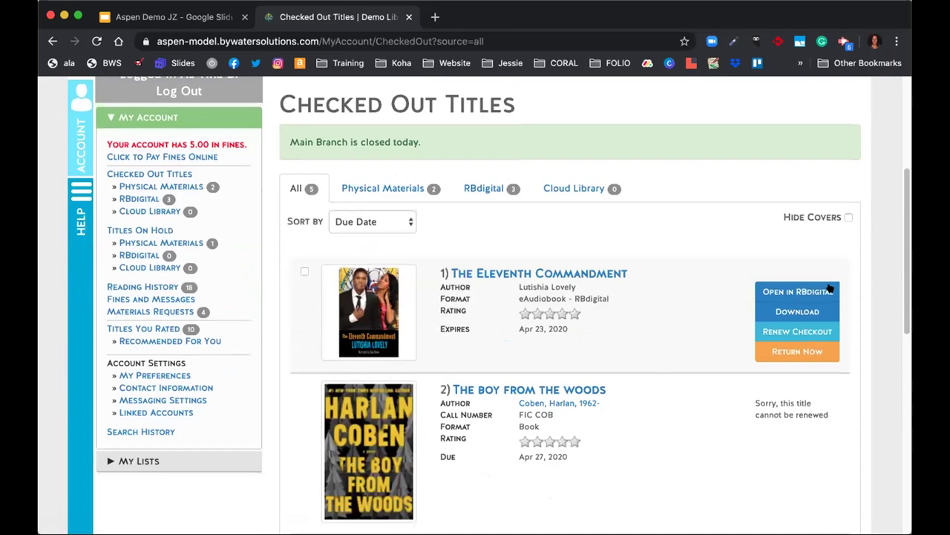
{"action": "scroll", "coordinate": [628, 384], "scroll_direction": "down", "scroll_amount": 1}
{"action": "scroll", "coordinate": [625, 384], "scroll_direction": "down", "scroll_amount": 3}
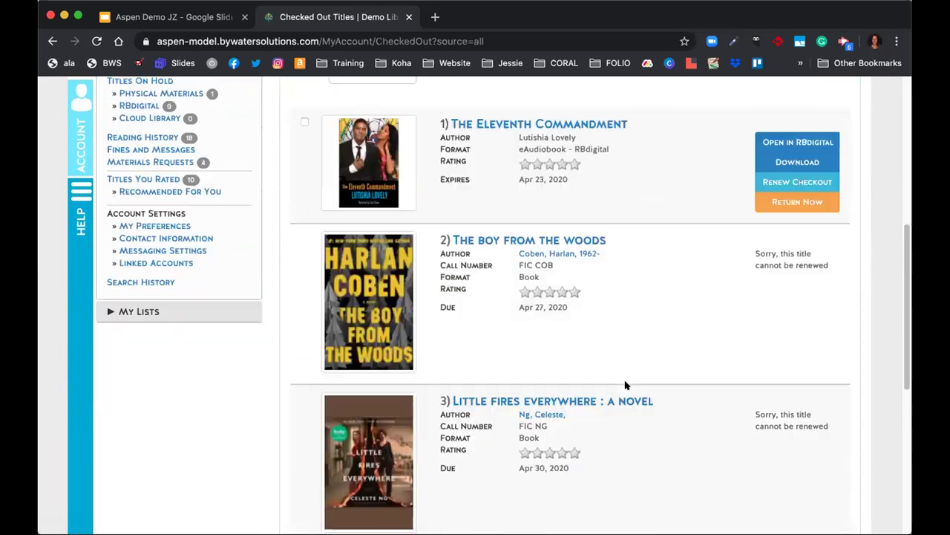
{"action": "scroll", "coordinate": [625, 385], "scroll_direction": "down", "scroll_amount": 4}
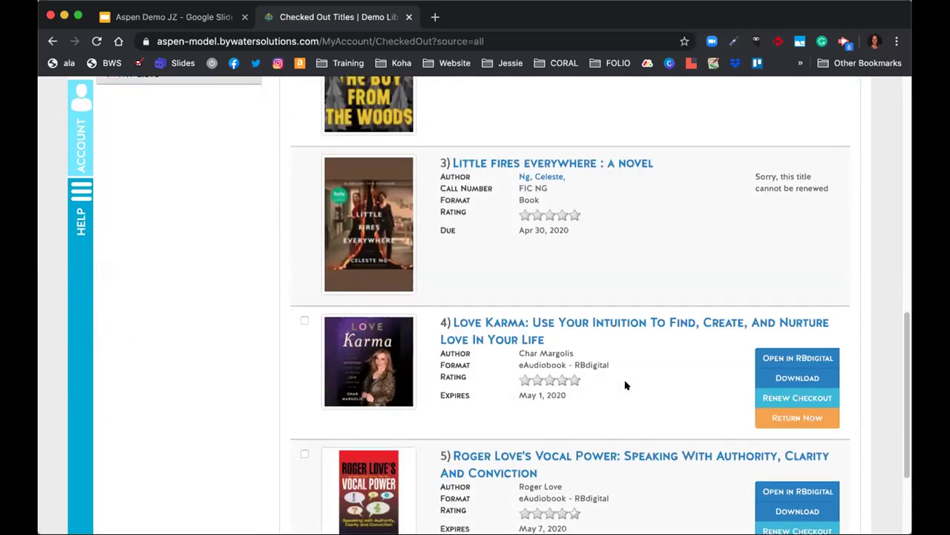
{"action": "scroll", "coordinate": [625, 386], "scroll_direction": "down", "scroll_amount": 1}
{"action": "scroll", "coordinate": [625, 389], "scroll_direction": "down", "scroll_amount": 2}
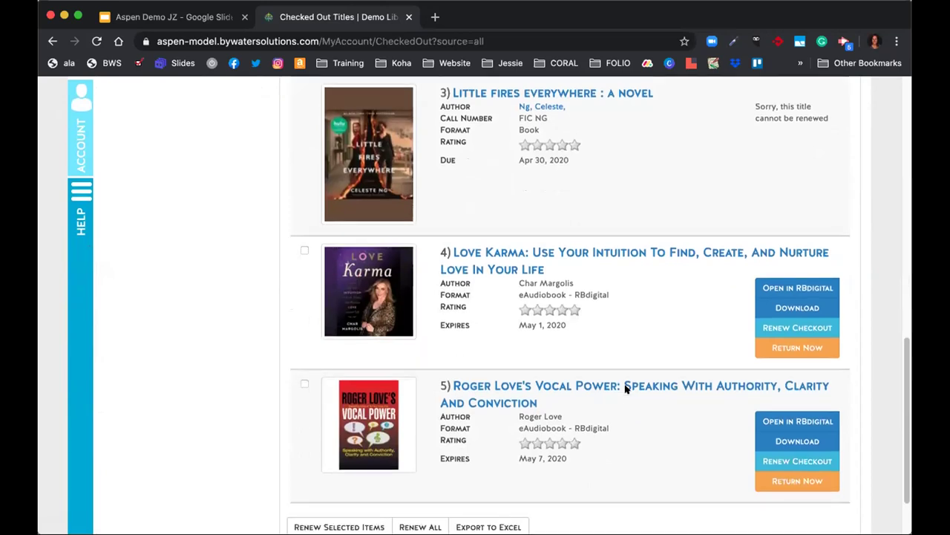
{"action": "scroll", "coordinate": [626, 389], "scroll_direction": "up", "scroll_amount": 6}
{"action": "scroll", "coordinate": [543, 399], "scroll_direction": "up", "scroll_amount": 4}
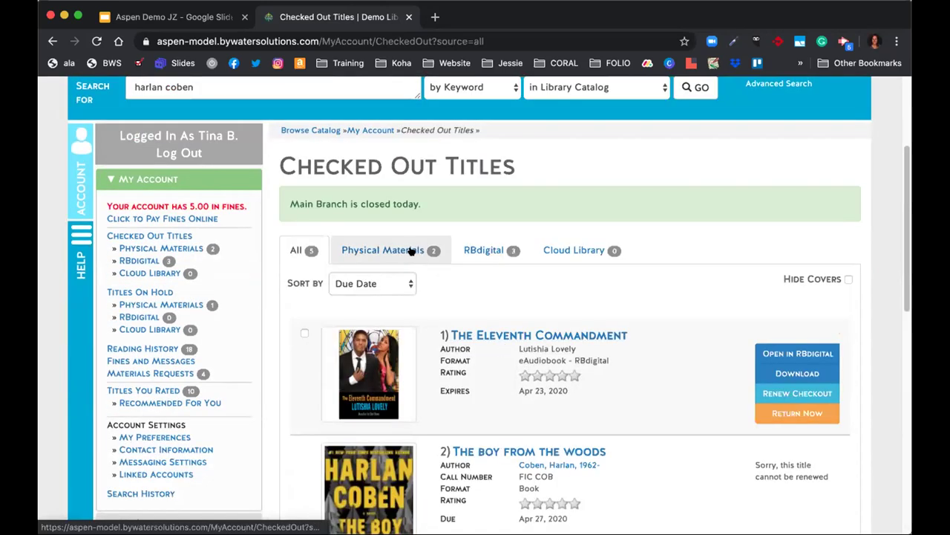
View only the checked-out physical materials, followed by only the RBdigital checkouts.
{"action": "left_click", "coordinate": [416, 250]}
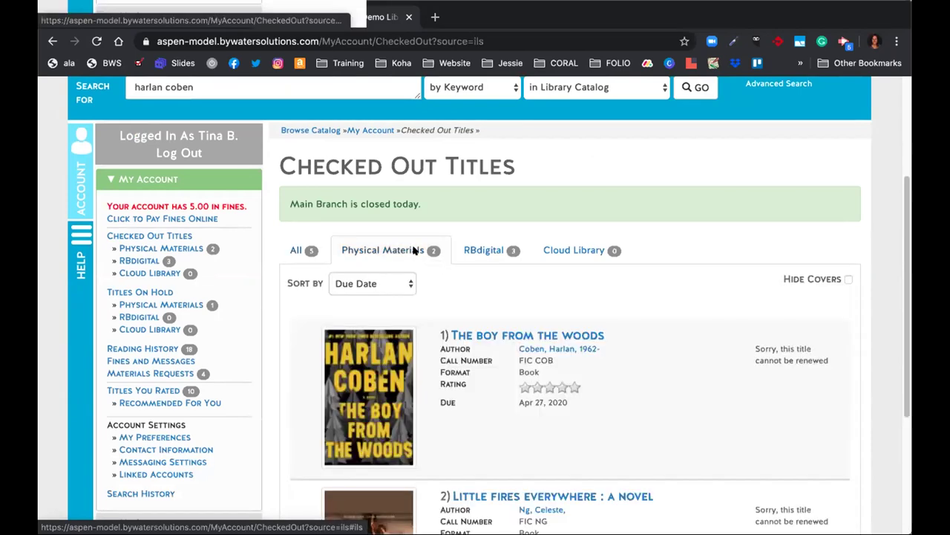
{"action": "left_click", "coordinate": [476, 256]}
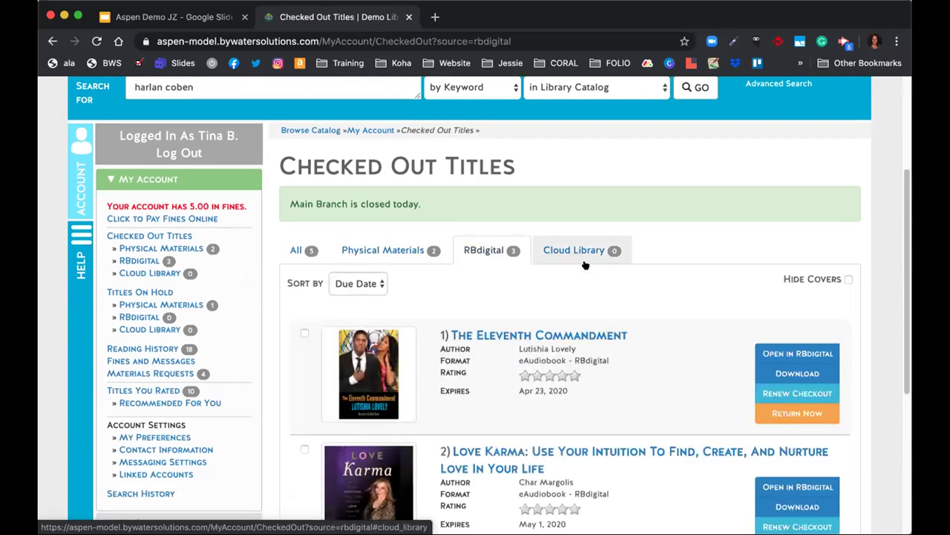
{"action": "scroll", "coordinate": [600, 308], "scroll_direction": "down", "scroll_amount": 1}
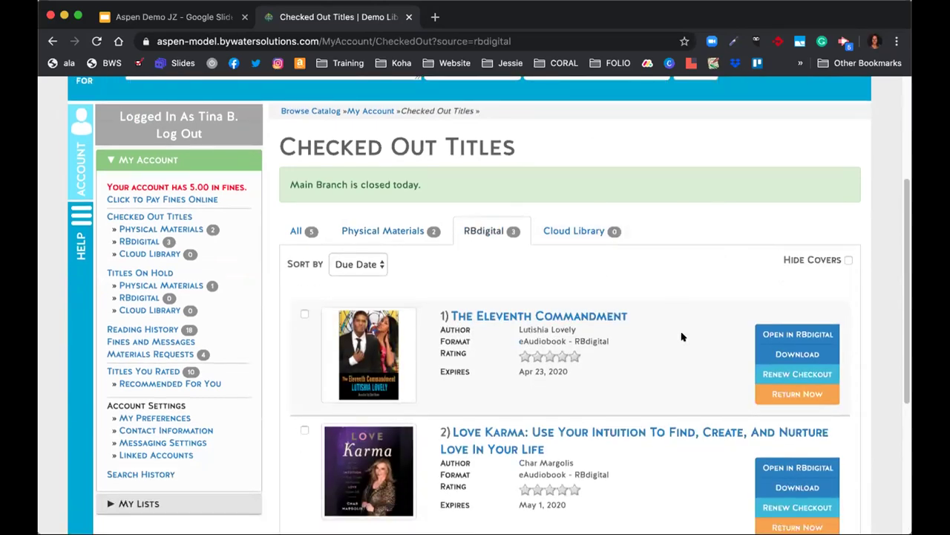
{"action": "scroll", "coordinate": [682, 337], "scroll_direction": "down", "scroll_amount": 1}
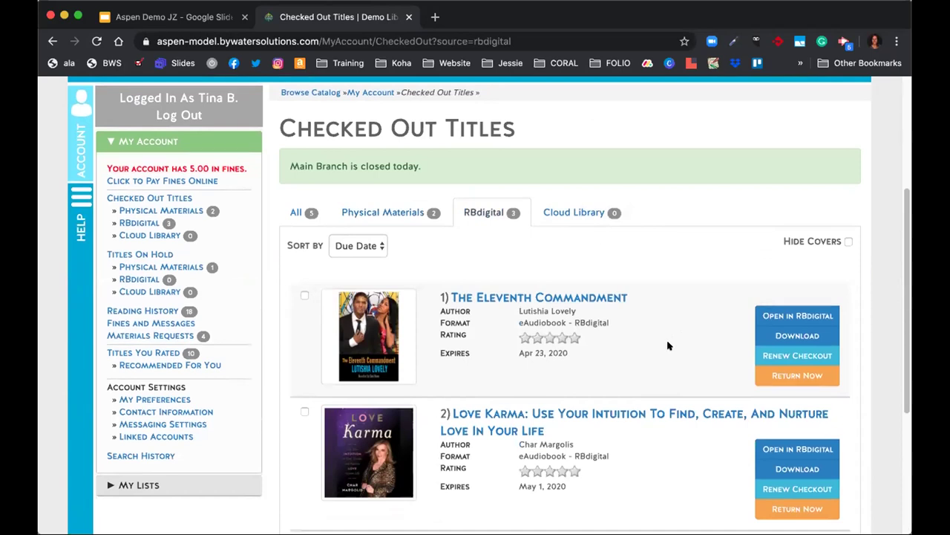
Open the account's reading history and look through its management options and listed titles with their last-used details.
{"action": "left_click", "coordinate": [166, 309]}
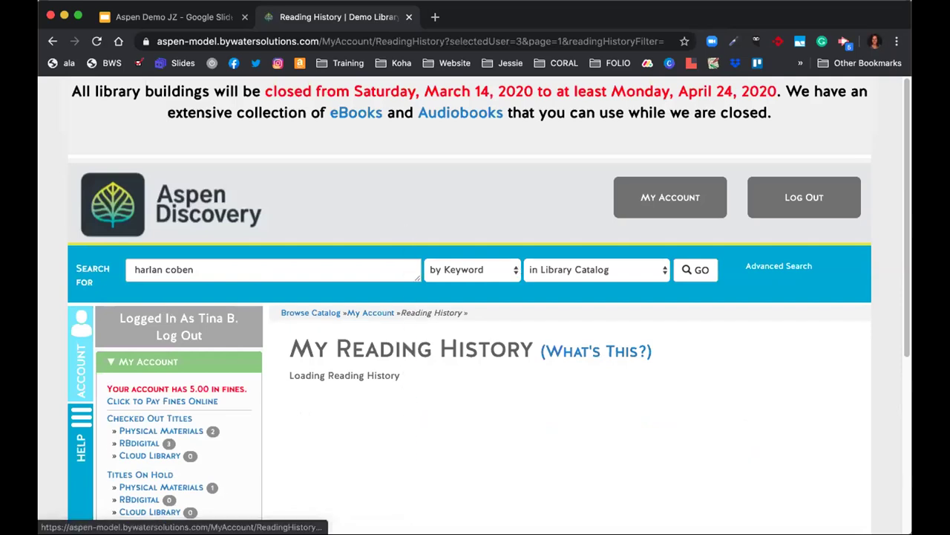
{"action": "scroll", "coordinate": [165, 307], "scroll_direction": "down", "scroll_amount": 1}
{"action": "scroll", "coordinate": [573, 403], "scroll_direction": "down", "scroll_amount": 2}
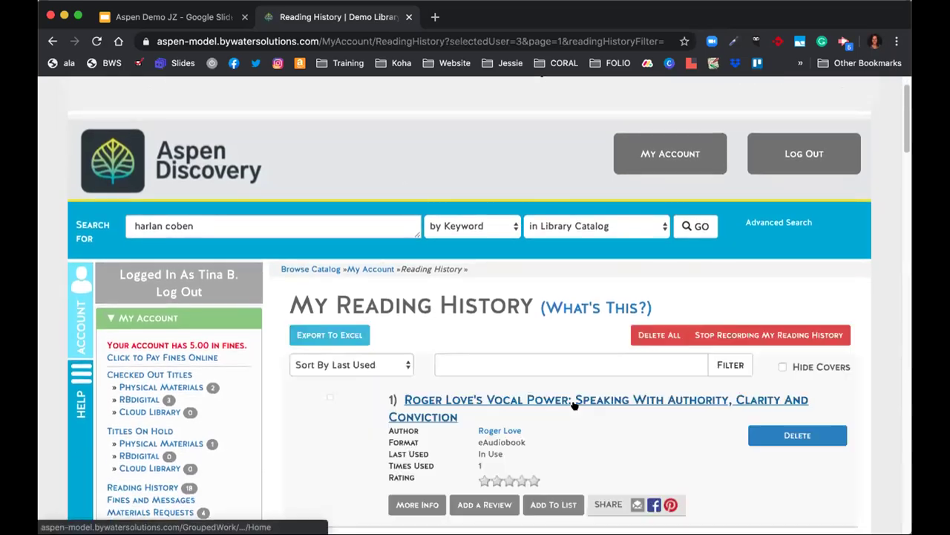
{"action": "scroll", "coordinate": [680, 326], "scroll_direction": "down", "scroll_amount": 2}
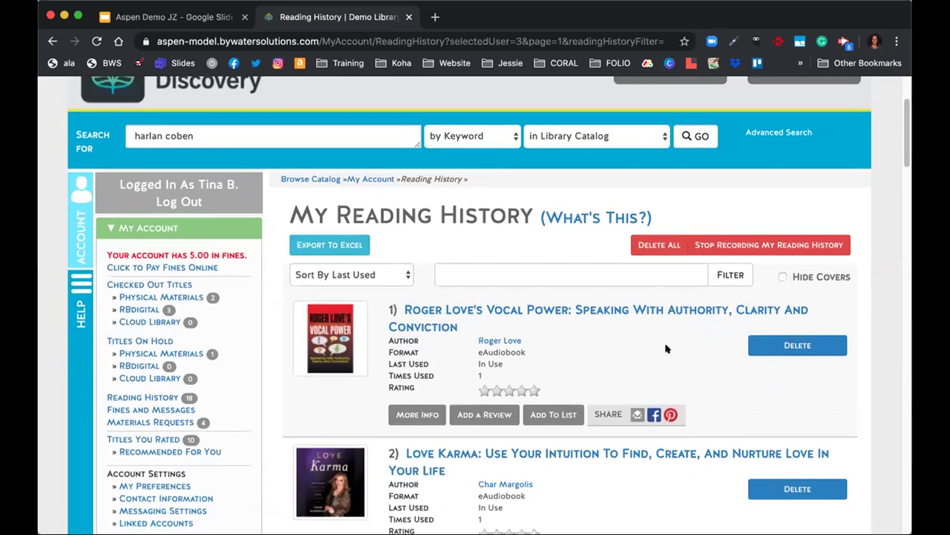
{"action": "scroll", "coordinate": [665, 348], "scroll_direction": "down", "scroll_amount": 1}
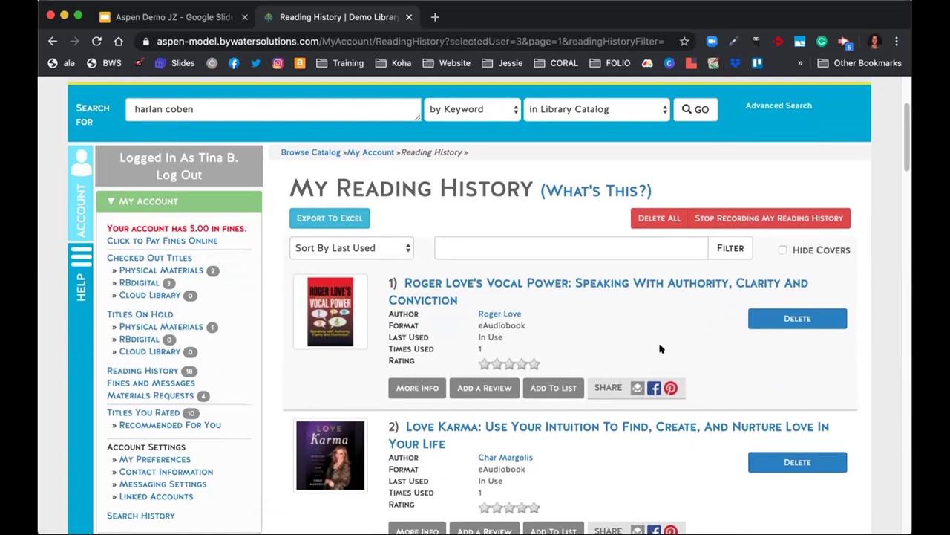
{"action": "scroll", "coordinate": [661, 348], "scroll_direction": "down", "scroll_amount": 1}
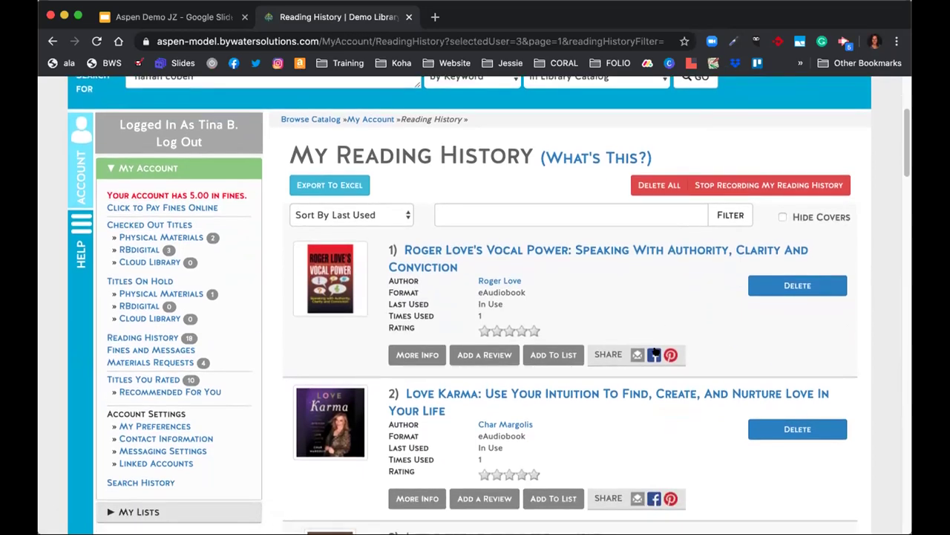
{"action": "scroll", "coordinate": [660, 348], "scroll_direction": "down", "scroll_amount": 2}
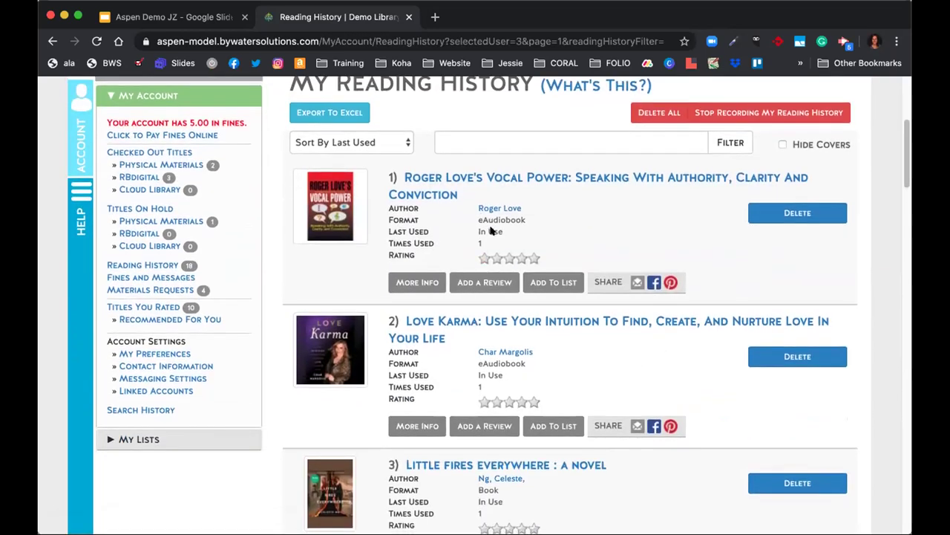
{"action": "scroll", "coordinate": [493, 234], "scroll_direction": "down", "scroll_amount": 1}
{"action": "scroll", "coordinate": [594, 318], "scroll_direction": "down", "scroll_amount": 2}
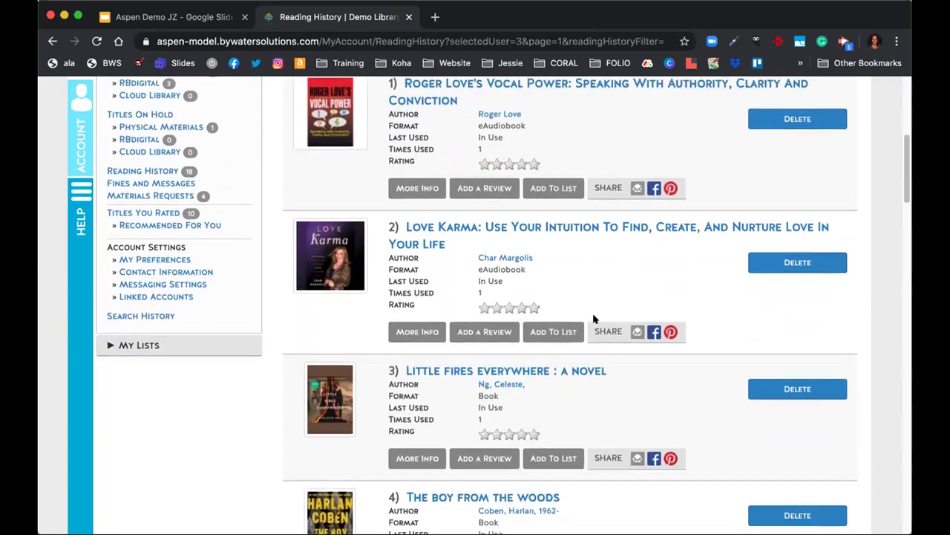
{"action": "scroll", "coordinate": [664, 345], "scroll_direction": "down", "scroll_amount": 2}
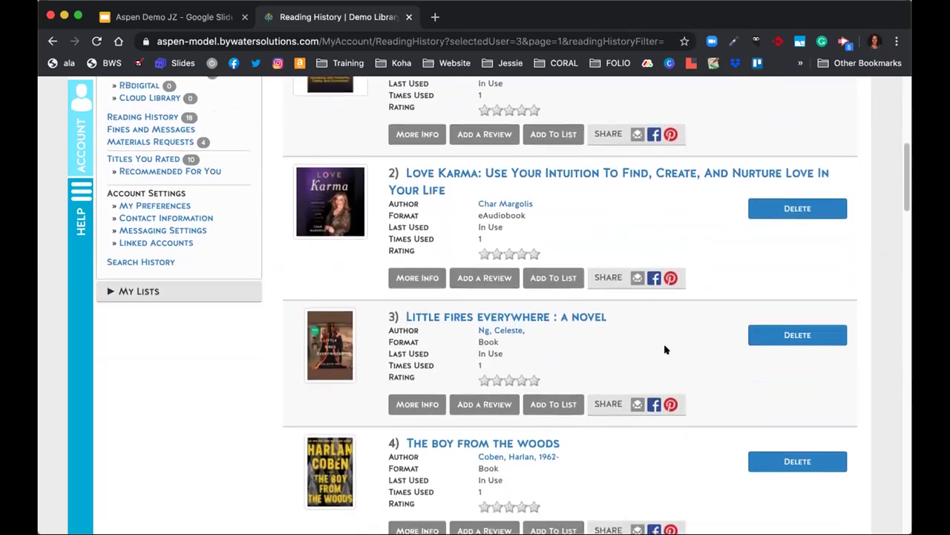
{"action": "scroll", "coordinate": [660, 351], "scroll_direction": "down", "scroll_amount": 9}
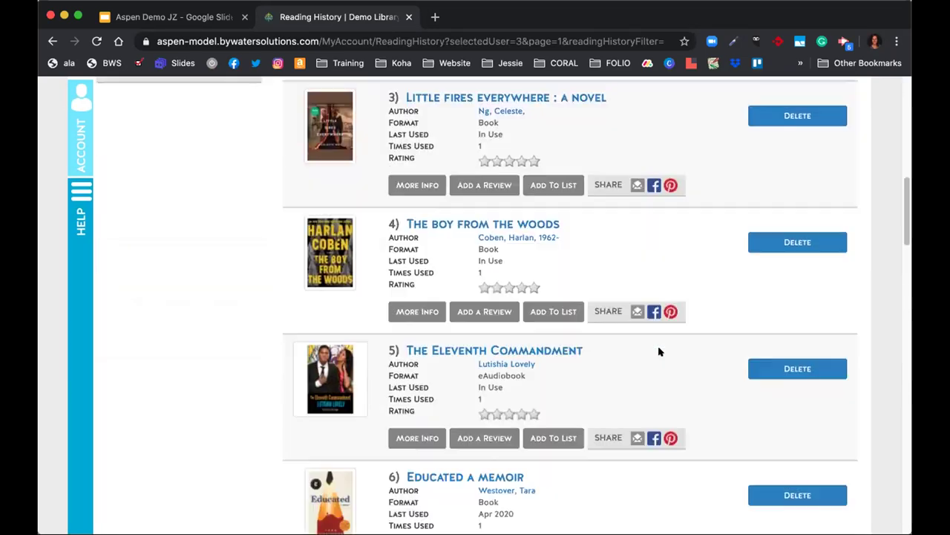
Search the library catalog by keyword for harlan coben and expand the eContent Collection filter in the results.
{"action": "scroll", "coordinate": [658, 351], "scroll_direction": "up", "scroll_amount": 8}
{"action": "scroll", "coordinate": [659, 352], "scroll_direction": "up", "scroll_amount": 12}
{"action": "scroll", "coordinate": [660, 352], "scroll_direction": "down", "scroll_amount": 2}
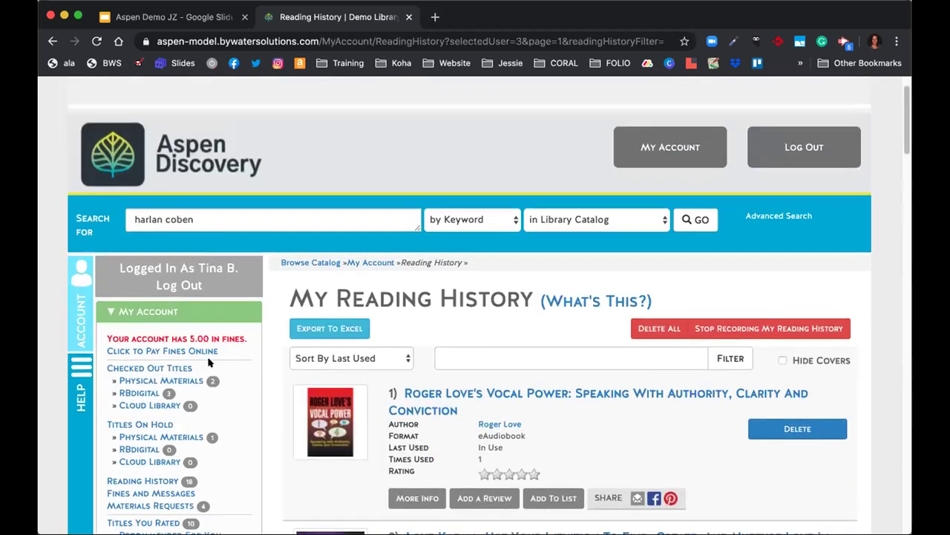
{"action": "left_click", "coordinate": [307, 209]}
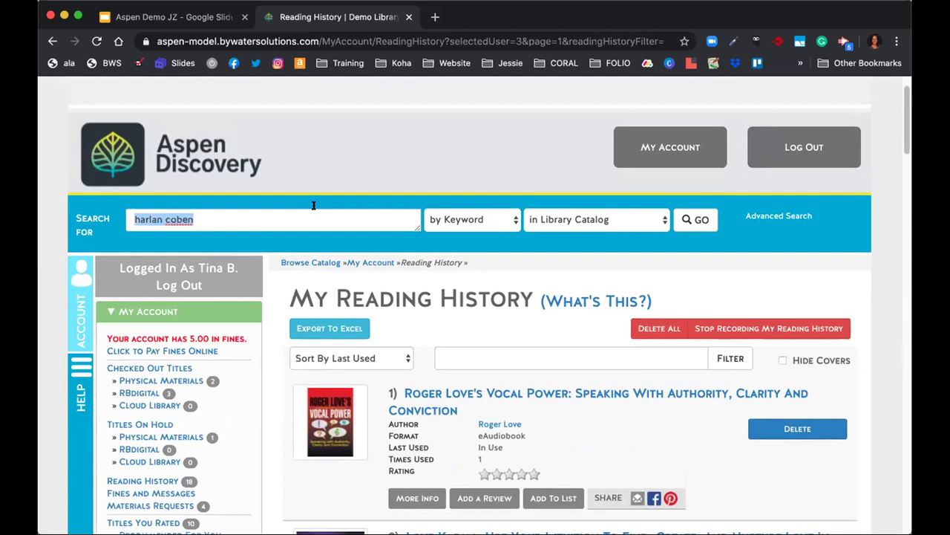
{"action": "left_click", "coordinate": [687, 219]}
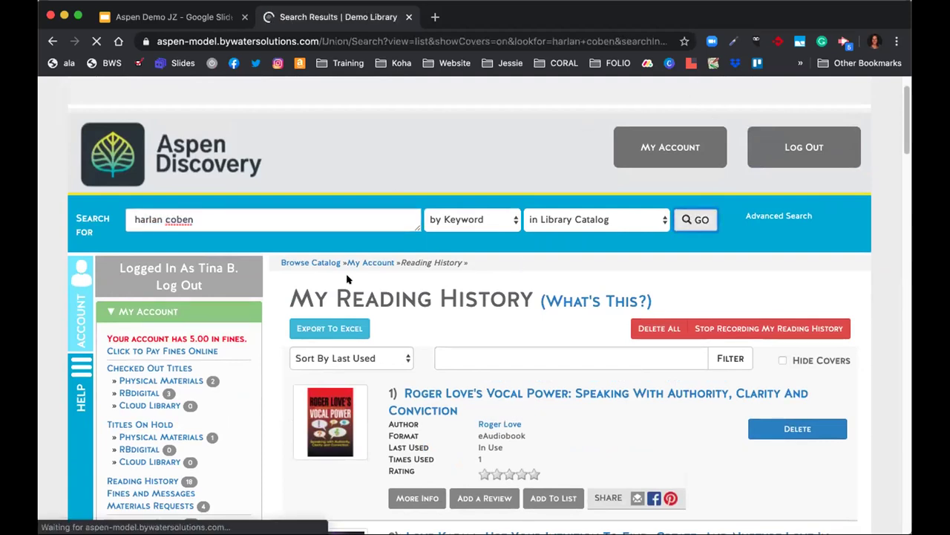
{"action": "scroll", "coordinate": [347, 279], "scroll_direction": "down", "scroll_amount": 2}
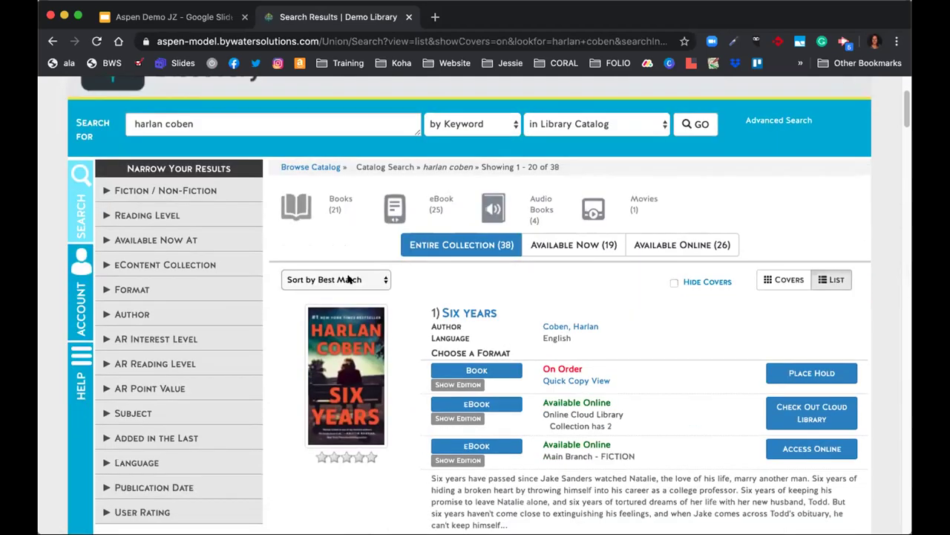
{"action": "scroll", "coordinate": [407, 271], "scroll_direction": "up", "scroll_amount": 2}
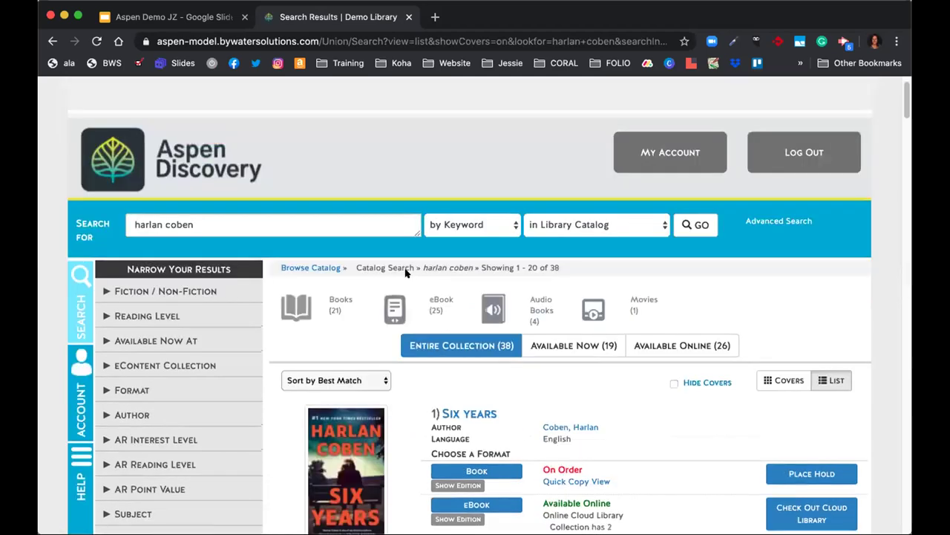
{"action": "scroll", "coordinate": [404, 275], "scroll_direction": "down", "scroll_amount": 2}
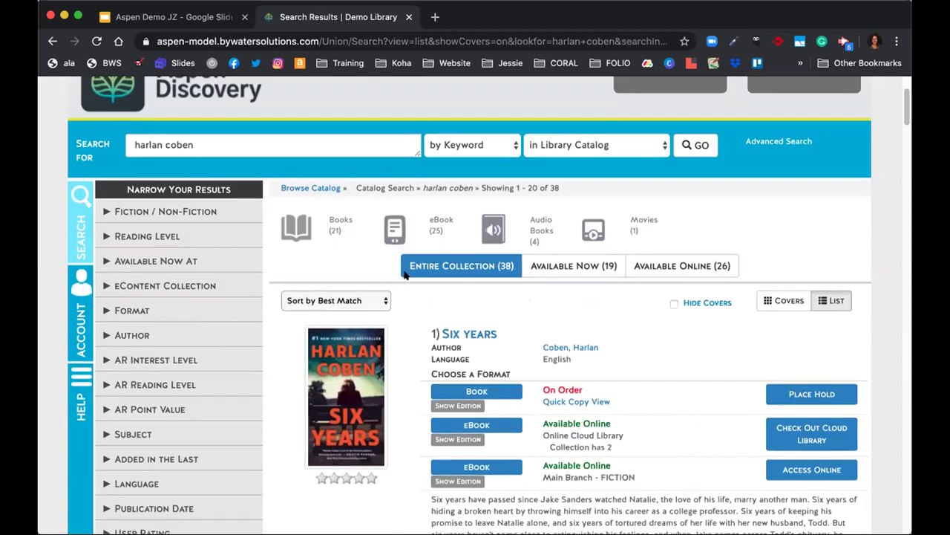
{"action": "left_click", "coordinate": [170, 286]}
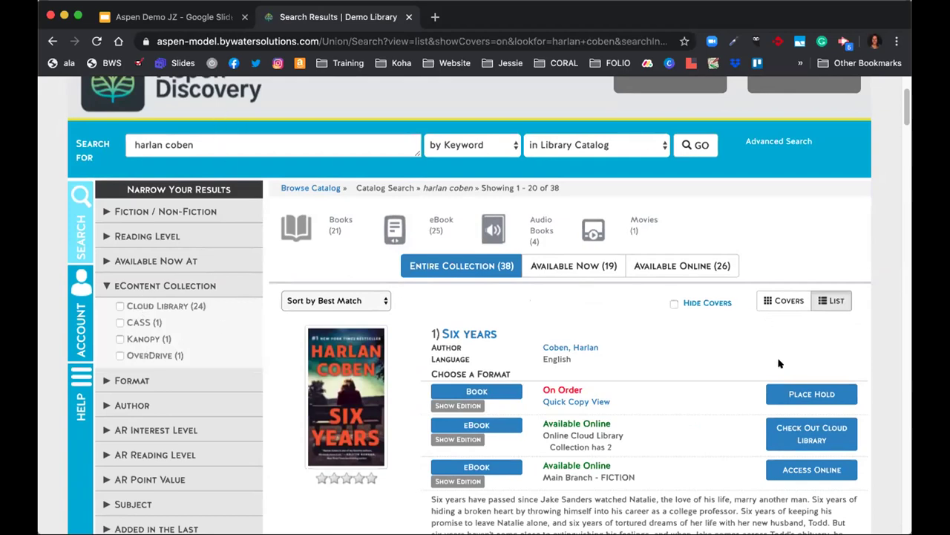
Place a hold on the book format of Six Years for pickup at North Branch, and read through the hold confirmation.
{"action": "left_click", "coordinate": [813, 394]}
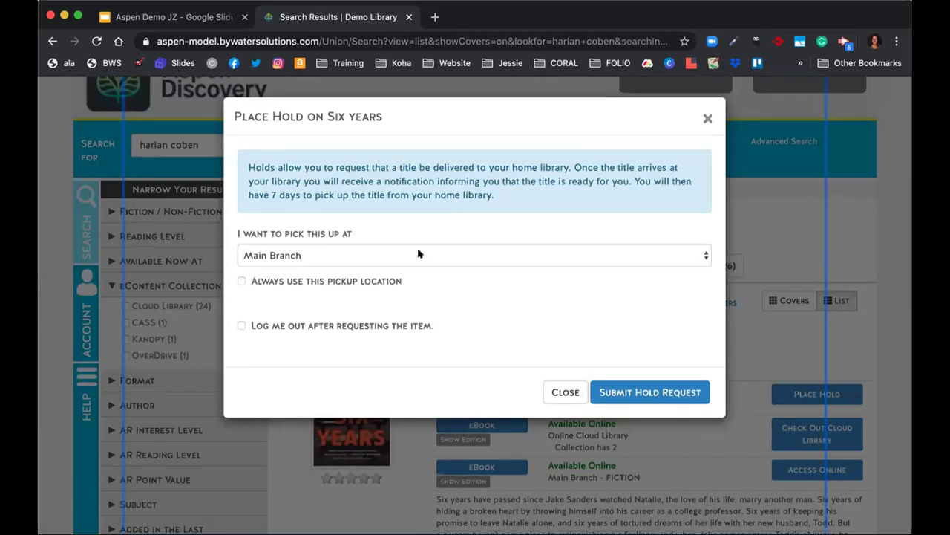
{"action": "left_click", "coordinate": [347, 262]}
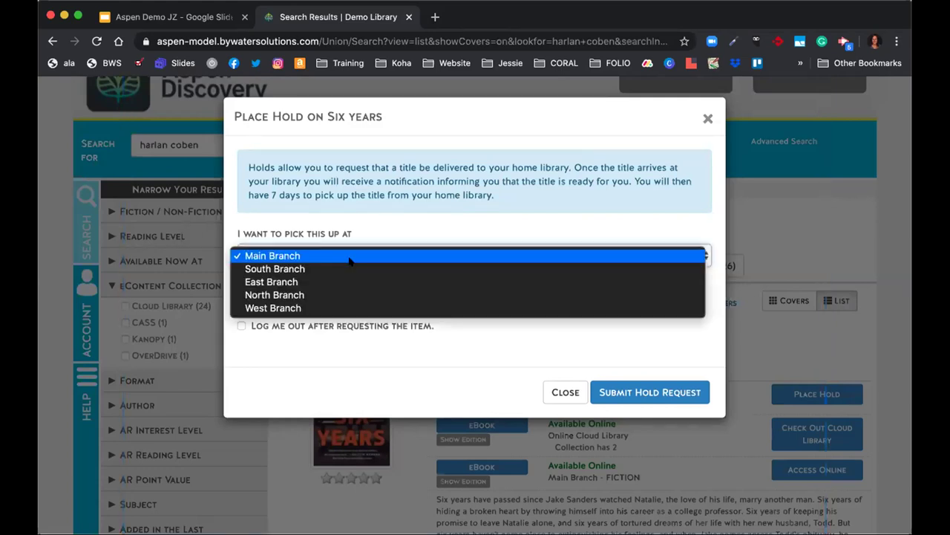
{"action": "left_click", "coordinate": [327, 297]}
{"action": "left_click", "coordinate": [616, 393]}
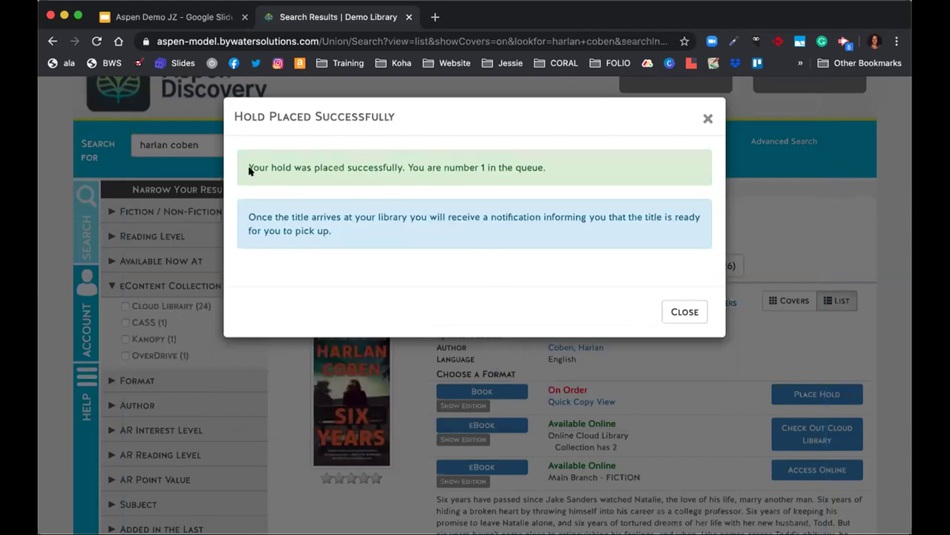
{"action": "left_click_drag", "start_coordinate": [248, 167], "coordinate": [399, 170]}
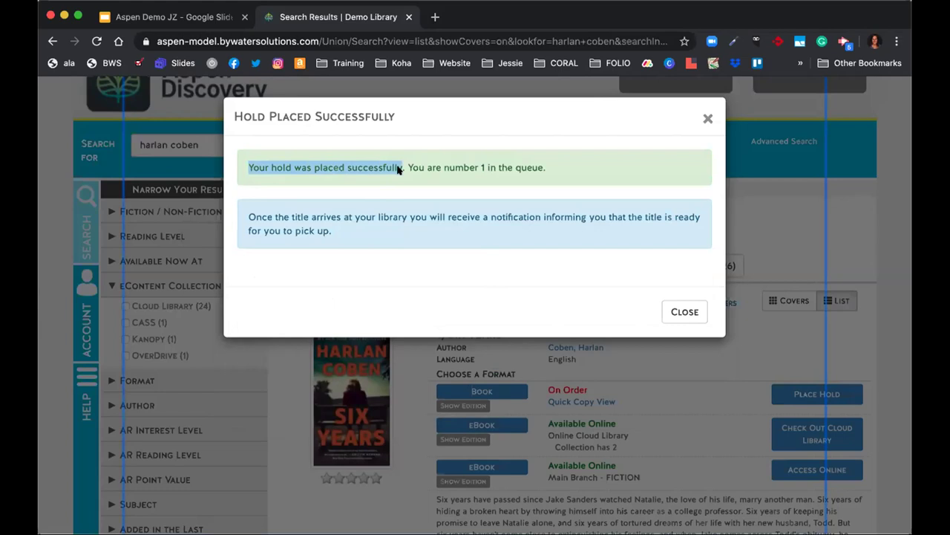
{"action": "left_click_drag", "start_coordinate": [409, 167], "coordinate": [546, 176]}
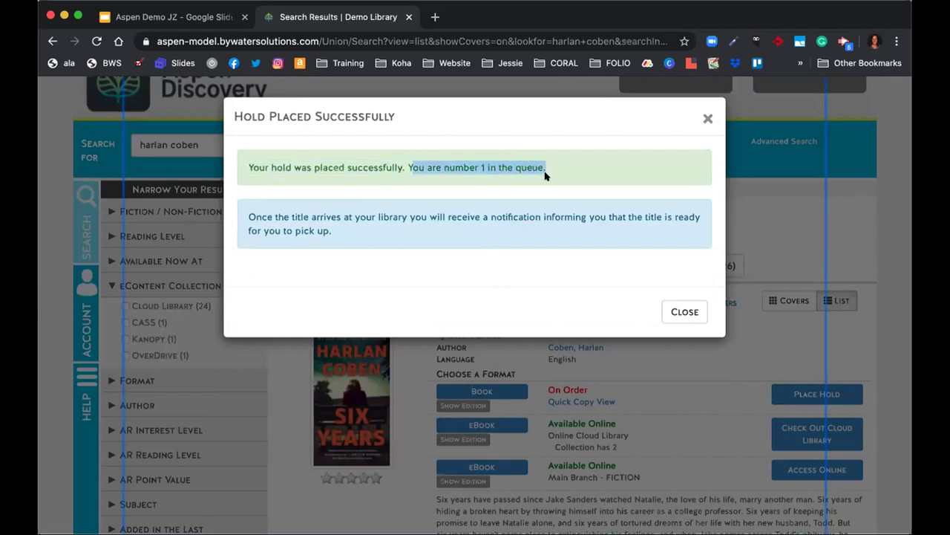
{"action": "left_click_drag", "start_coordinate": [246, 215], "coordinate": [332, 228]}
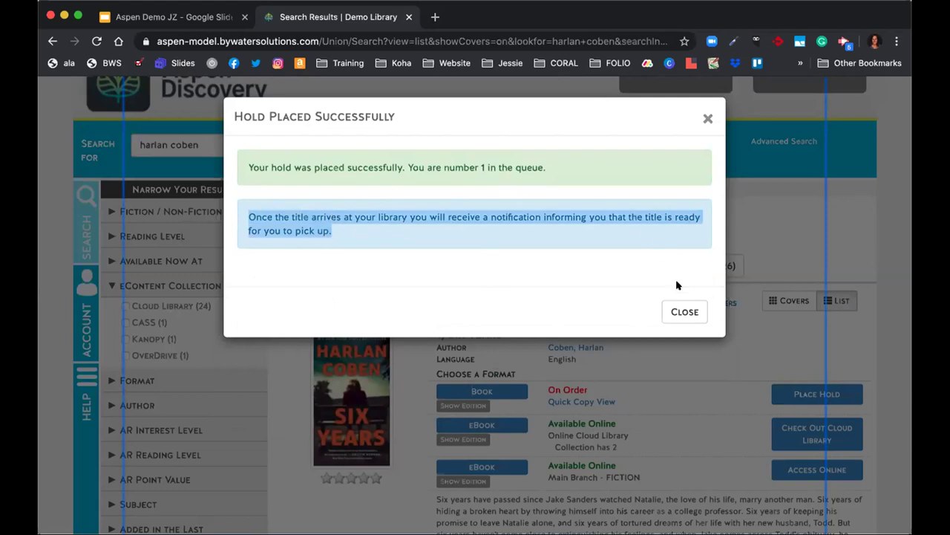
{"action": "left_click", "coordinate": [682, 307]}
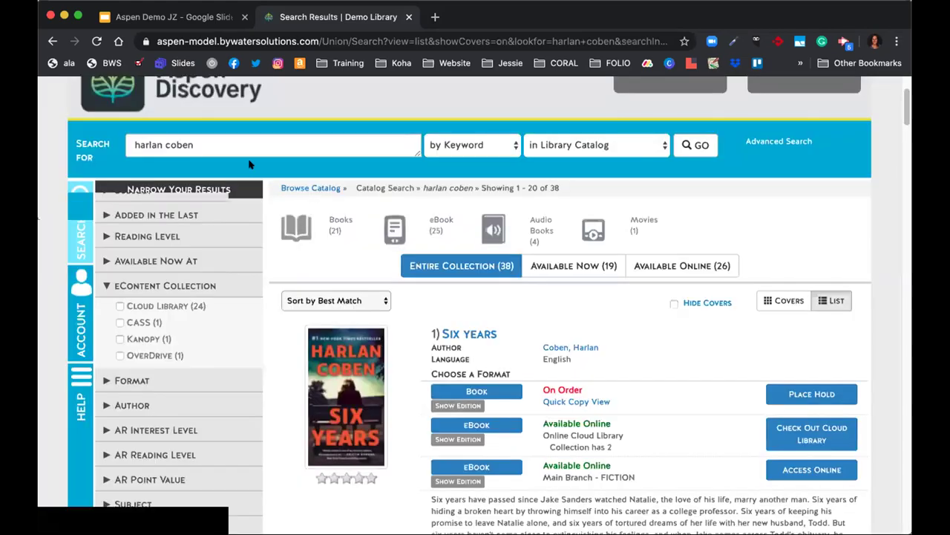
Search the library catalog by keyword for love.
{"action": "triple_click", "coordinate": [254, 138]}
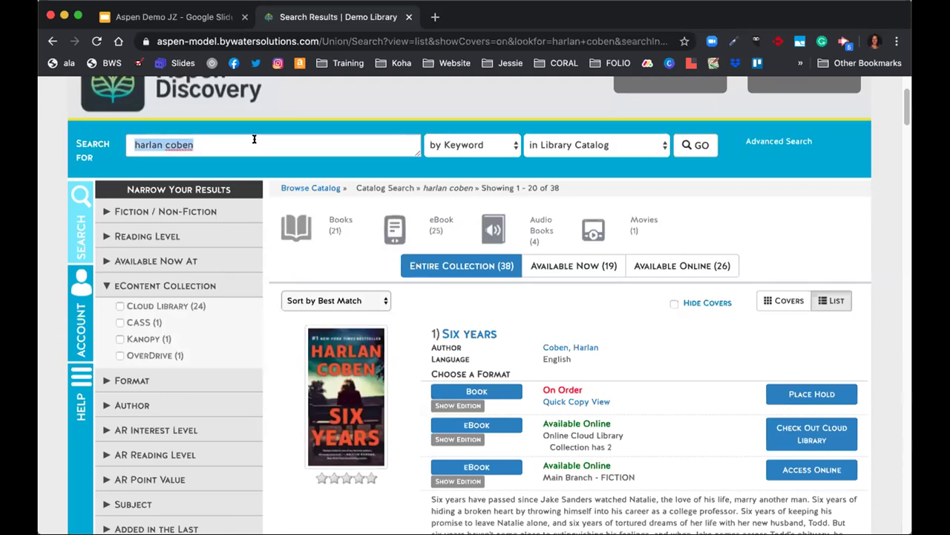
{"action": "type", "text": "love"}
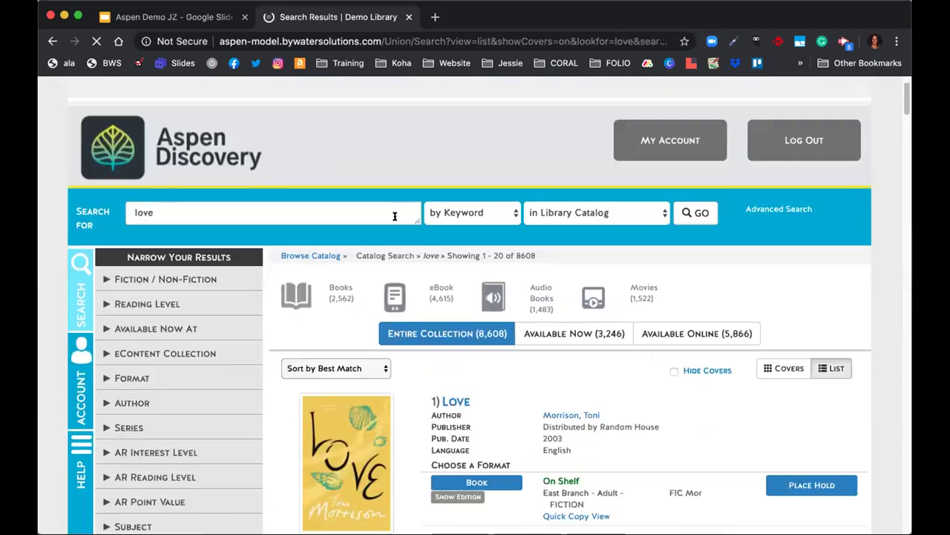
{"action": "scroll", "coordinate": [394, 216], "scroll_direction": "down", "scroll_amount": 3}
{"action": "scroll", "coordinate": [415, 214], "scroll_direction": "down", "scroll_amount": 2}
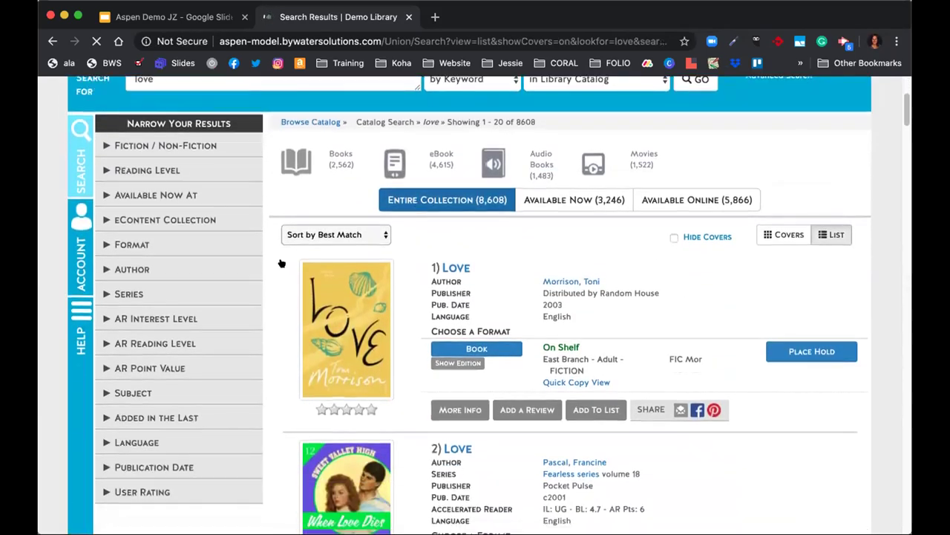
Narrow the love results to the RBdigital eContent collection and to titles available online.
{"action": "left_click", "coordinate": [149, 217]}
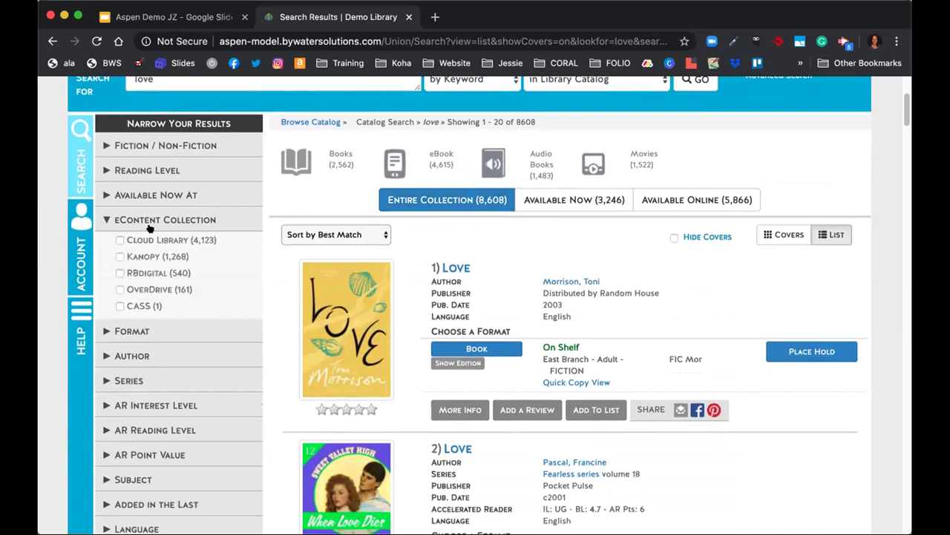
{"action": "left_click", "coordinate": [120, 273]}
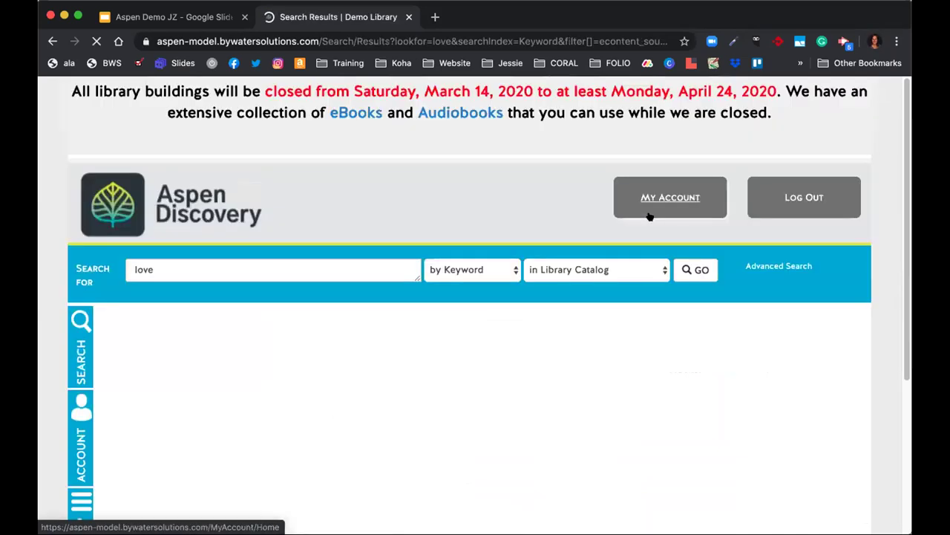
{"action": "scroll", "coordinate": [646, 282], "scroll_direction": "down", "scroll_amount": 3}
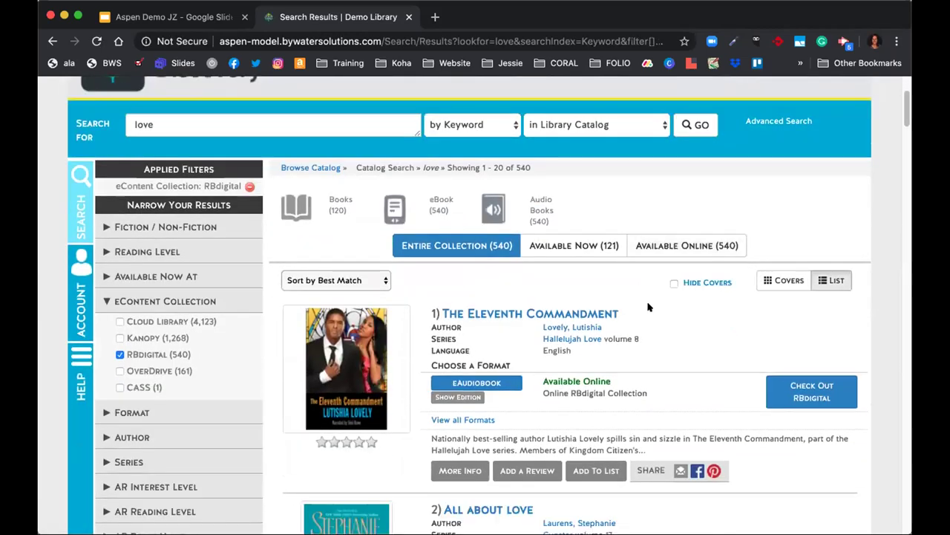
{"action": "left_click", "coordinate": [655, 249]}
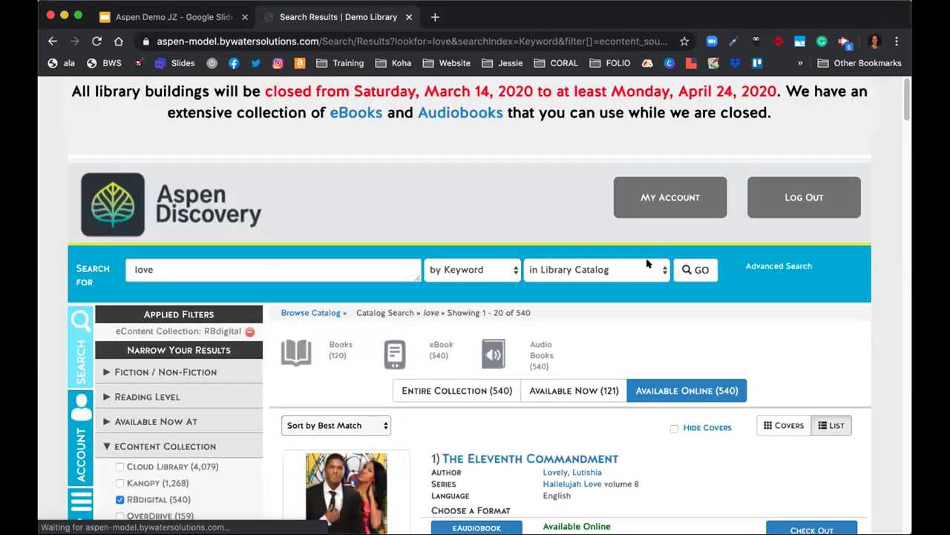
{"action": "scroll", "coordinate": [661, 267], "scroll_direction": "down", "scroll_amount": 3}
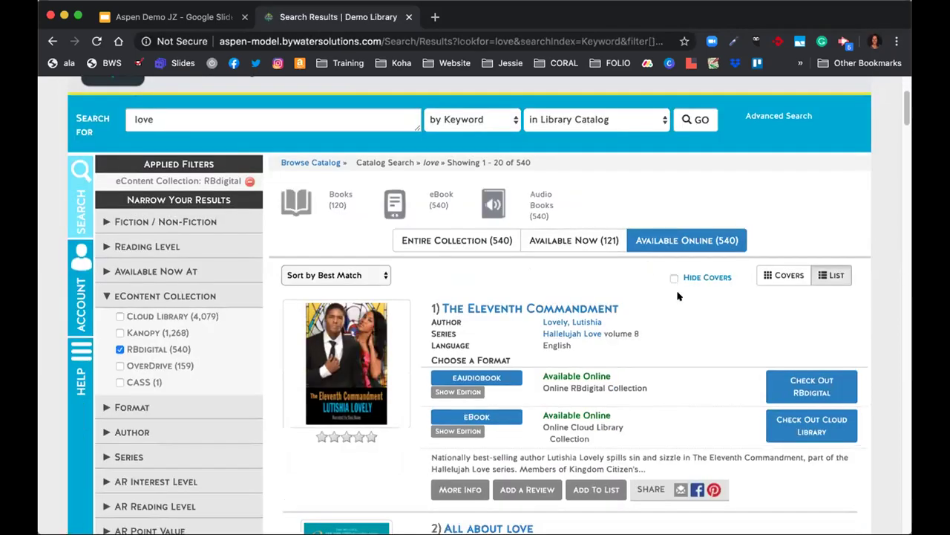
Examine the filtered results, including the checkout options per format and the related lists, archive image and web pages under Explore More.
{"action": "scroll", "coordinate": [678, 296], "scroll_direction": "down", "scroll_amount": 1}
{"action": "scroll", "coordinate": [678, 296], "scroll_direction": "down", "scroll_amount": 1}
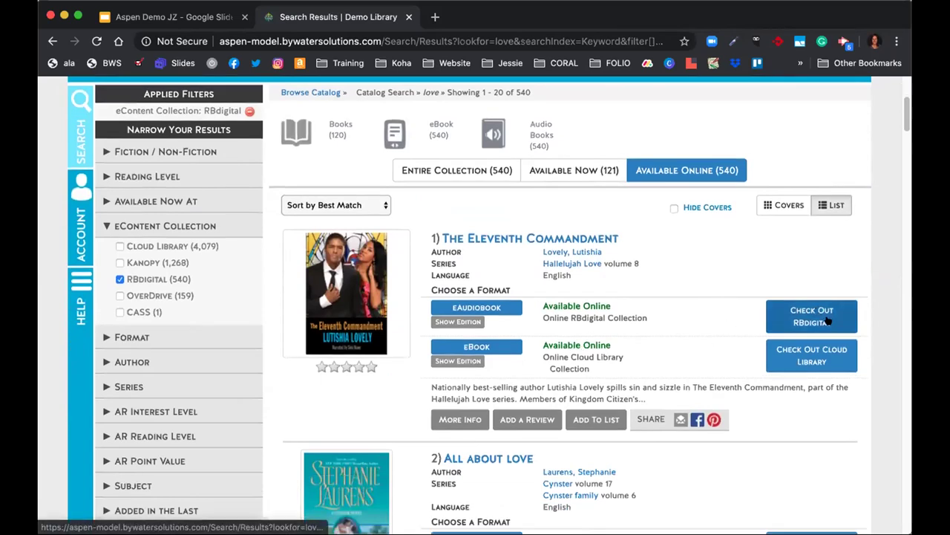
{"action": "scroll", "coordinate": [744, 349], "scroll_direction": "down", "scroll_amount": 7}
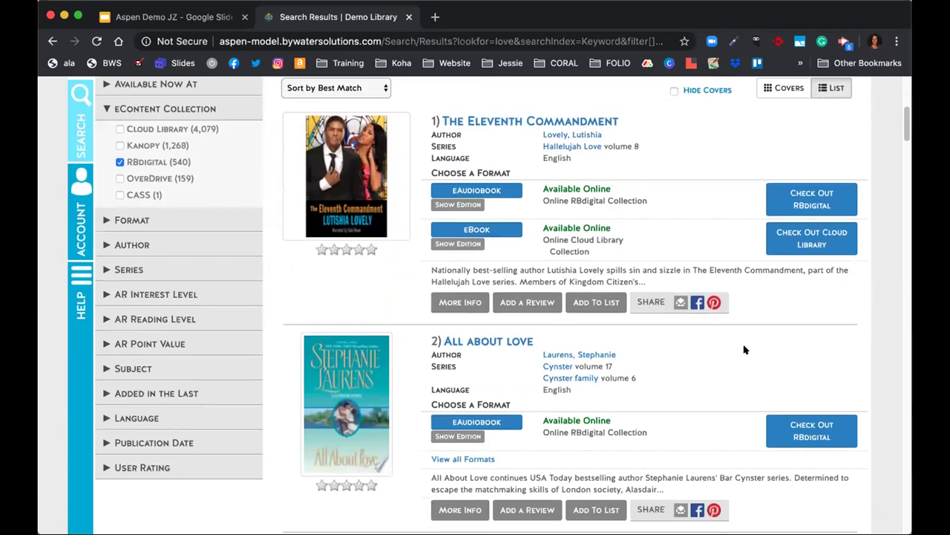
{"action": "scroll", "coordinate": [745, 349], "scroll_direction": "down", "scroll_amount": 4}
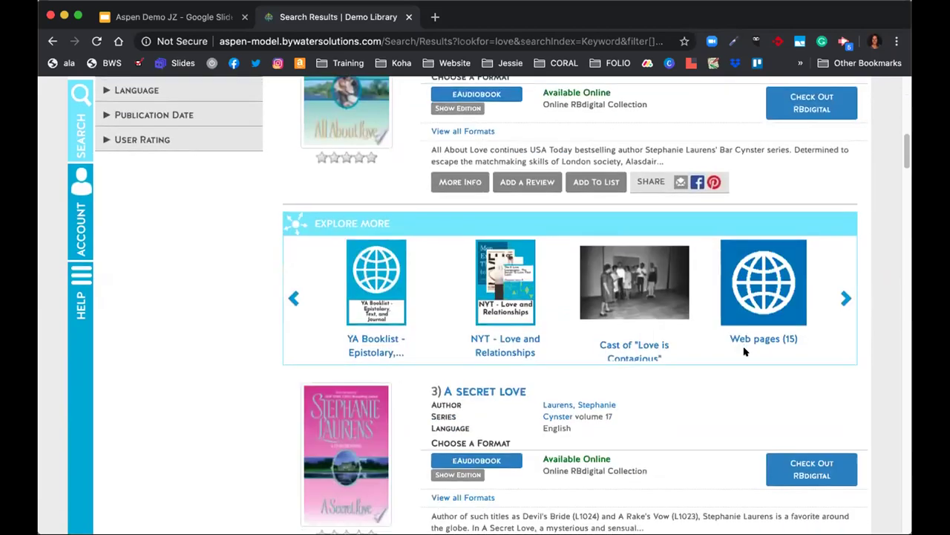
{"action": "scroll", "coordinate": [738, 370], "scroll_direction": "down", "scroll_amount": 1}
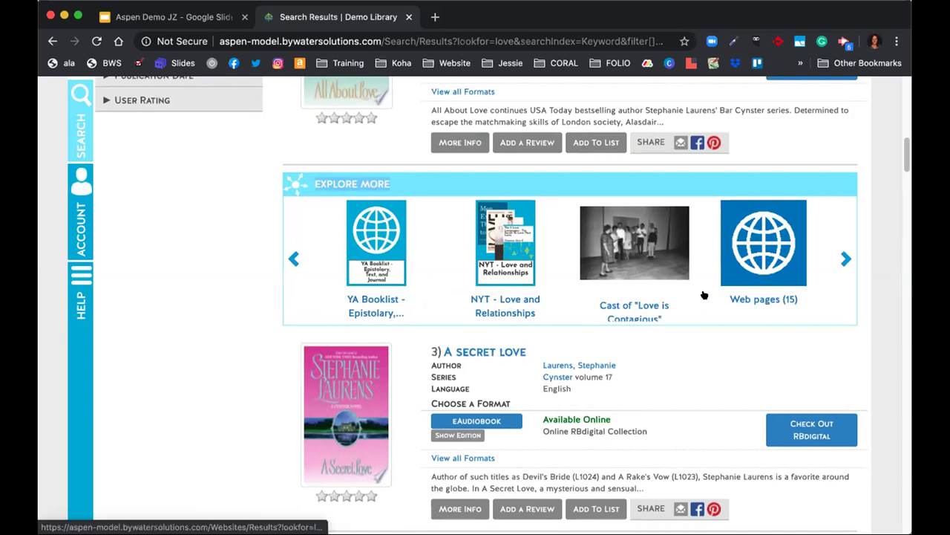
{"action": "scroll", "coordinate": [690, 282], "scroll_direction": "down", "scroll_amount": 1}
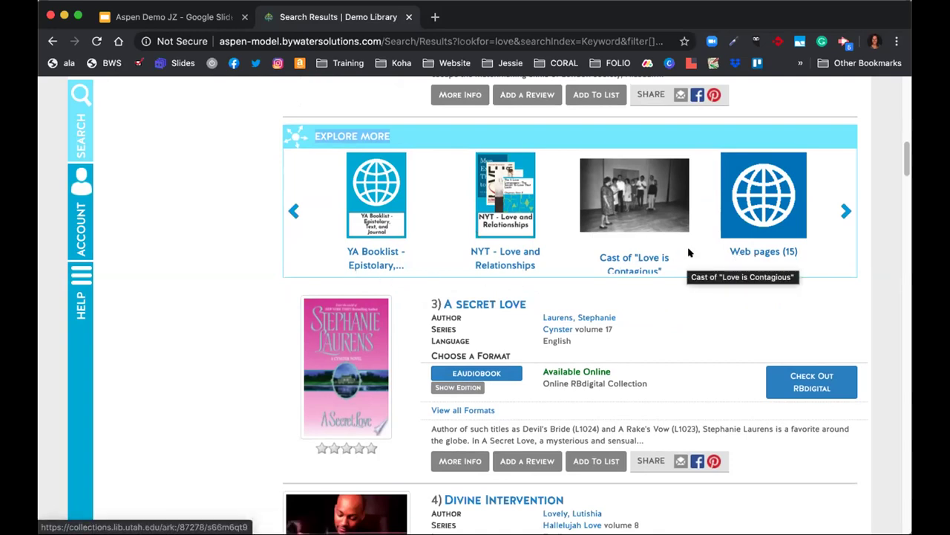
{"action": "scroll", "coordinate": [690, 256], "scroll_direction": "down", "scroll_amount": 1}
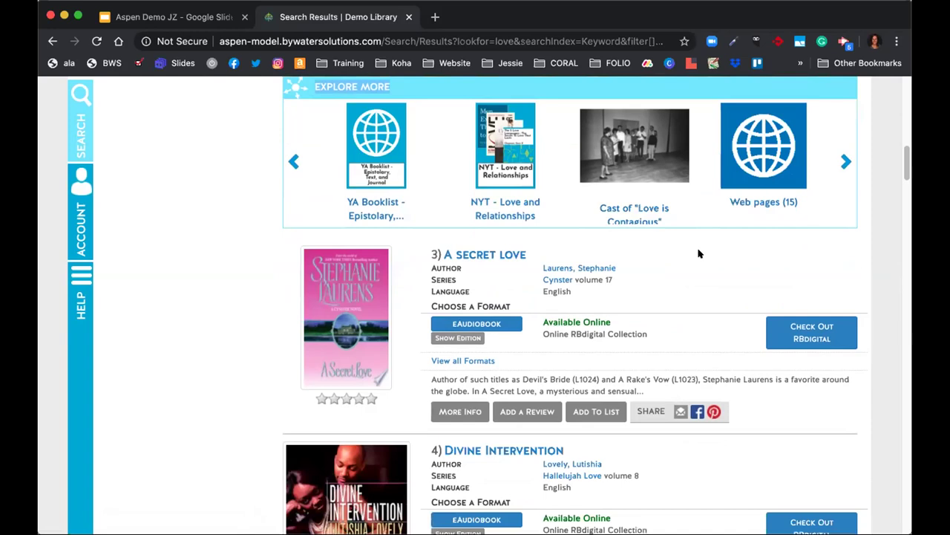
{"action": "scroll", "coordinate": [698, 253], "scroll_direction": "down", "scroll_amount": 1}
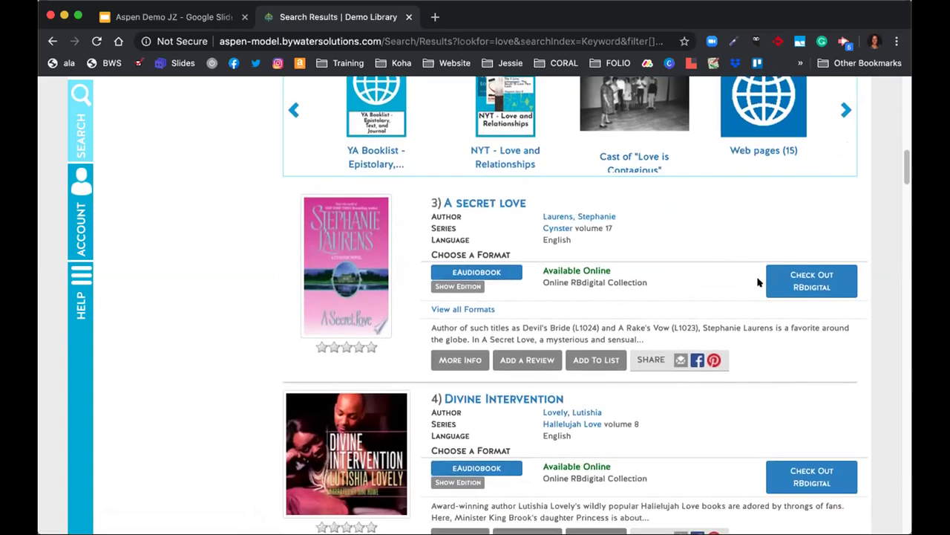
Check out the RBdigital eAudiobook A Secret Love and find it in the account's list of checked-out titles.
{"action": "left_click", "coordinate": [825, 282]}
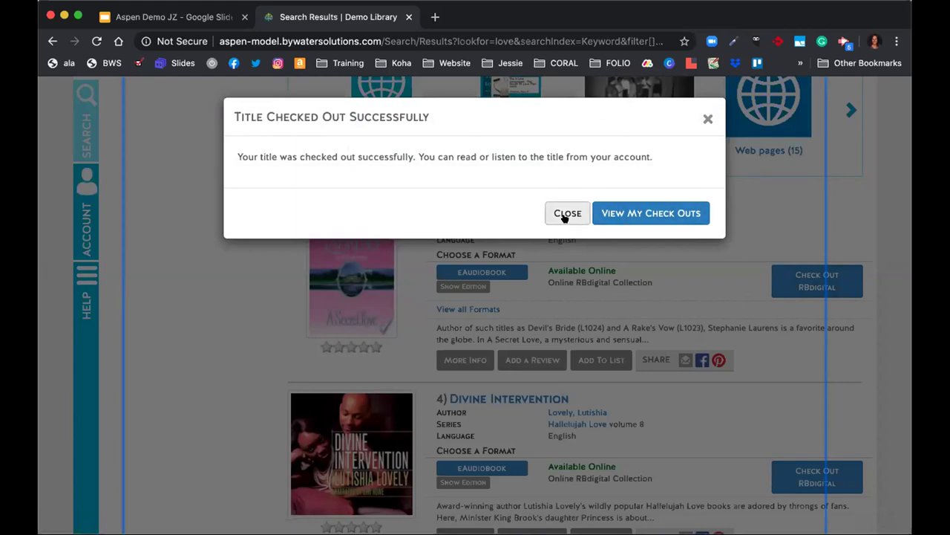
{"action": "left_click", "coordinate": [637, 212]}
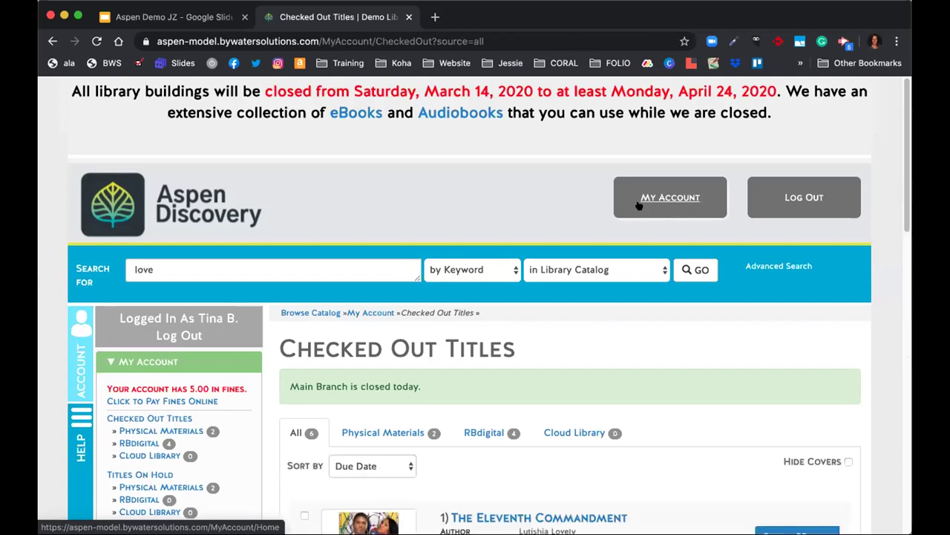
{"action": "scroll", "coordinate": [637, 206], "scroll_direction": "down", "scroll_amount": 3}
{"action": "scroll", "coordinate": [605, 216], "scroll_direction": "down", "scroll_amount": 10}
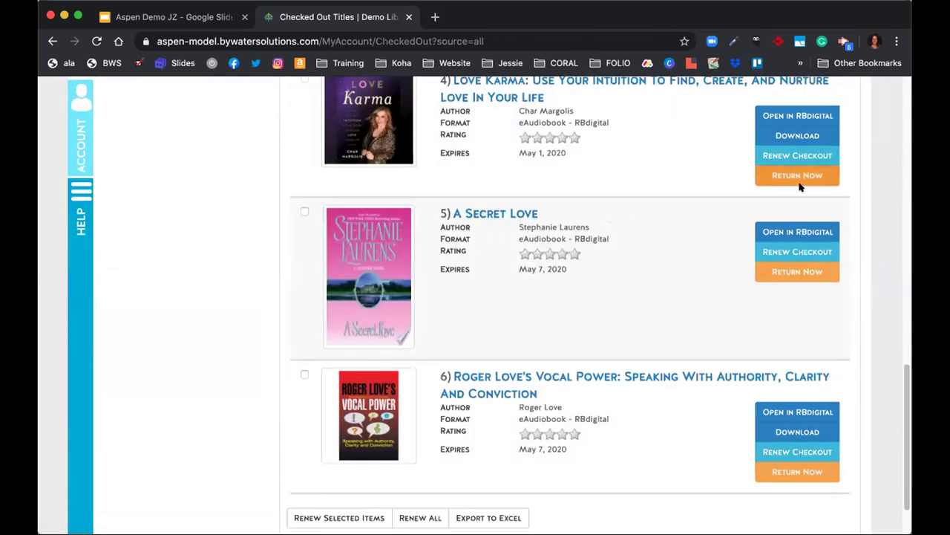
Open A Secret Love in RBdigital, close that page, and return the title from the checked-out list.
{"action": "left_click", "coordinate": [787, 232]}
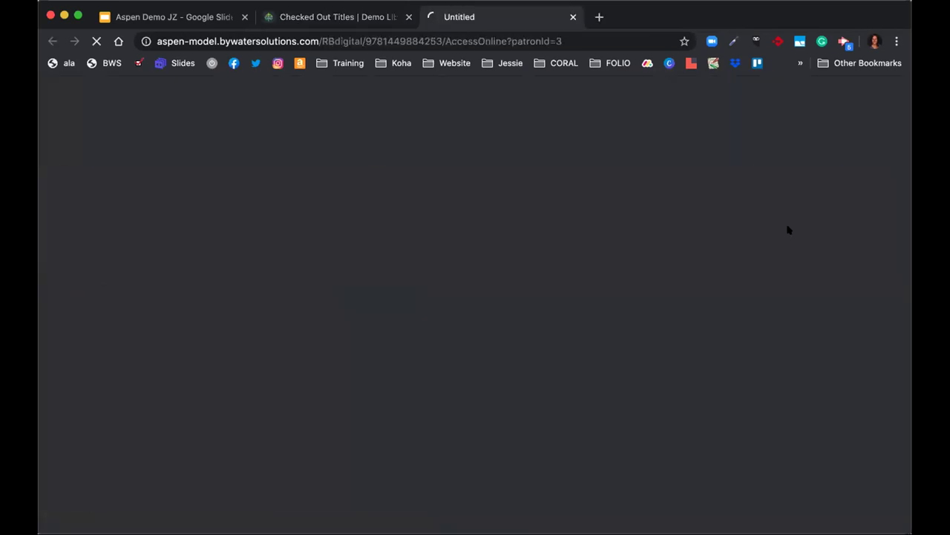
{"action": "left_click", "coordinate": [573, 17]}
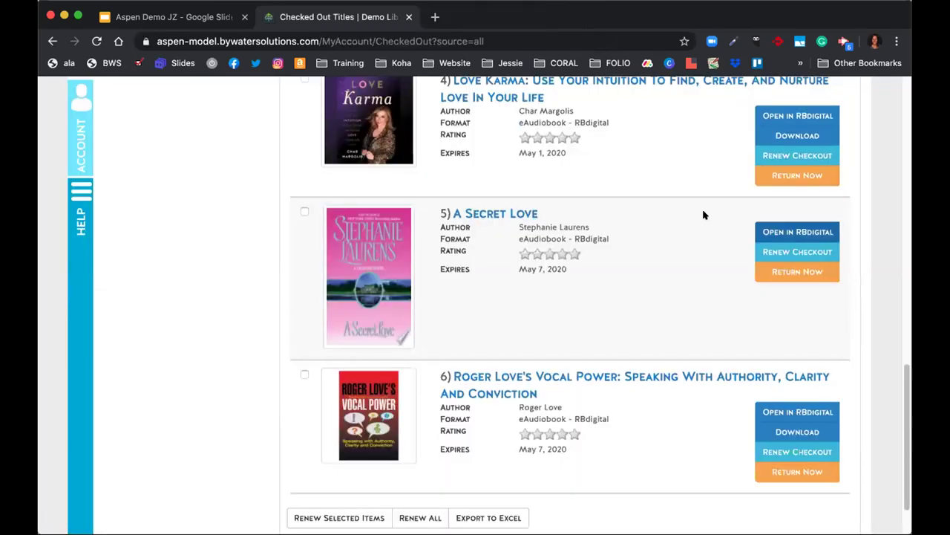
{"action": "left_click", "coordinate": [787, 274]}
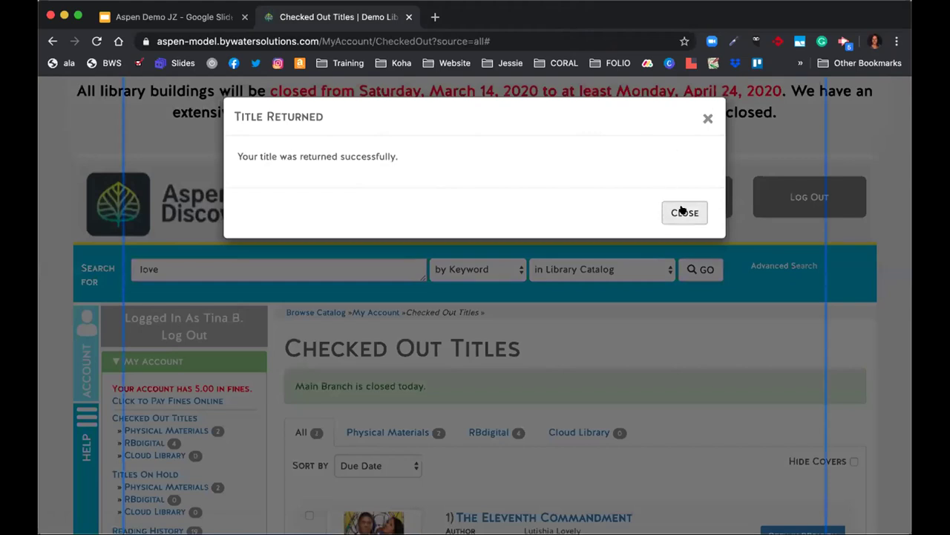
Dismiss the return confirmation and look over the remaining titles in the checked-out list.
{"action": "left_click", "coordinate": [683, 213]}
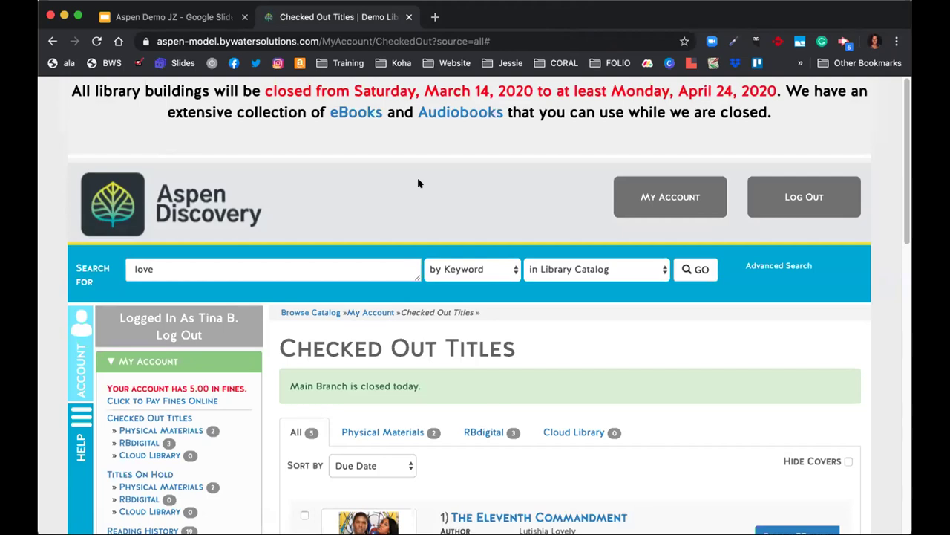
{"action": "scroll", "coordinate": [418, 183], "scroll_direction": "down", "scroll_amount": 3}
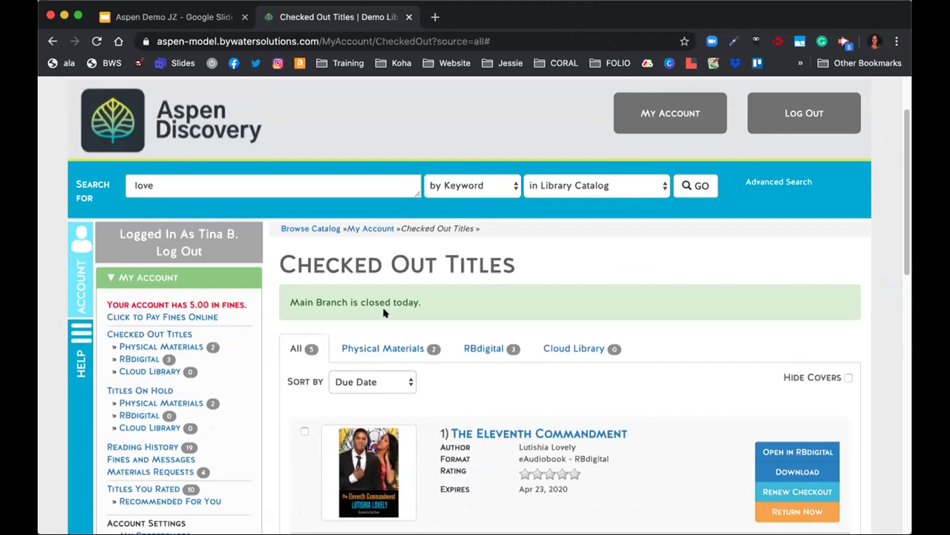
{"action": "scroll", "coordinate": [384, 314], "scroll_direction": "down", "scroll_amount": 3}
{"action": "scroll", "coordinate": [383, 315], "scroll_direction": "up", "scroll_amount": 6}
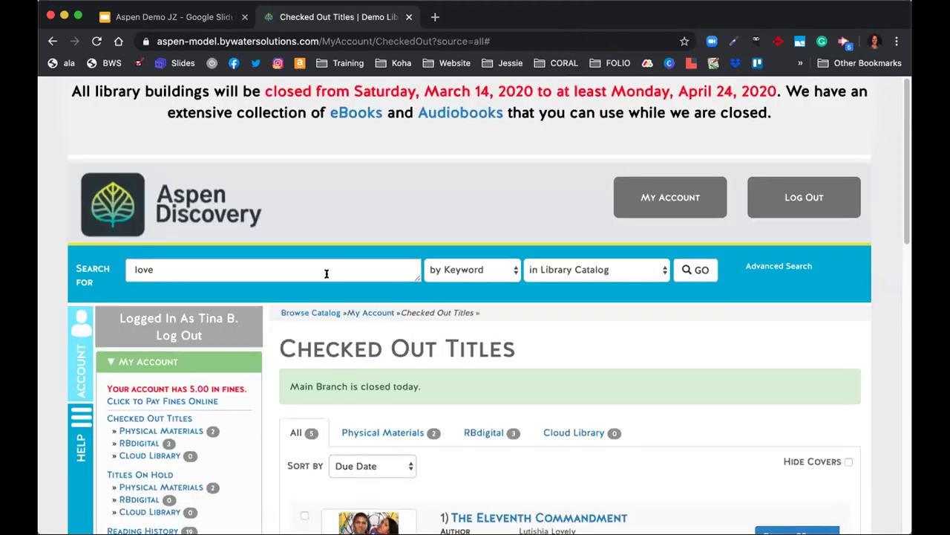
Replace the previous search term and search the library catalog by keyword for "harry potter".
{"action": "left_click", "coordinate": [328, 273]}
{"action": "key", "text": "BackSpace"}
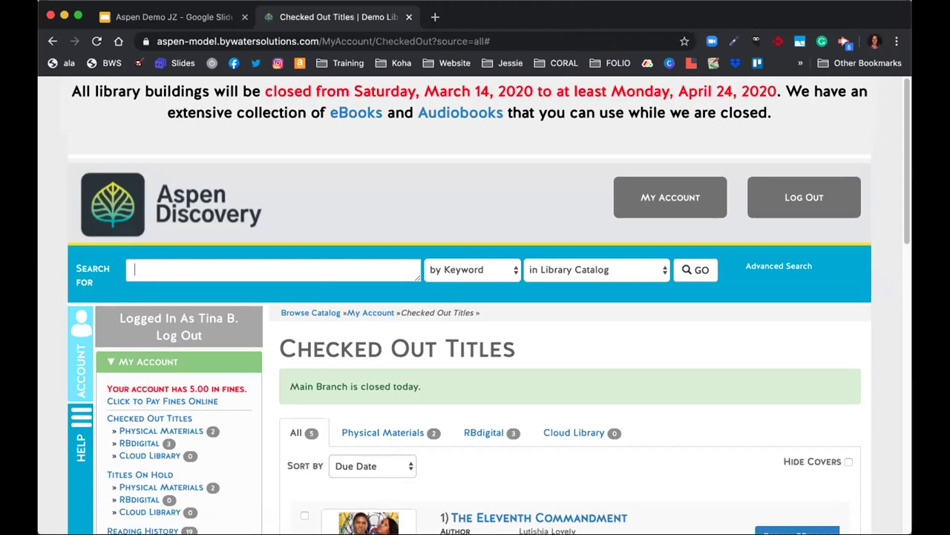
{"action": "type", "text": "harry potter"}
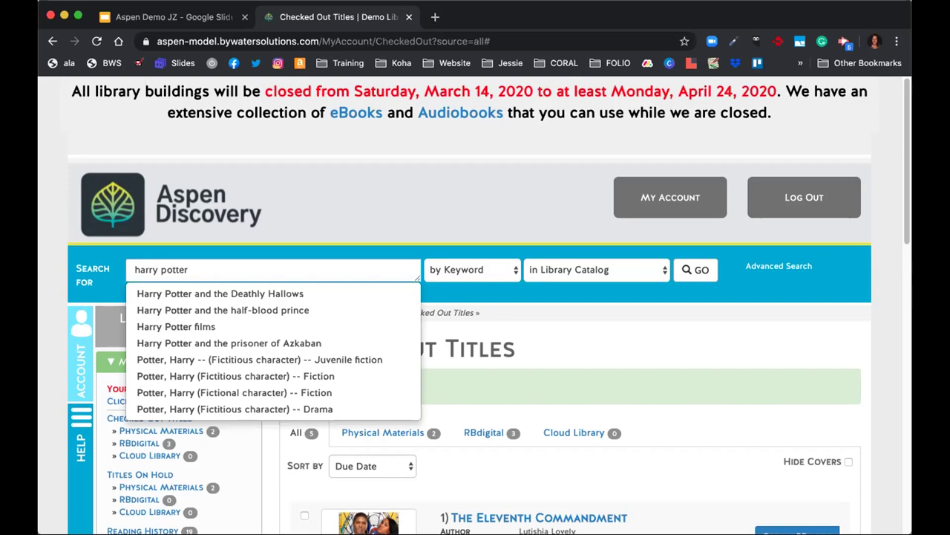
{"action": "key", "text": "Return"}
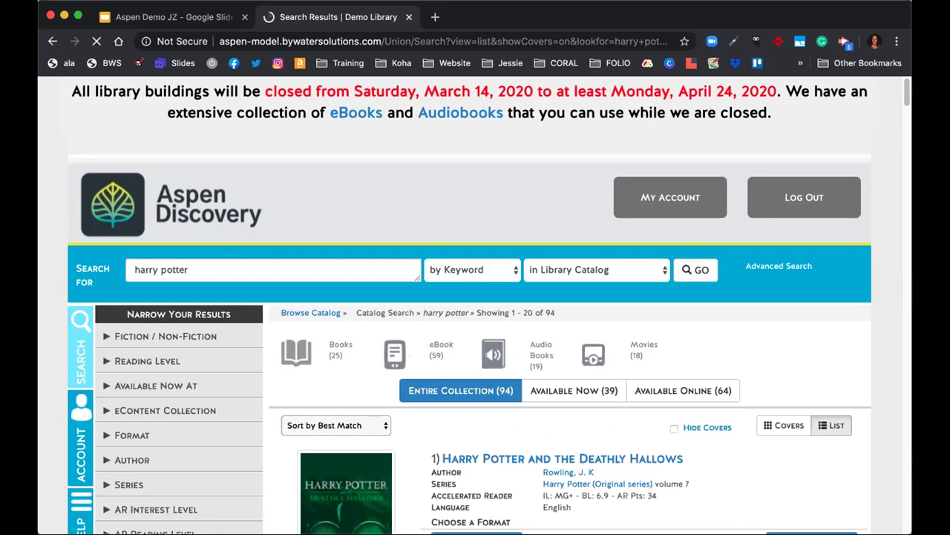
Examine the formats, branch availability and series details of Harry Potter and the Deathly Hallows in the results.
{"action": "scroll", "coordinate": [499, 304], "scroll_direction": "down", "scroll_amount": 3}
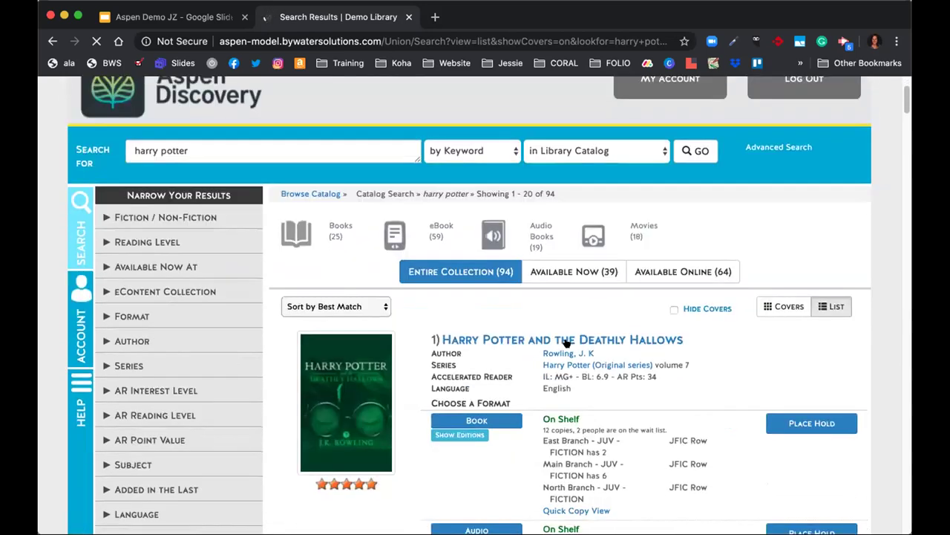
{"action": "scroll", "coordinate": [568, 340], "scroll_direction": "down", "scroll_amount": 1}
{"action": "scroll", "coordinate": [568, 345], "scroll_direction": "down", "scroll_amount": 1}
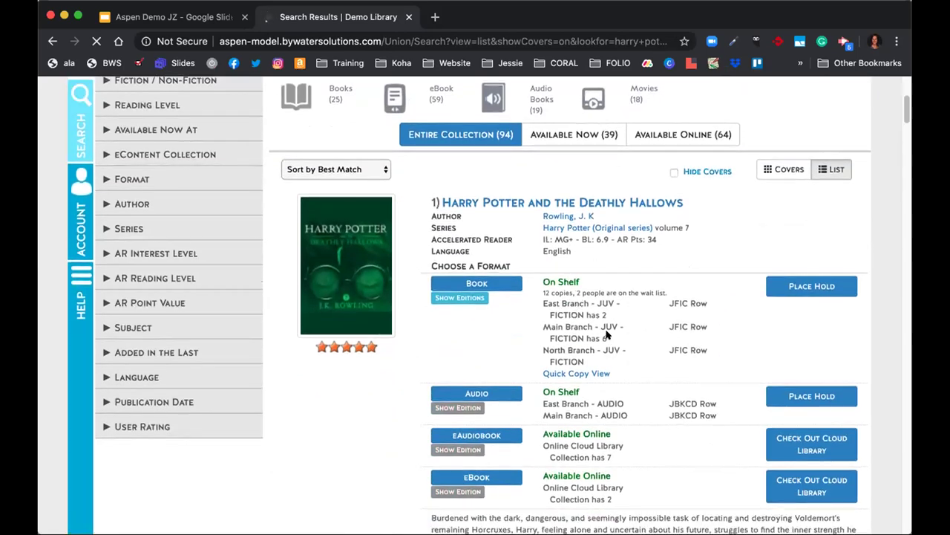
{"action": "scroll", "coordinate": [606, 334], "scroll_direction": "down", "scroll_amount": 1}
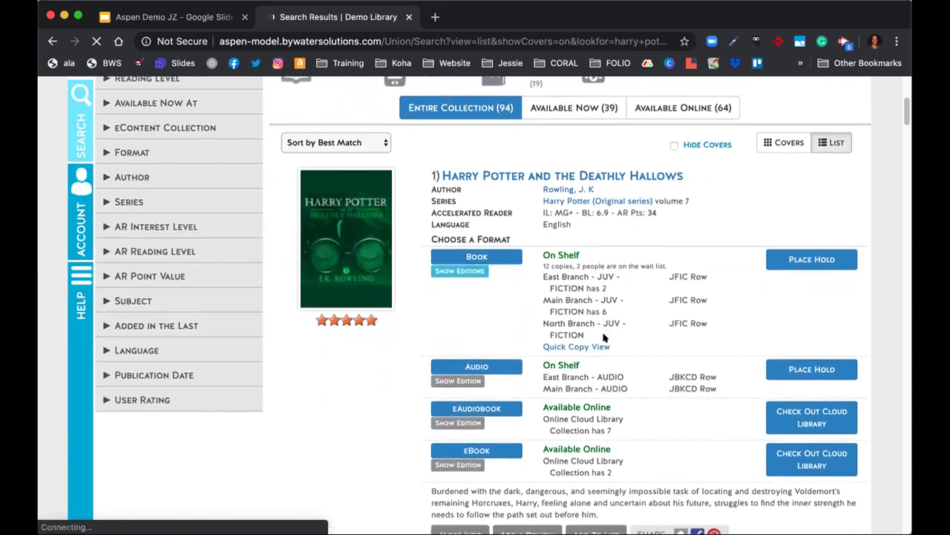
{"action": "scroll", "coordinate": [603, 334], "scroll_direction": "down", "scroll_amount": 1}
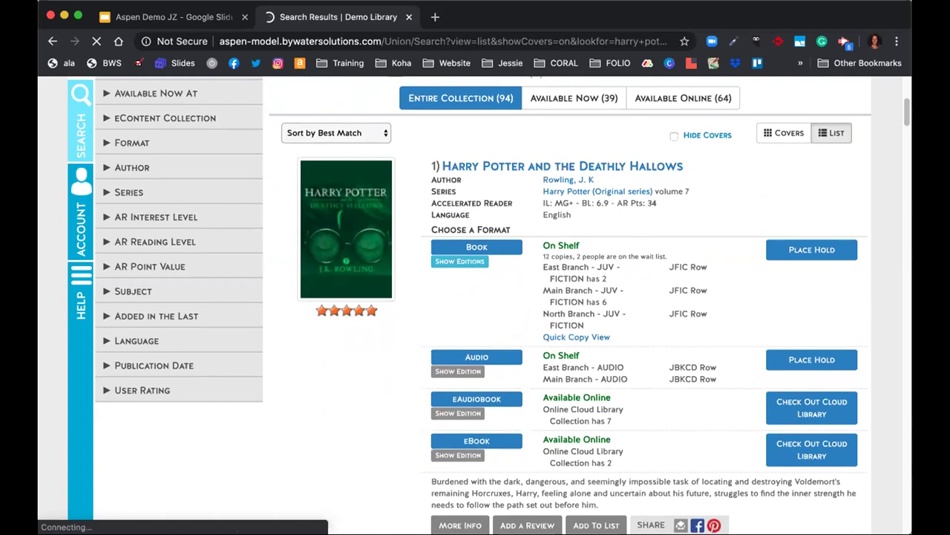
Open the Harry Potter (Original series) page and look through its volumes in series order.
{"action": "scroll", "coordinate": [605, 300], "scroll_direction": "down", "scroll_amount": 3}
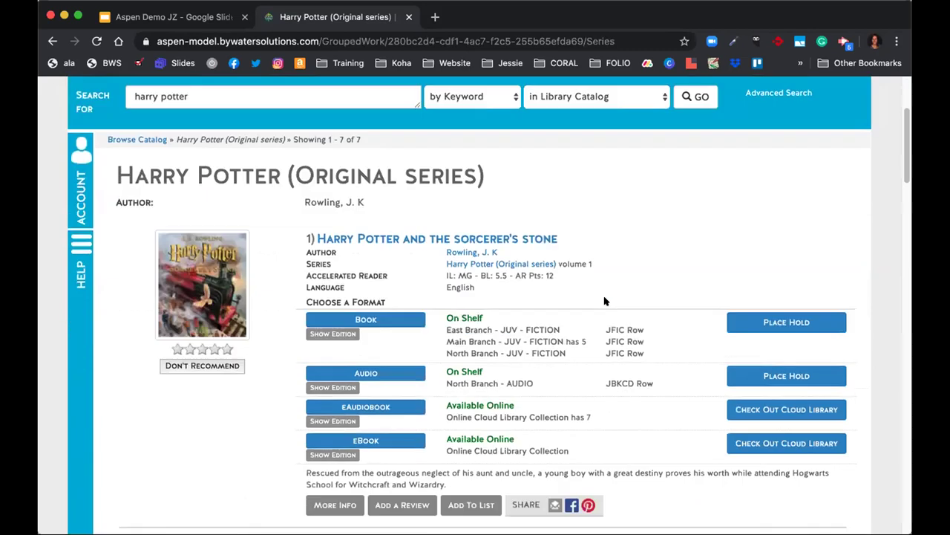
{"action": "scroll", "coordinate": [604, 301], "scroll_direction": "down", "scroll_amount": 2}
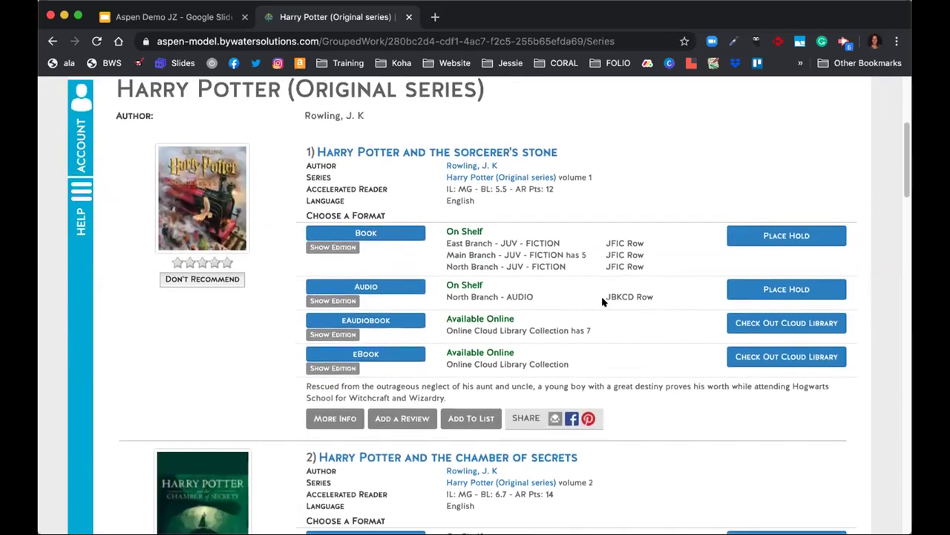
{"action": "scroll", "coordinate": [602, 301], "scroll_direction": "down", "scroll_amount": 5}
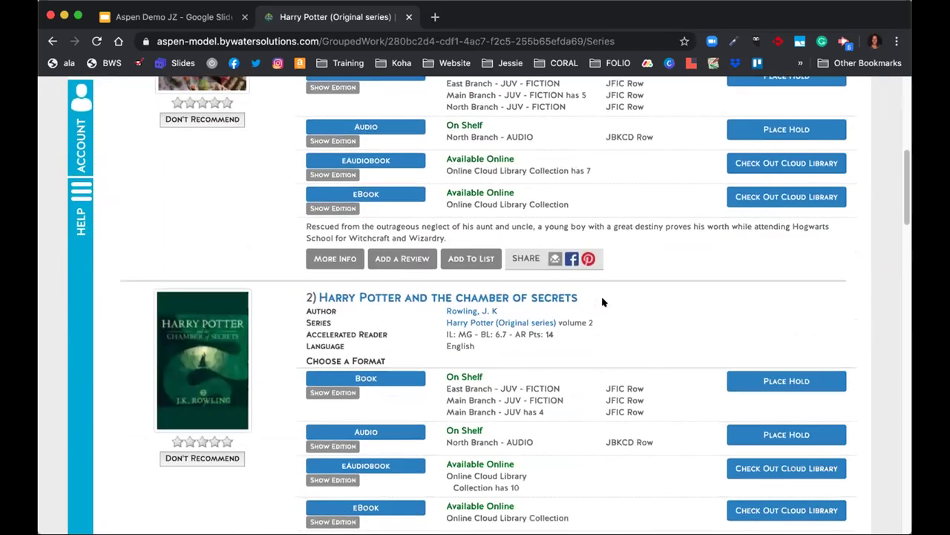
{"action": "scroll", "coordinate": [602, 301], "scroll_direction": "down", "scroll_amount": 7}
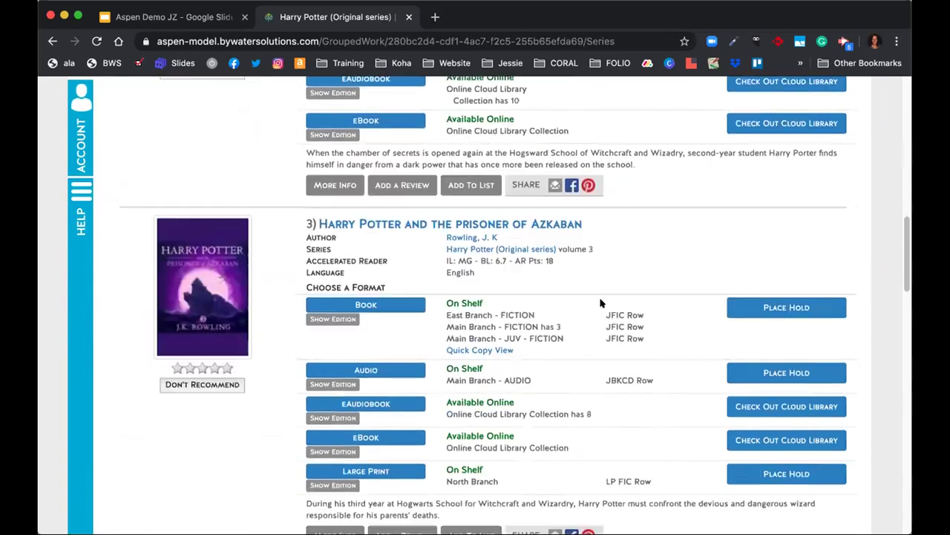
{"action": "scroll", "coordinate": [602, 302], "scroll_direction": "down", "scroll_amount": 17}
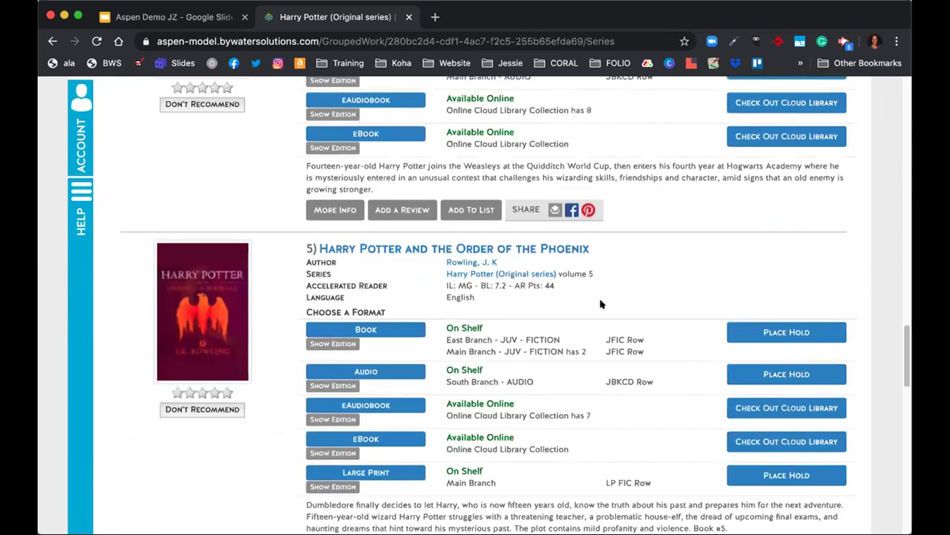
{"action": "scroll", "coordinate": [601, 303], "scroll_direction": "down", "scroll_amount": 11}
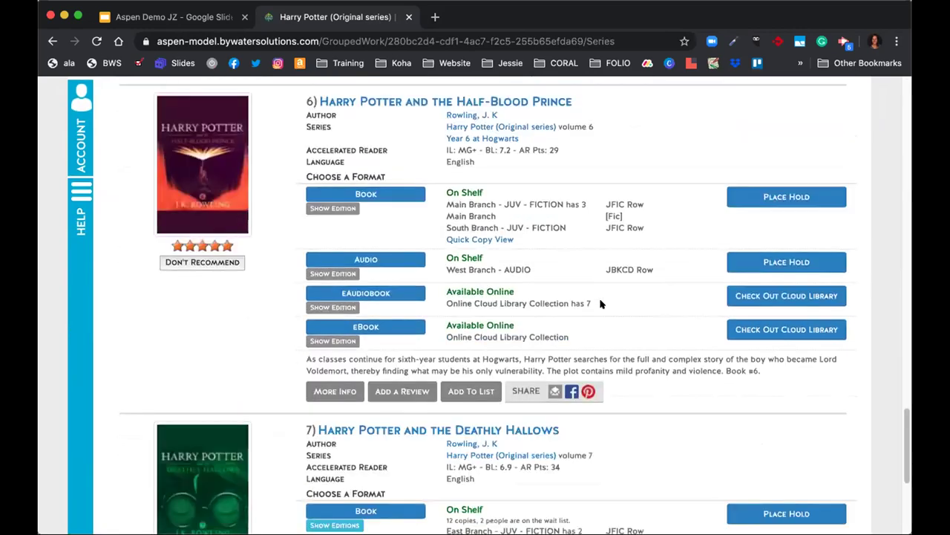
{"action": "scroll", "coordinate": [602, 303], "scroll_direction": "down", "scroll_amount": 2}
{"action": "scroll", "coordinate": [600, 303], "scroll_direction": "up", "scroll_amount": 7}
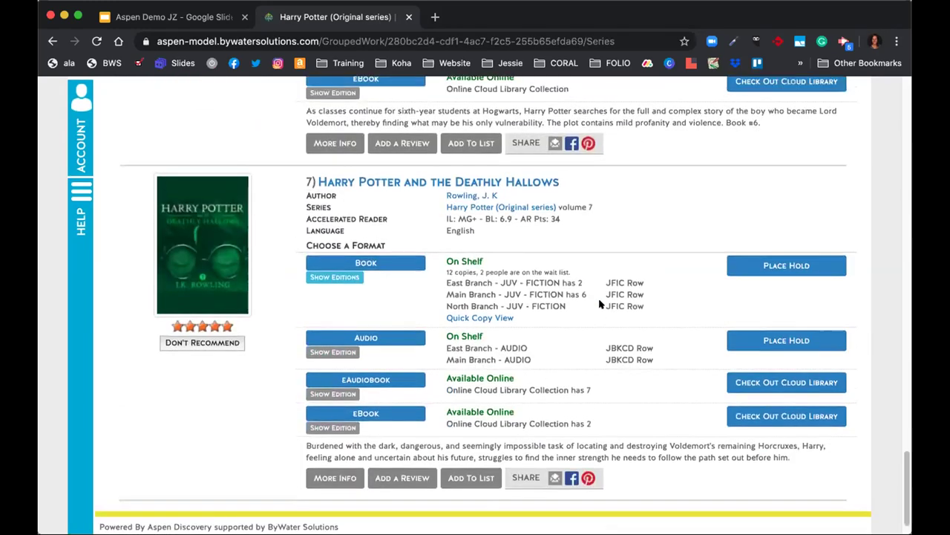
{"action": "scroll", "coordinate": [593, 303], "scroll_direction": "up", "scroll_amount": 20}
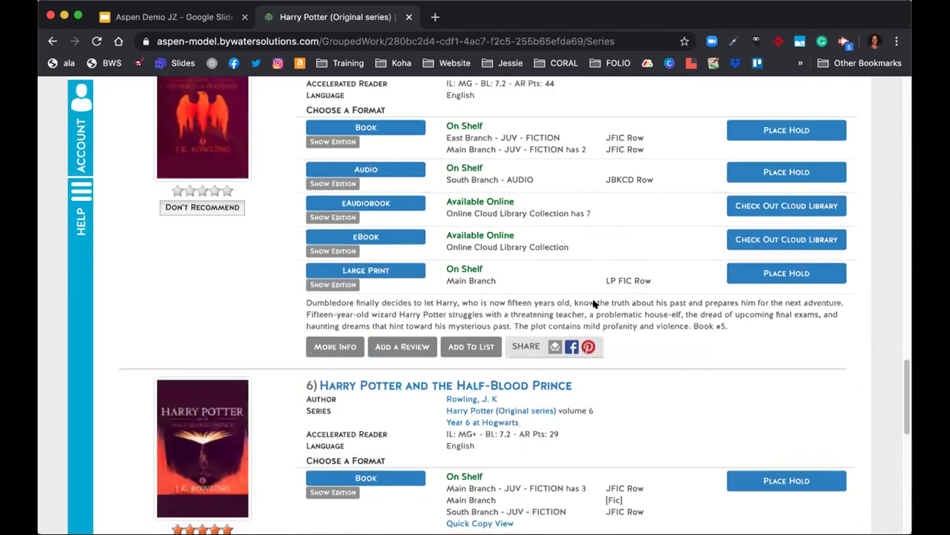
{"action": "scroll", "coordinate": [594, 302], "scroll_direction": "up", "scroll_amount": 9}
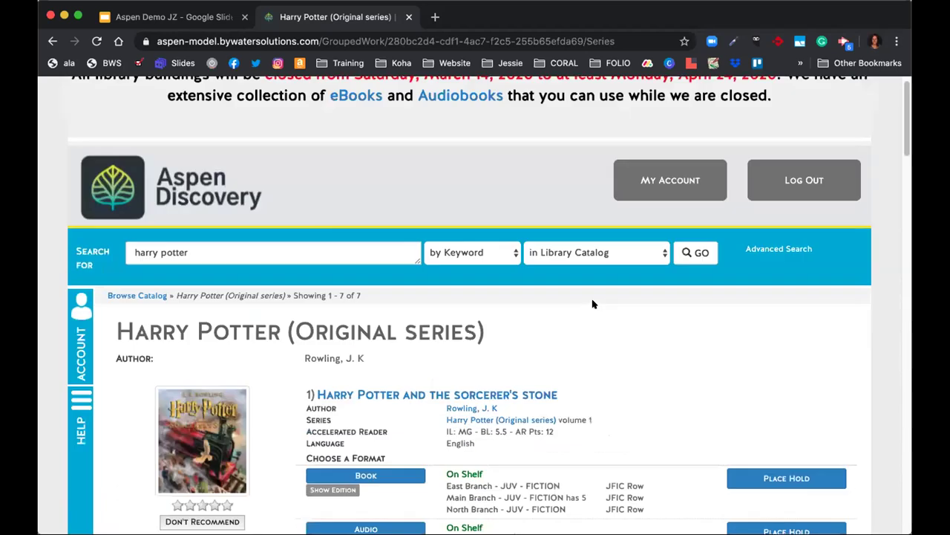
Return to the harry potter search results, open the patron's account summary and look over its account options.
{"action": "left_click", "coordinate": [53, 41]}
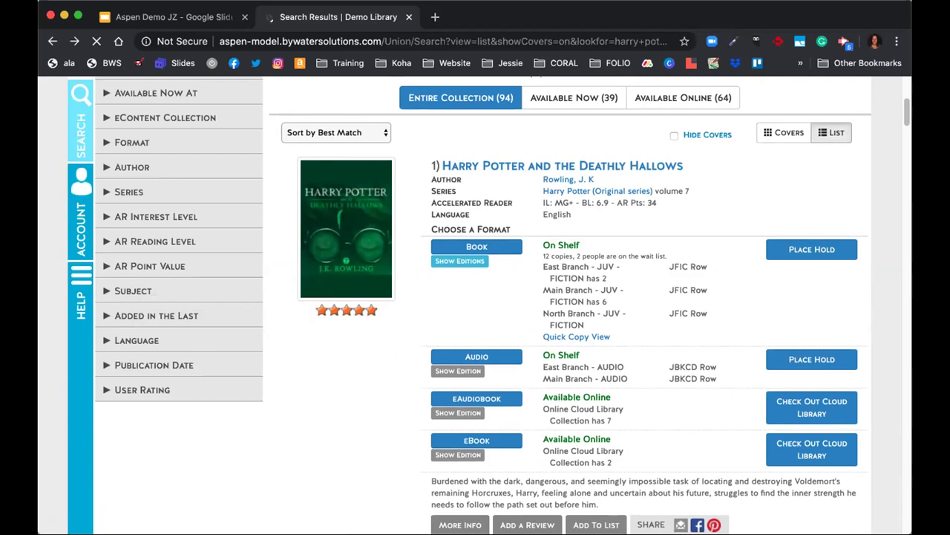
{"action": "scroll", "coordinate": [431, 245], "scroll_direction": "up", "scroll_amount": 5}
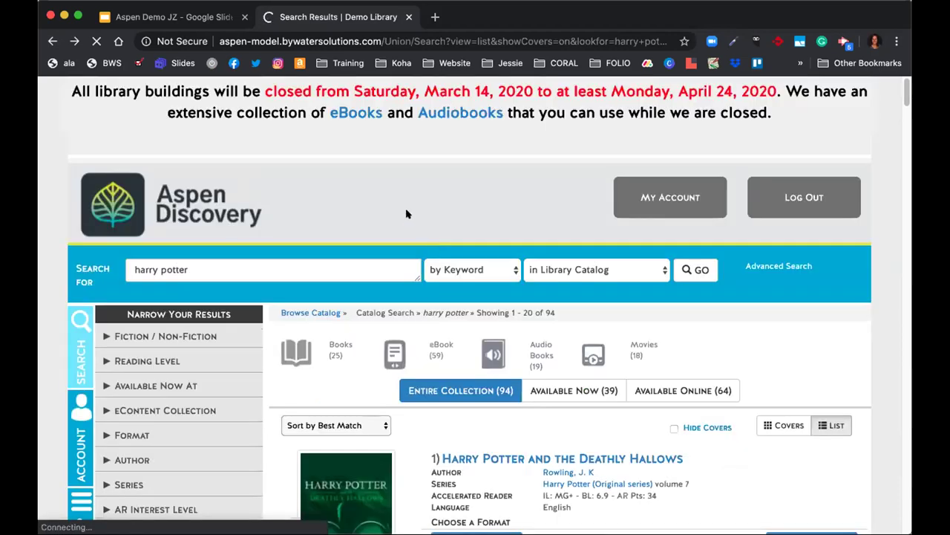
{"action": "left_click", "coordinate": [655, 198]}
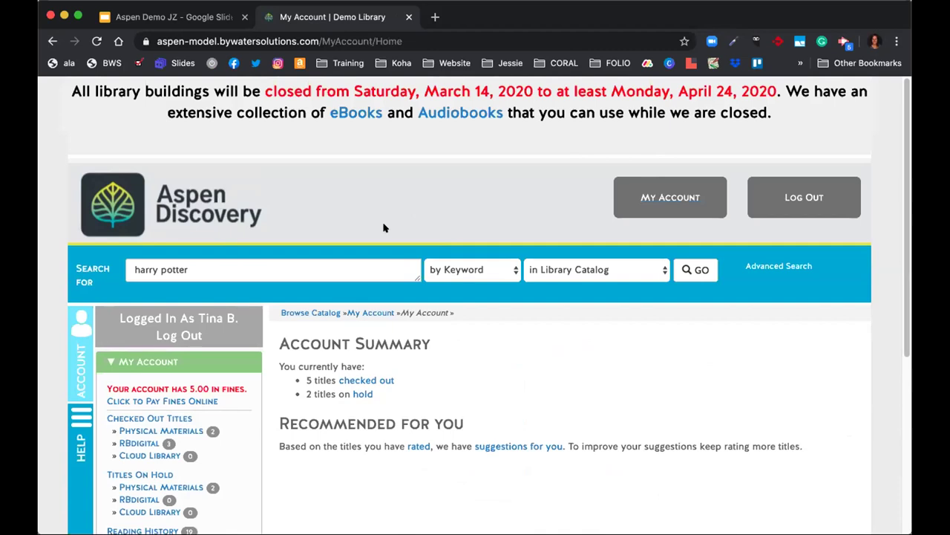
{"action": "scroll", "coordinate": [407, 261], "scroll_direction": "down", "scroll_amount": 4}
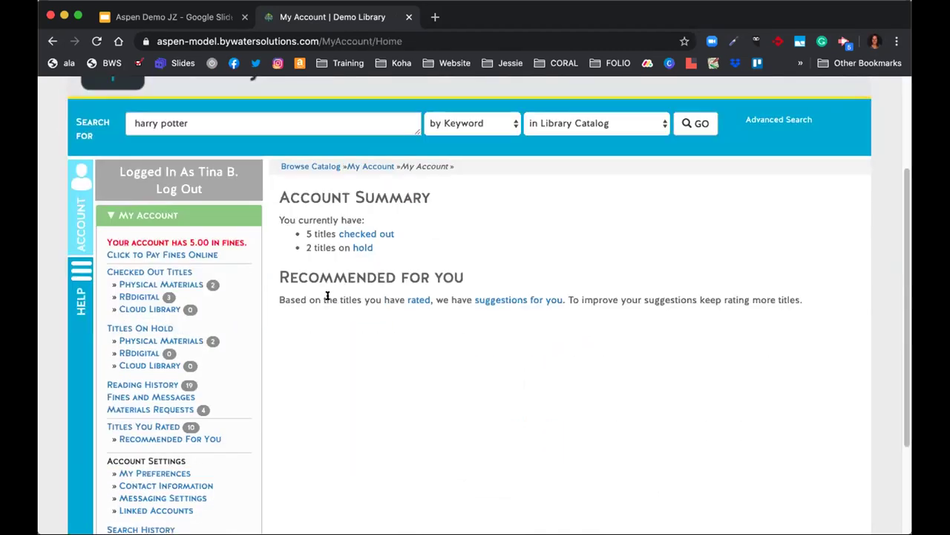
{"action": "scroll", "coordinate": [326, 297], "scroll_direction": "down", "scroll_amount": 1}
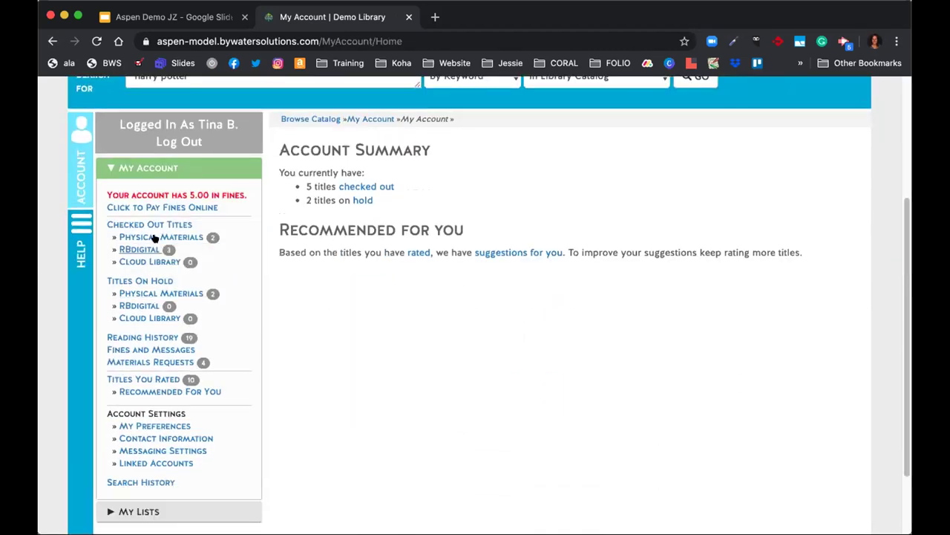
View the patron's titles on hold, switching from all sources to physical materials and RBdigital.
{"action": "left_click", "coordinate": [145, 281]}
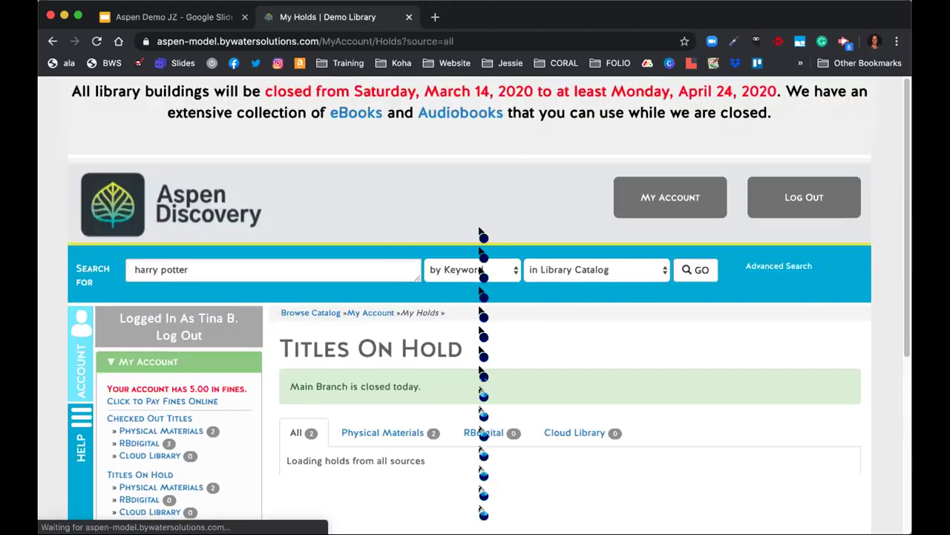
{"action": "scroll", "coordinate": [392, 336], "scroll_direction": "down", "scroll_amount": 3}
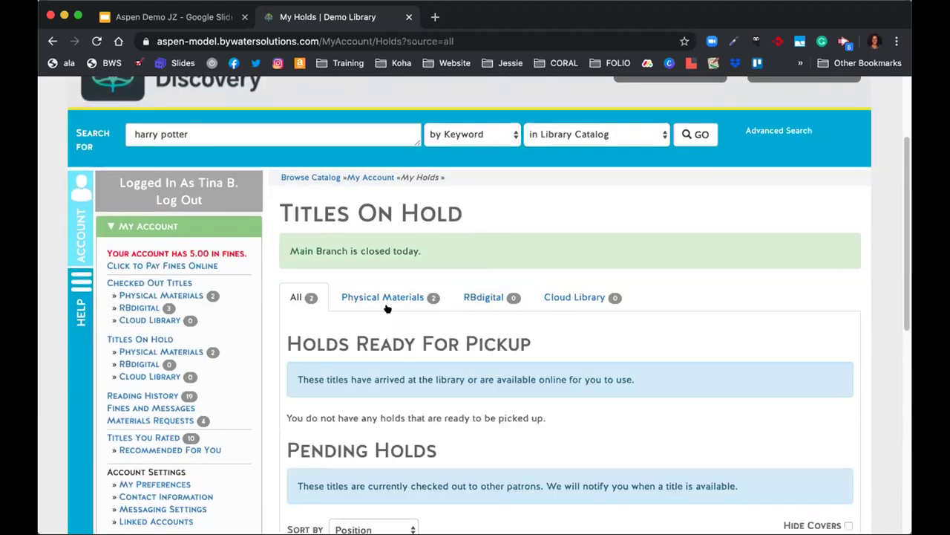
{"action": "left_click", "coordinate": [386, 297]}
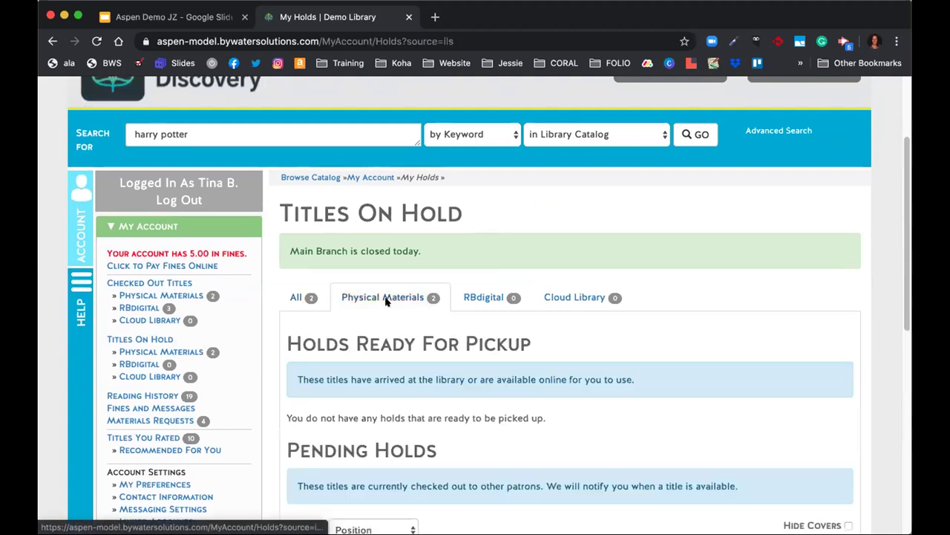
{"action": "left_click", "coordinate": [487, 298]}
{"action": "scroll", "coordinate": [492, 299], "scroll_direction": "down", "scroll_amount": 3}
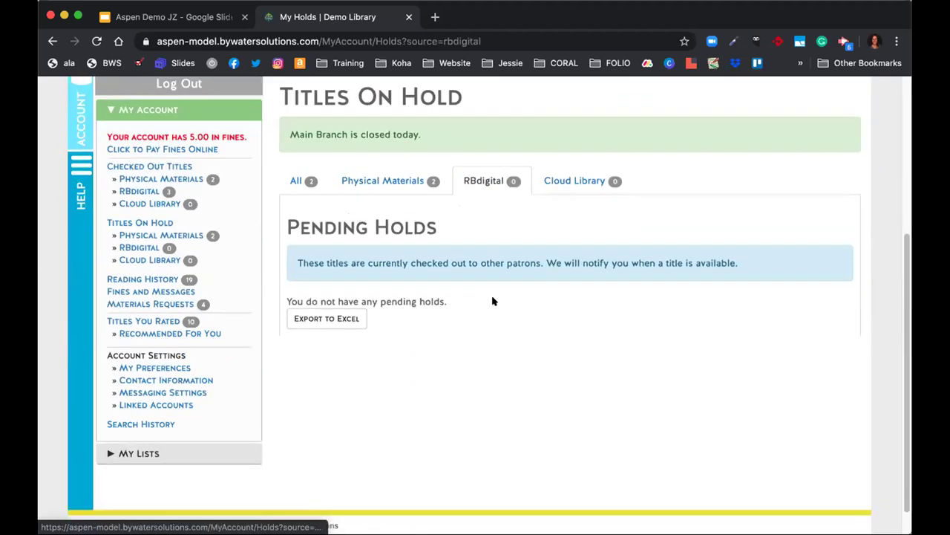
Open the patron's reading history, stop recording it with confirmation, and read the privacy notice.
{"action": "left_click", "coordinate": [159, 279]}
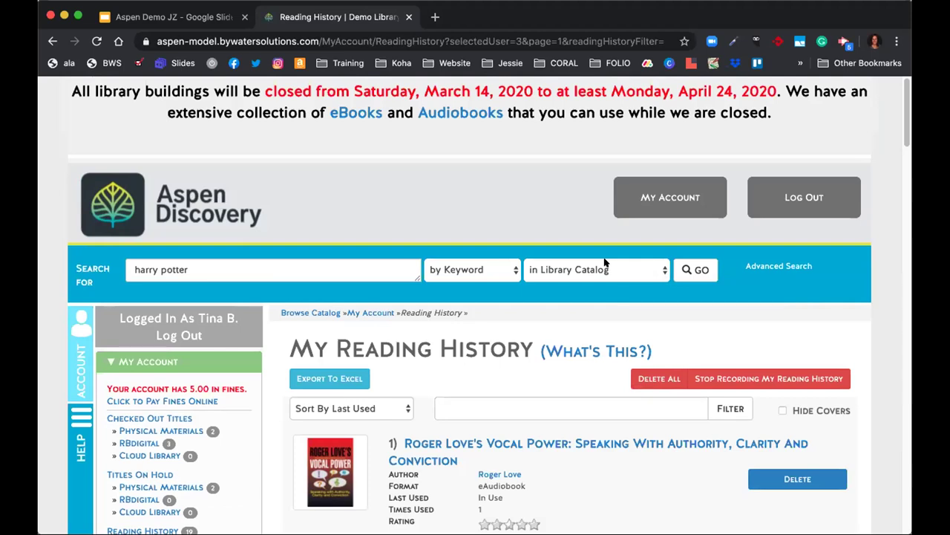
{"action": "scroll", "coordinate": [823, 292], "scroll_direction": "down", "scroll_amount": 3}
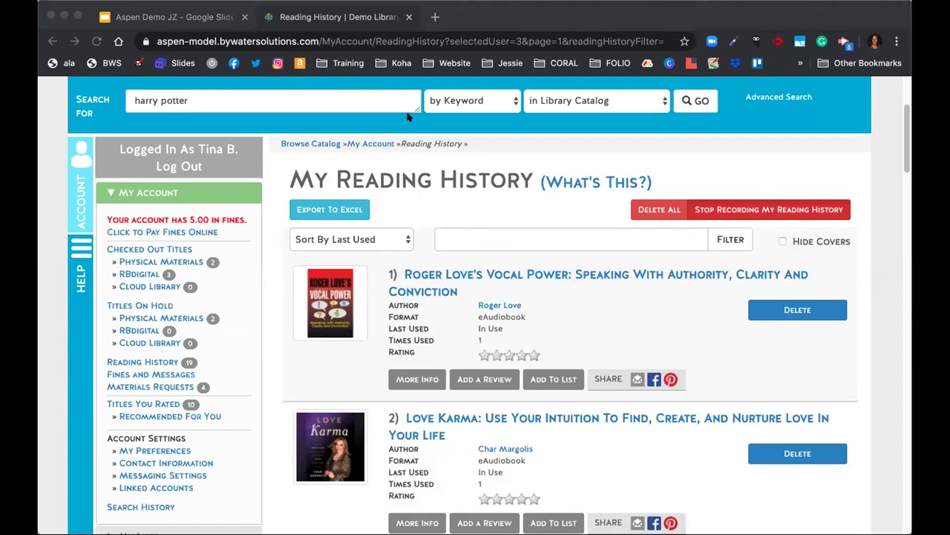
{"action": "left_click", "coordinate": [578, 132]}
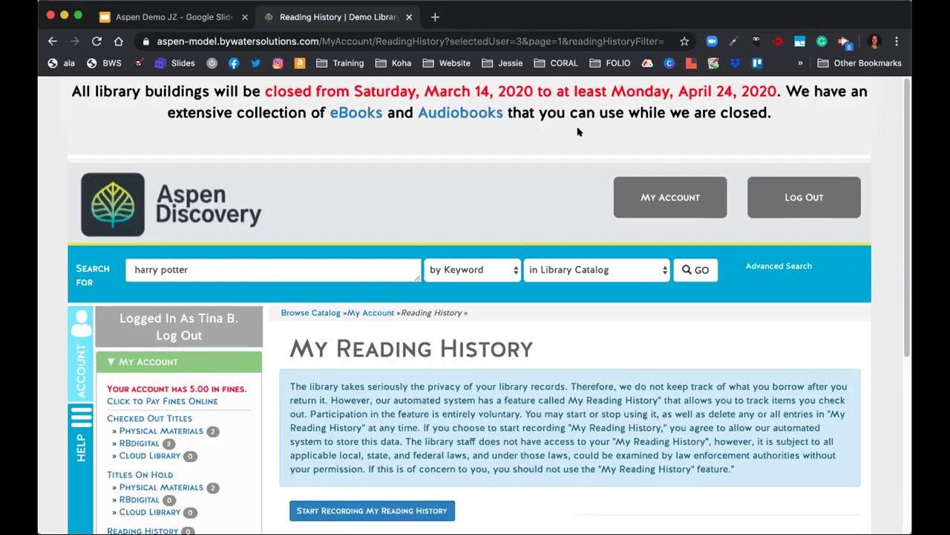
{"action": "scroll", "coordinate": [591, 149], "scroll_direction": "down", "scroll_amount": 5}
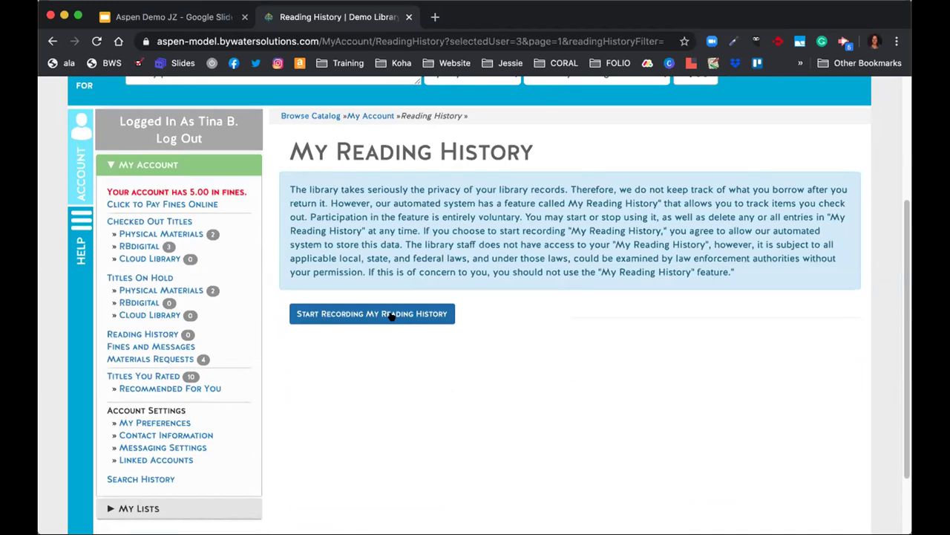
{"action": "scroll", "coordinate": [393, 428], "scroll_direction": "down", "scroll_amount": 2}
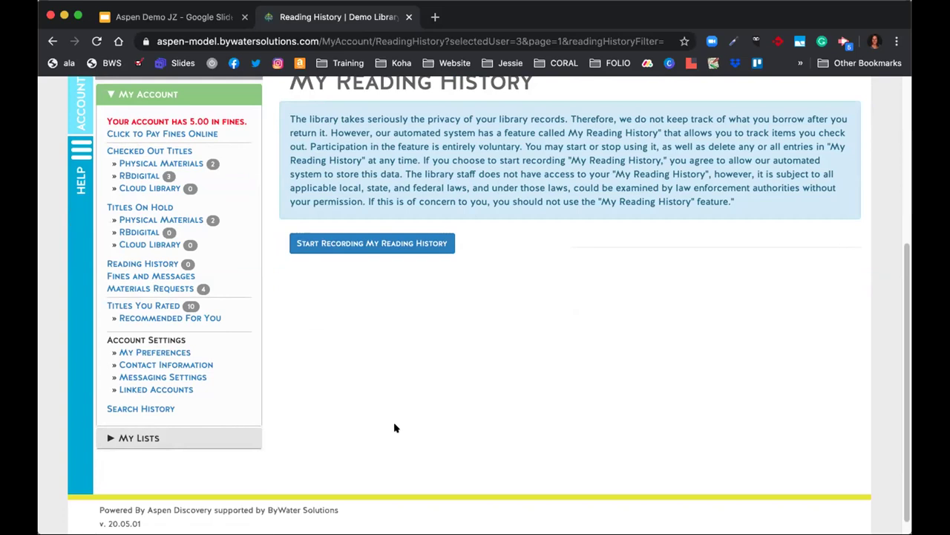
Open the patron's fines and review the outstanding charge and the available online payment options.
{"action": "left_click", "coordinate": [161, 274]}
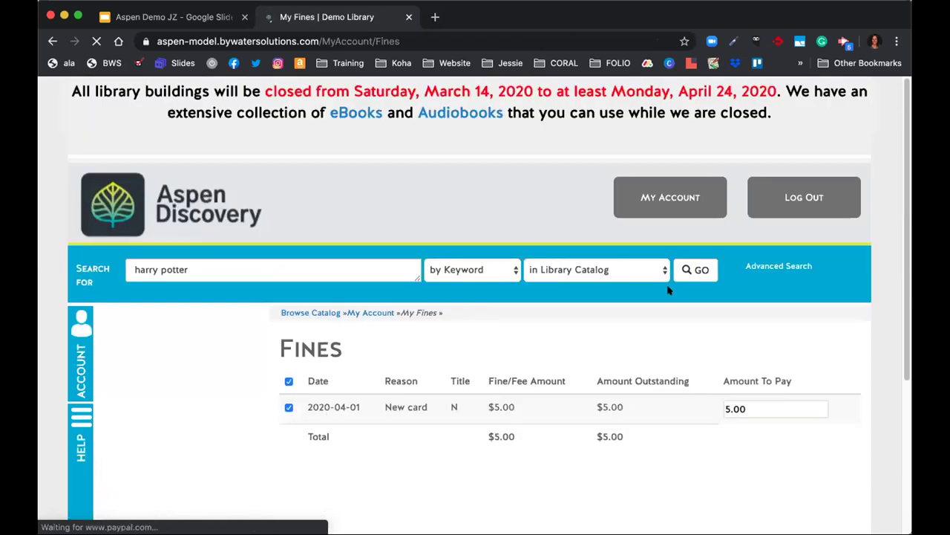
{"action": "scroll", "coordinate": [711, 349], "scroll_direction": "down", "scroll_amount": 1}
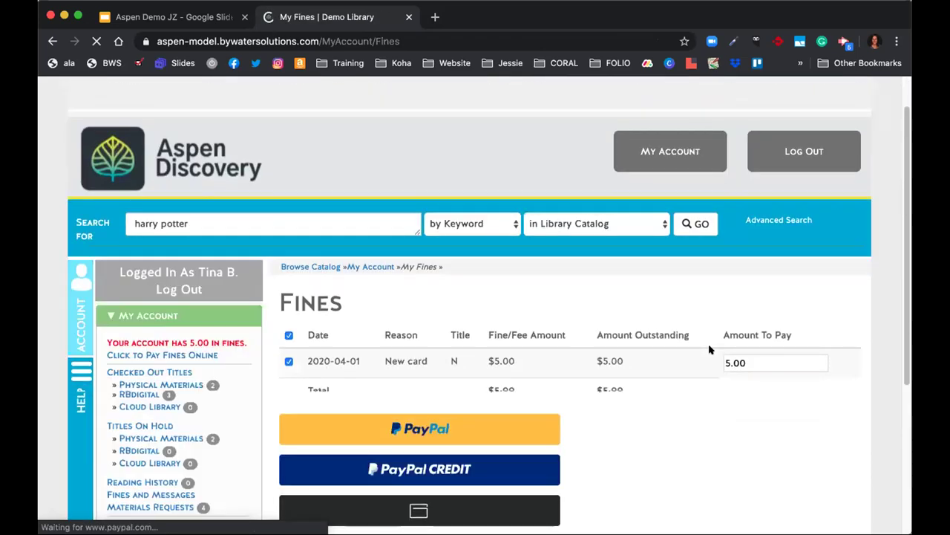
{"action": "scroll", "coordinate": [713, 349], "scroll_direction": "down", "scroll_amount": 1}
{"action": "scroll", "coordinate": [732, 350], "scroll_direction": "down", "scroll_amount": 3}
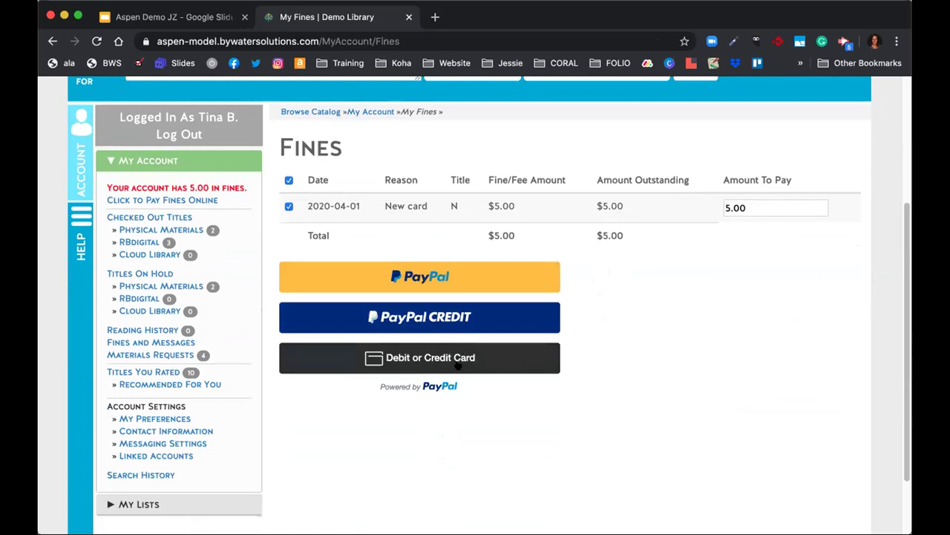
{"action": "scroll", "coordinate": [710, 290], "scroll_direction": "down", "scroll_amount": 1}
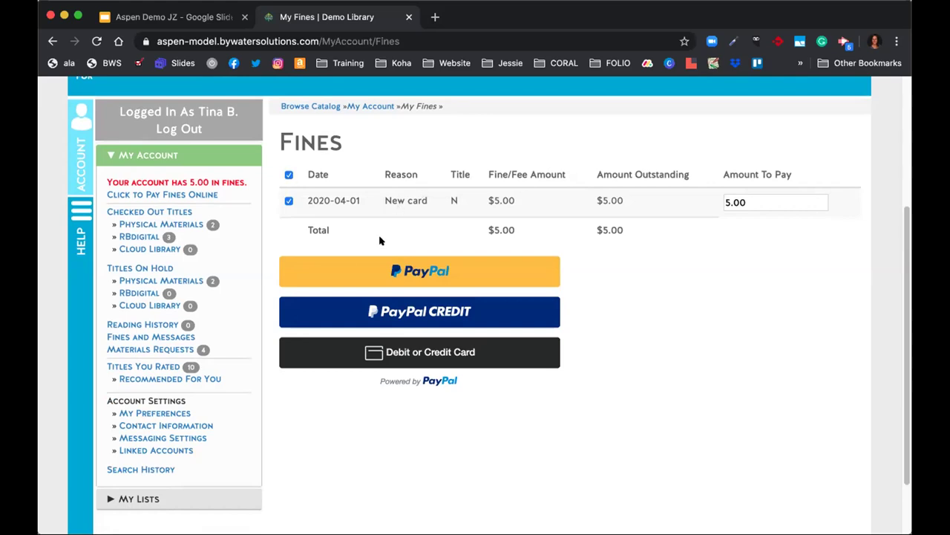
Open the patron's materials requests and look over the submitted titles and their statuses.
{"action": "scroll", "coordinate": [157, 360], "scroll_direction": "down", "scroll_amount": 1}
{"action": "scroll", "coordinate": [156, 358], "scroll_direction": "down", "scroll_amount": 2}
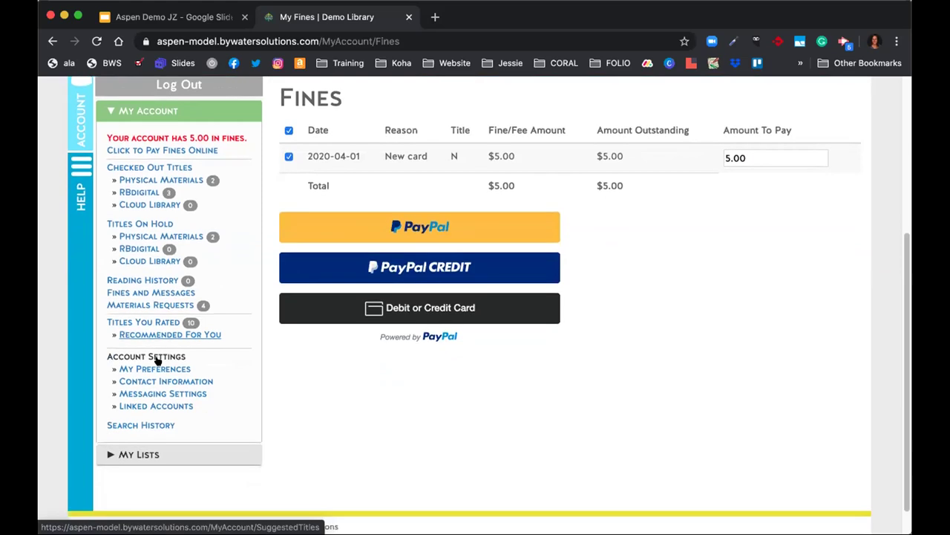
{"action": "left_click", "coordinate": [158, 306]}
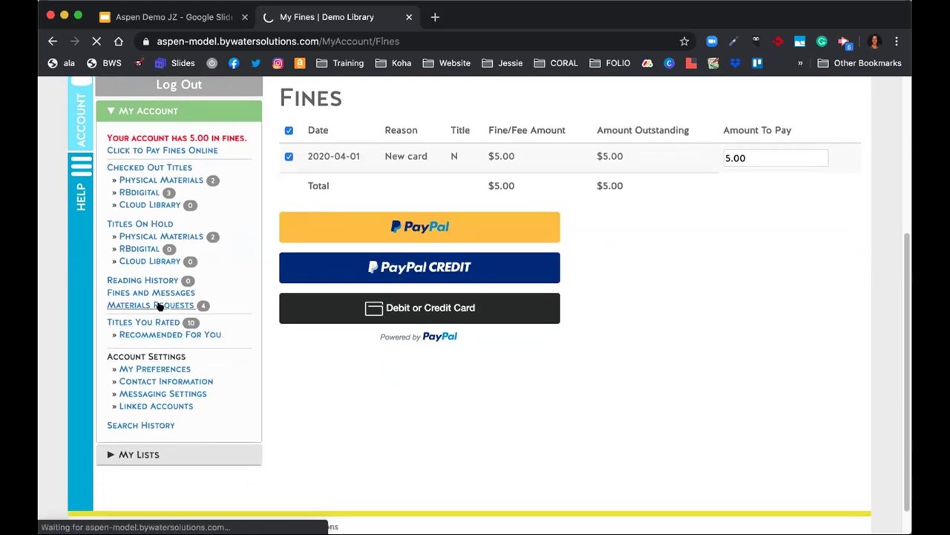
{"action": "scroll", "coordinate": [319, 307], "scroll_direction": "down", "scroll_amount": 3}
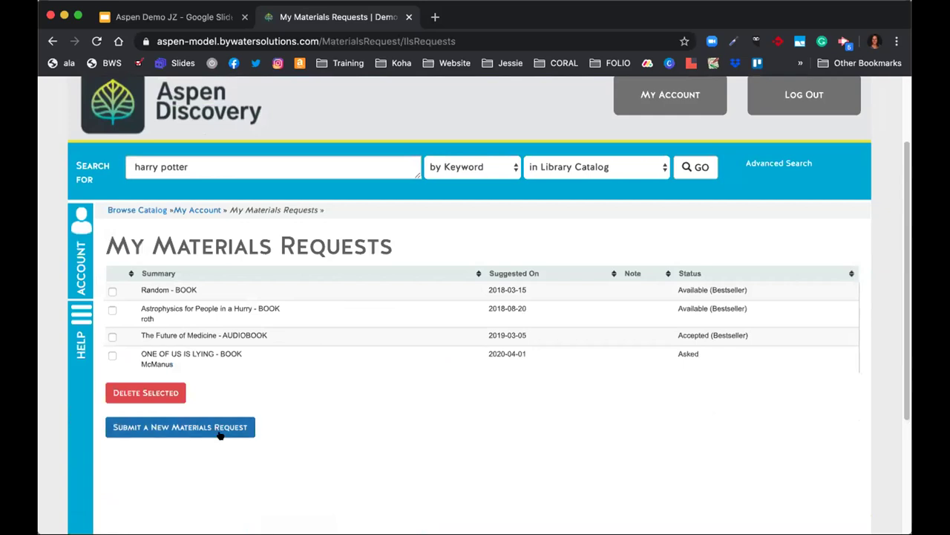
Start a new materials request and review the purchase suggestion form's fields down to its submission option, leaving it blank.
{"action": "left_click", "coordinate": [170, 427]}
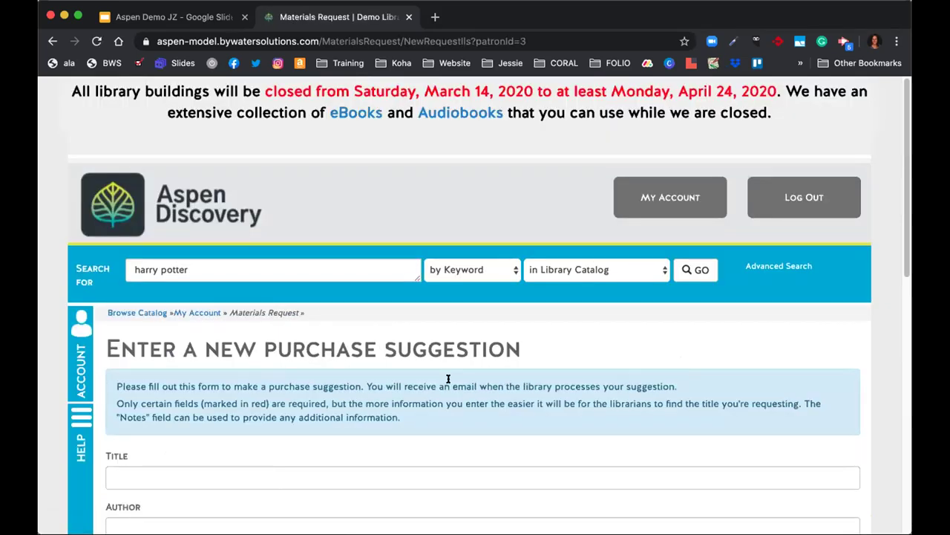
{"action": "scroll", "coordinate": [453, 379], "scroll_direction": "down", "scroll_amount": 5}
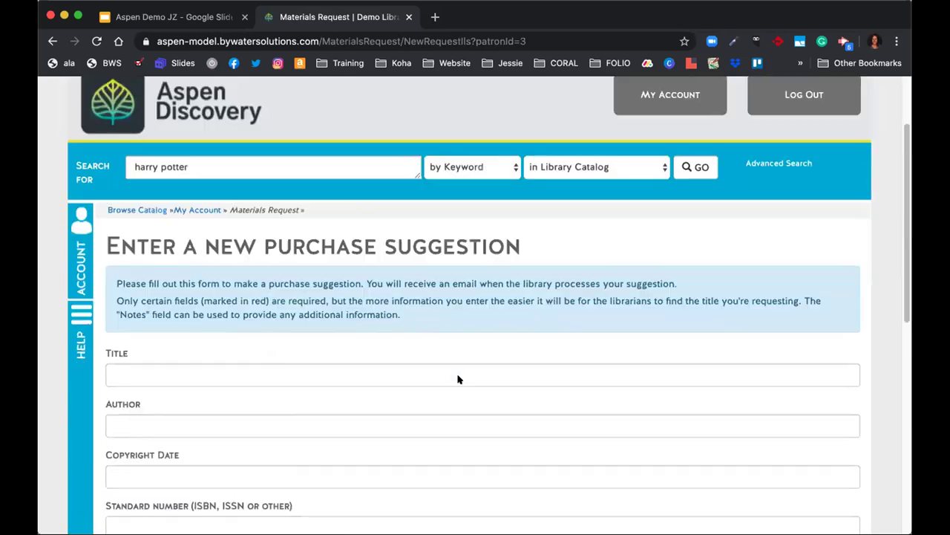
{"action": "scroll", "coordinate": [416, 371], "scroll_direction": "down", "scroll_amount": 2}
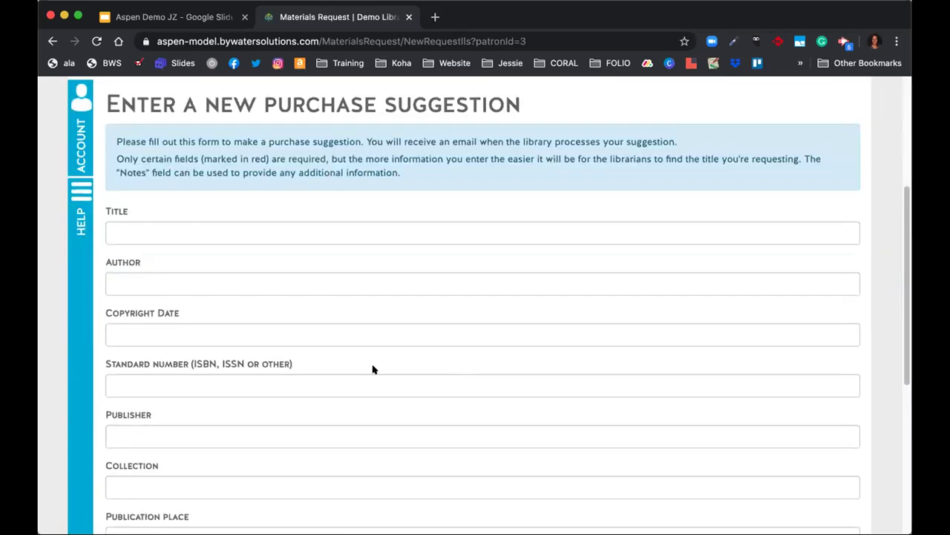
{"action": "scroll", "coordinate": [297, 237], "scroll_direction": "down", "scroll_amount": 4}
{"action": "scroll", "coordinate": [316, 275], "scroll_direction": "down", "scroll_amount": 5}
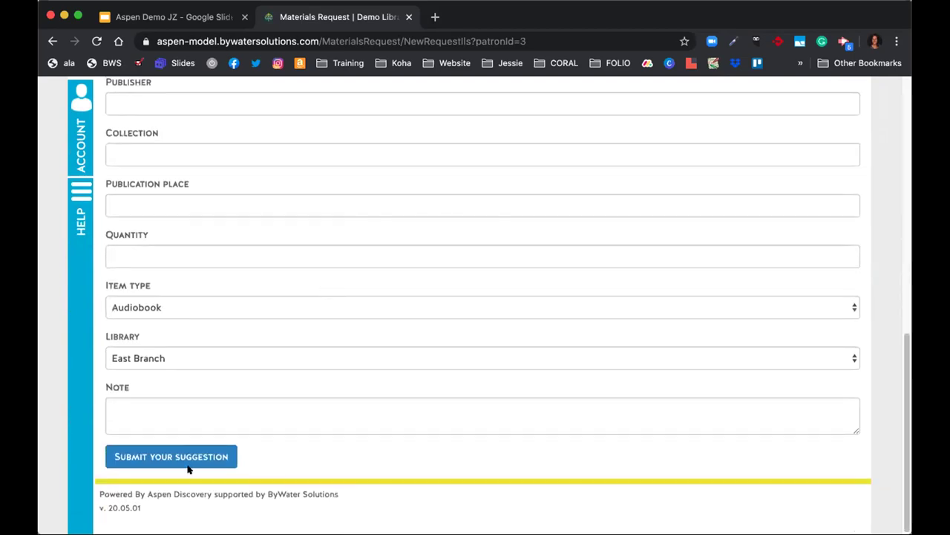
{"action": "scroll", "coordinate": [396, 369], "scroll_direction": "up", "scroll_amount": 1}
{"action": "scroll", "coordinate": [386, 364], "scroll_direction": "up", "scroll_amount": 15}
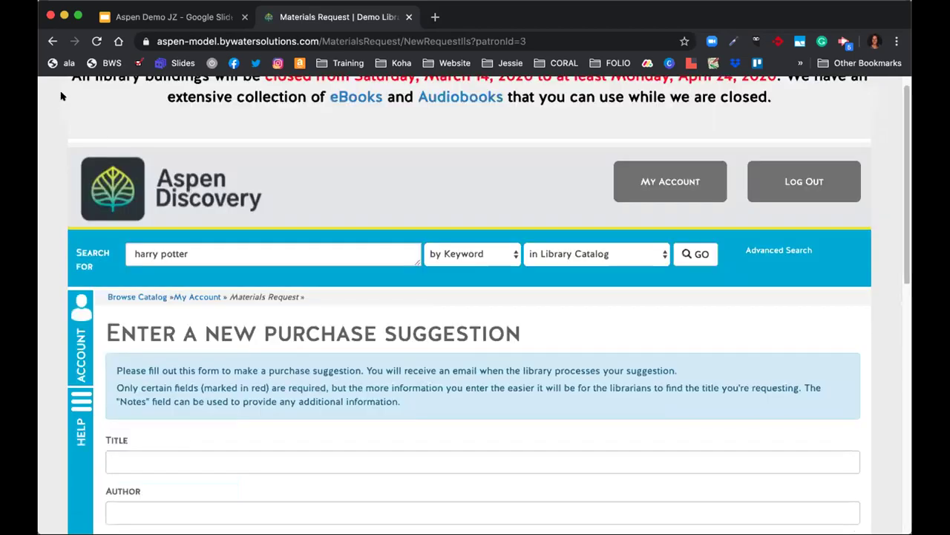
Return to the account summary, open the titles the patron has rated, and look through the star ratings.
{"action": "left_click", "coordinate": [181, 297]}
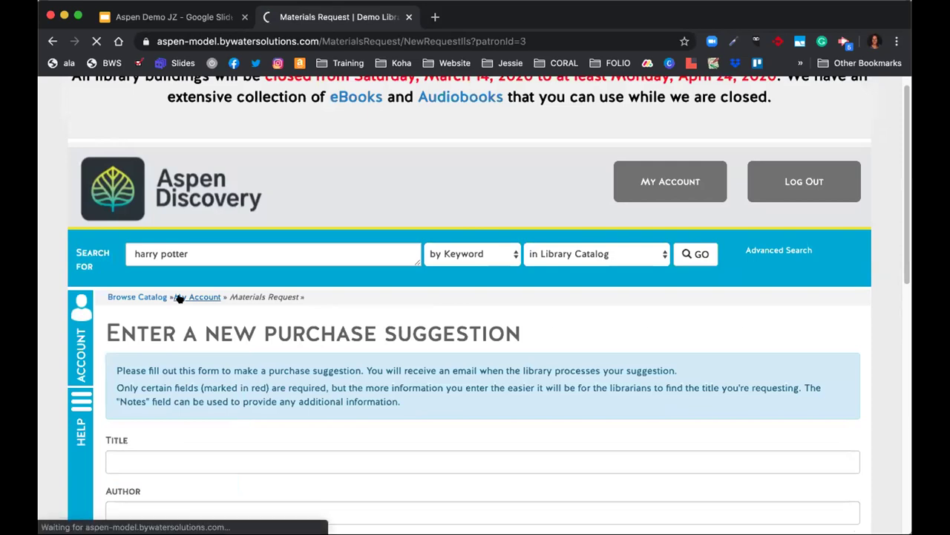
{"action": "scroll", "coordinate": [339, 371], "scroll_direction": "down", "scroll_amount": 5}
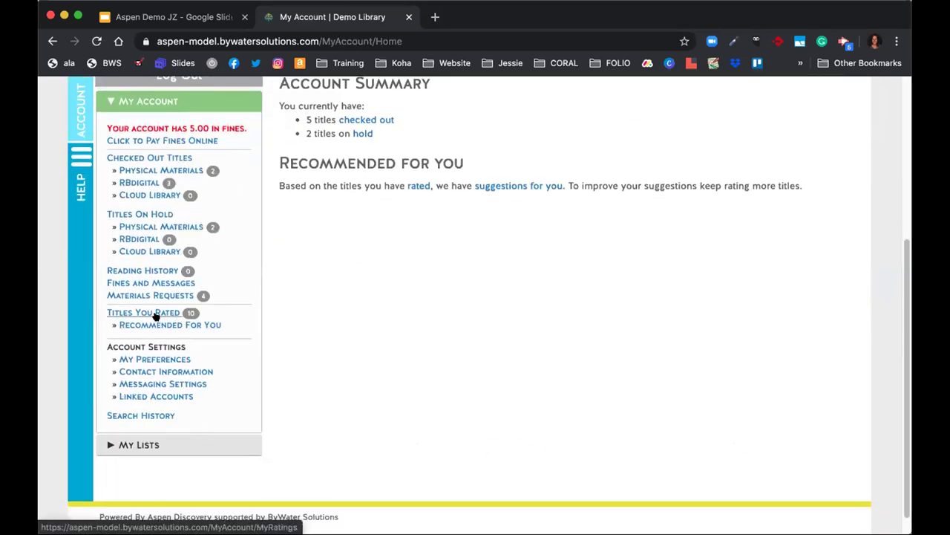
{"action": "left_click", "coordinate": [155, 314]}
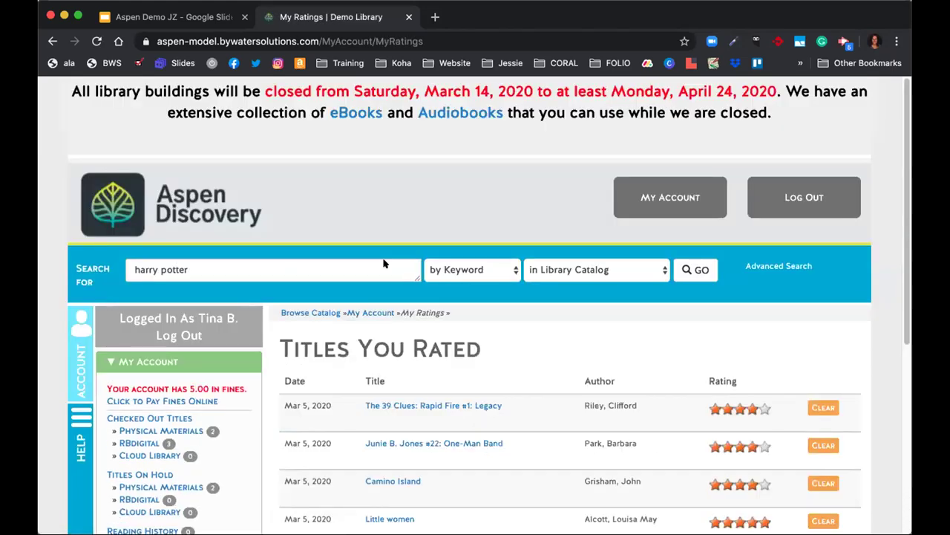
{"action": "scroll", "coordinate": [384, 262], "scroll_direction": "down", "scroll_amount": 3}
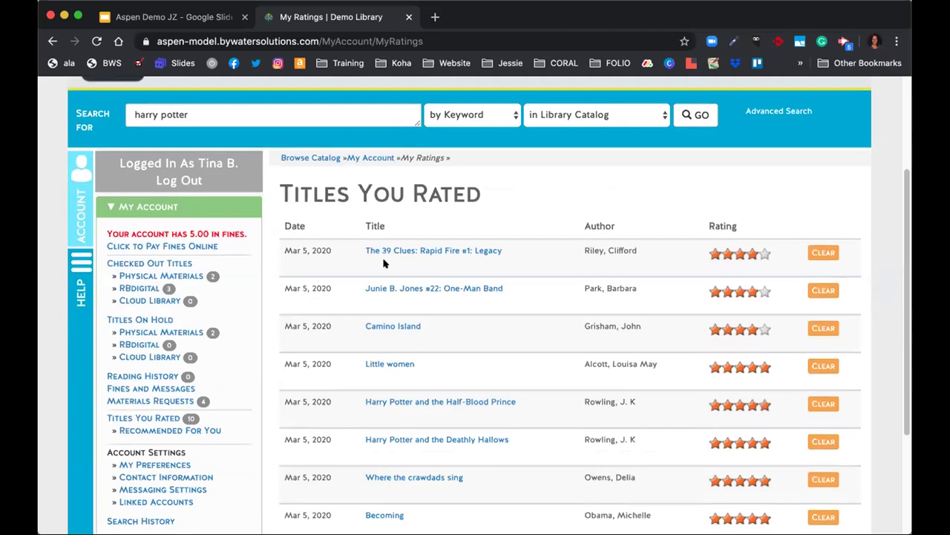
{"action": "scroll", "coordinate": [441, 282], "scroll_direction": "down", "scroll_amount": 1}
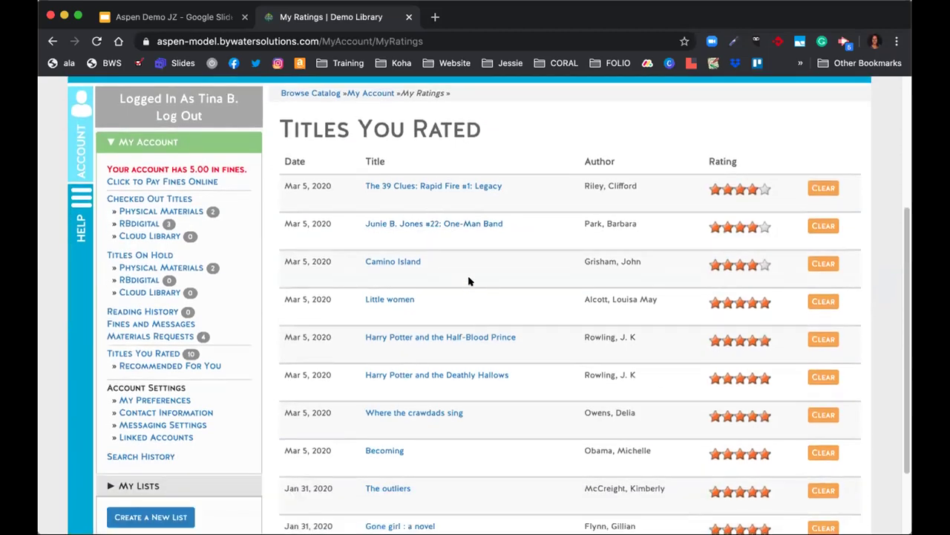
{"action": "scroll", "coordinate": [536, 325], "scroll_direction": "down", "scroll_amount": 2}
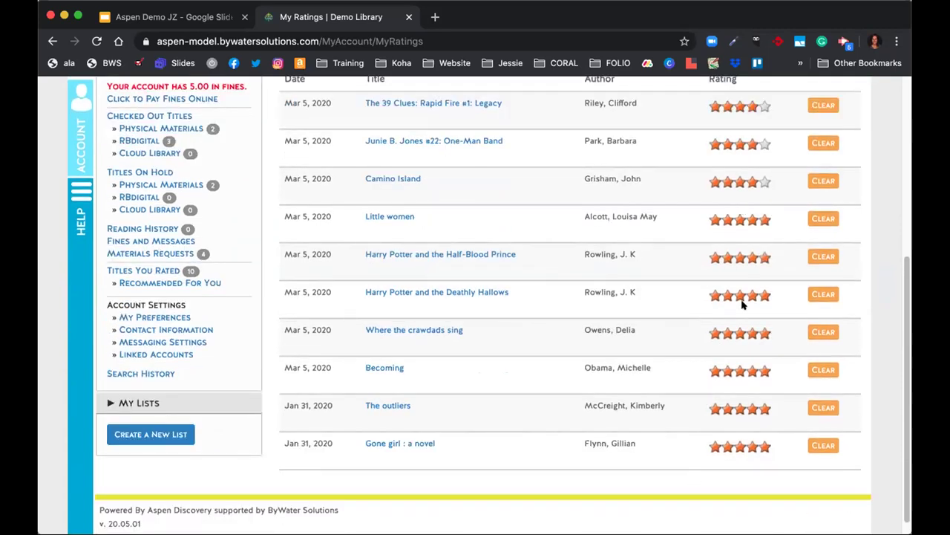
{"action": "scroll", "coordinate": [743, 304], "scroll_direction": "up", "scroll_amount": 4}
{"action": "scroll", "coordinate": [743, 305], "scroll_direction": "down", "scroll_amount": 1}
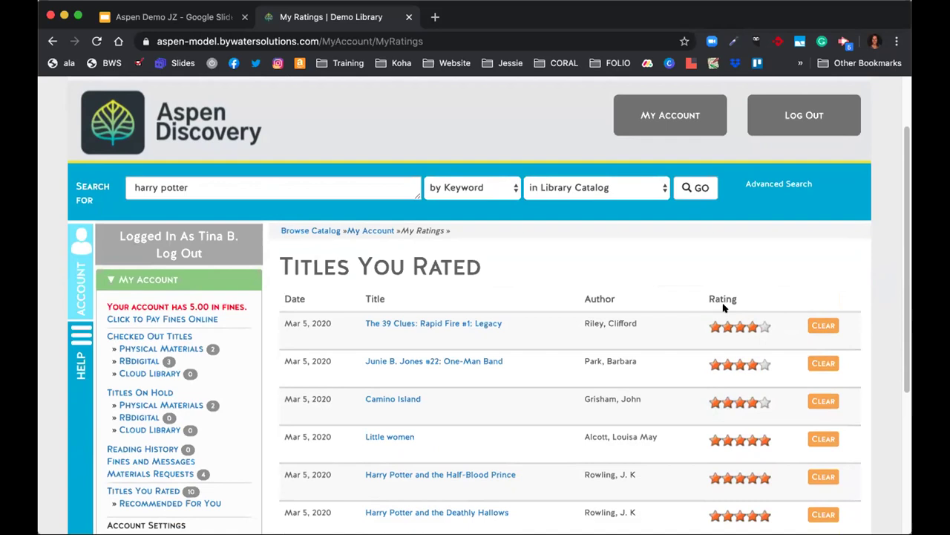
Open the titles recommended for the patron and browse the first suggestions with their formats and availability.
{"action": "scroll", "coordinate": [468, 423], "scroll_direction": "down", "scroll_amount": 3}
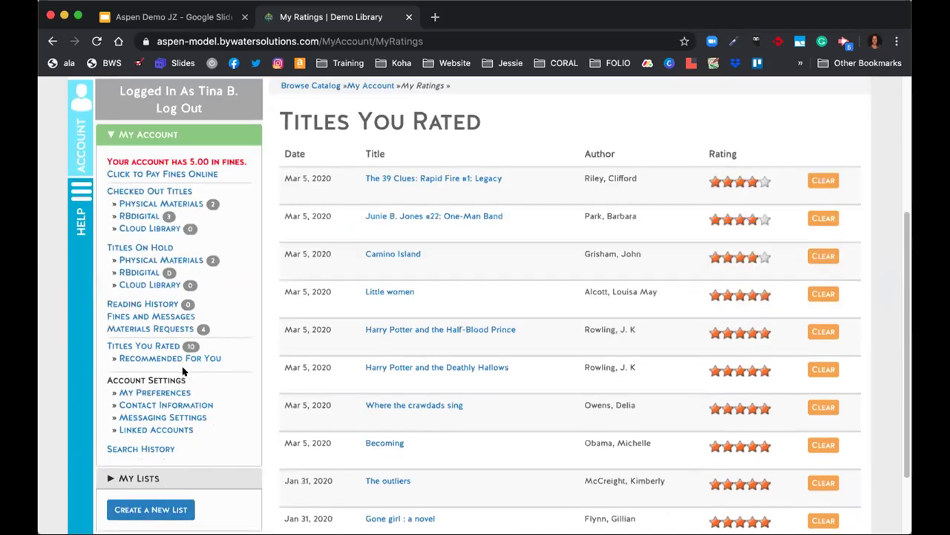
{"action": "left_click", "coordinate": [138, 360]}
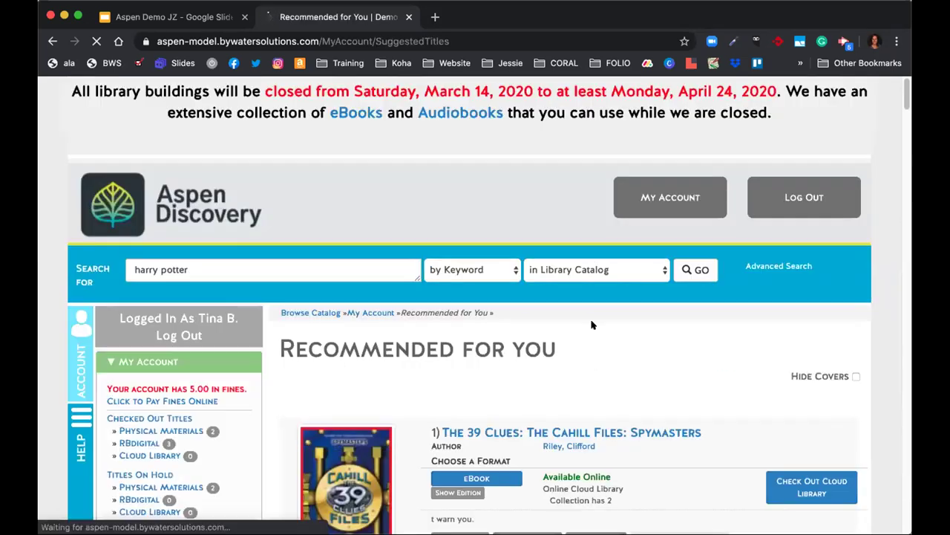
{"action": "scroll", "coordinate": [519, 322], "scroll_direction": "down", "scroll_amount": 3}
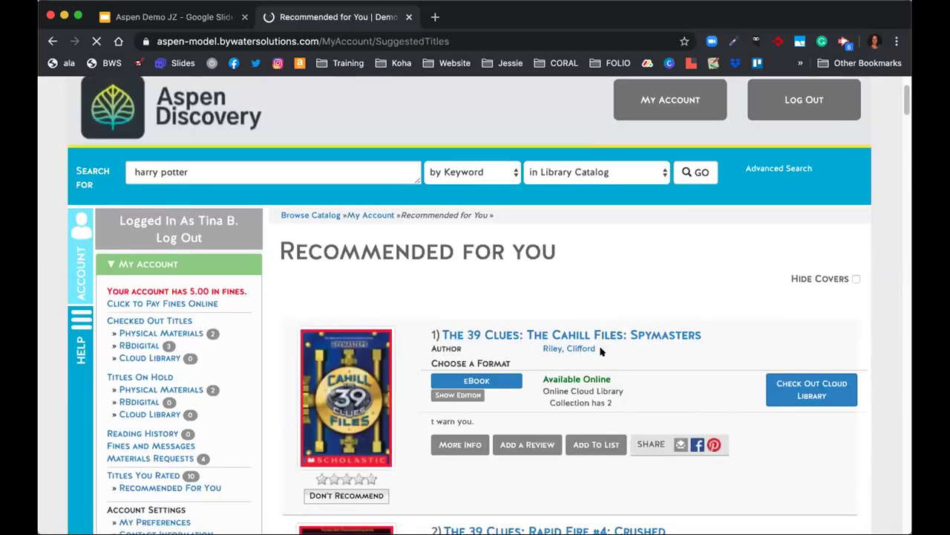
{"action": "scroll", "coordinate": [612, 357], "scroll_direction": "down", "scroll_amount": 5}
{"action": "scroll", "coordinate": [616, 378], "scroll_direction": "down", "scroll_amount": 7}
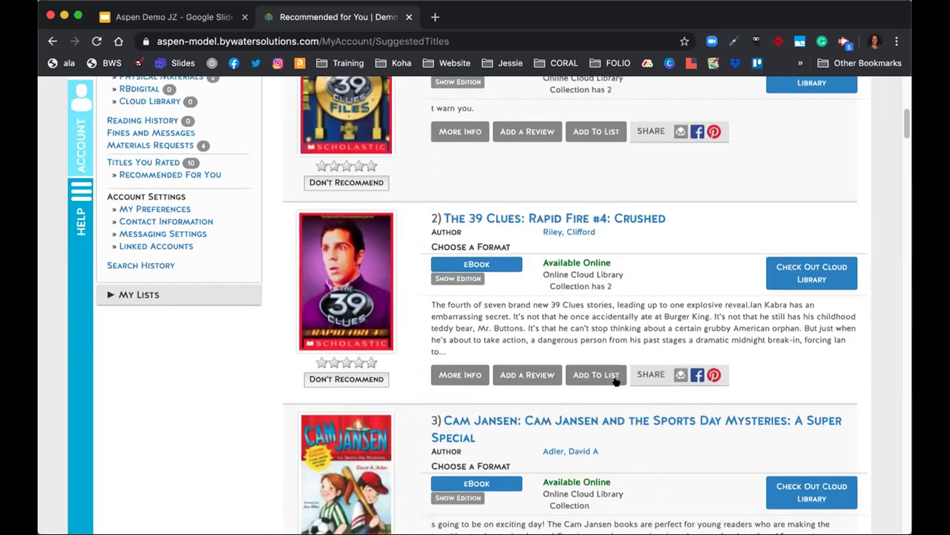
Look through the titles on the Recommended for You page, including their formats and availability.
{"action": "scroll", "coordinate": [611, 384], "scroll_direction": "down", "scroll_amount": 7}
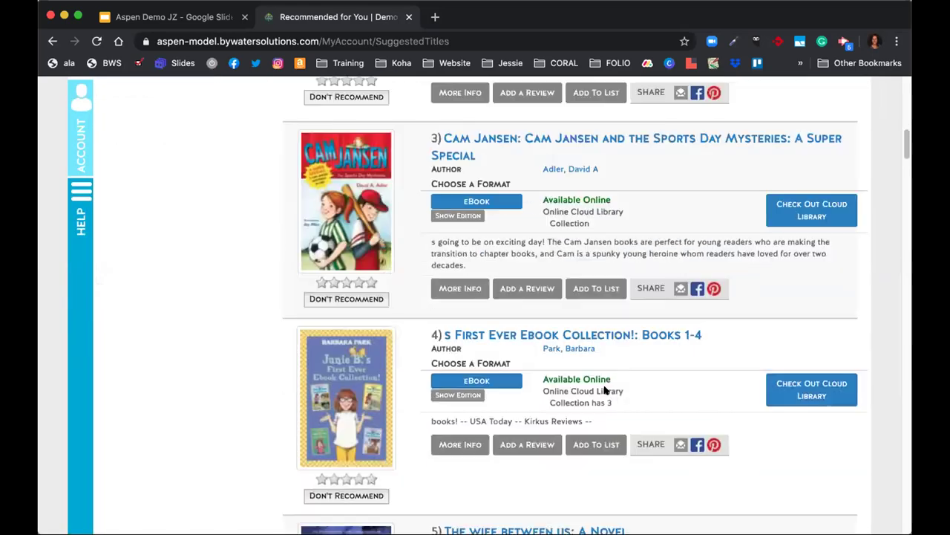
{"action": "scroll", "coordinate": [605, 390], "scroll_direction": "down", "scroll_amount": 1}
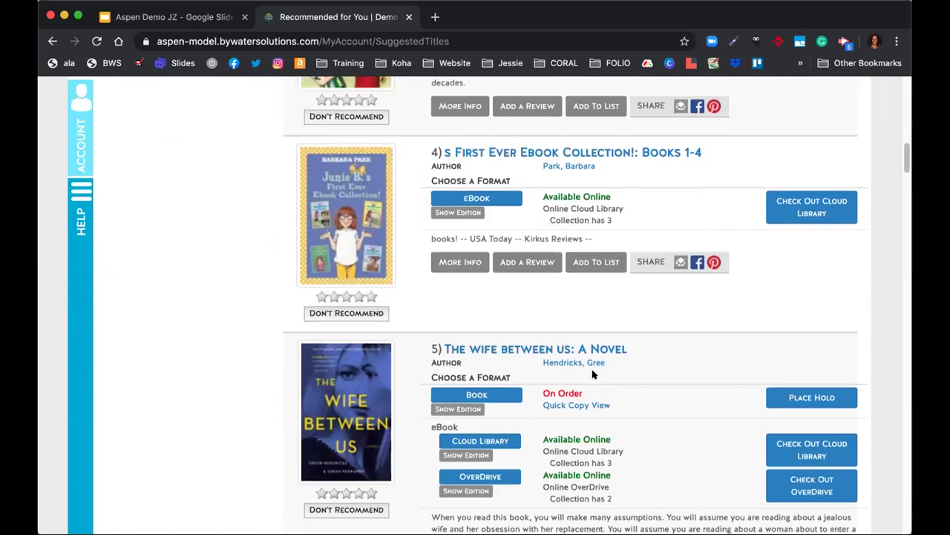
{"action": "scroll", "coordinate": [600, 378], "scroll_direction": "down", "scroll_amount": 14}
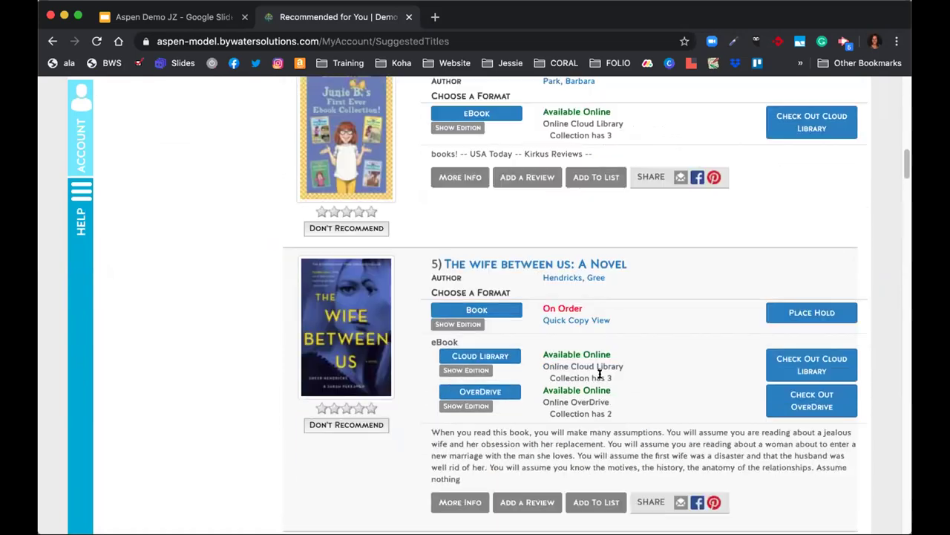
{"action": "scroll", "coordinate": [599, 380], "scroll_direction": "down", "scroll_amount": 1}
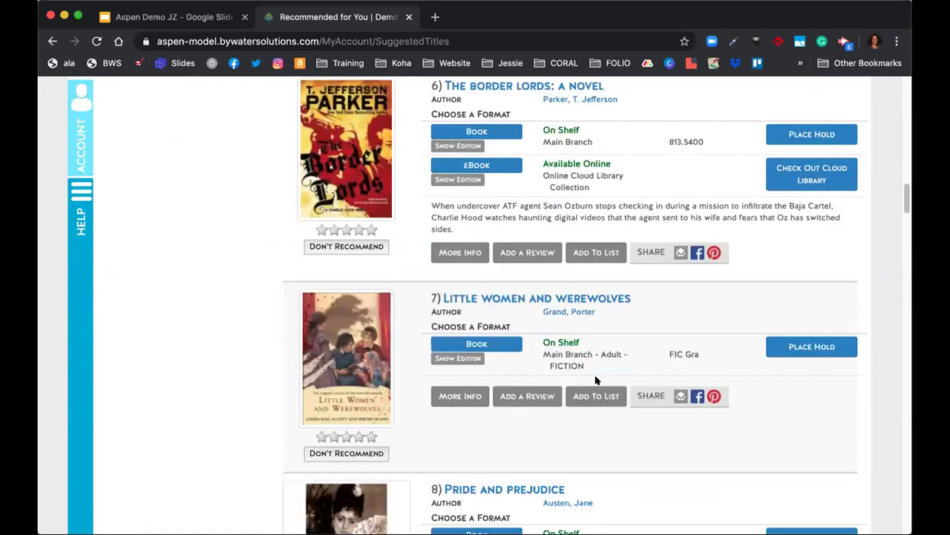
{"action": "scroll", "coordinate": [596, 384], "scroll_direction": "down", "scroll_amount": 3}
{"action": "scroll", "coordinate": [598, 382], "scroll_direction": "up", "scroll_amount": 15}
{"action": "scroll", "coordinate": [596, 382], "scroll_direction": "up", "scroll_amount": 20}
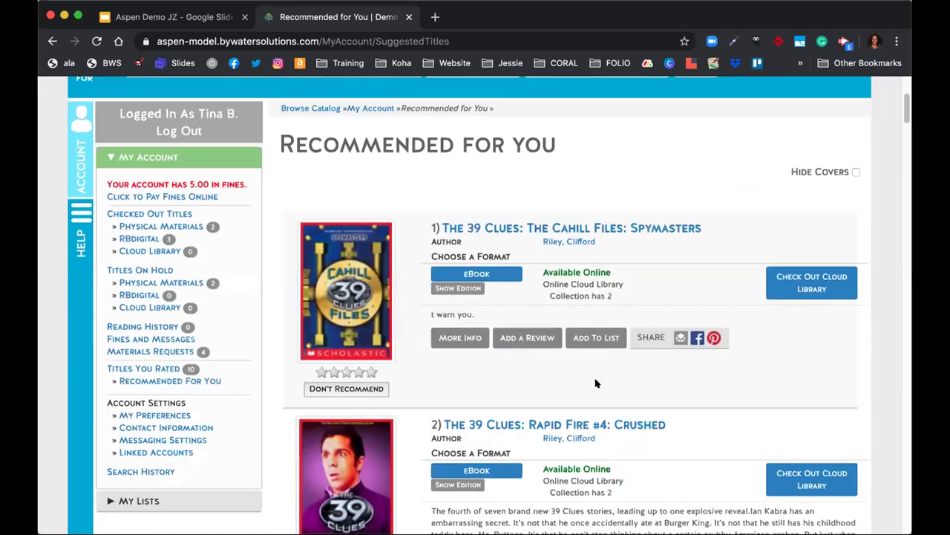
{"action": "scroll", "coordinate": [263, 387], "scroll_direction": "down", "scroll_amount": 1}
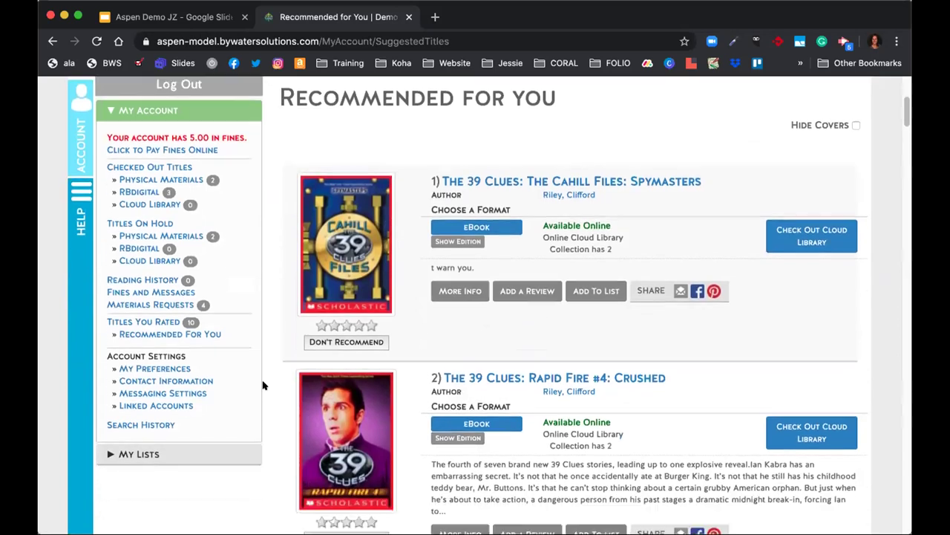
Open My Preferences in the account settings and review the review prompt, alternate library and pickup location options.
{"action": "left_click", "coordinate": [167, 369]}
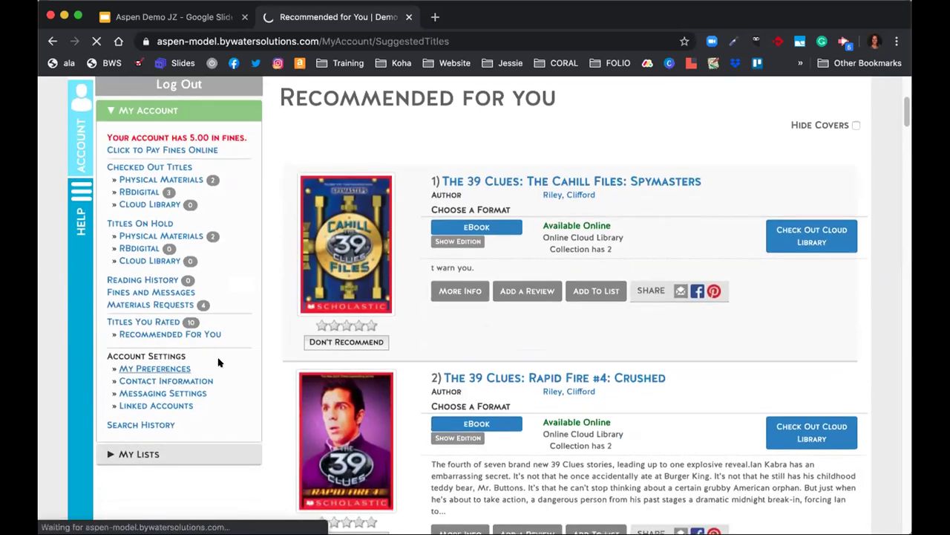
{"action": "scroll", "coordinate": [395, 342], "scroll_direction": "down", "scroll_amount": 3}
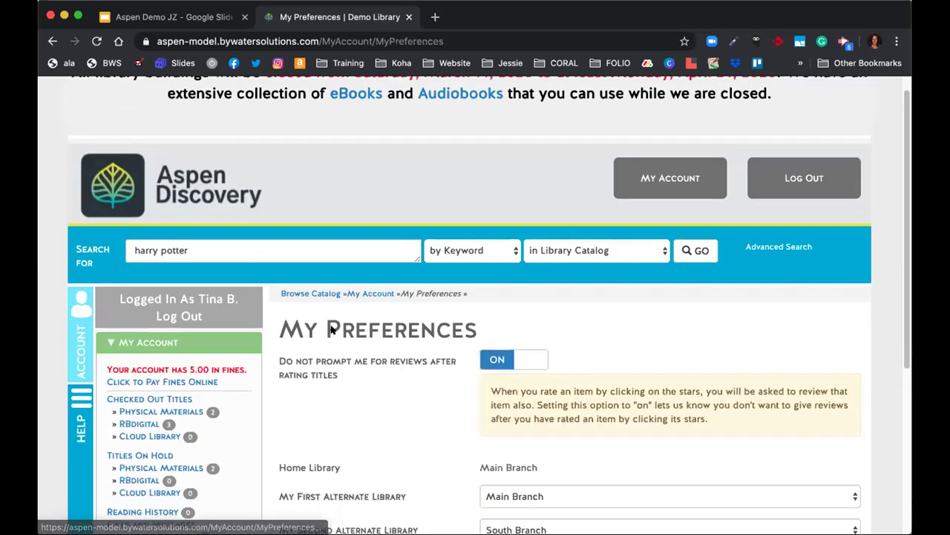
{"action": "scroll", "coordinate": [395, 341], "scroll_direction": "down", "scroll_amount": 1}
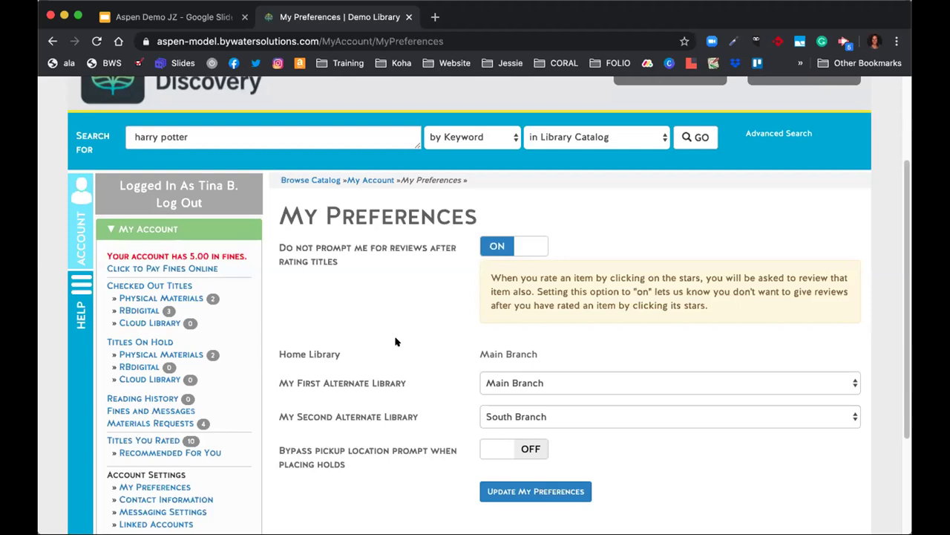
{"action": "scroll", "coordinate": [394, 341], "scroll_direction": "down", "scroll_amount": 2}
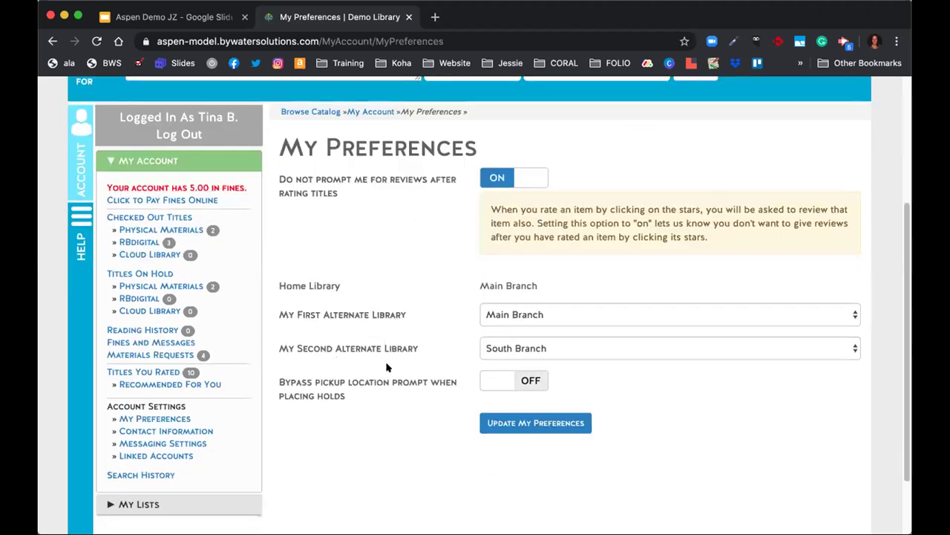
{"action": "scroll", "coordinate": [357, 418], "scroll_direction": "down", "scroll_amount": 1}
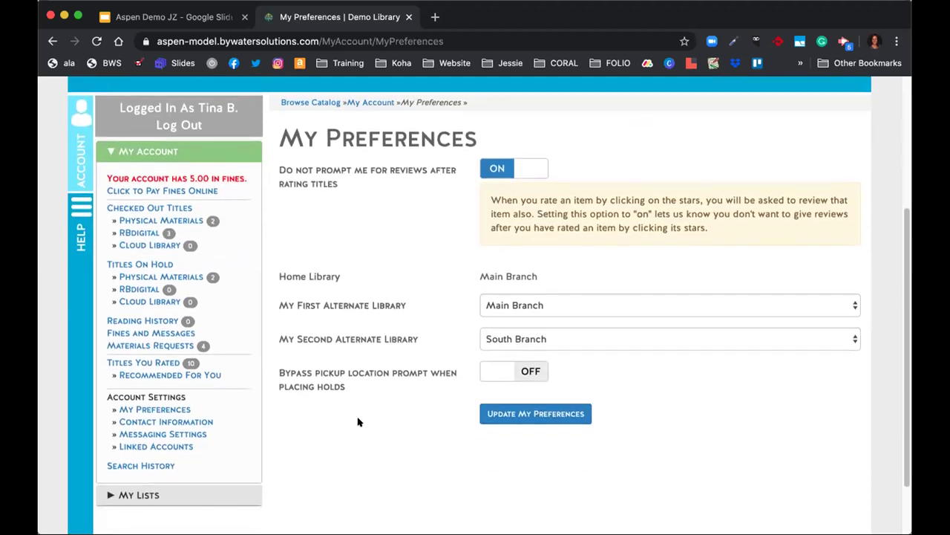
Open the account's Contact Information page and review the personal details and main address fields.
{"action": "left_click", "coordinate": [172, 418]}
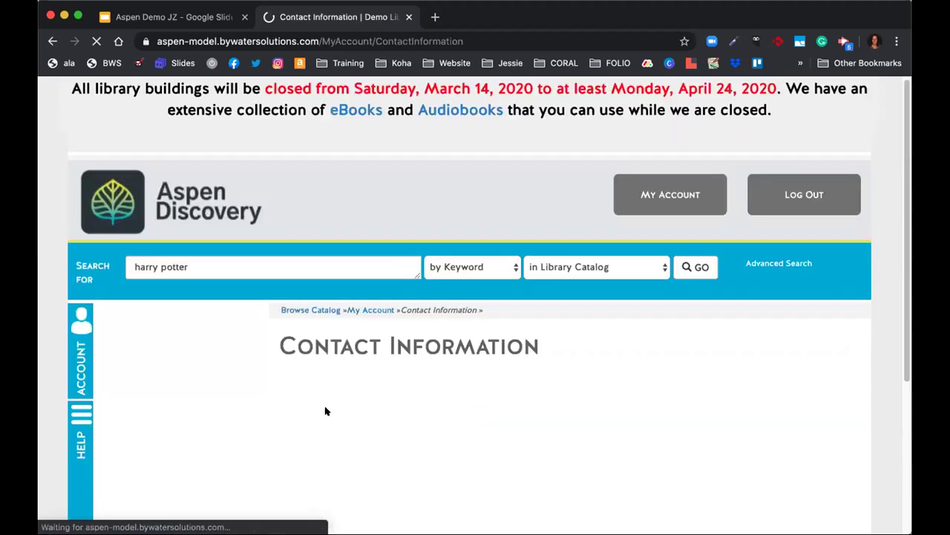
{"action": "scroll", "coordinate": [324, 409], "scroll_direction": "down", "scroll_amount": 8}
{"action": "scroll", "coordinate": [337, 407], "scroll_direction": "down", "scroll_amount": 5}
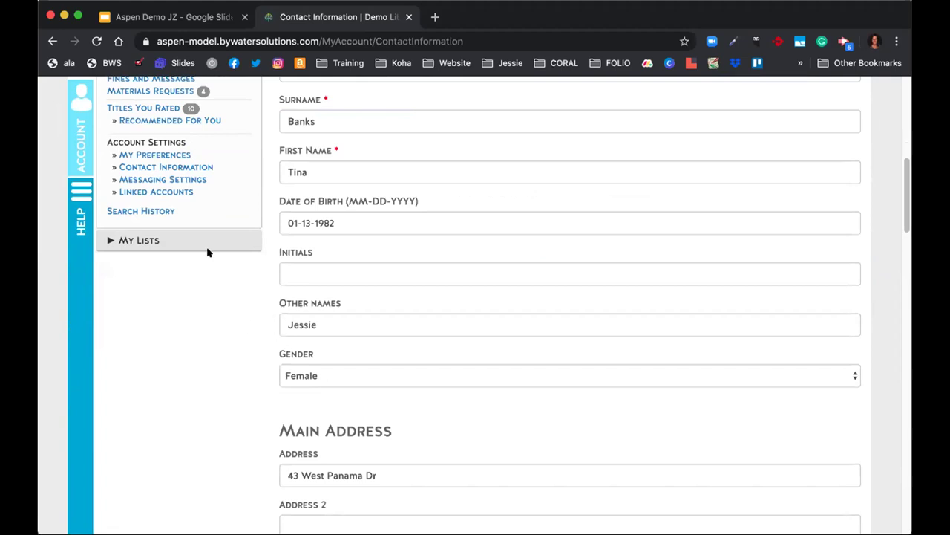
Open the Messaging Settings and review the notification options, SMS number and SMS provider fields.
{"action": "left_click", "coordinate": [192, 181]}
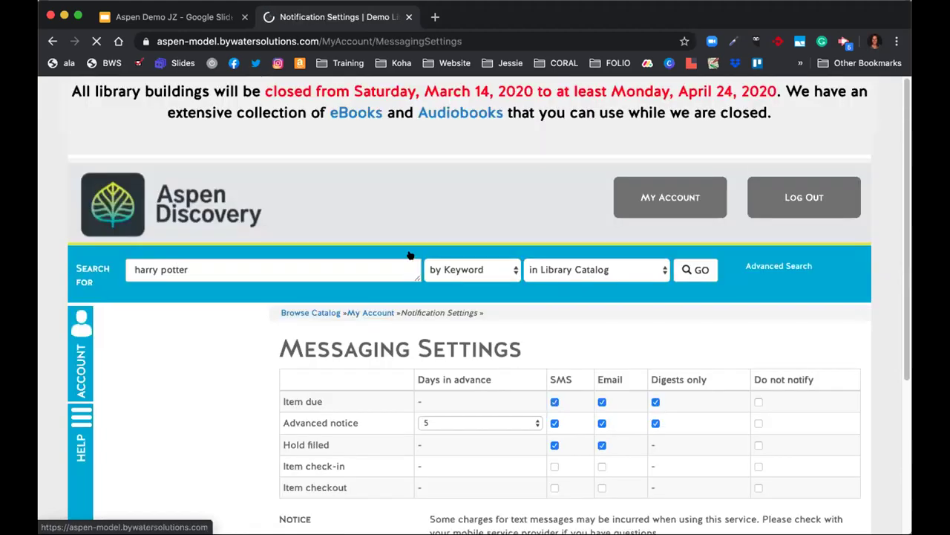
{"action": "scroll", "coordinate": [507, 357], "scroll_direction": "down", "scroll_amount": 2}
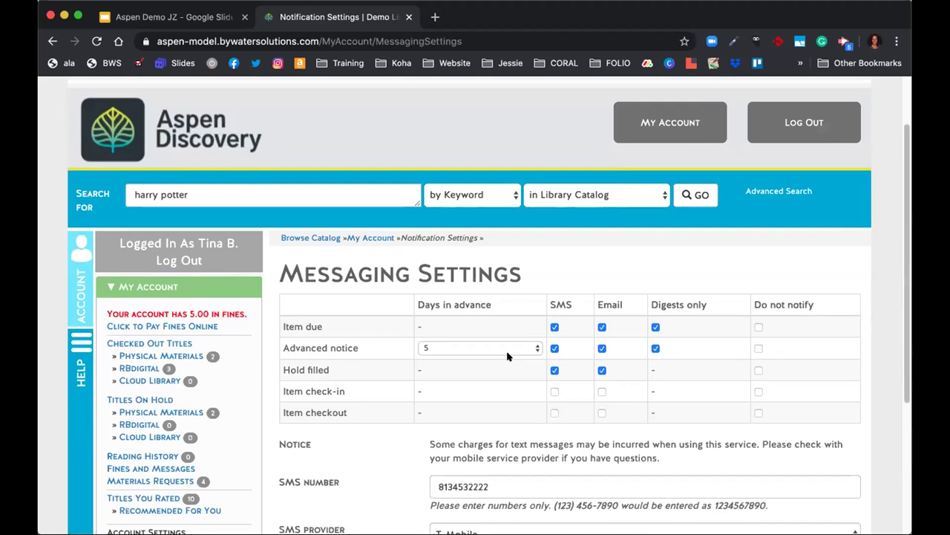
{"action": "scroll", "coordinate": [507, 356], "scroll_direction": "down", "scroll_amount": 1}
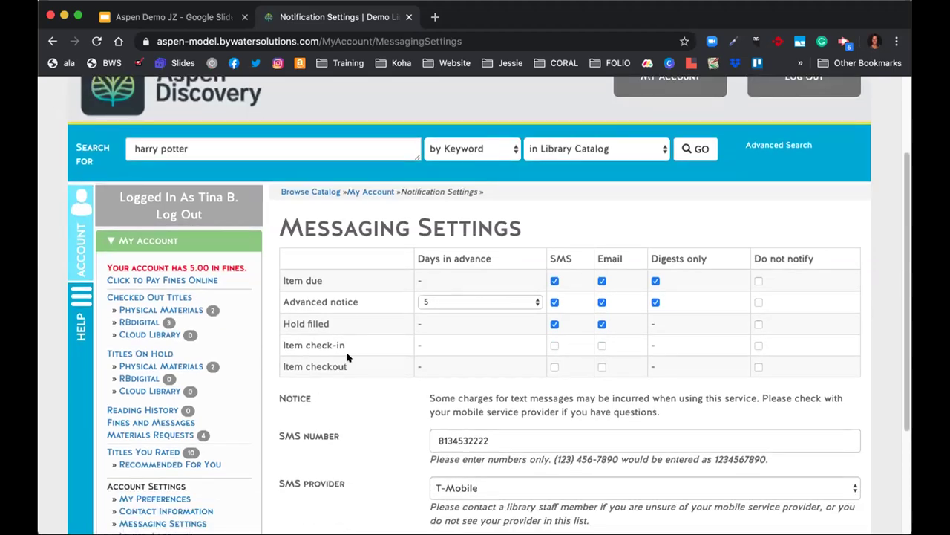
{"action": "scroll", "coordinate": [545, 459], "scroll_direction": "down", "scroll_amount": 1}
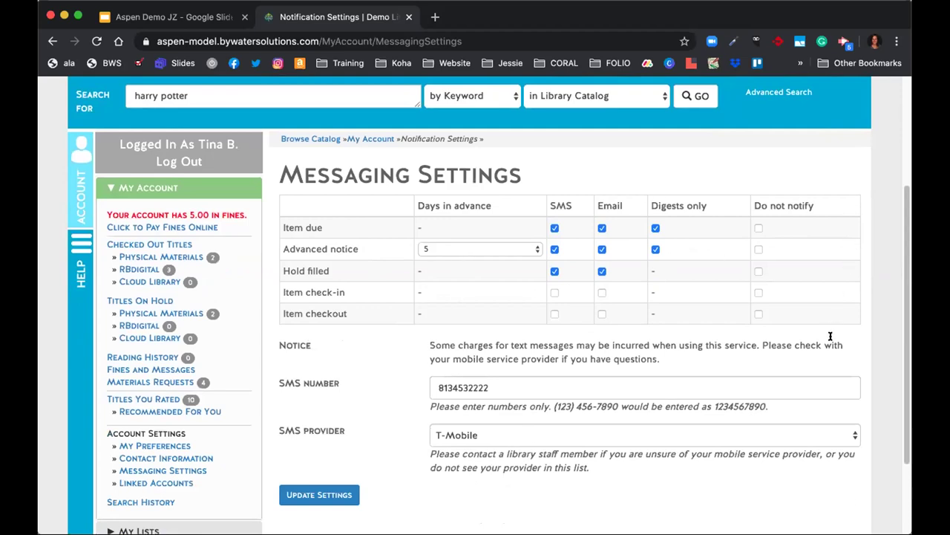
{"action": "scroll", "coordinate": [678, 314], "scroll_direction": "down", "scroll_amount": 1}
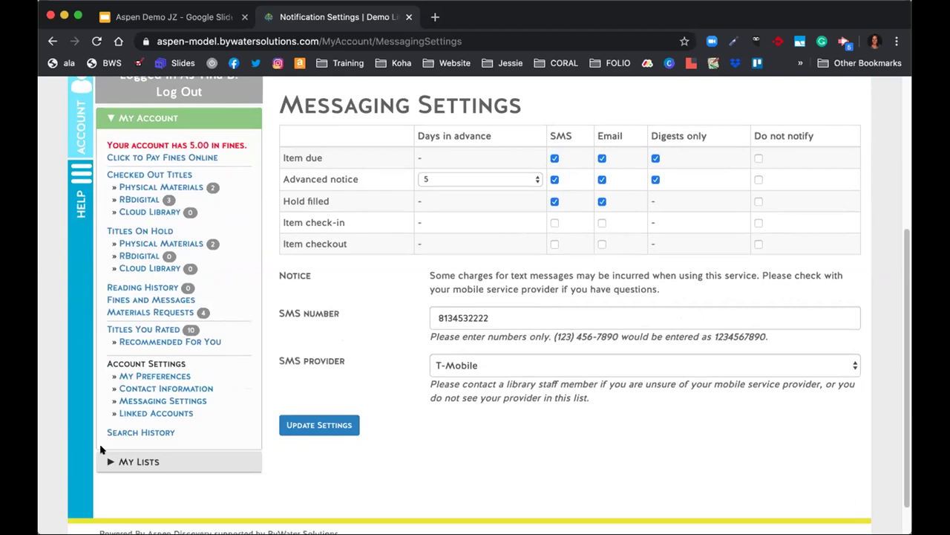
Open the Linked Accounts page and review the sections on accounts to manage and accounts with viewing access.
{"action": "left_click", "coordinate": [156, 414]}
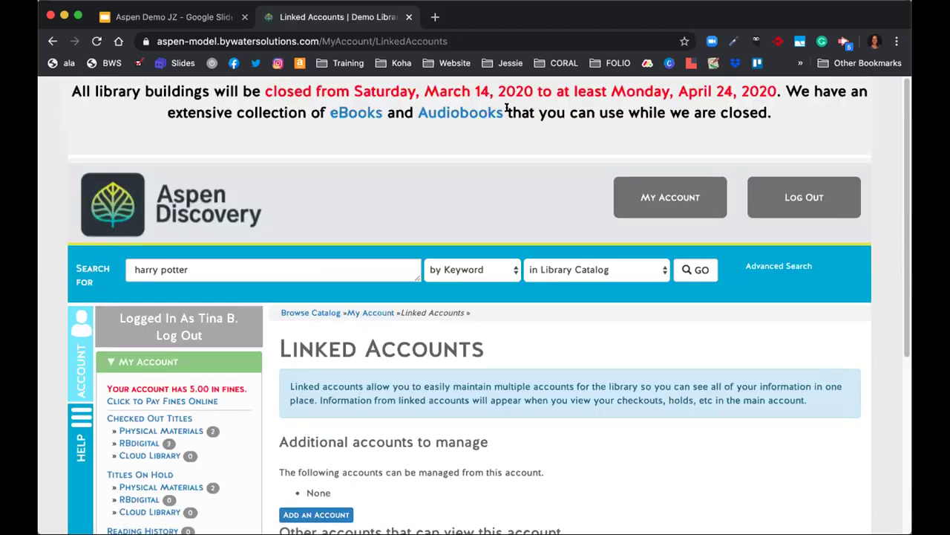
{"action": "scroll", "coordinate": [490, 312], "scroll_direction": "down", "scroll_amount": 2}
{"action": "scroll", "coordinate": [485, 361], "scroll_direction": "down", "scroll_amount": 2}
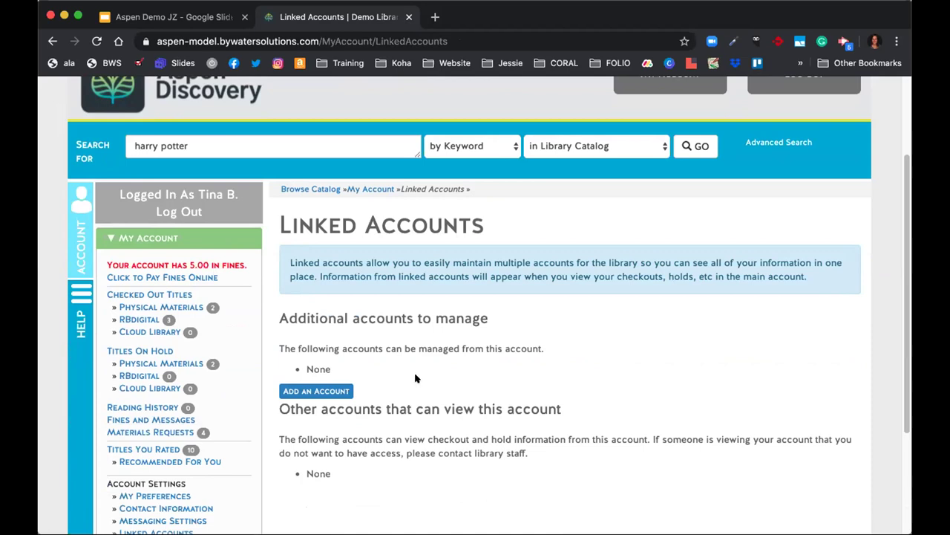
{"action": "scroll", "coordinate": [417, 379], "scroll_direction": "down", "scroll_amount": 2}
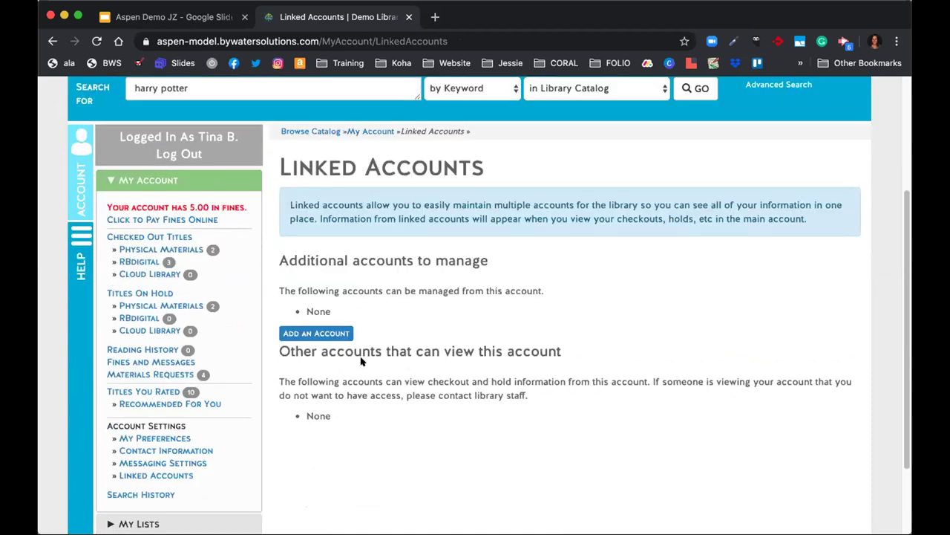
{"action": "scroll", "coordinate": [361, 364], "scroll_direction": "down", "scroll_amount": 2}
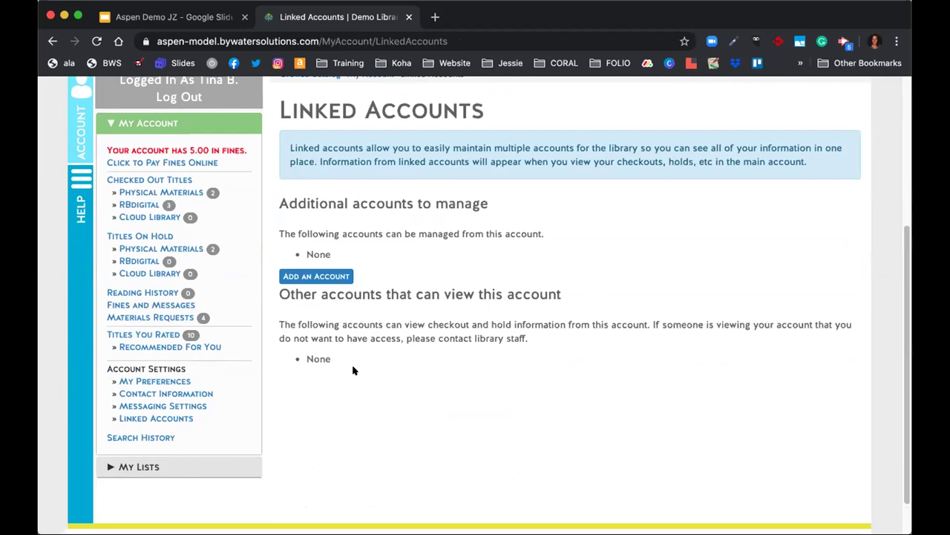
View the form for creating a new list under My Lists and close it without creating a list.
{"action": "left_click", "coordinate": [154, 467]}
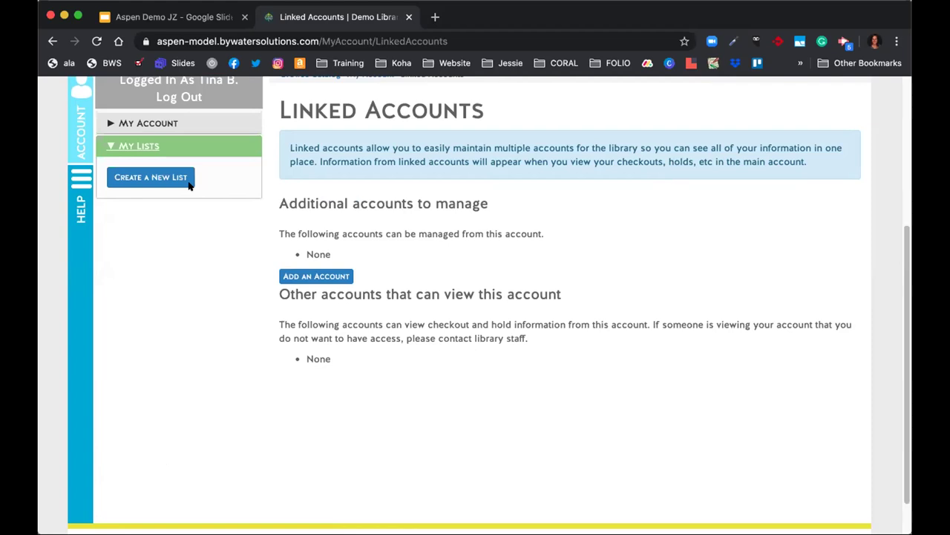
{"action": "left_click", "coordinate": [186, 179]}
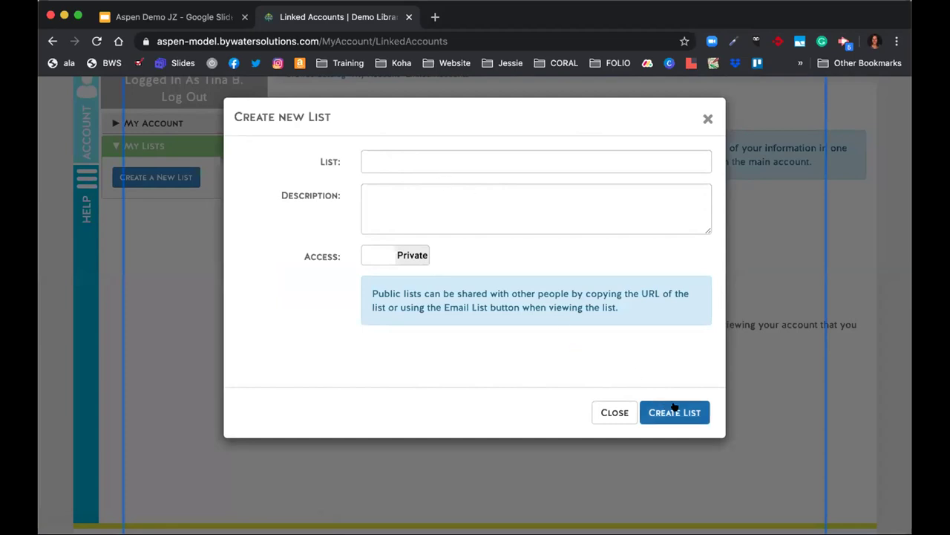
{"action": "left_click", "coordinate": [708, 119]}
Search the library catalog by keyword for "music" and view the Freegal placard above the results.
{"action": "scroll", "coordinate": [338, 394], "scroll_direction": "up", "scroll_amount": 5}
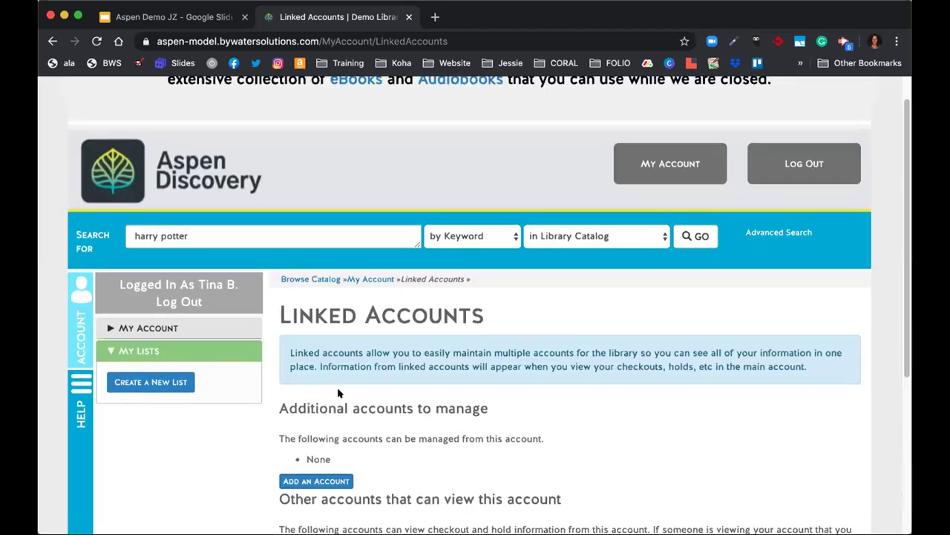
{"action": "left_click", "coordinate": [230, 263]}
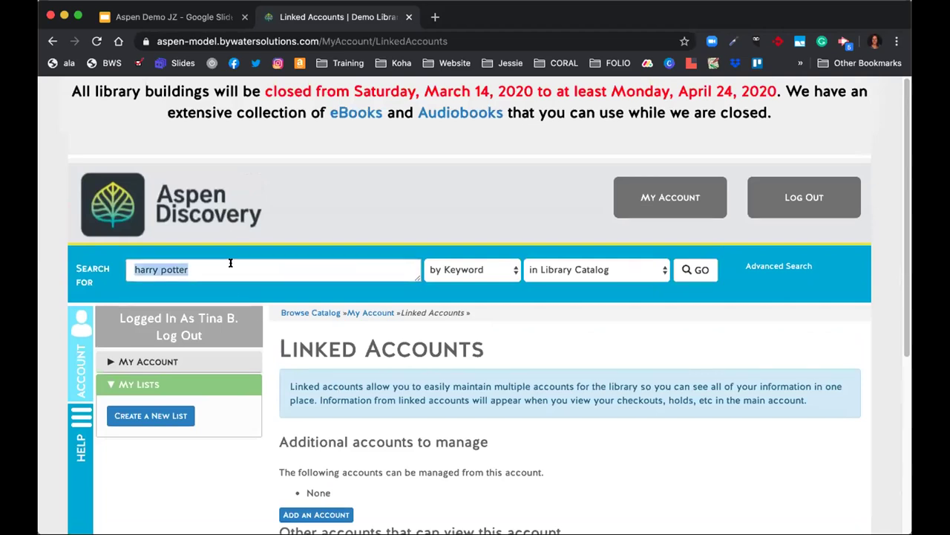
{"action": "key", "text": "BackSpace"}
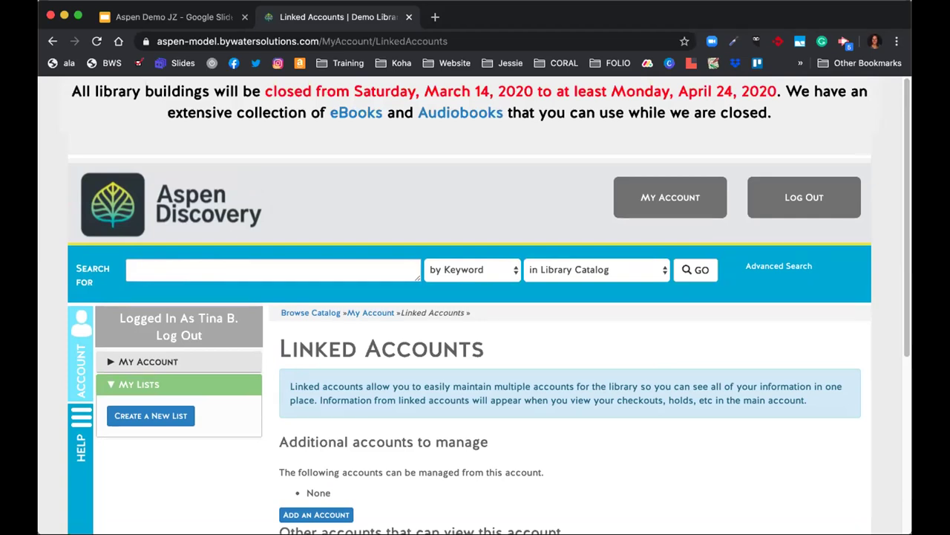
{"action": "type", "text": "music"}
{"action": "key", "text": "Return"}
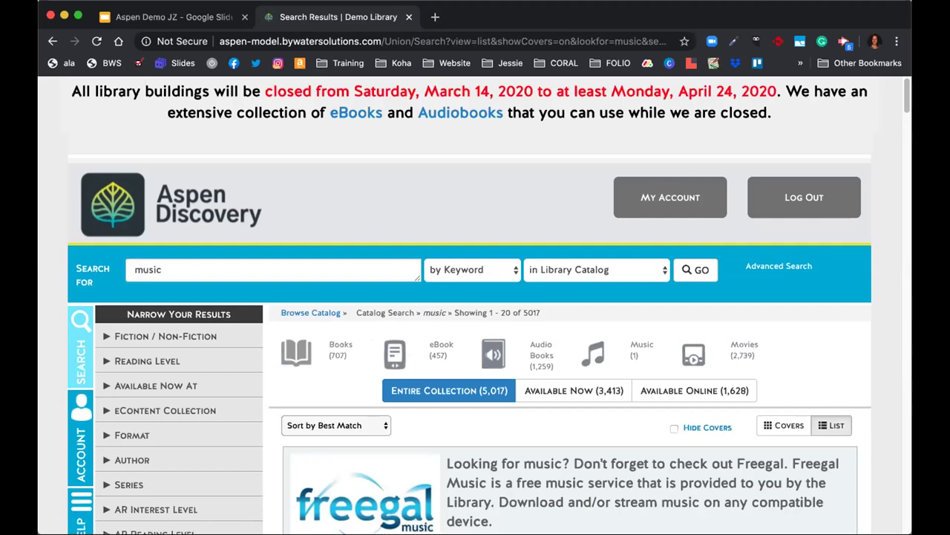
{"action": "scroll", "coordinate": [489, 306], "scroll_direction": "down", "scroll_amount": 3}
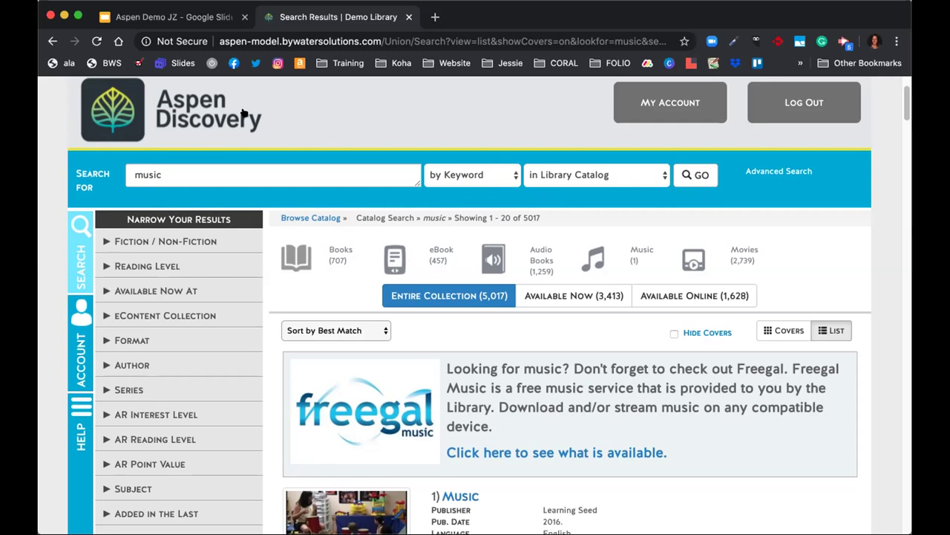
Search the library catalog for "room meeting" and examine the results down to the Explore More section.
{"action": "double_click", "coordinate": [176, 171]}
{"action": "type", "text": "r"}
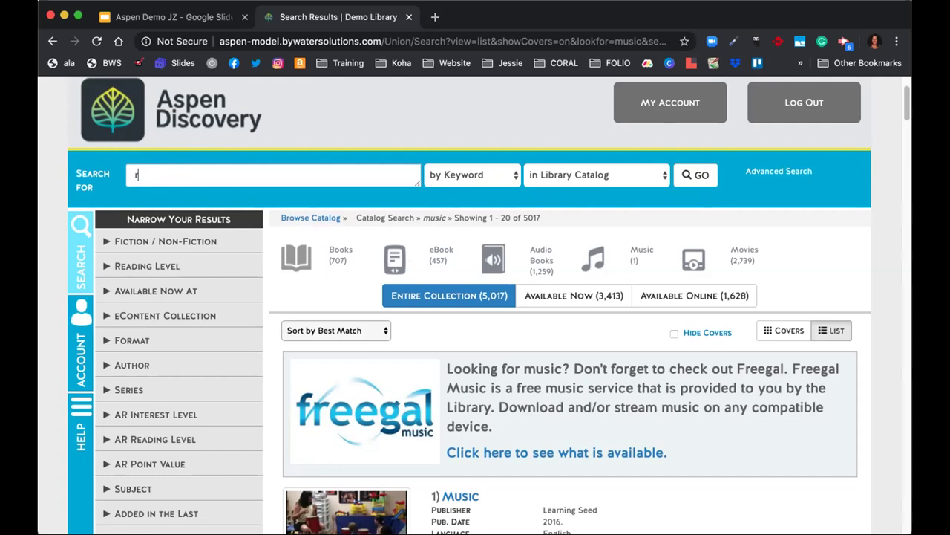
{"action": "type", "text": "oom meeting"}
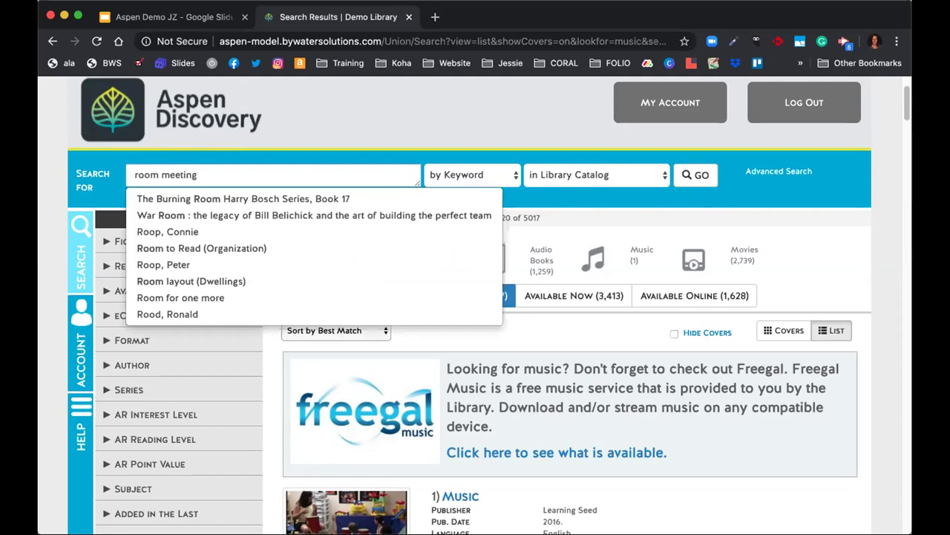
{"action": "key", "text": "Return"}
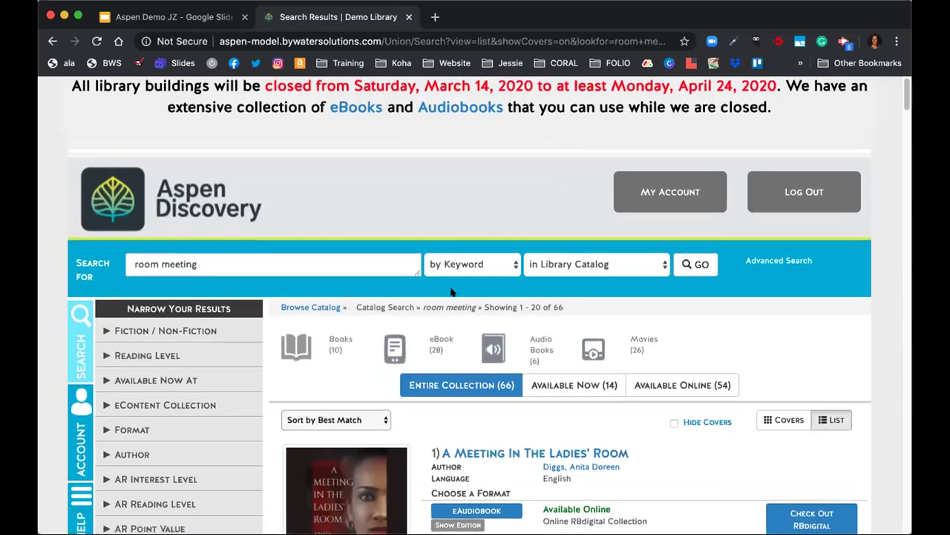
{"action": "scroll", "coordinate": [516, 326], "scroll_direction": "down", "scroll_amount": 2}
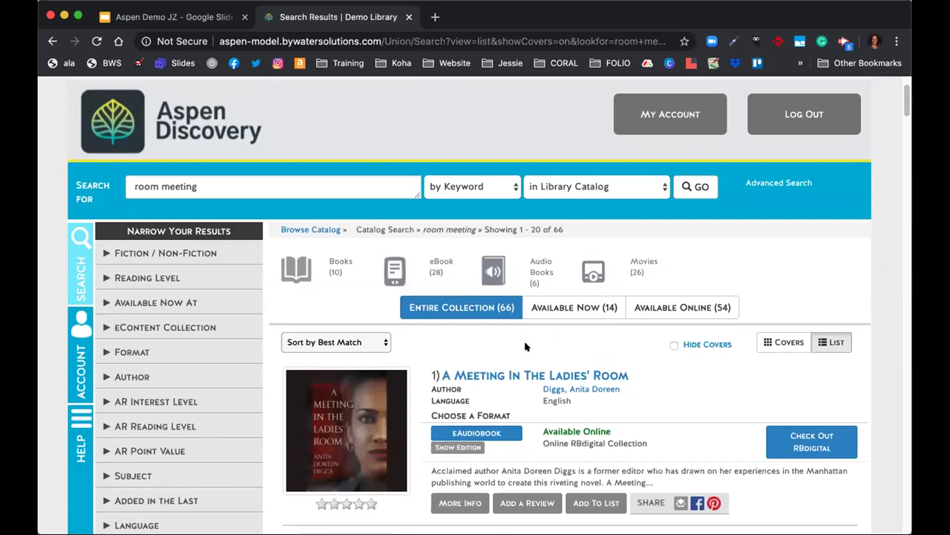
{"action": "scroll", "coordinate": [527, 339], "scroll_direction": "down", "scroll_amount": 1}
{"action": "scroll", "coordinate": [527, 339], "scroll_direction": "down", "scroll_amount": 8}
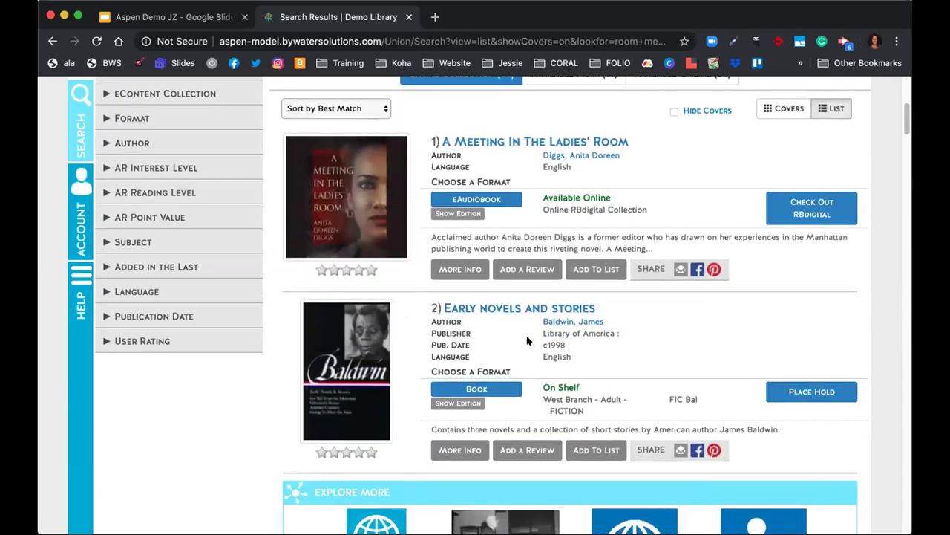
{"action": "scroll", "coordinate": [420, 413], "scroll_direction": "down", "scroll_amount": 2}
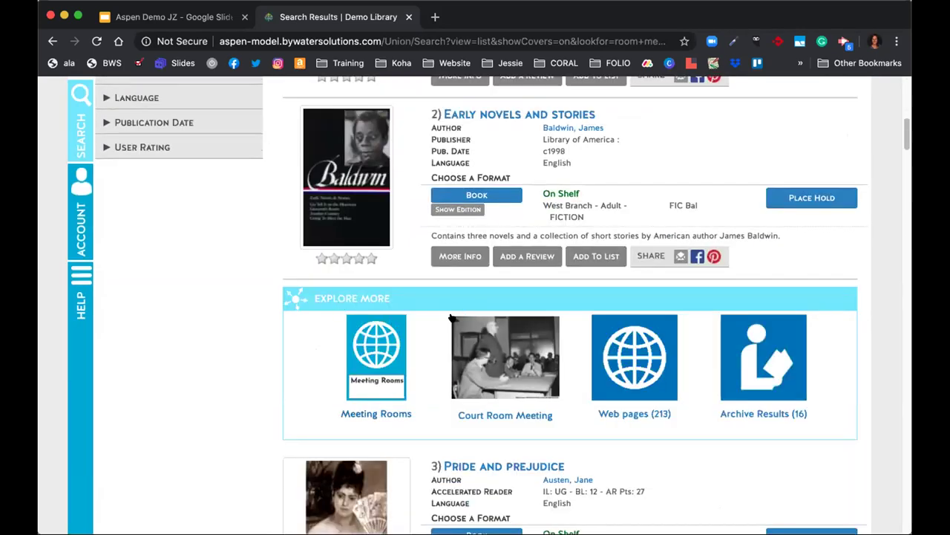
Open the Meeting Rooms page from the Explore More section, read it, and return to the search results.
{"action": "left_click", "coordinate": [377, 414]}
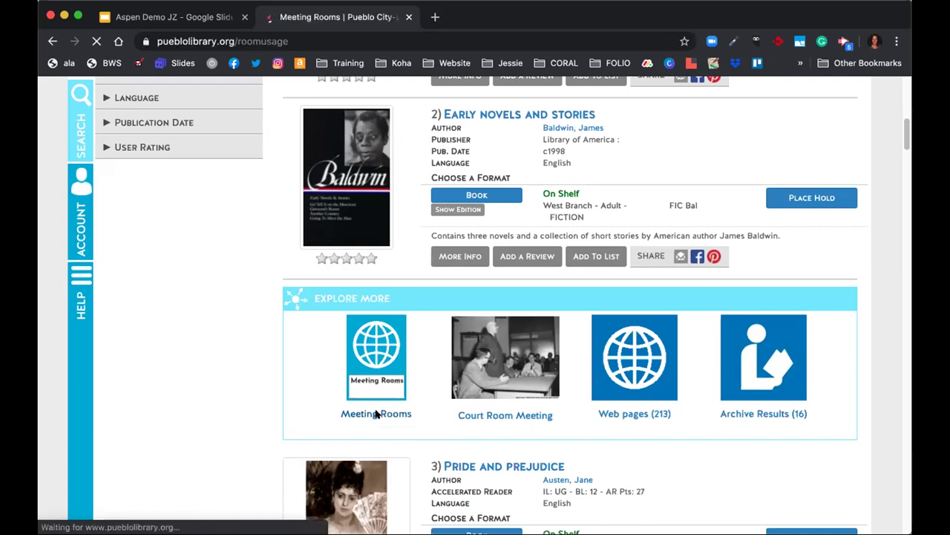
{"action": "scroll", "coordinate": [380, 410], "scroll_direction": "down", "scroll_amount": 2}
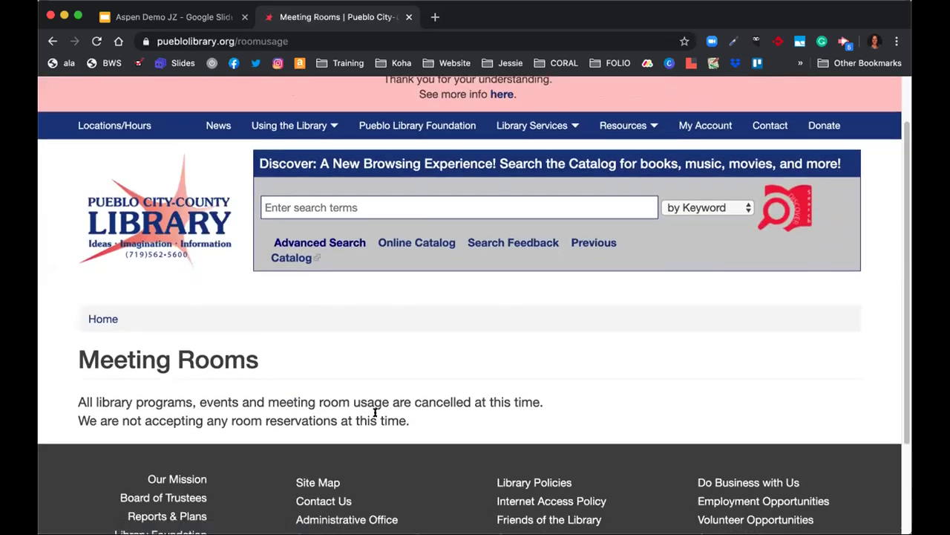
{"action": "scroll", "coordinate": [376, 412], "scroll_direction": "up", "scroll_amount": 1}
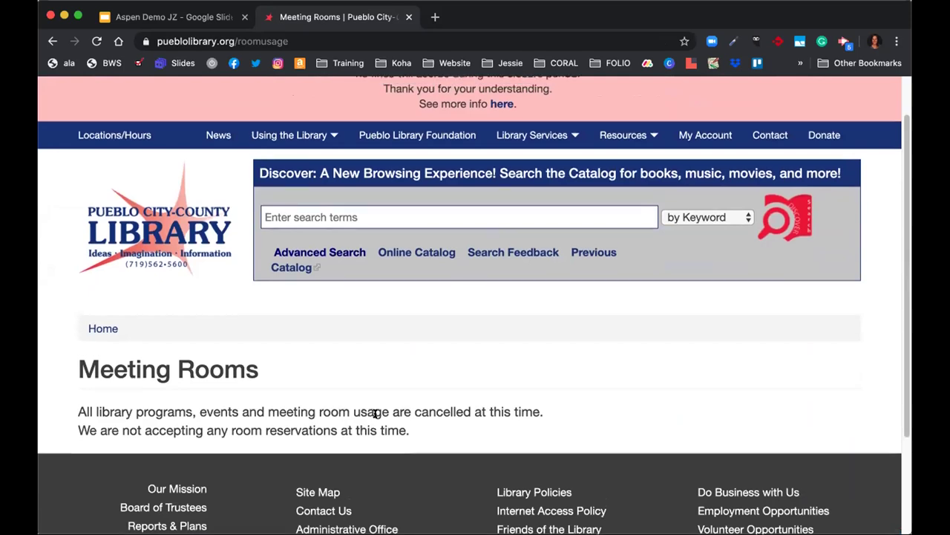
{"action": "scroll", "coordinate": [312, 245], "scroll_direction": "up", "scroll_amount": 1}
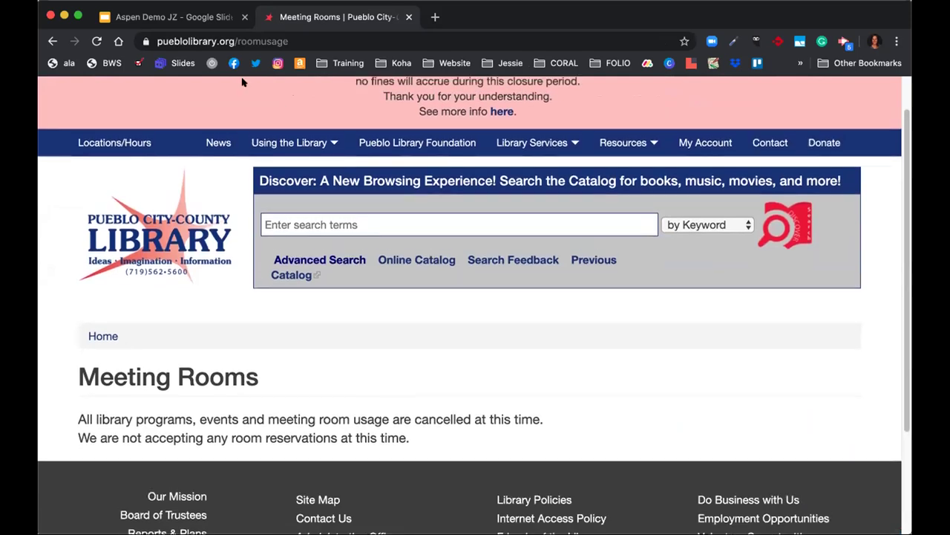
{"action": "left_click", "coordinate": [51, 41]}
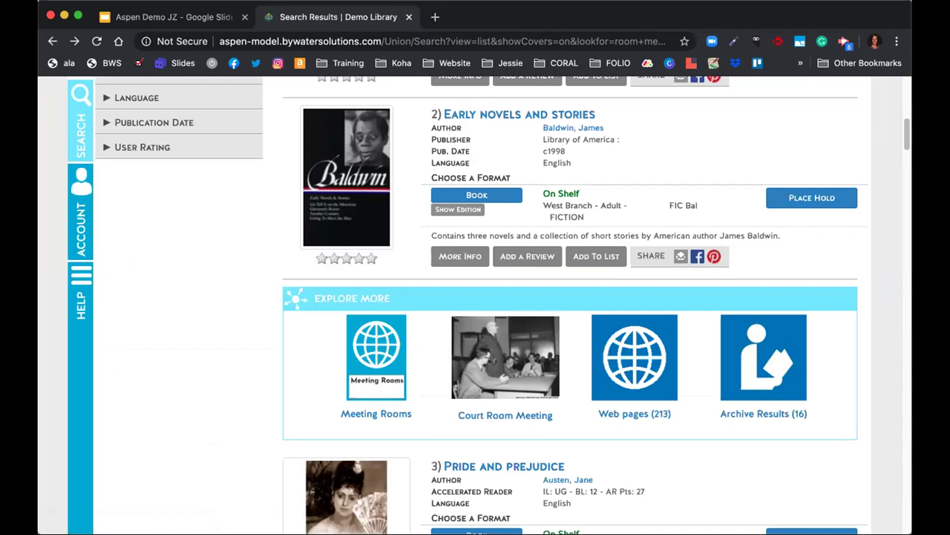
{"action": "scroll", "coordinate": [161, 269], "scroll_direction": "up", "scroll_amount": 10}
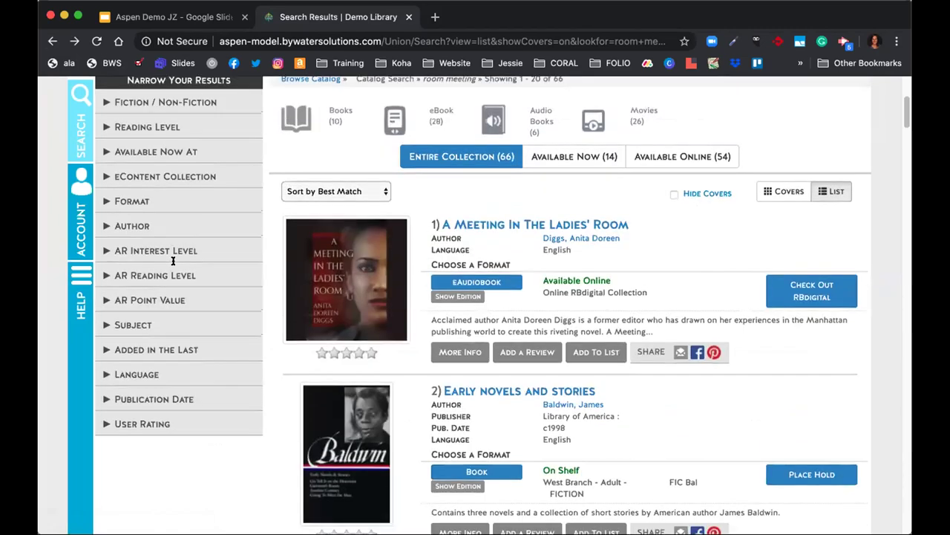
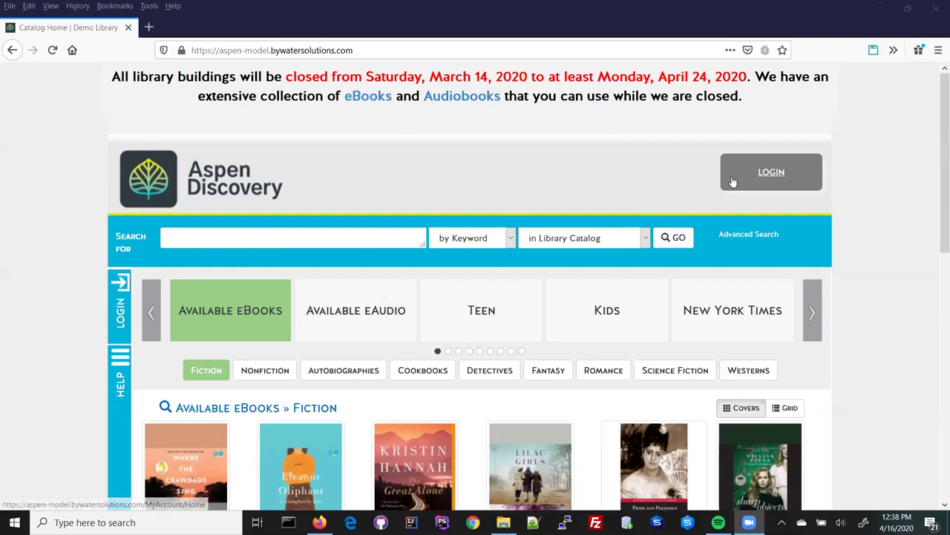
Log in to the demo library with the saved username and password.
{"action": "left_click", "coordinate": [781, 174]}
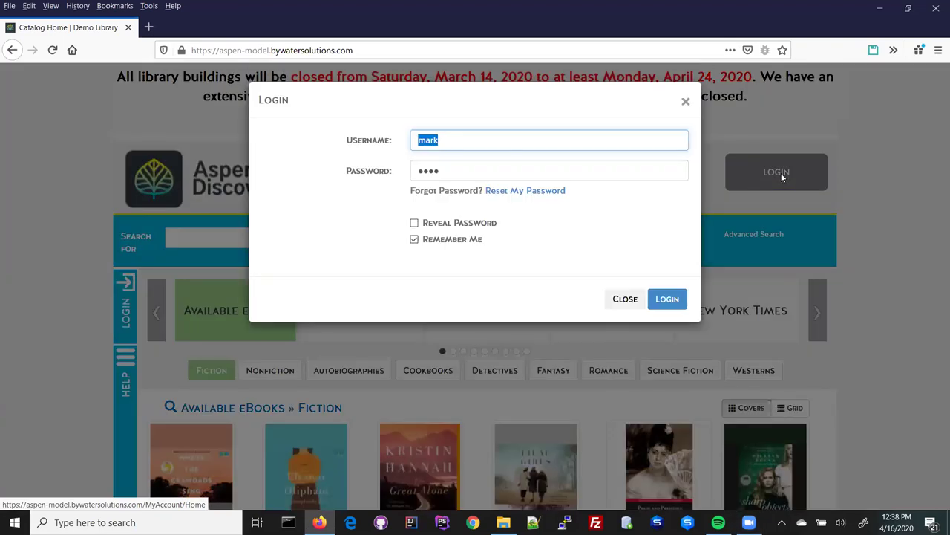
{"action": "left_click", "coordinate": [653, 275]}
{"action": "left_click", "coordinate": [668, 299]}
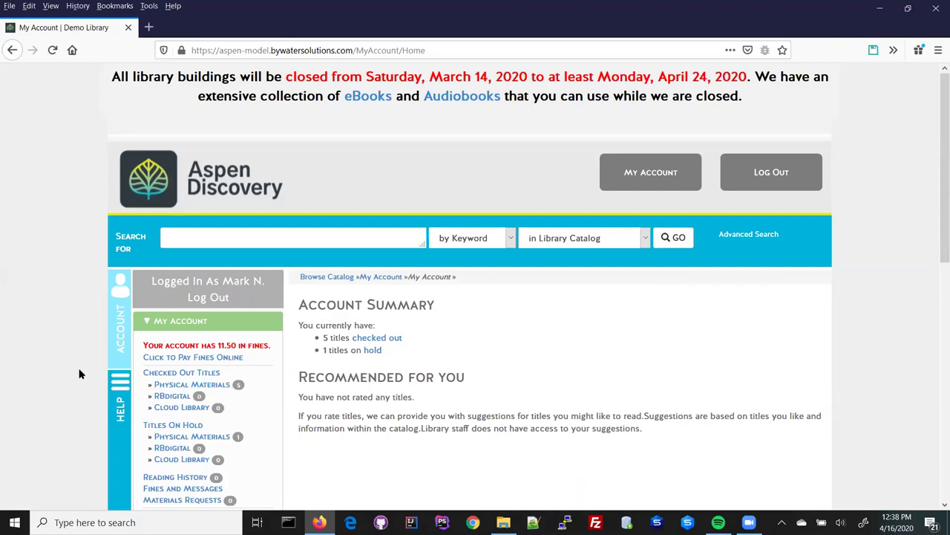
Open the Usage Dashboard under System Reports and examine its general usage and search statistics.
{"action": "scroll", "coordinate": [246, 357], "scroll_direction": "down", "scroll_amount": 3}
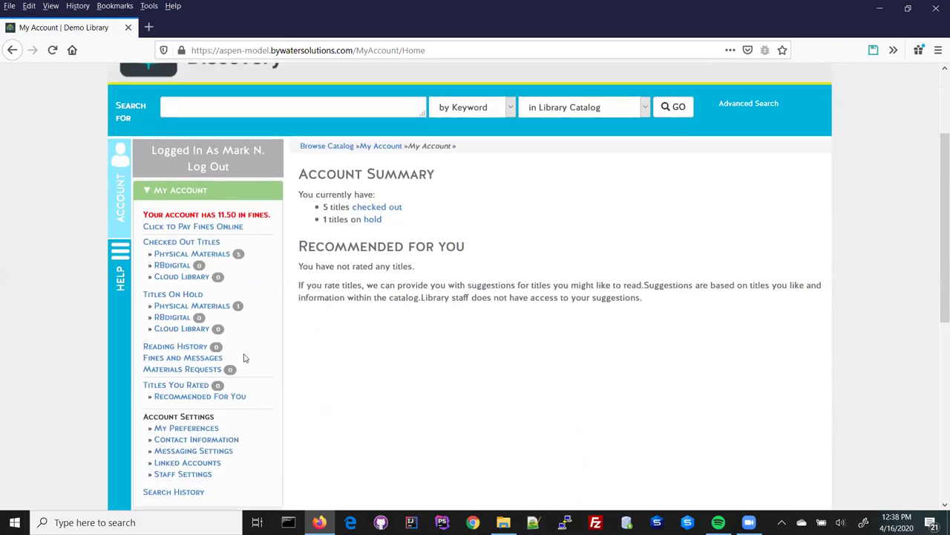
{"action": "scroll", "coordinate": [243, 375], "scroll_direction": "down", "scroll_amount": 4}
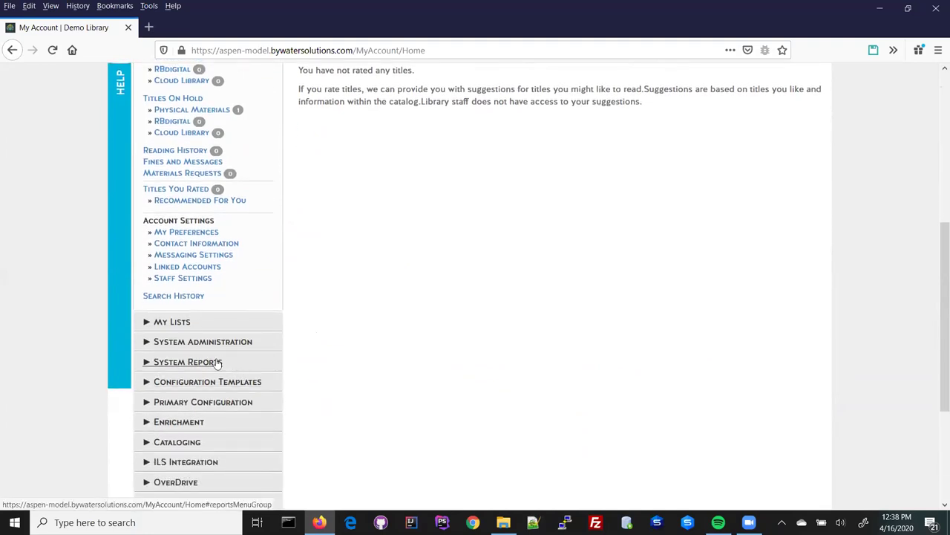
{"action": "left_click", "coordinate": [217, 362]}
{"action": "scroll", "coordinate": [228, 356], "scroll_direction": "down", "scroll_amount": 3}
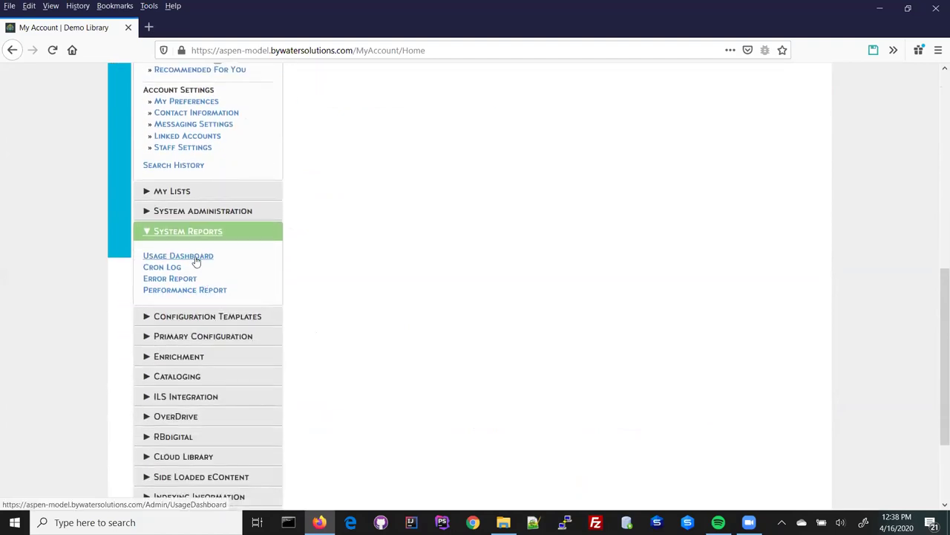
{"action": "left_click", "coordinate": [195, 262]}
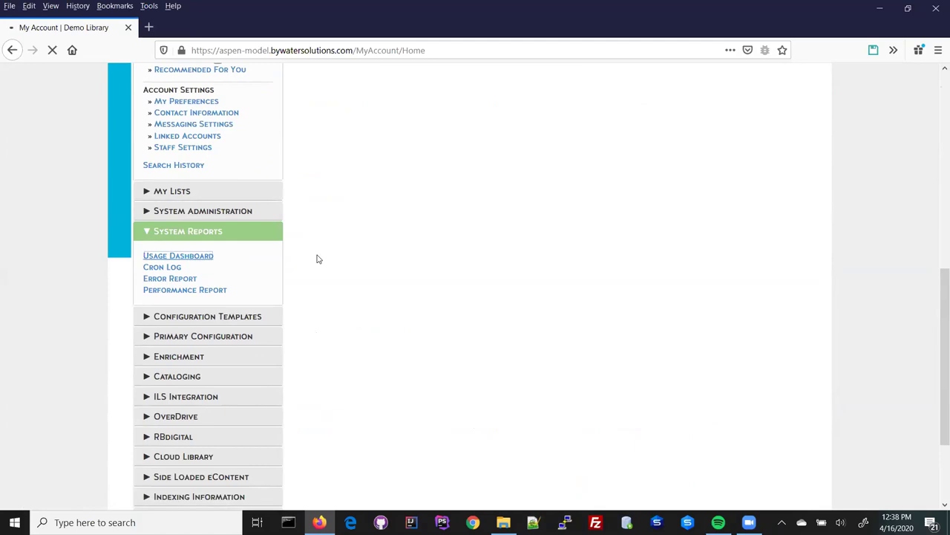
{"action": "scroll", "coordinate": [317, 264], "scroll_direction": "down", "scroll_amount": 3}
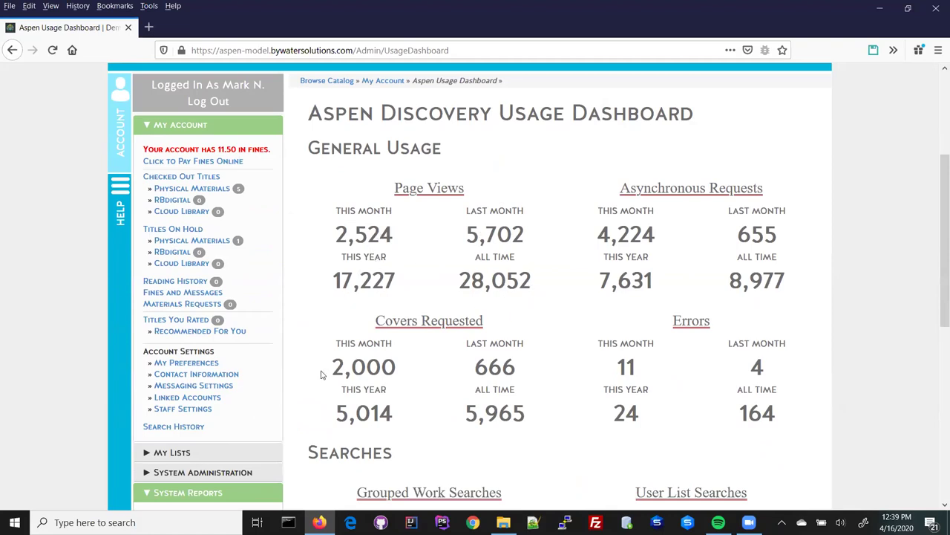
{"action": "scroll", "coordinate": [446, 336], "scroll_direction": "down", "scroll_amount": 1}
{"action": "scroll", "coordinate": [447, 335], "scroll_direction": "down", "scroll_amount": 5}
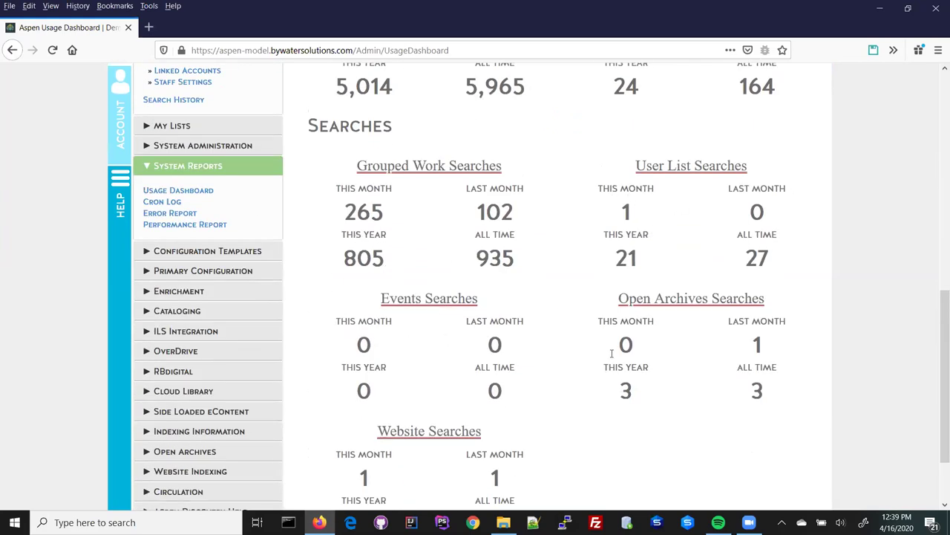
{"action": "scroll", "coordinate": [510, 416], "scroll_direction": "down", "scroll_amount": 2}
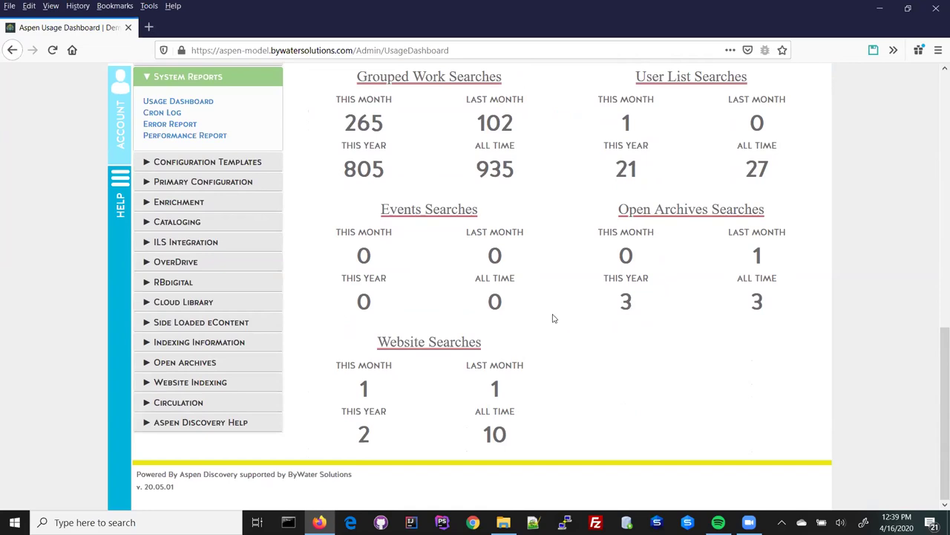
{"action": "scroll", "coordinate": [395, 330], "scroll_direction": "up", "scroll_amount": 5}
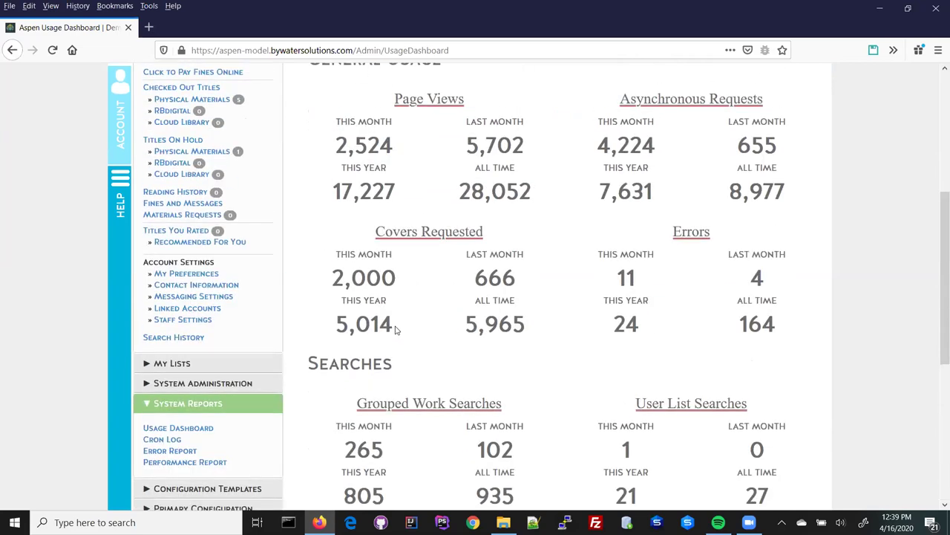
{"action": "scroll", "coordinate": [394, 331], "scroll_direction": "up", "scroll_amount": 5}
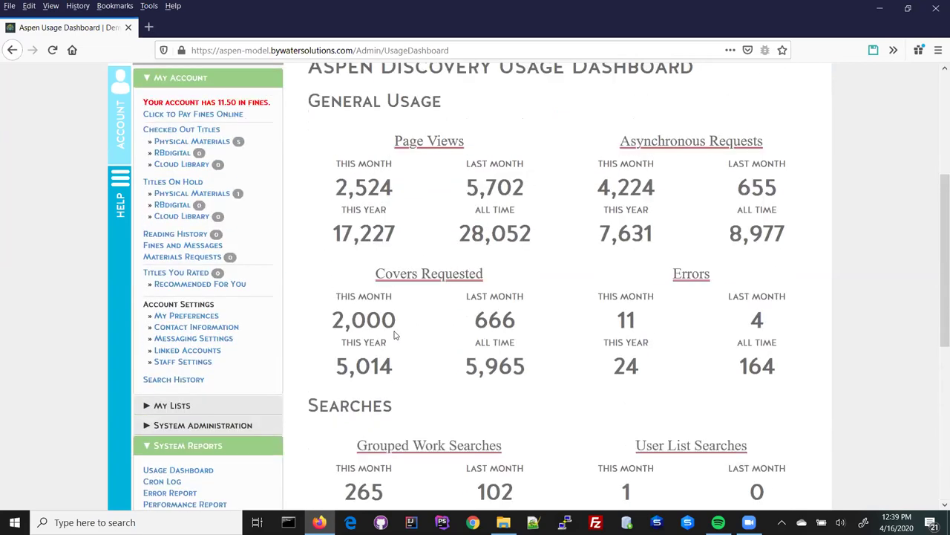
Return to the browse catalog and open the full search results for the Available eAudio » Fiction category.
{"action": "left_click", "coordinate": [334, 279]}
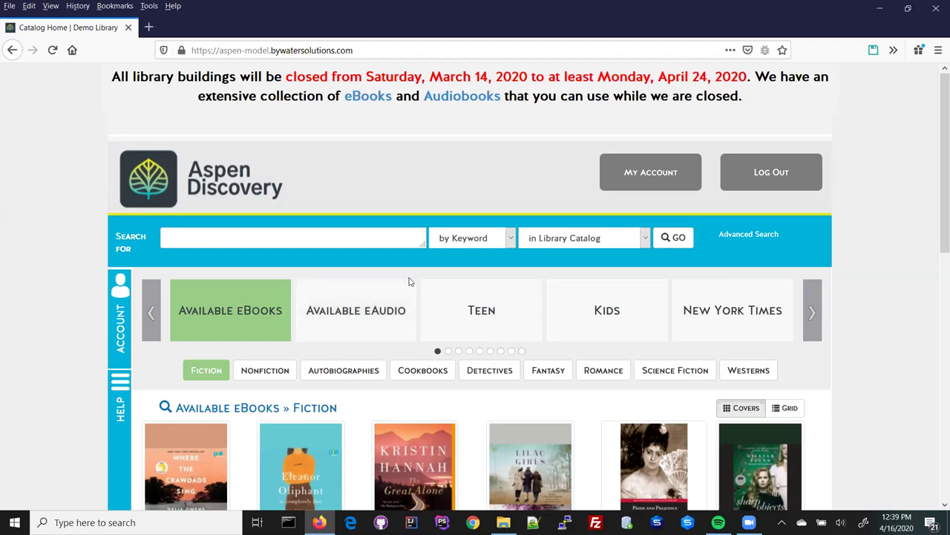
{"action": "left_click", "coordinate": [356, 313]}
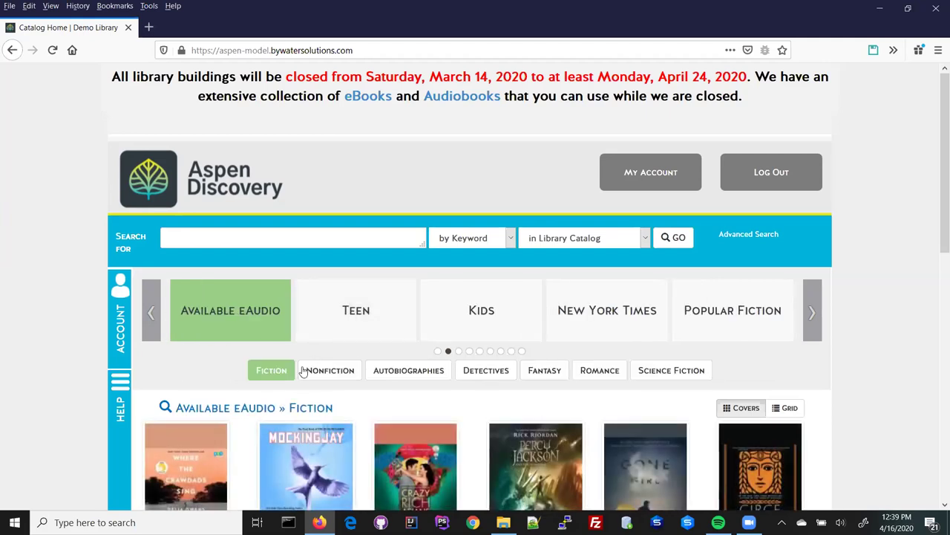
{"action": "left_click", "coordinate": [304, 409]}
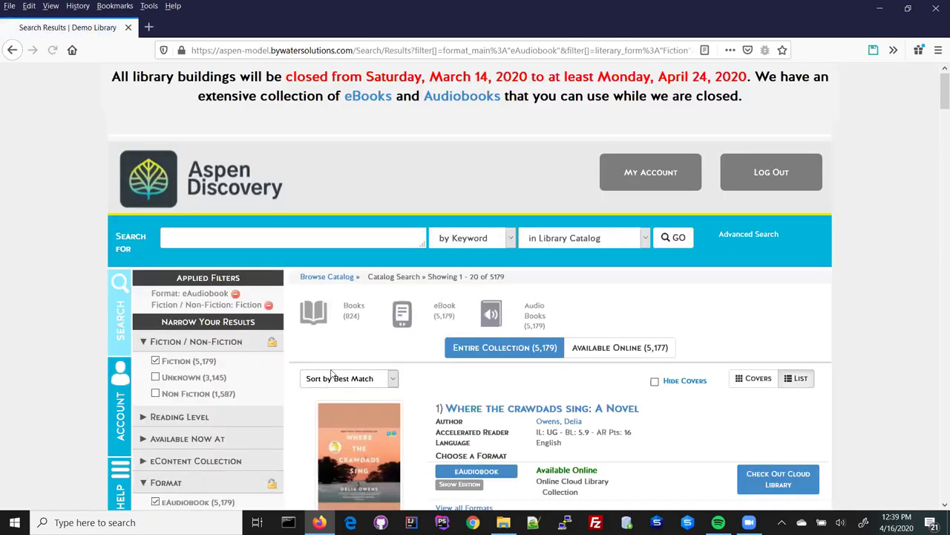
Narrow the eAudiobook fiction results to the subjects "FICTION -- Historical" and "Historical fiction" from the full subject list.
{"action": "scroll", "coordinate": [331, 374], "scroll_direction": "down", "scroll_amount": 3}
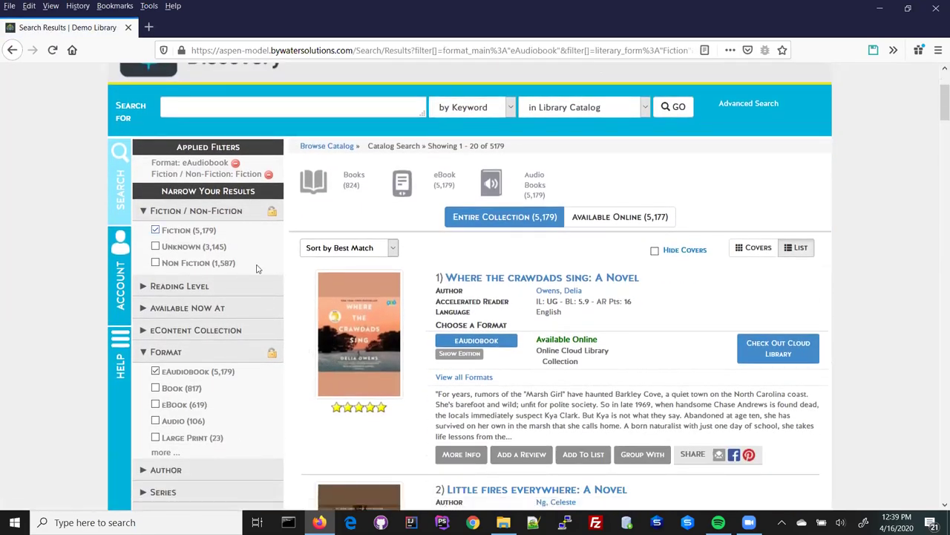
{"action": "scroll", "coordinate": [262, 343], "scroll_direction": "down", "scroll_amount": 3}
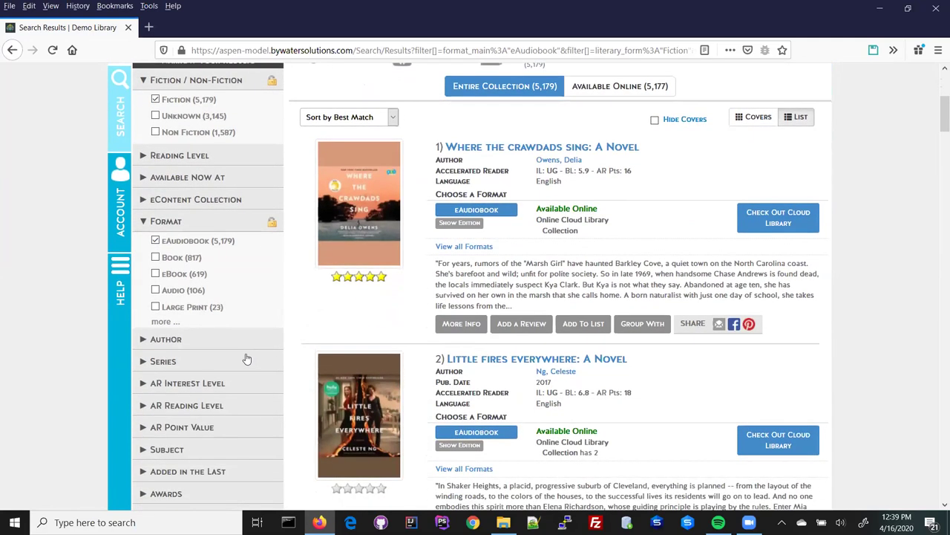
{"action": "left_click", "coordinate": [172, 385]}
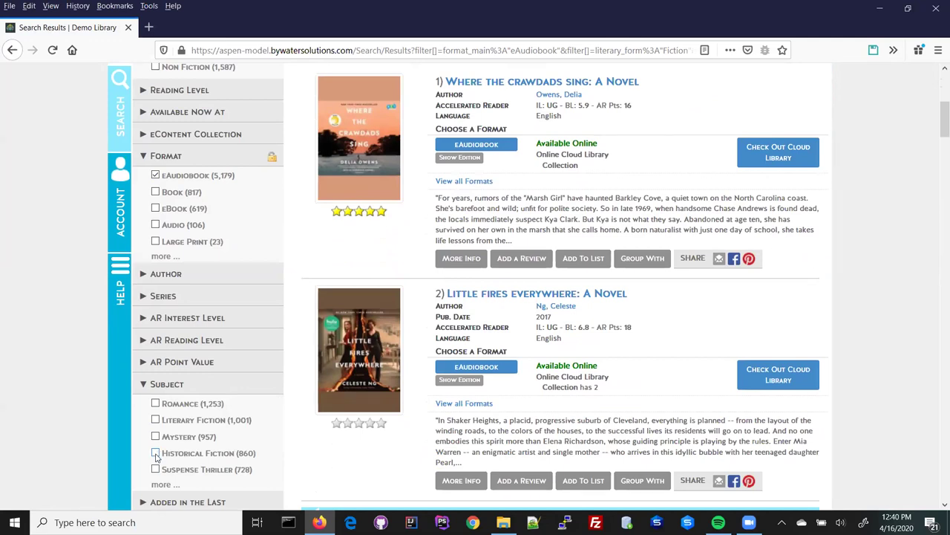
{"action": "left_click", "coordinate": [165, 484]}
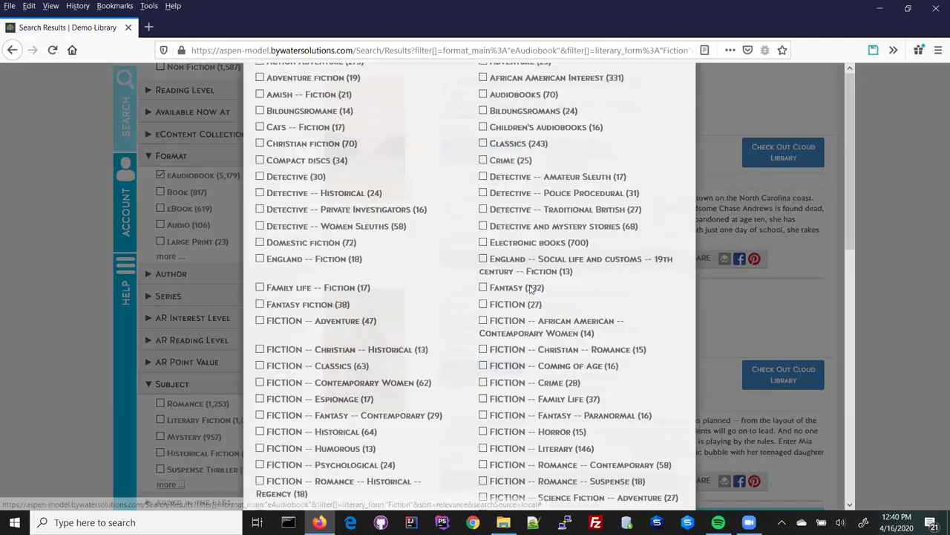
{"action": "scroll", "coordinate": [524, 304], "scroll_direction": "down", "scroll_amount": 4}
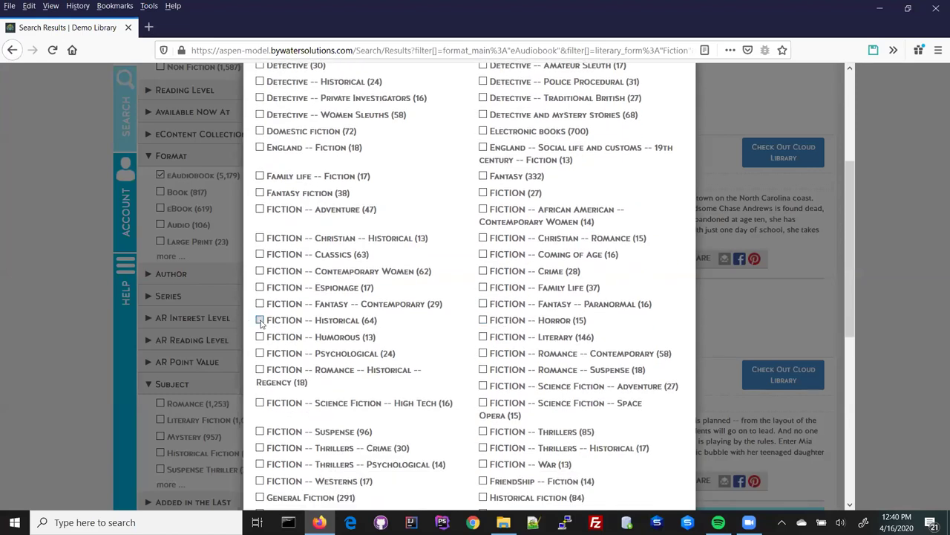
{"action": "scroll", "coordinate": [526, 295], "scroll_direction": "down", "scroll_amount": 3}
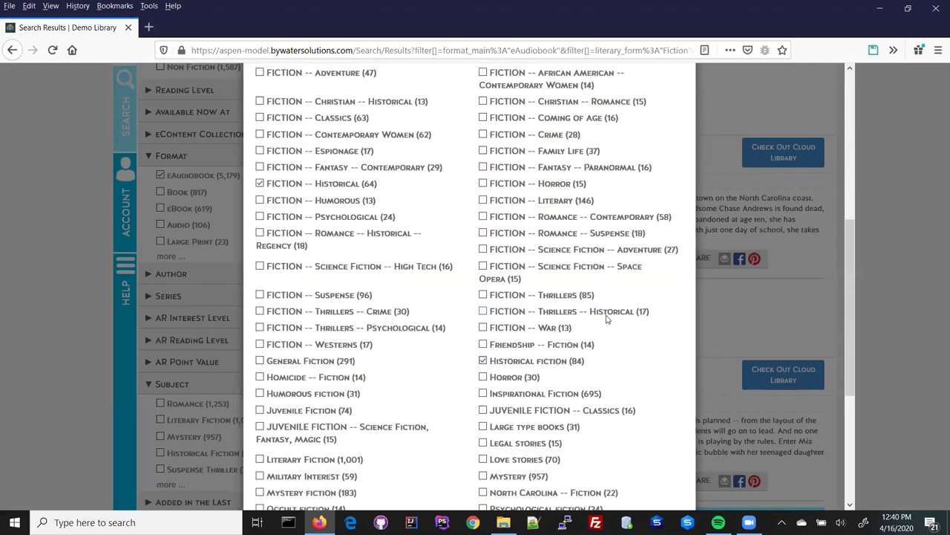
{"action": "scroll", "coordinate": [606, 321], "scroll_direction": "down", "scroll_amount": 5}
{"action": "left_click", "coordinate": [647, 468]}
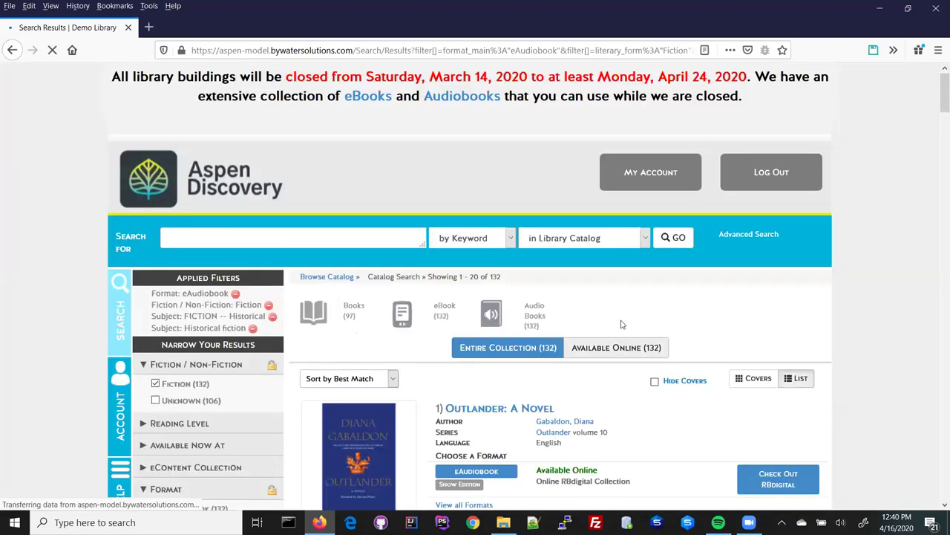
Add the filtered search to the home page as browse category "Historical Fiction", a sub-category of Available eAudio (main_available_eaudio), and dismiss the confirmation.
{"action": "scroll", "coordinate": [622, 324], "scroll_direction": "down", "scroll_amount": 5}
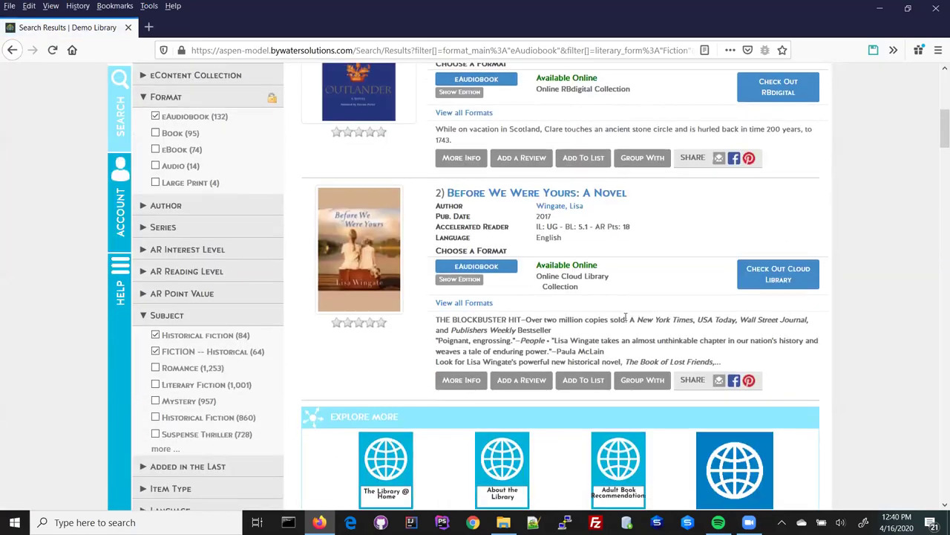
{"action": "scroll", "coordinate": [625, 318], "scroll_direction": "down", "scroll_amount": 18}
{"action": "scroll", "coordinate": [625, 318], "scroll_direction": "down", "scroll_amount": 20}
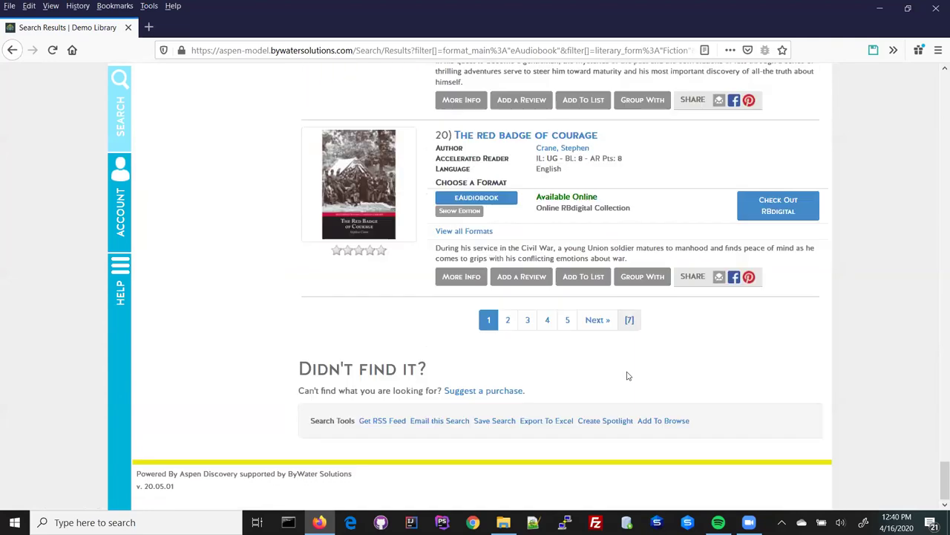
{"action": "left_click", "coordinate": [657, 420]}
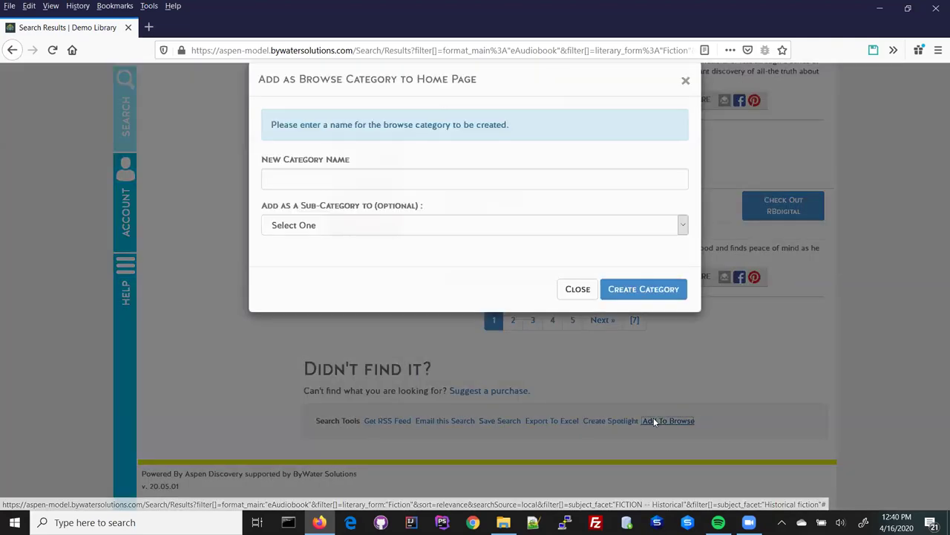
{"action": "left_click", "coordinate": [389, 197]}
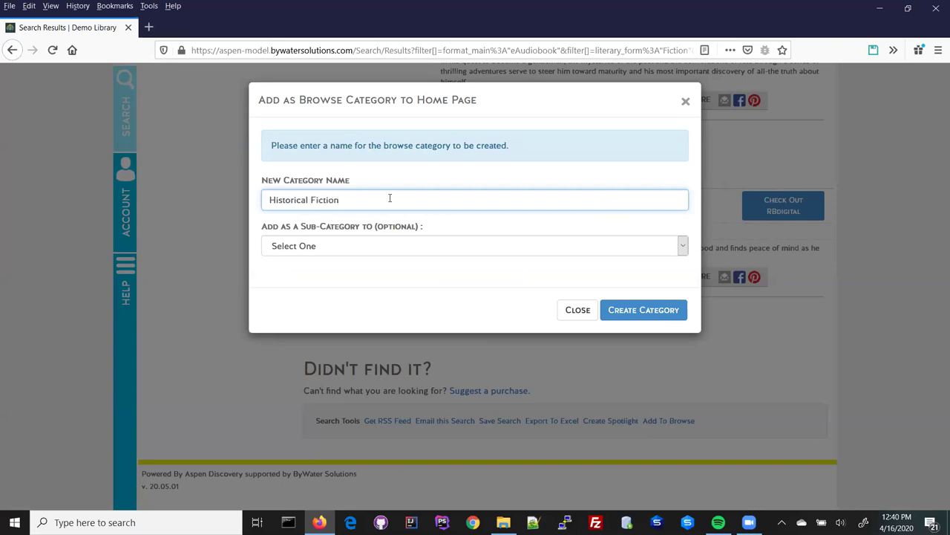
{"action": "left_click", "coordinate": [396, 254]}
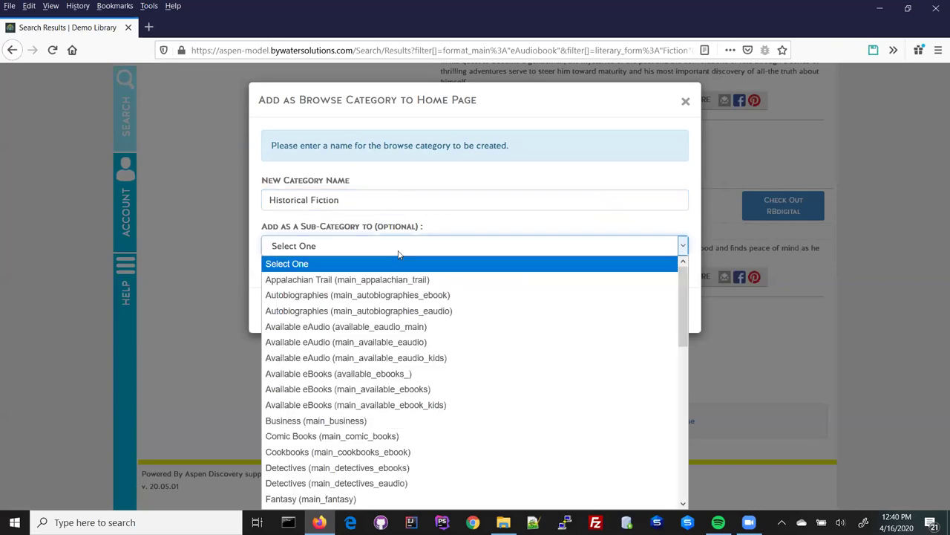
{"action": "left_click", "coordinate": [405, 341]}
{"action": "left_click", "coordinate": [656, 313]}
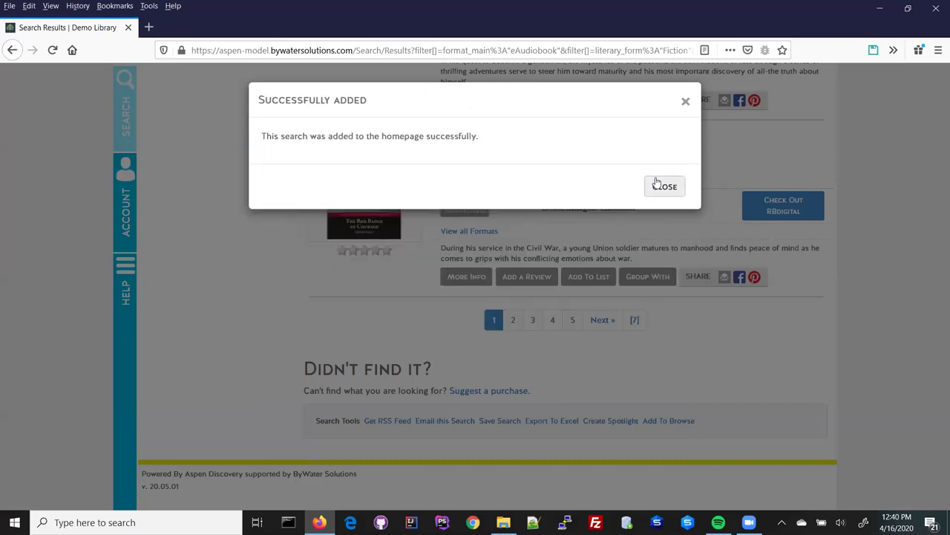
{"action": "left_click", "coordinate": [659, 188]}
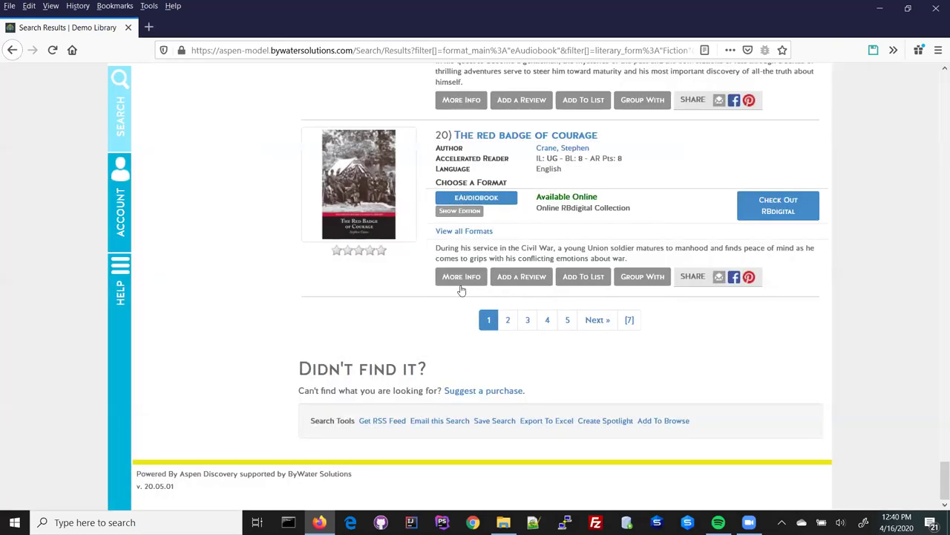
Return to the browse catalog and open the Available eAudio category to check its sub-categories.
{"action": "scroll", "coordinate": [608, 255], "scroll_direction": "up", "scroll_amount": 10}
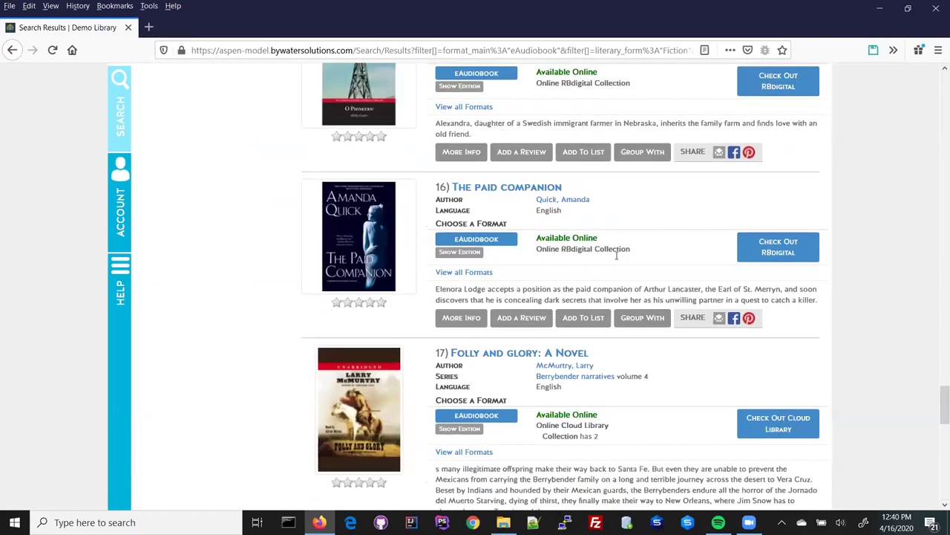
{"action": "scroll", "coordinate": [617, 255], "scroll_direction": "up", "scroll_amount": 20}
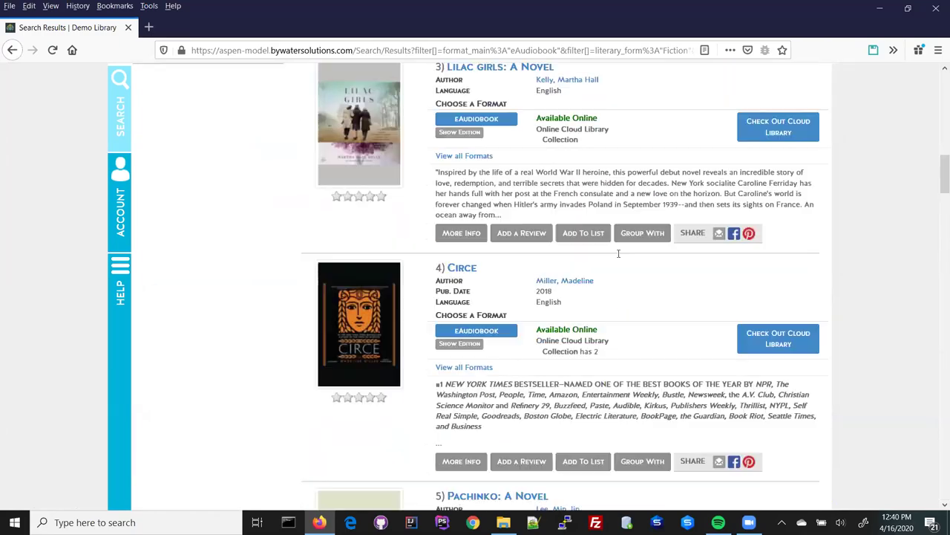
{"action": "scroll", "coordinate": [618, 253], "scroll_direction": "up", "scroll_amount": 15}
{"action": "left_click", "coordinate": [330, 277]}
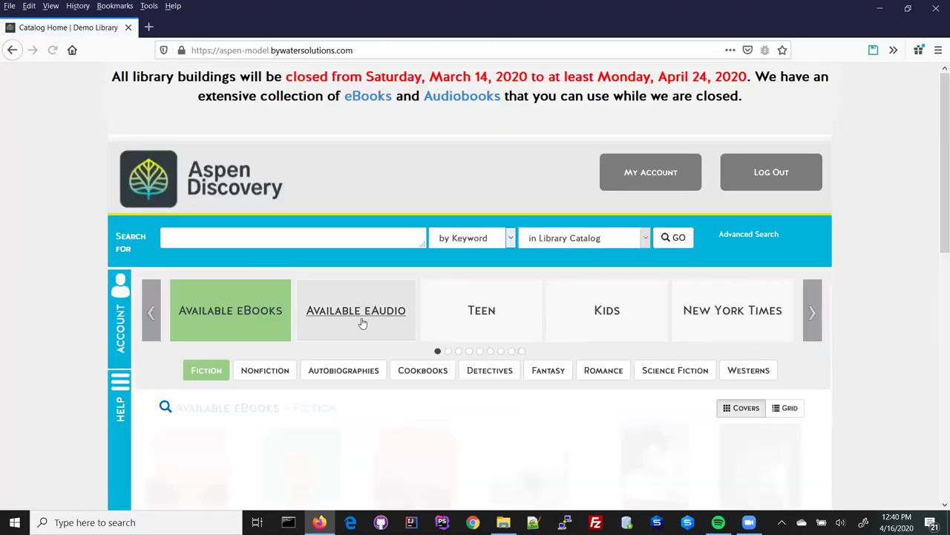
{"action": "left_click", "coordinate": [363, 319]}
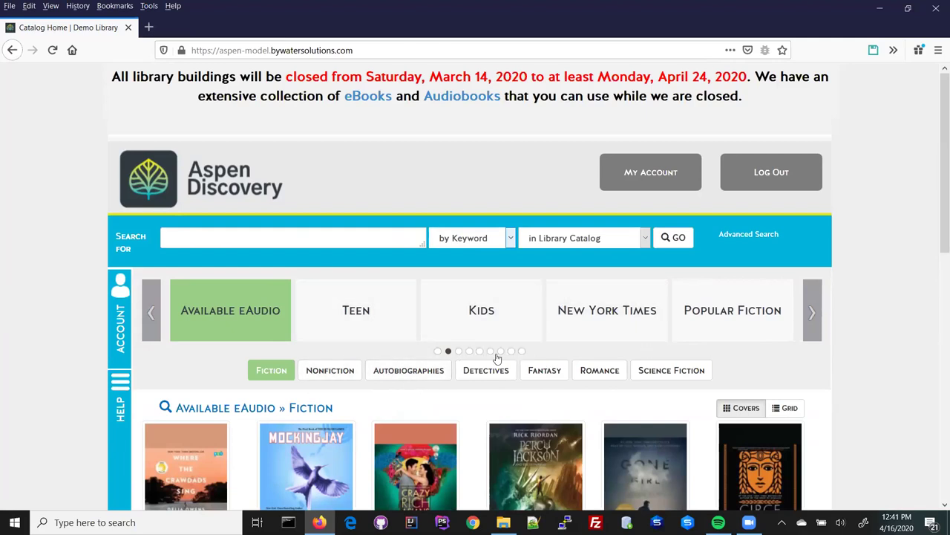
Look through the remaining home page browse categories up to Available eBooks, returning to Available eAudio.
{"action": "left_click", "coordinate": [810, 313]}
{"action": "left_click", "coordinate": [809, 313]}
{"action": "left_click", "coordinate": [810, 313]}
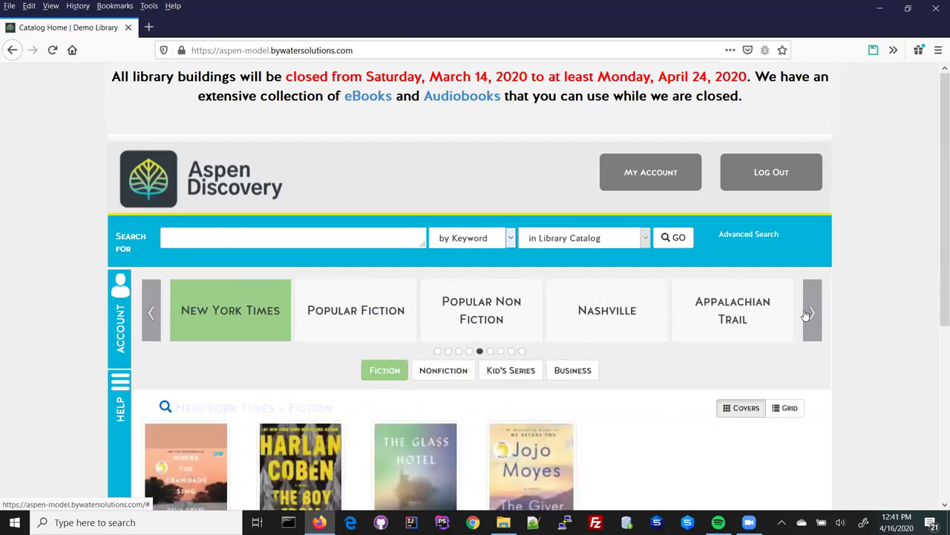
{"action": "left_click", "coordinate": [809, 312]}
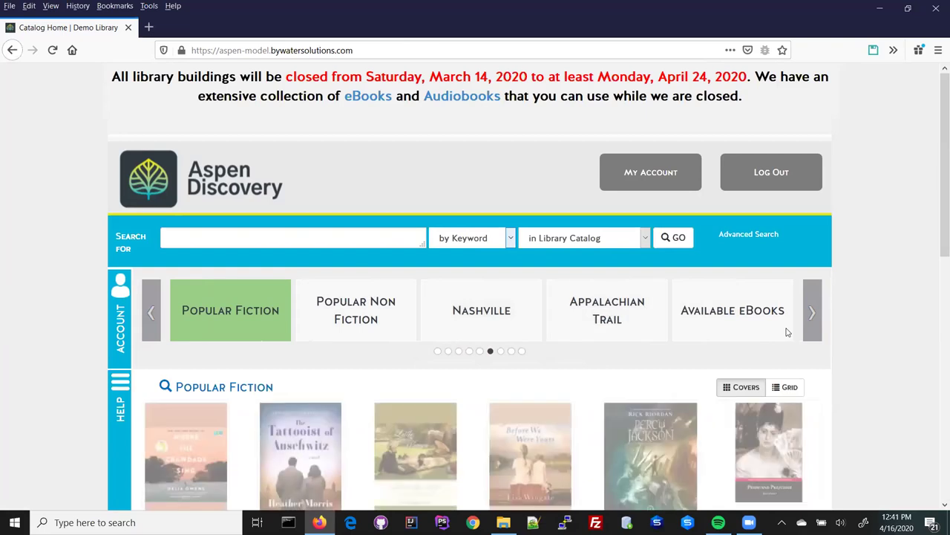
{"action": "left_click", "coordinate": [726, 319]}
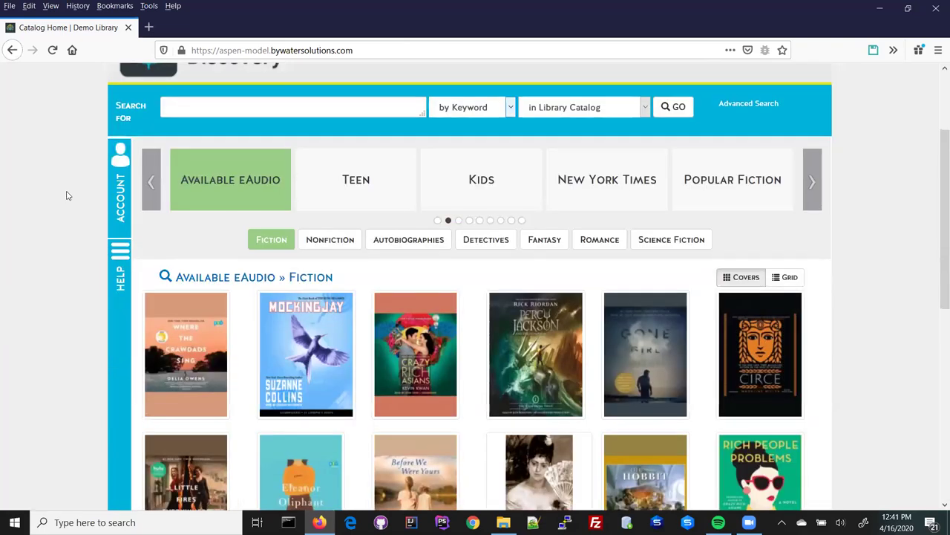
Open the full search results for Available eAudio » Fiction and narrow them to the subject Historical Fiction.
{"action": "left_click", "coordinate": [252, 277]}
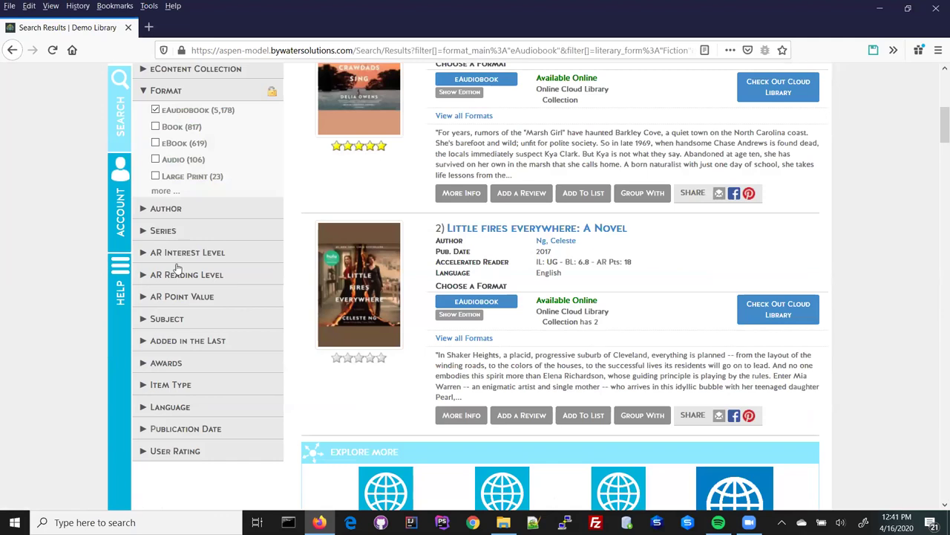
{"action": "left_click", "coordinate": [176, 320]}
{"action": "left_click", "coordinate": [155, 387]}
{"action": "scroll", "coordinate": [178, 223], "scroll_direction": "down", "scroll_amount": 3}
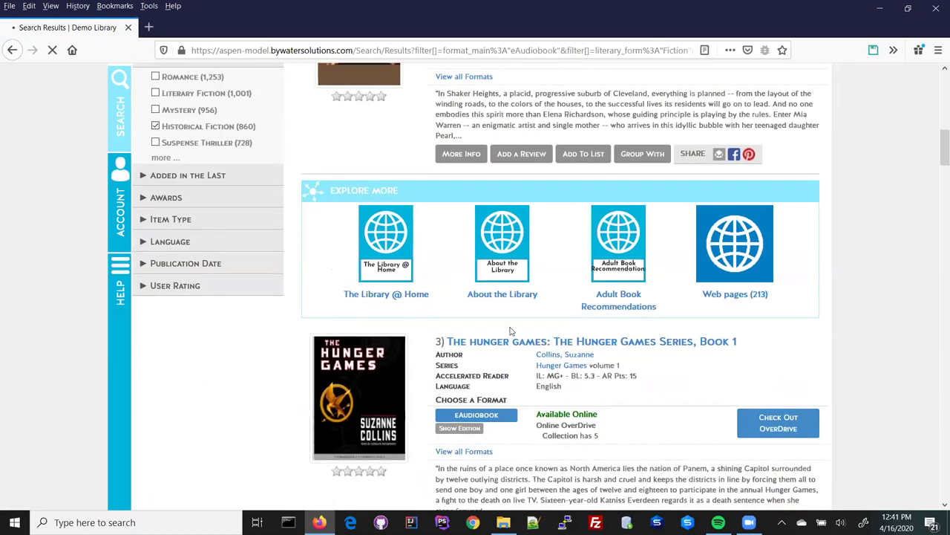
Add the filtered search to the home page as browse category "Historical Fiction eAudio", a sub-category of Available eAudio (available_eaudio_main), and dismiss the confirmation.
{"action": "scroll", "coordinate": [786, 198], "scroll_direction": "down", "scroll_amount": 8}
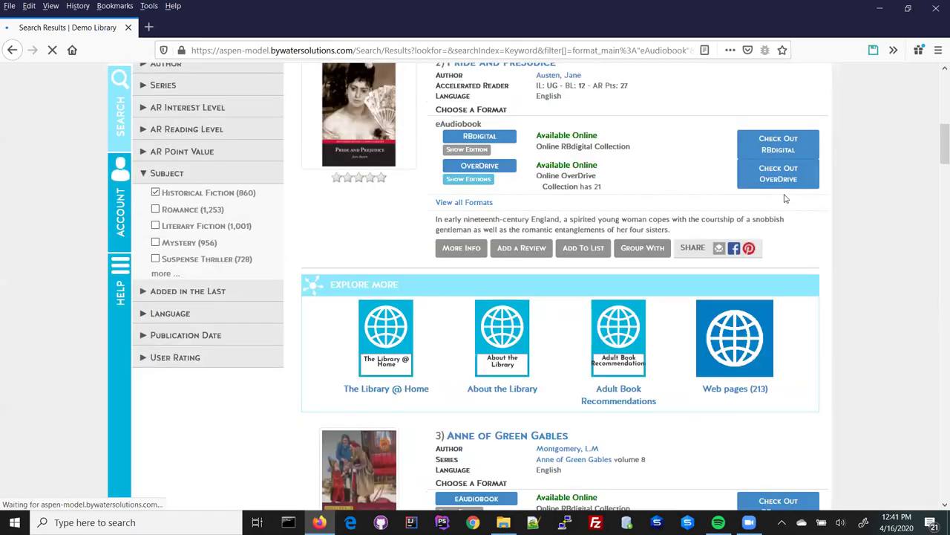
{"action": "left_click_drag", "start_coordinate": [938, 142], "coordinate": [937, 429]}
{"action": "scroll", "coordinate": [906, 487], "scroll_direction": "down", "scroll_amount": 8}
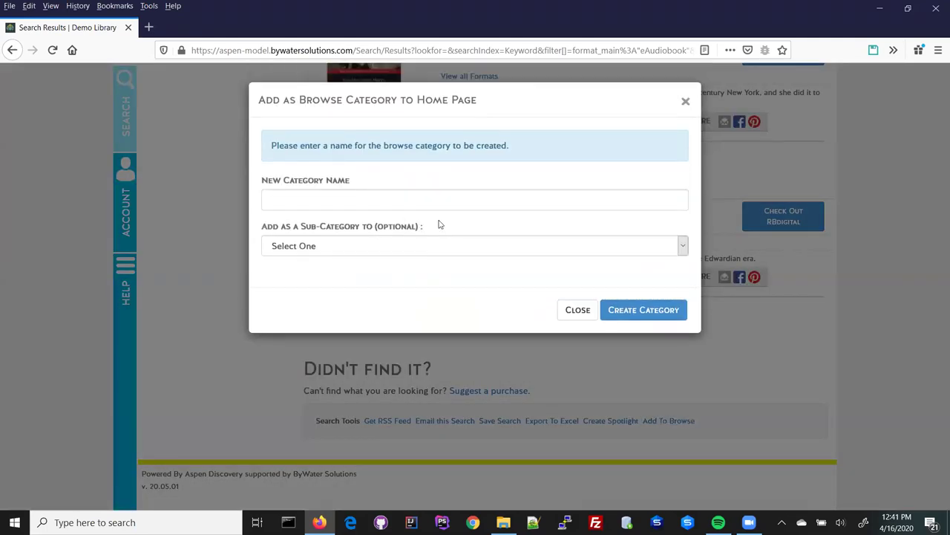
{"action": "left_click", "coordinate": [436, 203]}
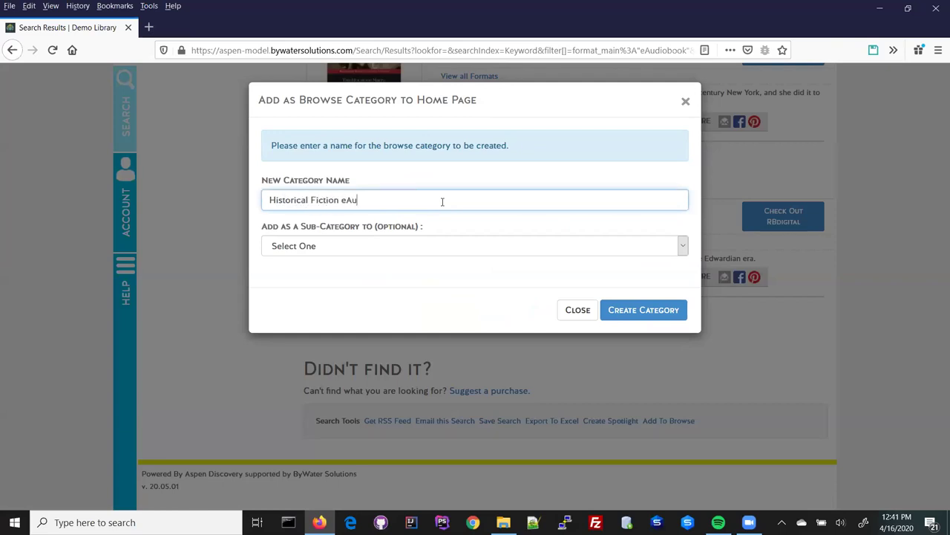
{"action": "left_click", "coordinate": [439, 246]}
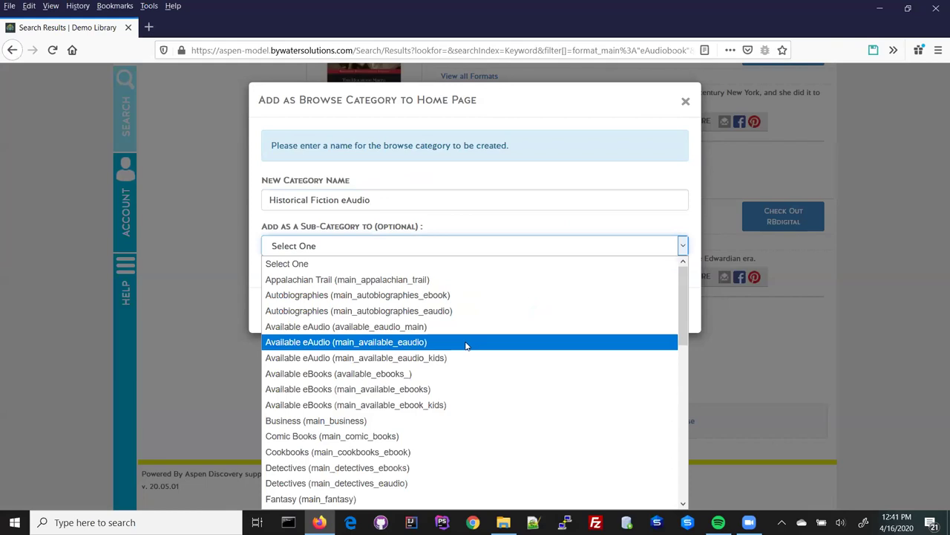
{"action": "left_click", "coordinate": [465, 326]}
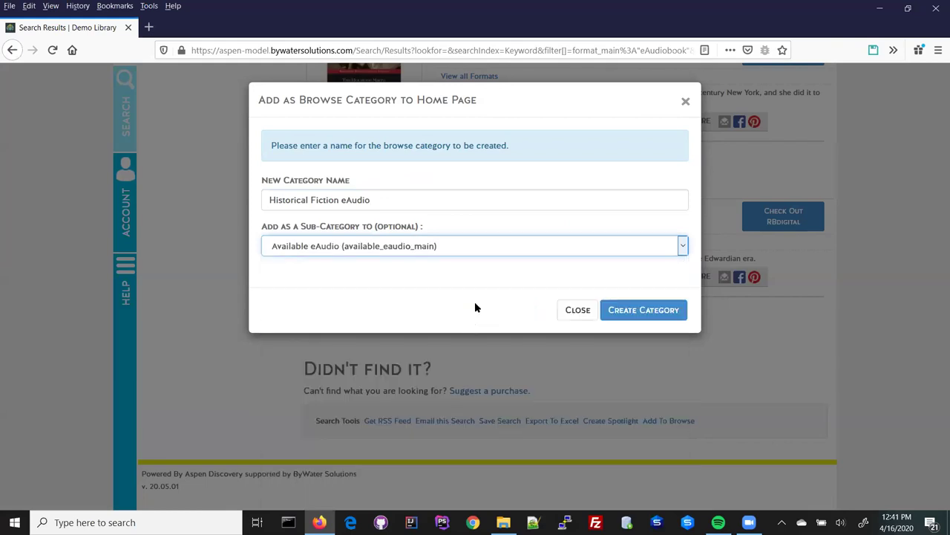
{"action": "left_click", "coordinate": [678, 318]}
{"action": "left_click", "coordinate": [663, 191]}
Return to the browse catalog and check Available eAudio for the new Historical Fiction eAudio sub-category.
{"action": "left_click_drag", "start_coordinate": [937, 452], "coordinate": [522, 145]}
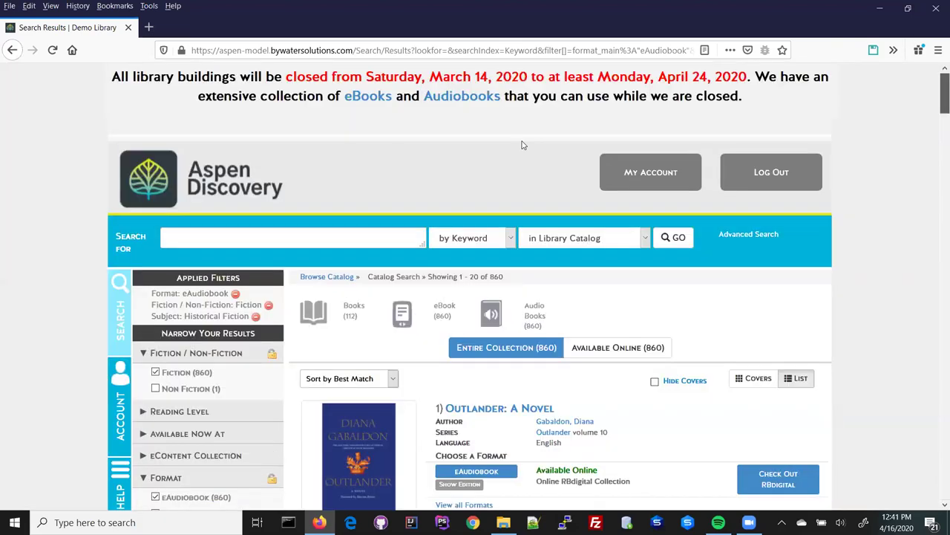
{"action": "left_click", "coordinate": [319, 276]}
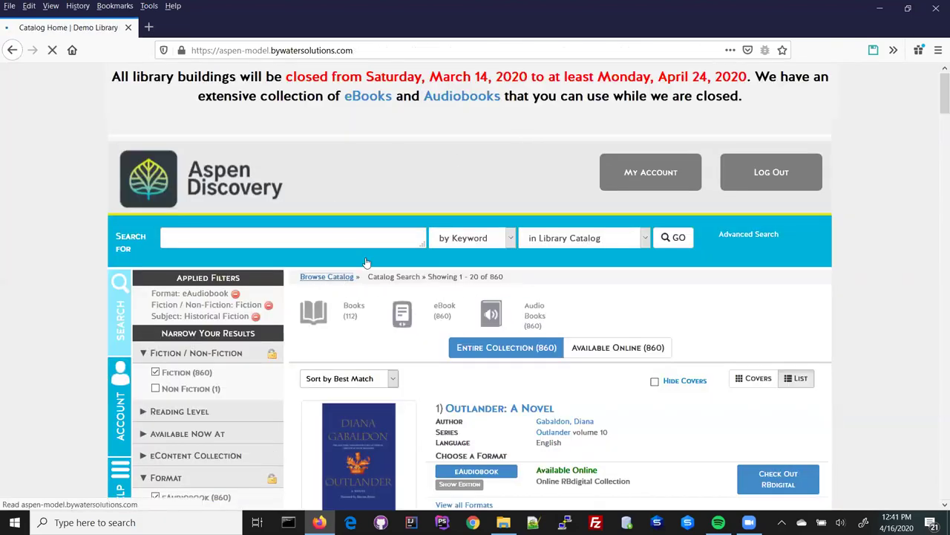
{"action": "left_click", "coordinate": [350, 312]}
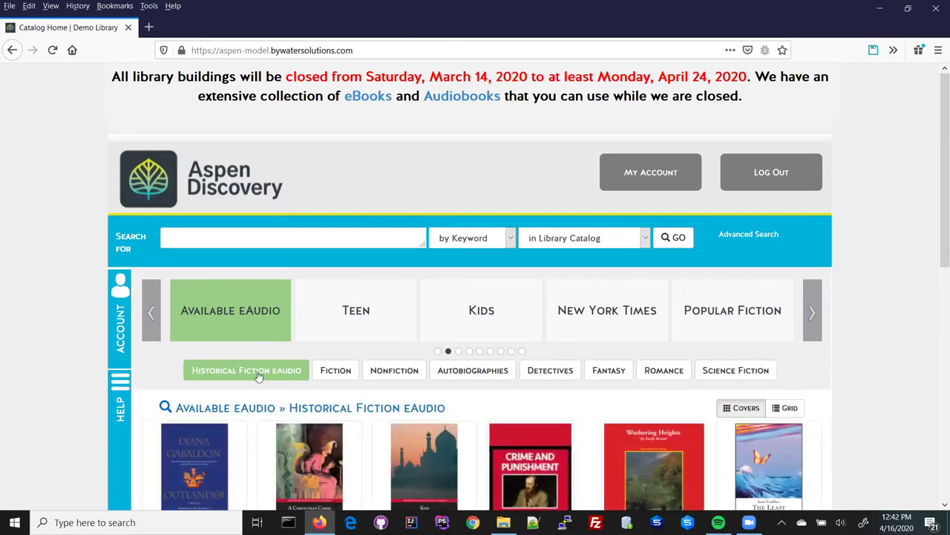
Open the Demo Library browse category group for editing and bring up its list of browse categories.
{"action": "left_click", "coordinate": [122, 347]}
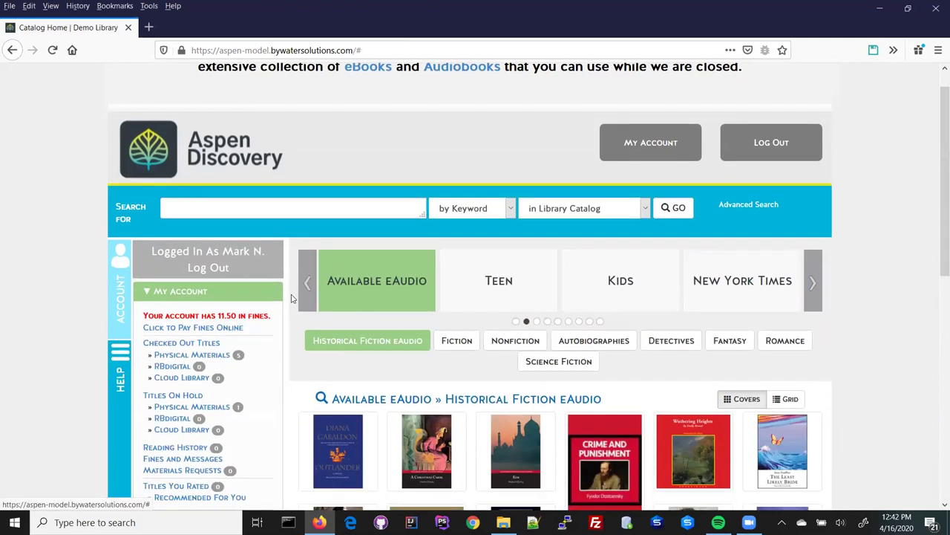
{"action": "scroll", "coordinate": [292, 298], "scroll_direction": "down", "scroll_amount": 10}
{"action": "left_click", "coordinate": [210, 314]}
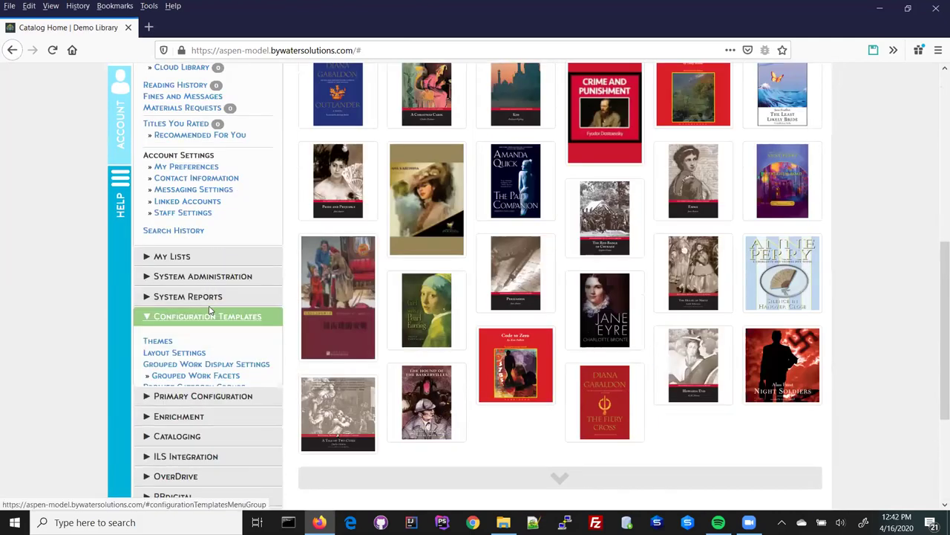
{"action": "scroll", "coordinate": [211, 311], "scroll_direction": "down", "scroll_amount": 2}
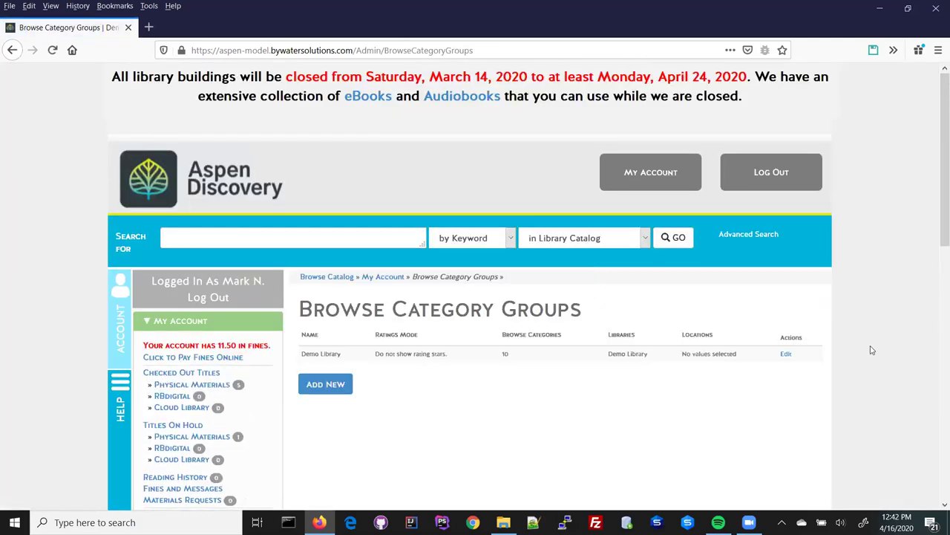
{"action": "left_click", "coordinate": [786, 354]}
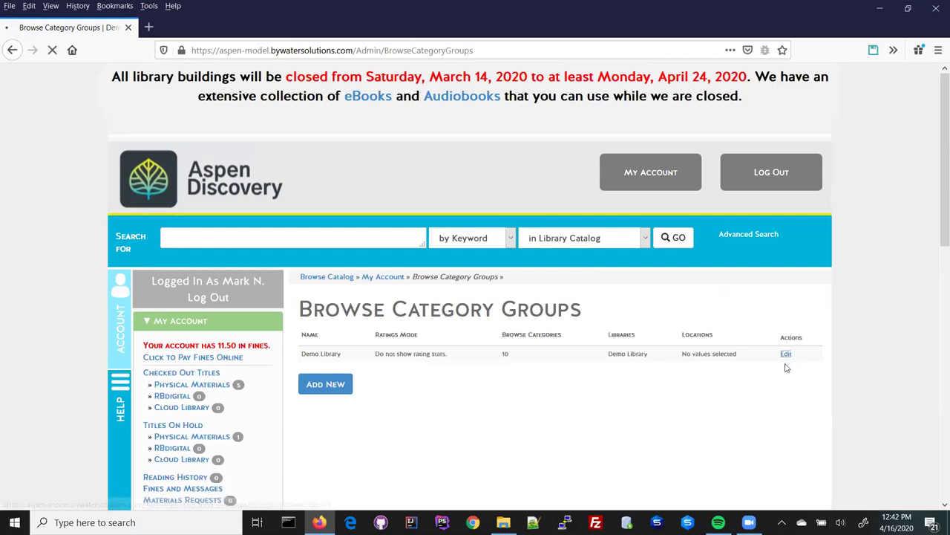
{"action": "scroll", "coordinate": [557, 346], "scroll_direction": "down", "scroll_amount": 5}
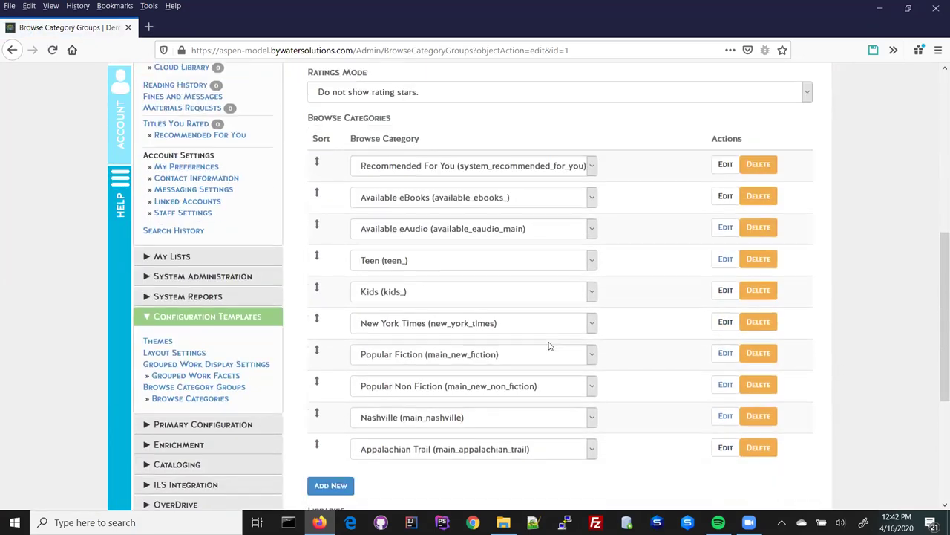
In the Available eAudio browse category, move the Historical Fiction eAudio sub-category between Fantasy and Romance, and save while staying on the page.
{"action": "left_click", "coordinate": [728, 232]}
{"action": "scroll", "coordinate": [542, 297], "scroll_direction": "down", "scroll_amount": 10}
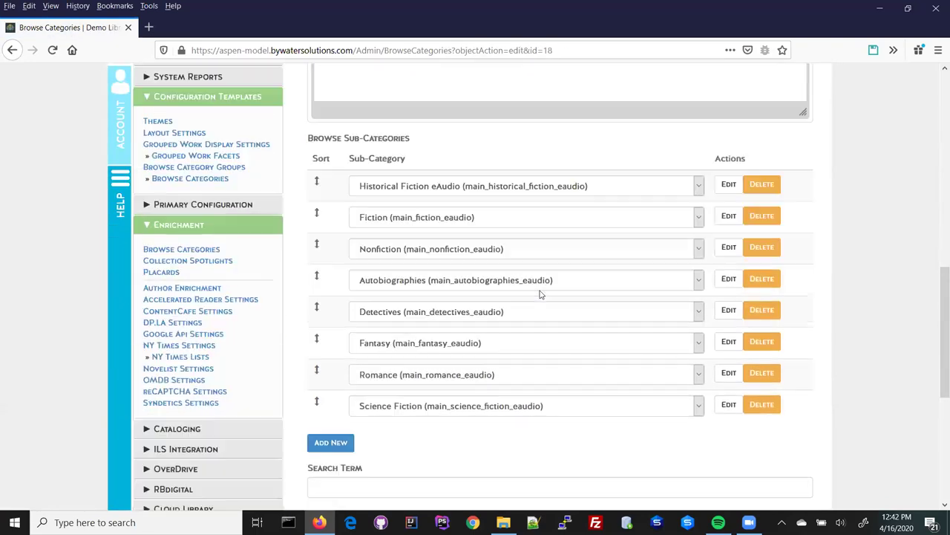
{"action": "scroll", "coordinate": [325, 221], "scroll_direction": "up", "scroll_amount": 2}
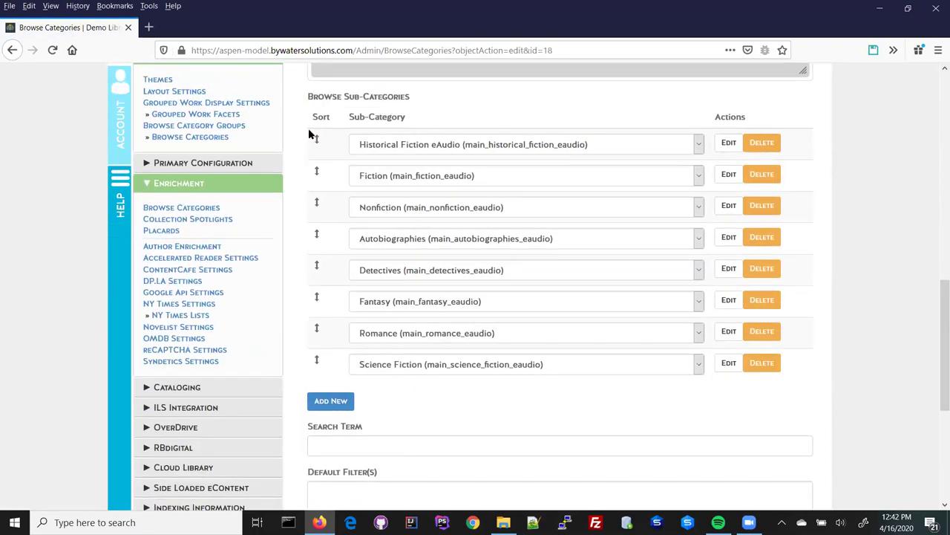
{"action": "left_click_drag", "start_coordinate": [320, 148], "coordinate": [347, 317]}
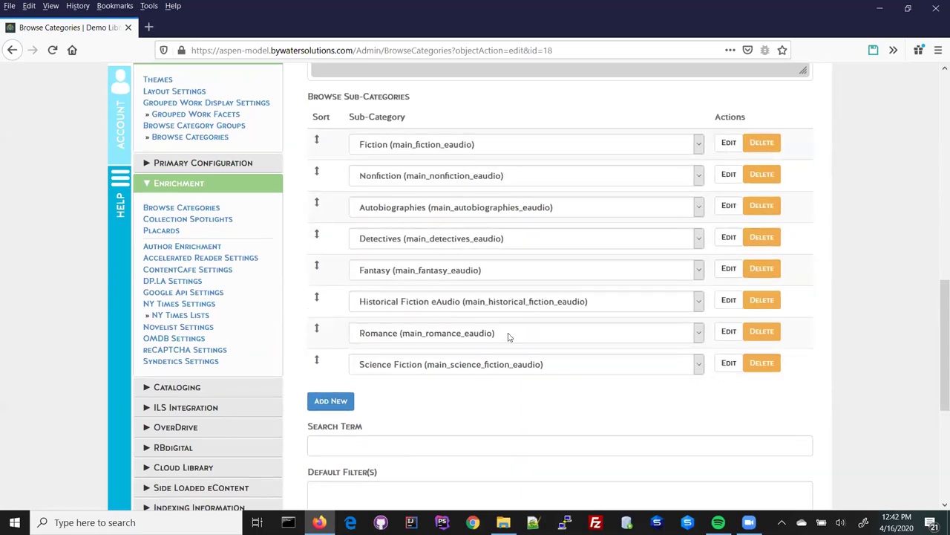
{"action": "scroll", "coordinate": [677, 372], "scroll_direction": "down", "scroll_amount": 5}
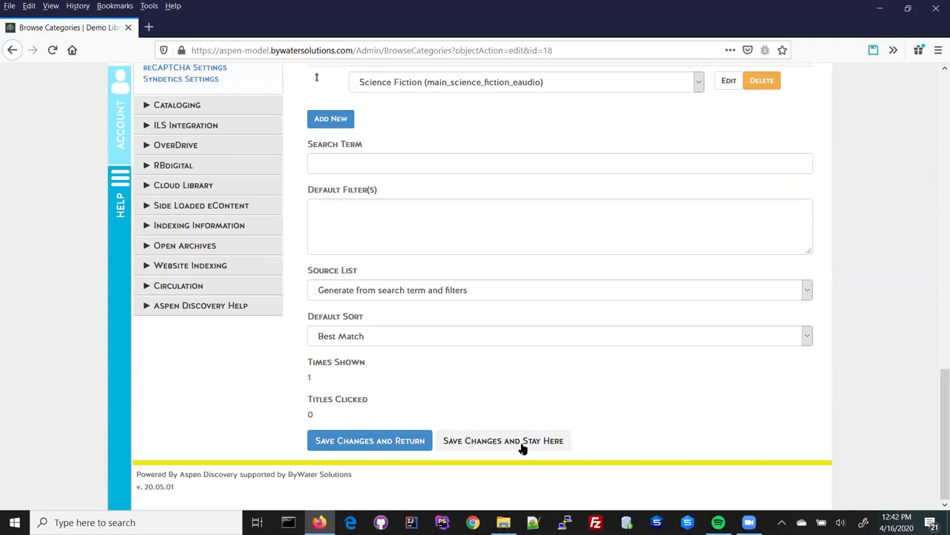
{"action": "left_click", "coordinate": [521, 444]}
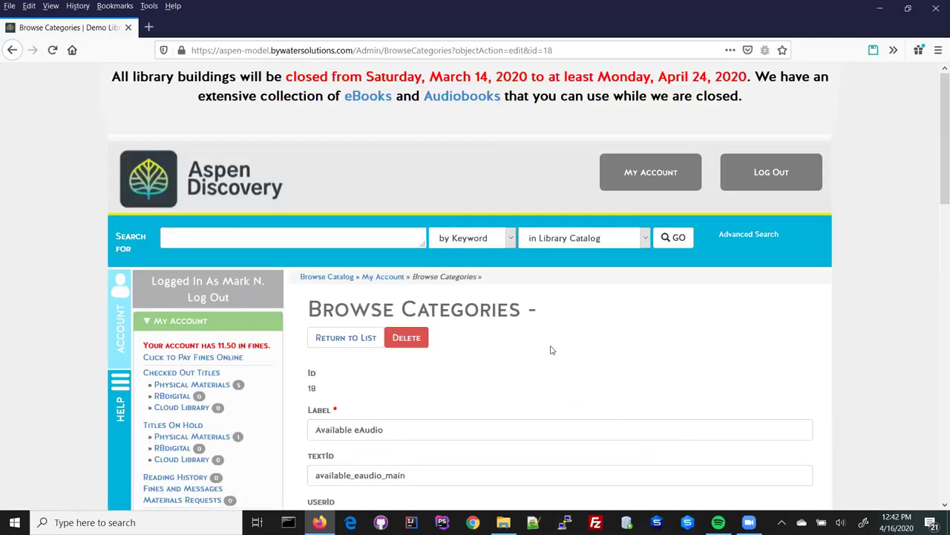
Review the saved sub-category order of Available eAudio and look over the other available administration sections.
{"action": "scroll", "coordinate": [551, 350], "scroll_direction": "down", "scroll_amount": 2}
{"action": "scroll", "coordinate": [551, 350], "scroll_direction": "down", "scroll_amount": 4}
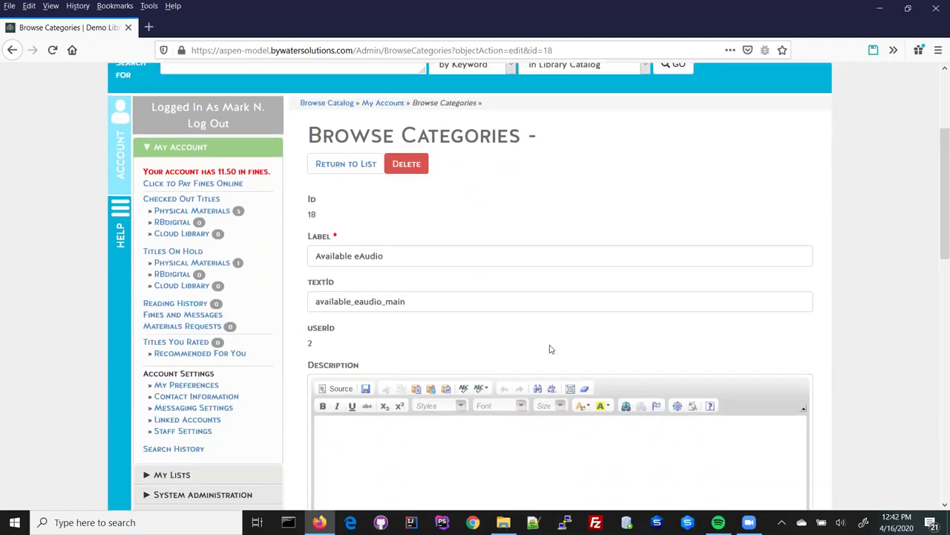
{"action": "scroll", "coordinate": [200, 312], "scroll_direction": "down", "scroll_amount": 1}
{"action": "scroll", "coordinate": [200, 312], "scroll_direction": "down", "scroll_amount": 2}
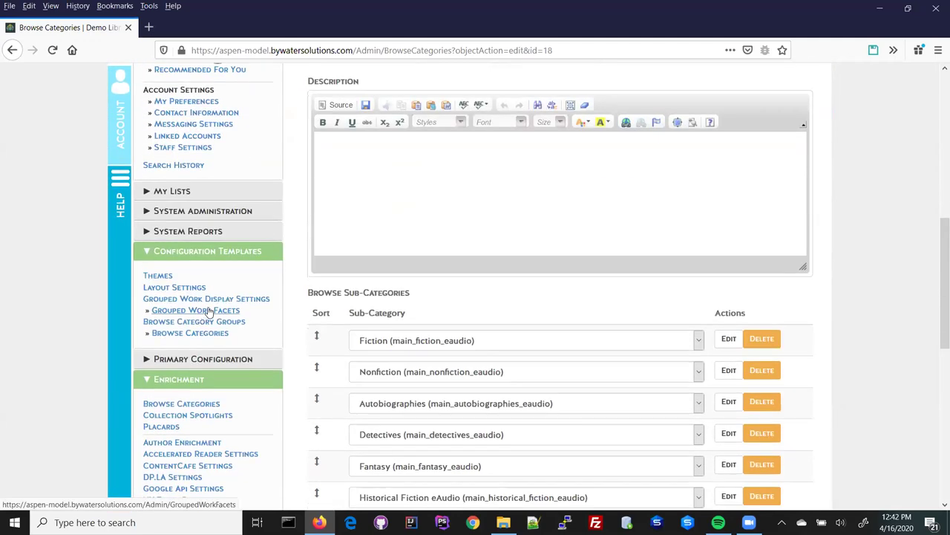
{"action": "scroll", "coordinate": [210, 312], "scroll_direction": "down", "scroll_amount": 3}
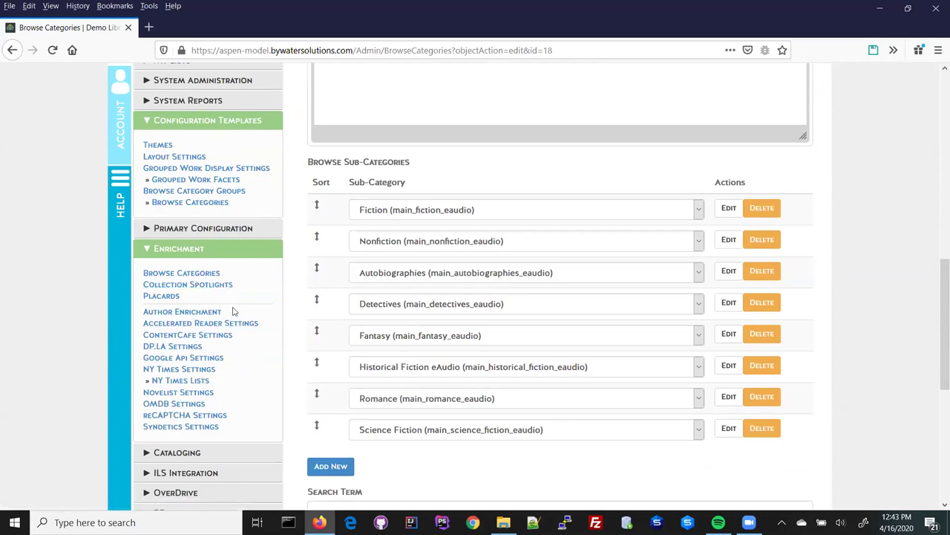
{"action": "scroll", "coordinate": [234, 312], "scroll_direction": "down", "scroll_amount": 5}
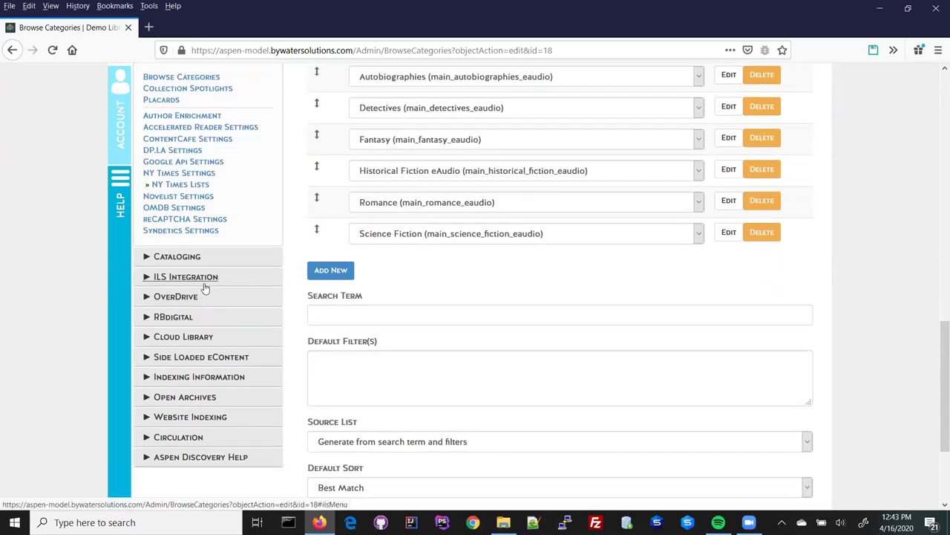
{"action": "scroll", "coordinate": [200, 290], "scroll_direction": "up", "scroll_amount": 7}
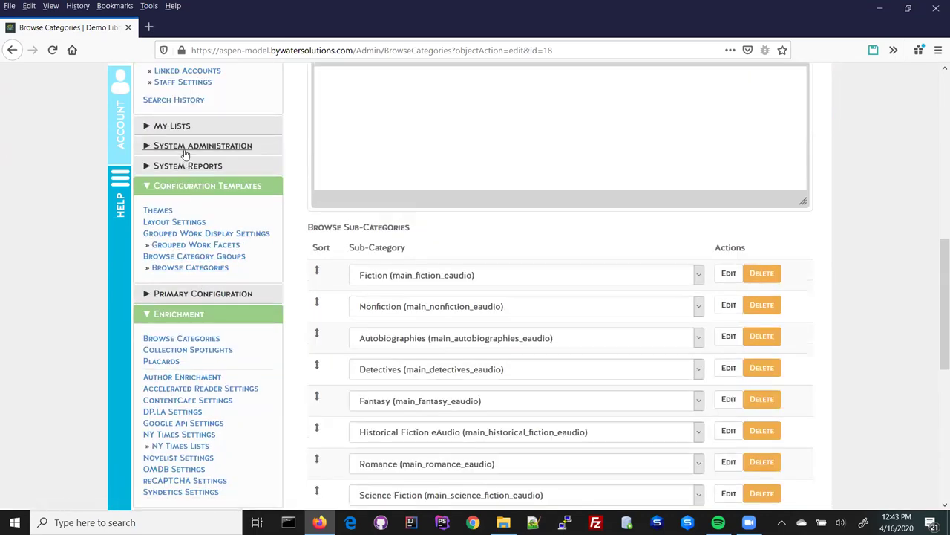
Open the Library Systems list under Primary Configuration and edit the Demo Library entry.
{"action": "left_click", "coordinate": [205, 295]}
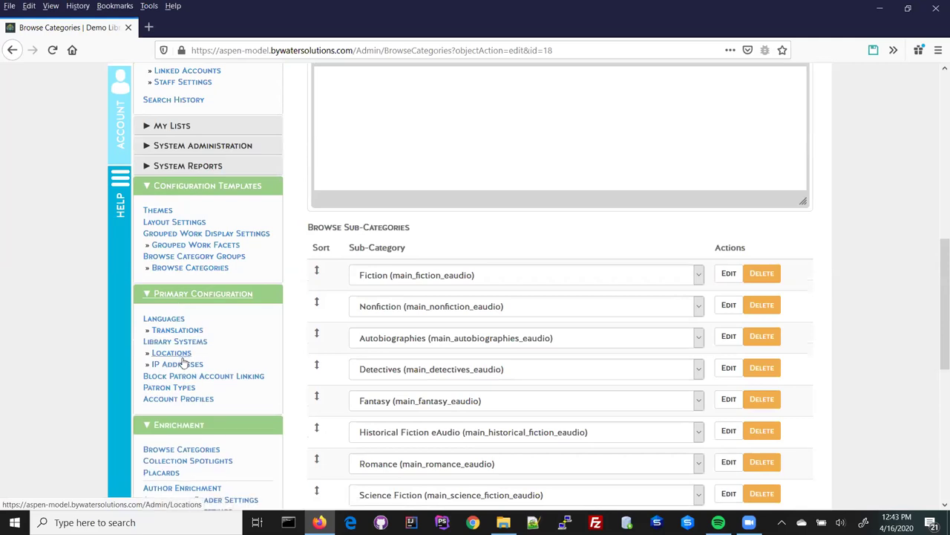
{"action": "left_click", "coordinate": [178, 341]}
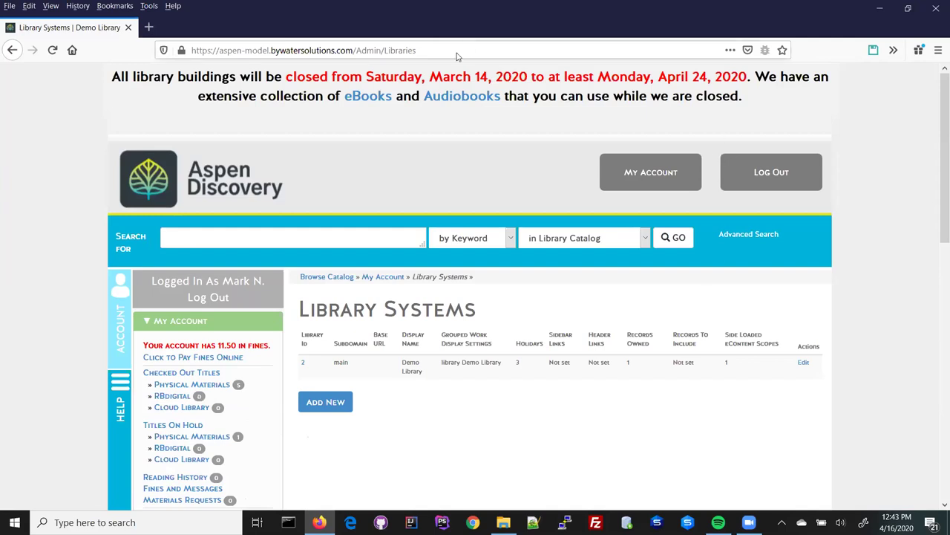
{"action": "left_click", "coordinate": [803, 363]}
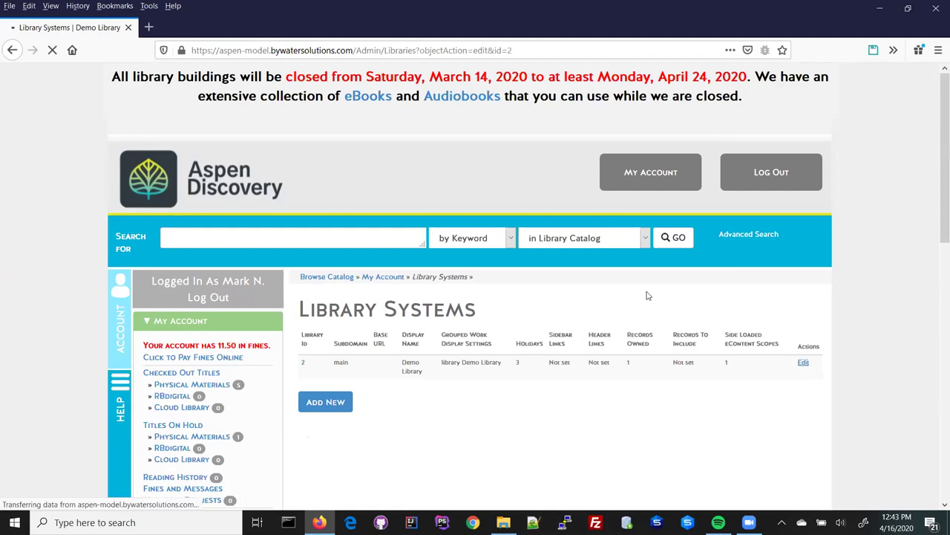
In the Demo Library system message, set the closure end date to April 30.
{"action": "scroll", "coordinate": [626, 301], "scroll_direction": "down", "scroll_amount": 3}
{"action": "scroll", "coordinate": [626, 305], "scroll_direction": "down", "scroll_amount": 3}
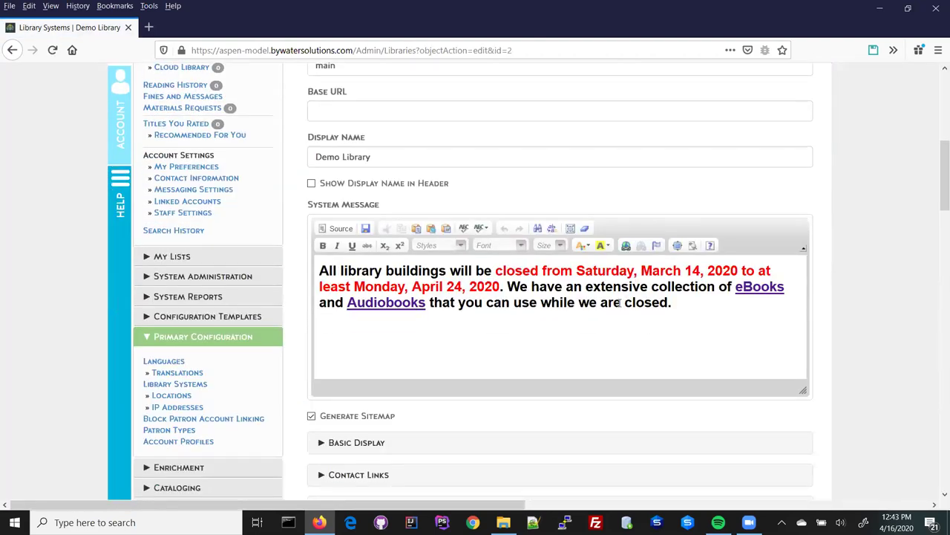
{"action": "double_click", "coordinate": [450, 285]}
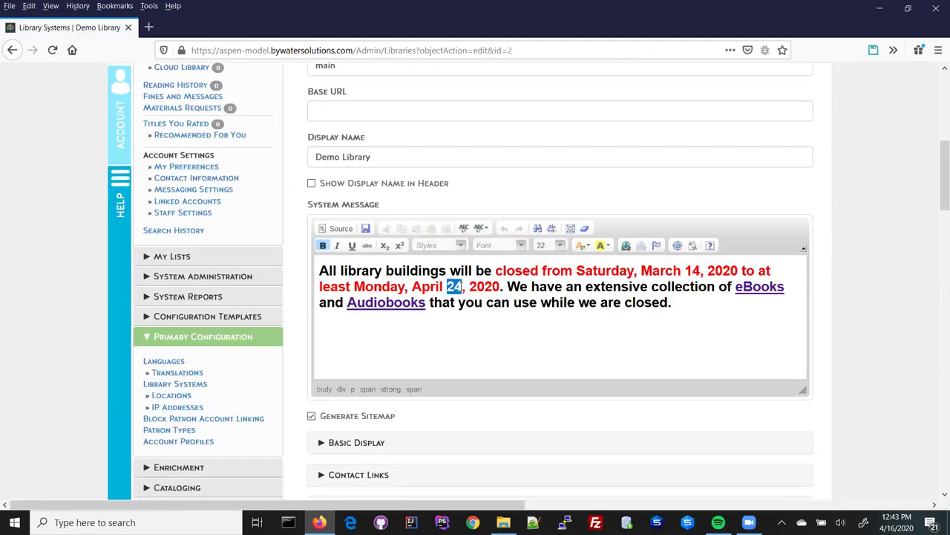
{"action": "type", "text": "30"}
In the Holds settings of ILS/Account Integration, turn off Show Hold Button, then save the library system and return to the list.
{"action": "scroll", "coordinate": [481, 314], "scroll_direction": "down", "scroll_amount": 2}
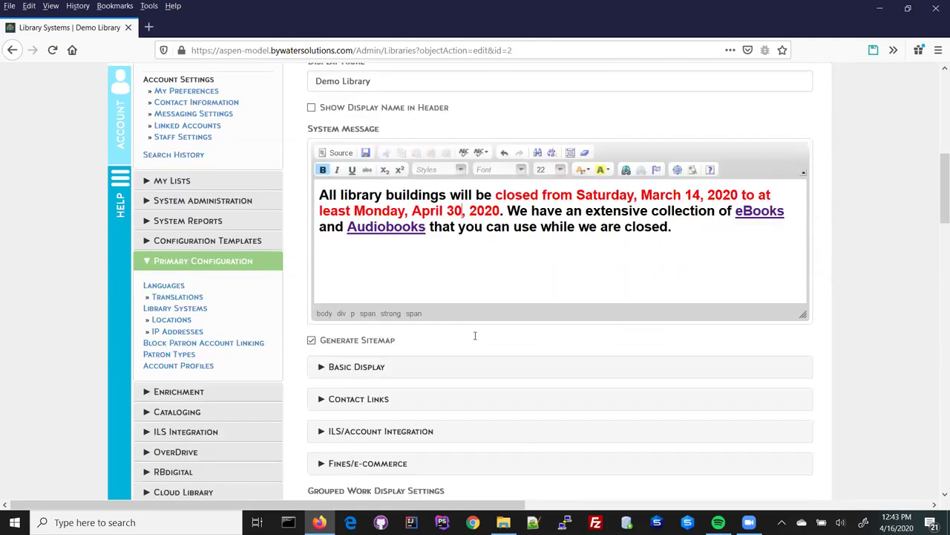
{"action": "left_click", "coordinate": [411, 378]}
{"action": "scroll", "coordinate": [410, 377], "scroll_direction": "down", "scroll_amount": 5}
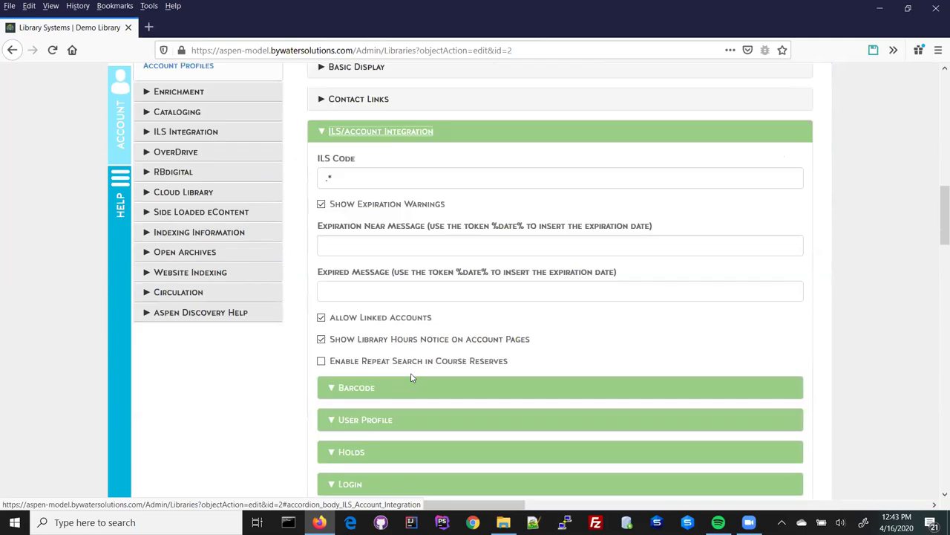
{"action": "left_click", "coordinate": [364, 305]}
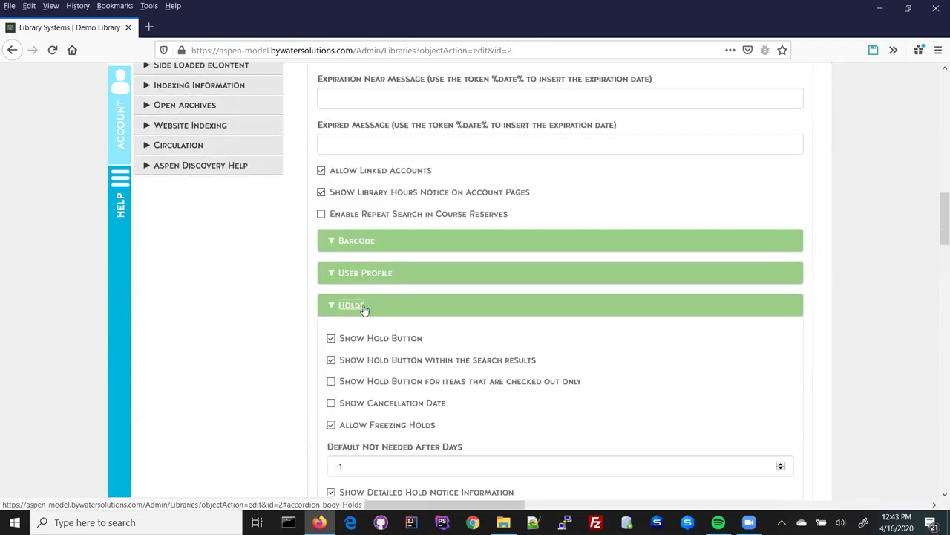
{"action": "scroll", "coordinate": [364, 308], "scroll_direction": "down", "scroll_amount": 1}
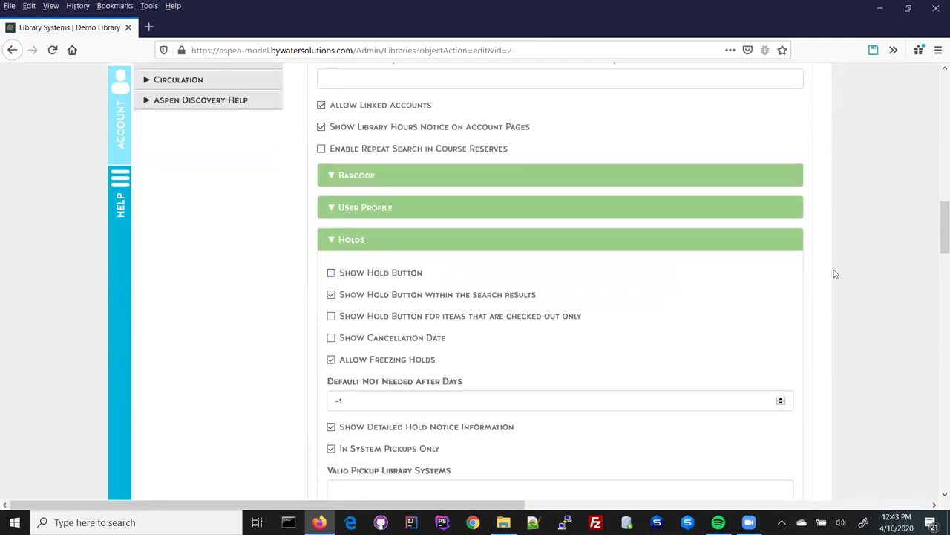
{"action": "left_click_drag", "start_coordinate": [941, 226], "coordinate": [940, 464]}
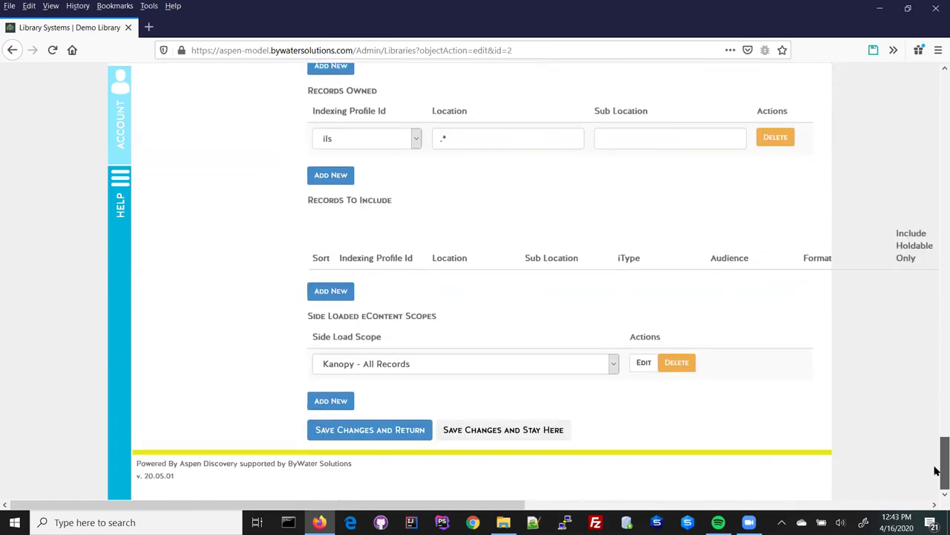
{"action": "left_click", "coordinate": [382, 430]}
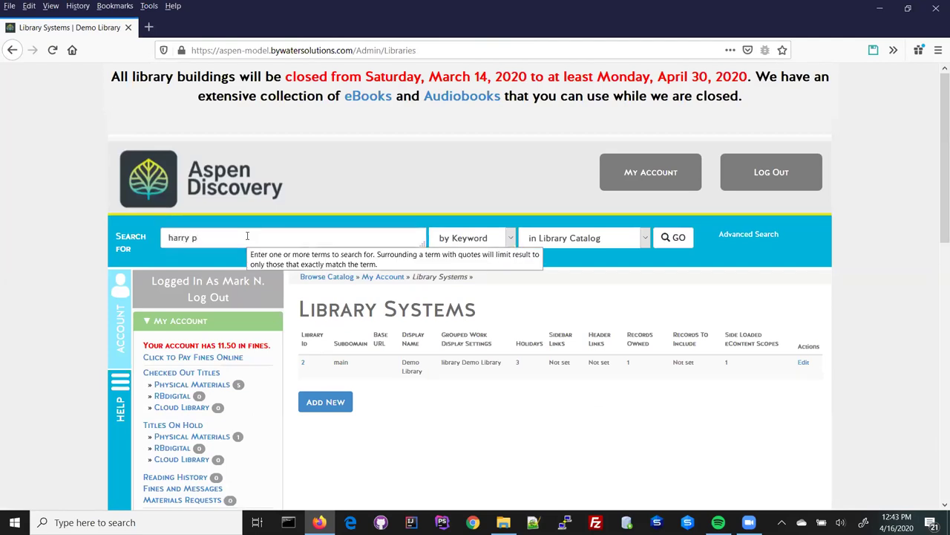
Search the library catalog for harry potter and check which hold and checkout options and system message the results page shows.
{"action": "type", "text": "ter"}
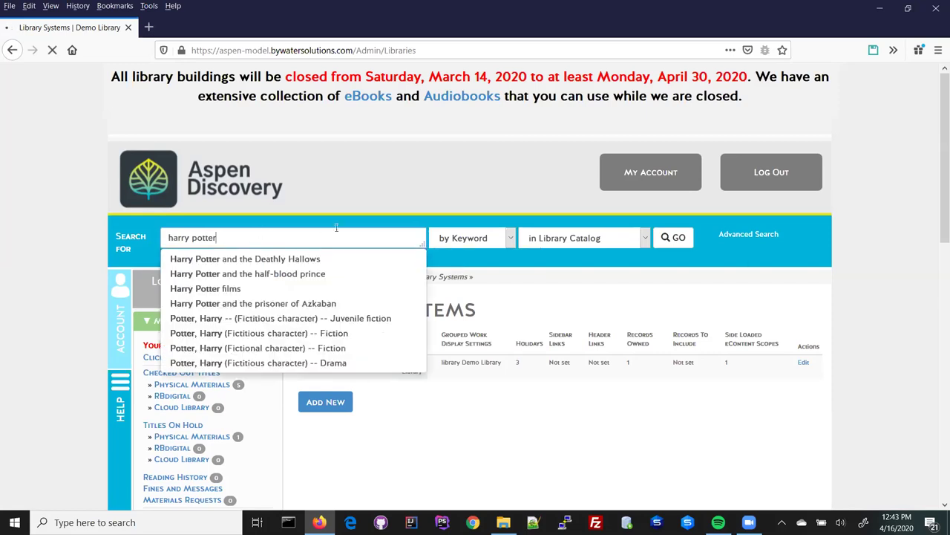
{"action": "scroll", "coordinate": [730, 262], "scroll_direction": "down", "scroll_amount": 4}
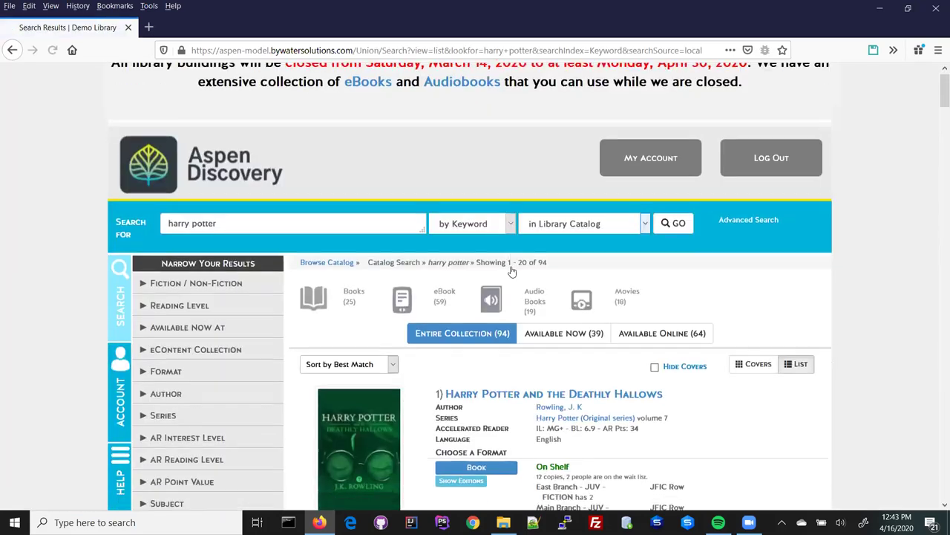
{"action": "scroll", "coordinate": [730, 261], "scroll_direction": "down", "scroll_amount": 1}
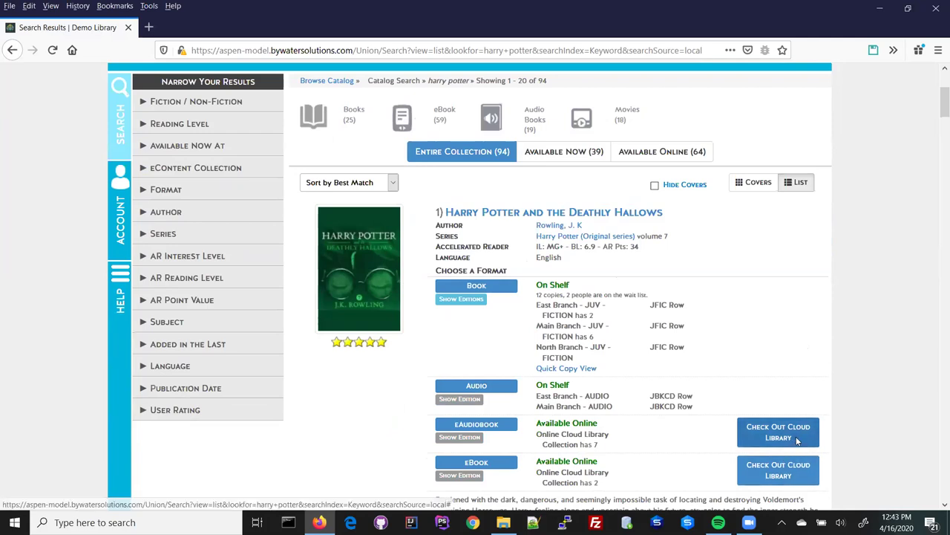
{"action": "scroll", "coordinate": [796, 440], "scroll_direction": "down", "scroll_amount": 5}
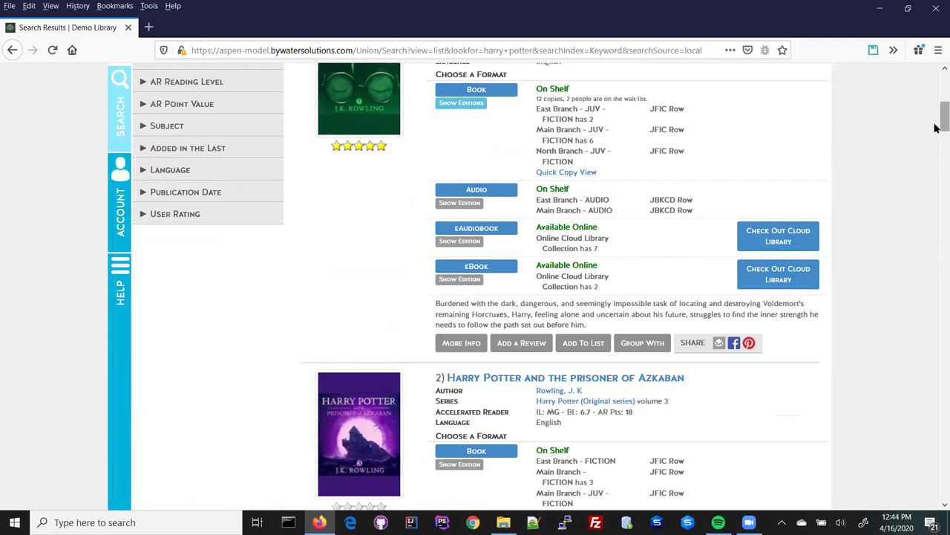
{"action": "left_click_drag", "start_coordinate": [935, 127], "coordinate": [935, 102]}
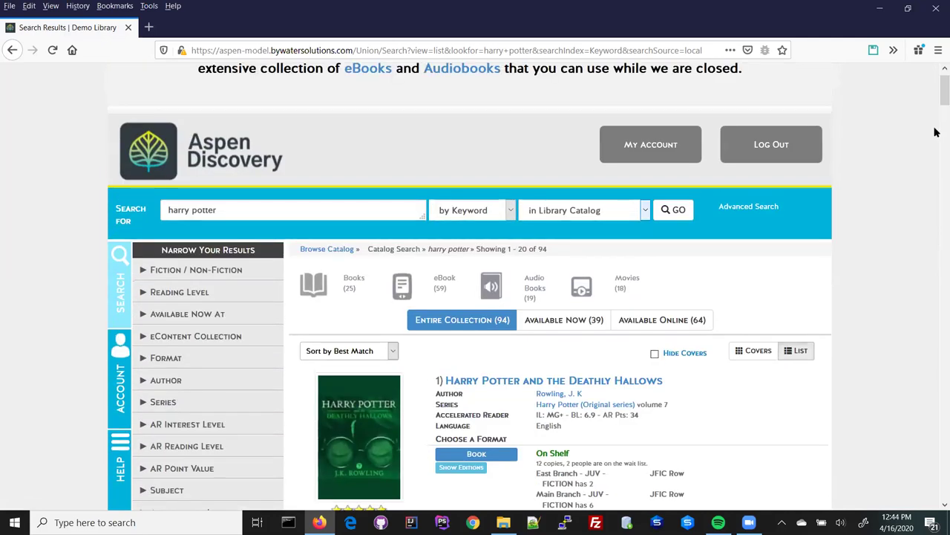
{"action": "scroll", "coordinate": [849, 185], "scroll_direction": "up", "scroll_amount": 1}
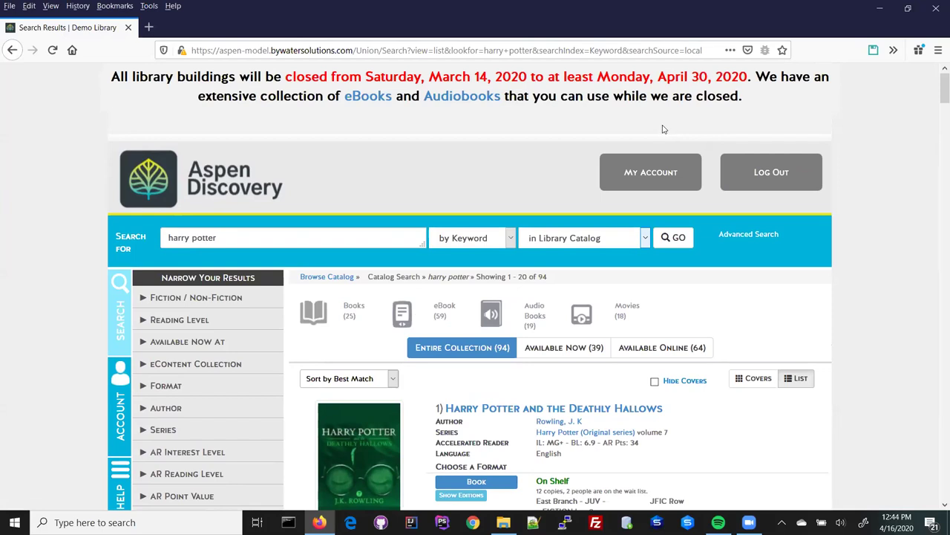
Return to the browse catalog and open the full search results for Historical Fiction eAudio under Available eAudio.
{"action": "left_click", "coordinate": [296, 238]}
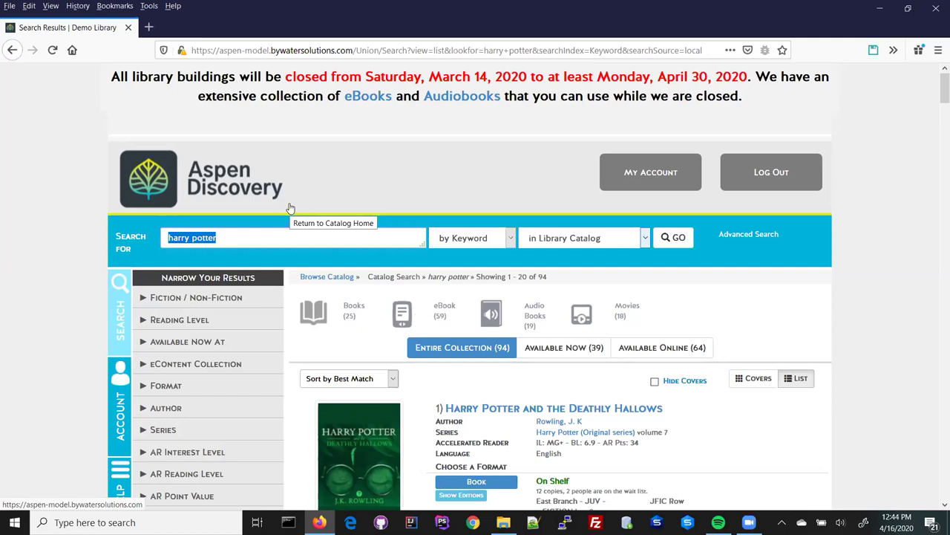
{"action": "left_click", "coordinate": [319, 277]}
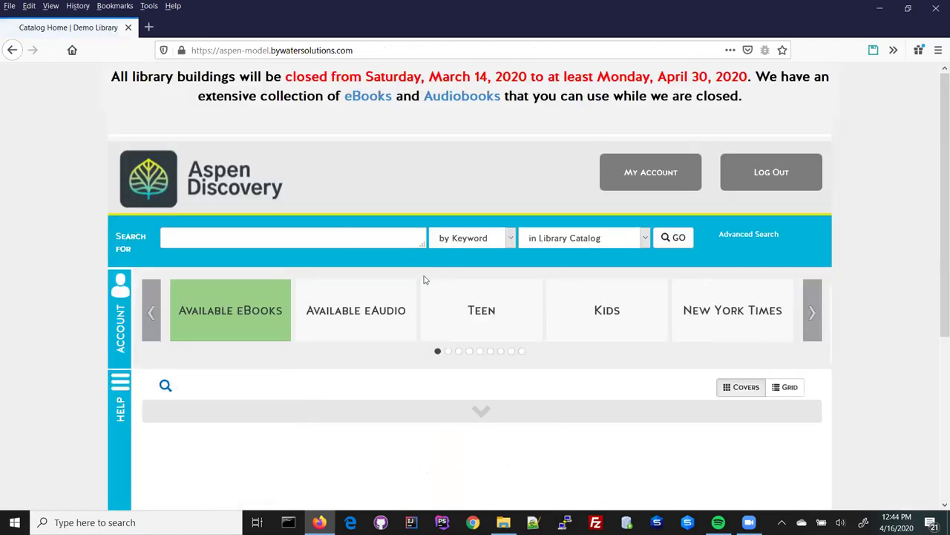
{"action": "left_click", "coordinate": [363, 312]}
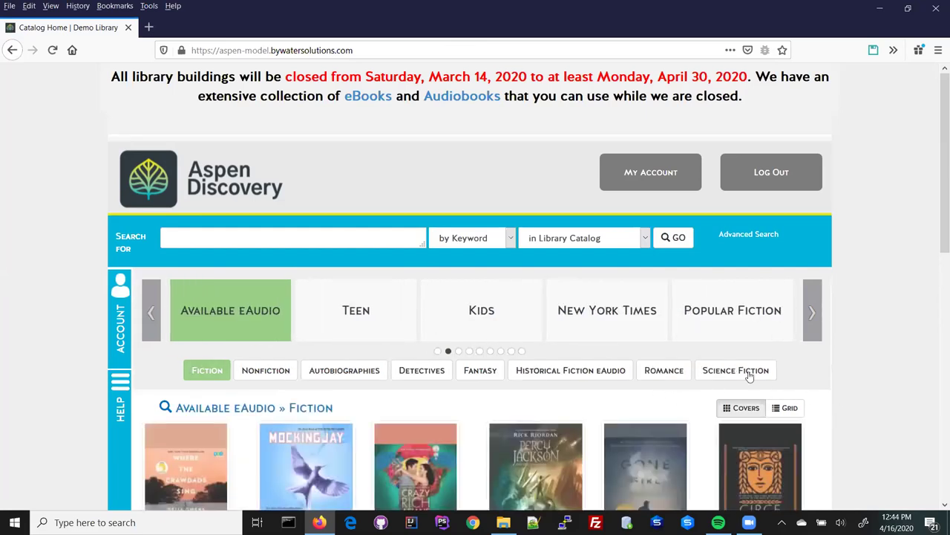
{"action": "left_click", "coordinate": [573, 373]}
{"action": "scroll", "coordinate": [416, 278], "scroll_direction": "down", "scroll_amount": 3}
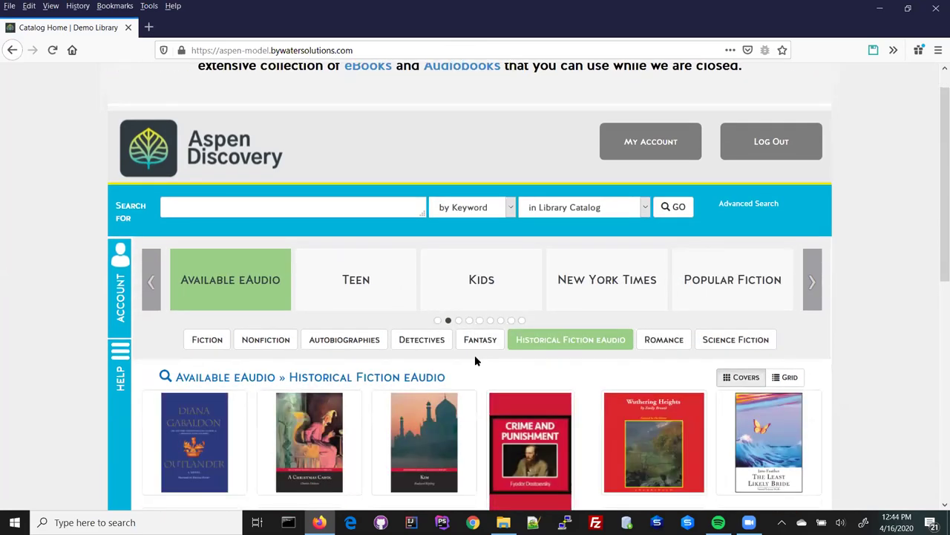
{"action": "left_click", "coordinate": [416, 279]}
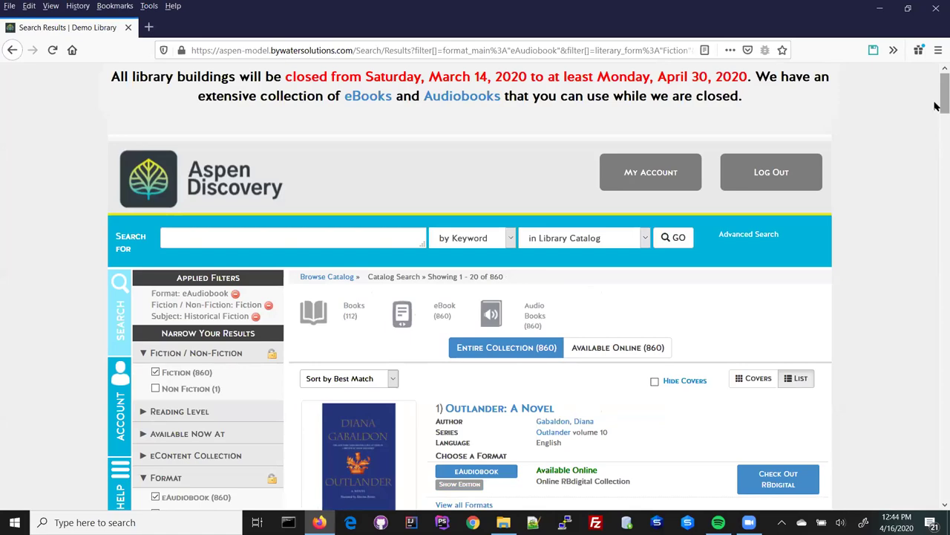
Create a new collection spotlight named "Historical Fiction on eAudio" from the search results.
{"action": "left_click_drag", "start_coordinate": [935, 106], "coordinate": [939, 483]}
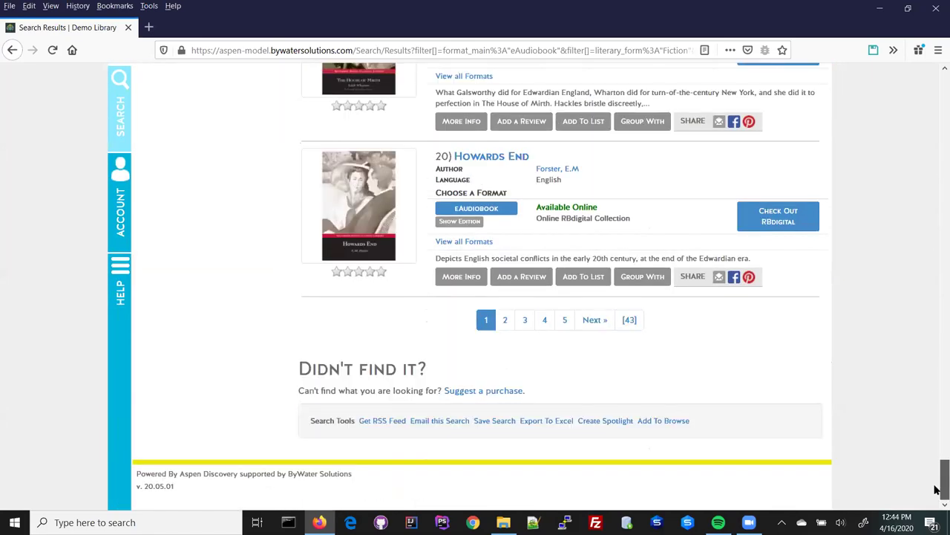
{"action": "left_click", "coordinate": [611, 420]}
{"action": "left_click", "coordinate": [484, 230]}
{"action": "type", "text": "Histor"}
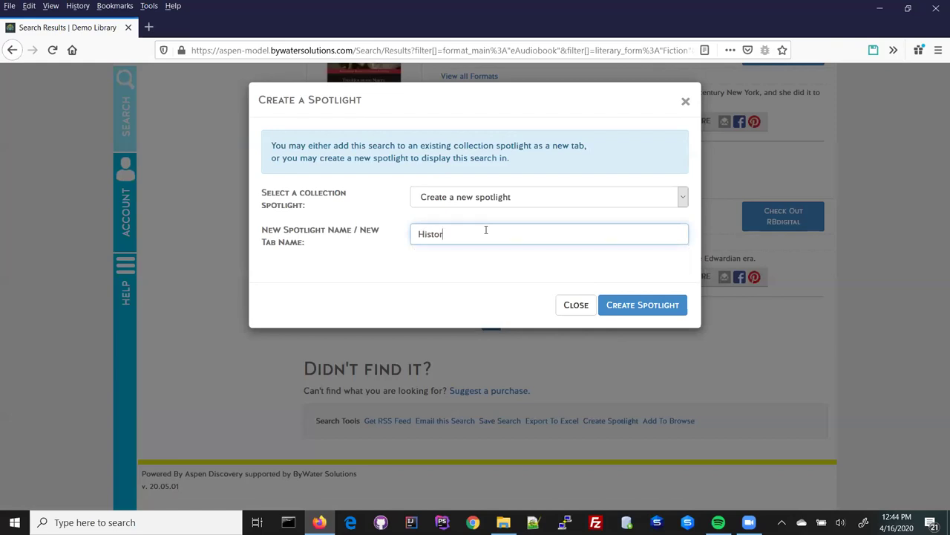
{"action": "type", "text": "ical Fiction on eAudio"}
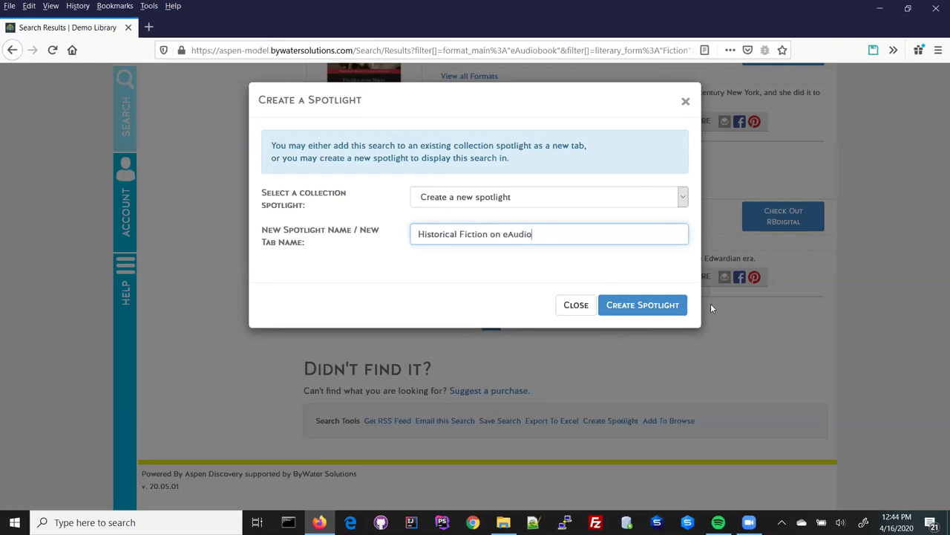
{"action": "left_click", "coordinate": [666, 309]}
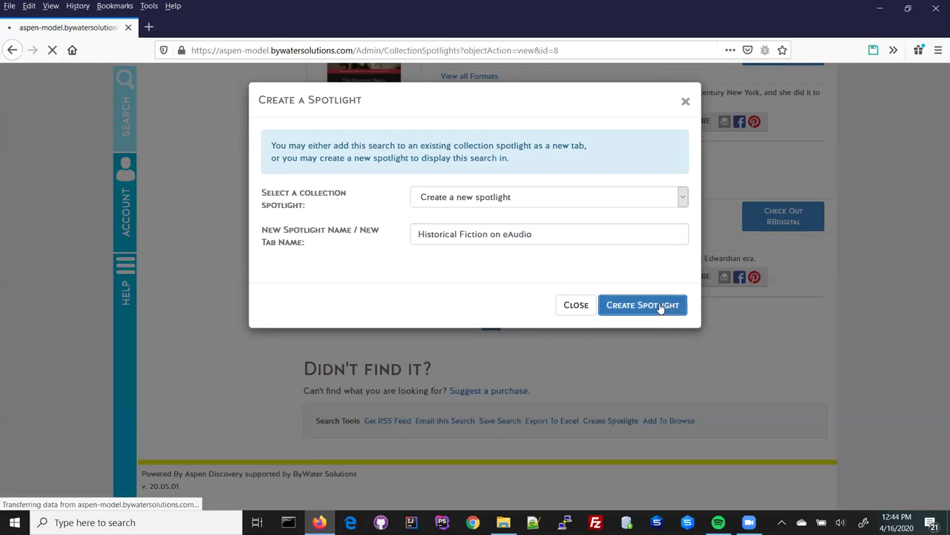
Review the new spotlight's settings and advance through several titles in its live preview.
{"action": "scroll", "coordinate": [661, 311], "scroll_direction": "down", "scroll_amount": 5}
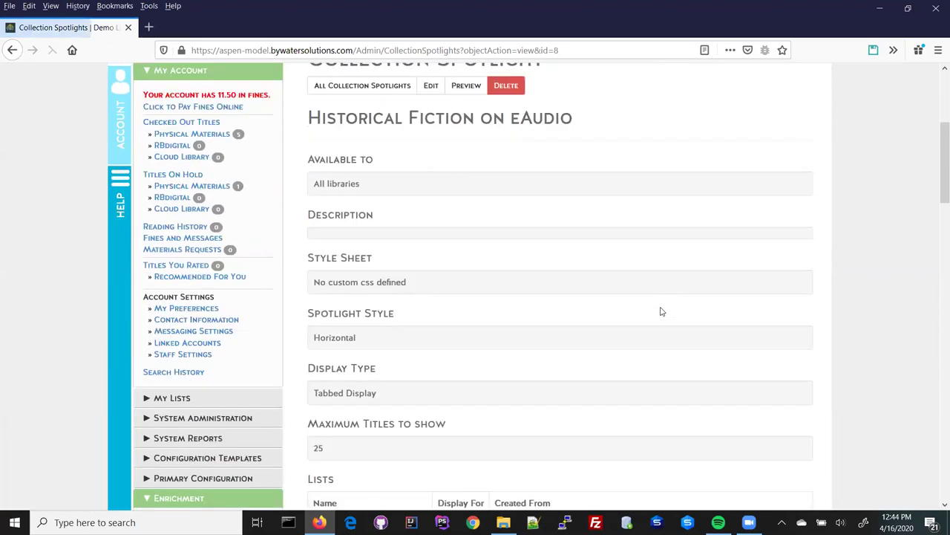
{"action": "scroll", "coordinate": [663, 311], "scroll_direction": "down", "scroll_amount": 10}
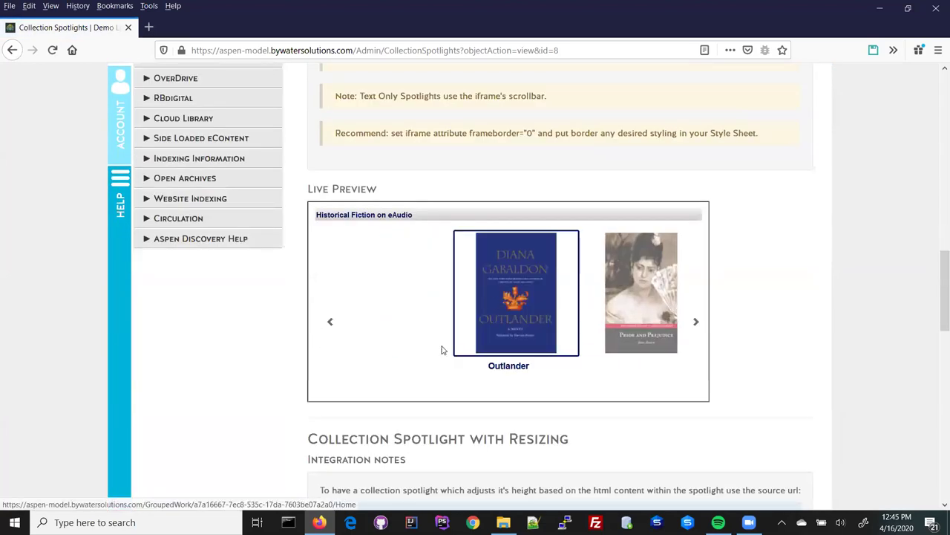
{"action": "left_click", "coordinate": [696, 324]}
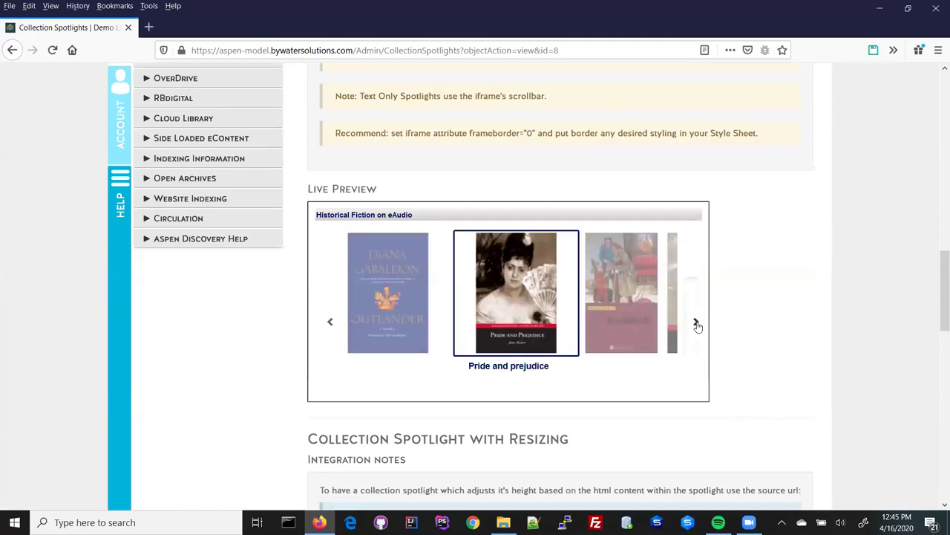
{"action": "left_click", "coordinate": [697, 323]}
{"action": "left_click", "coordinate": [696, 323]}
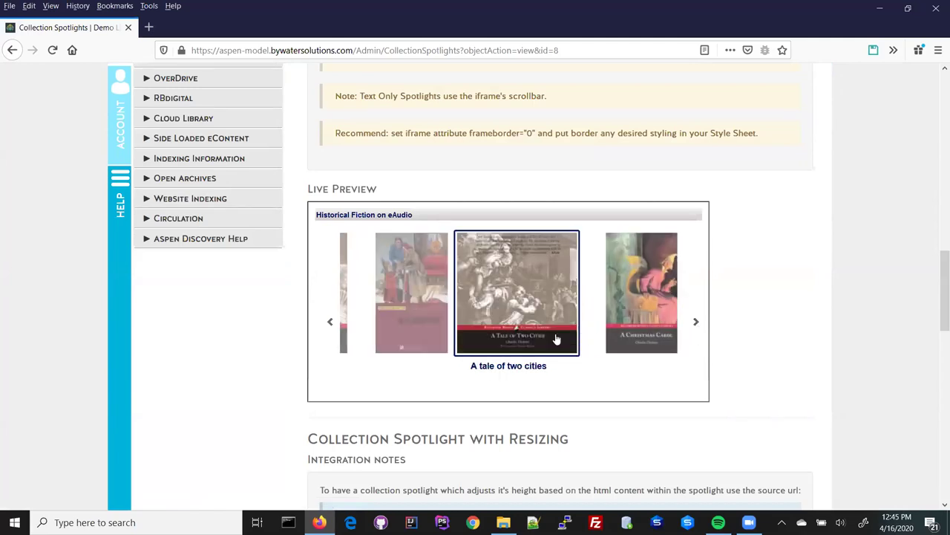
Edit the spotlight to use the Single Title style, rotate titles automatically and hide the selected item's title, then save the changes.
{"action": "scroll", "coordinate": [774, 339], "scroll_direction": "up", "scroll_amount": 10}
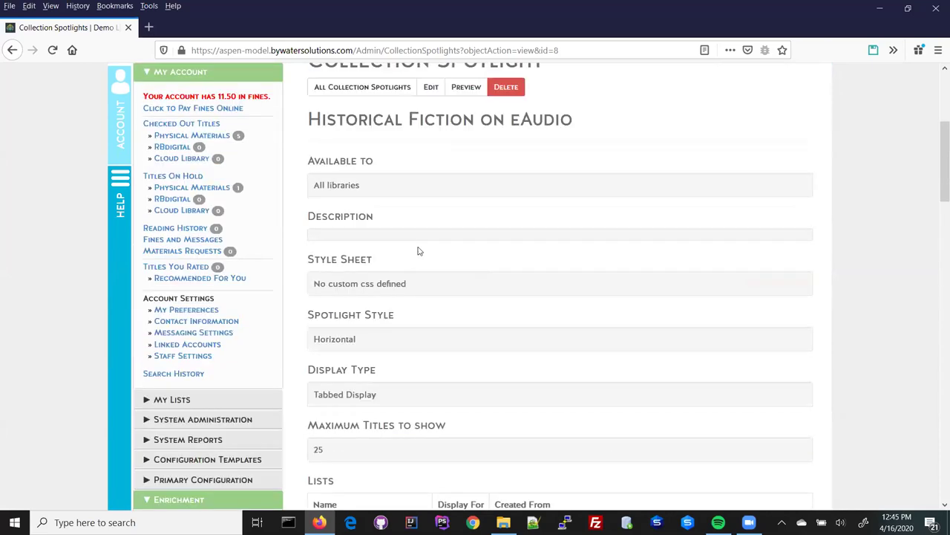
{"action": "left_click", "coordinate": [437, 141]}
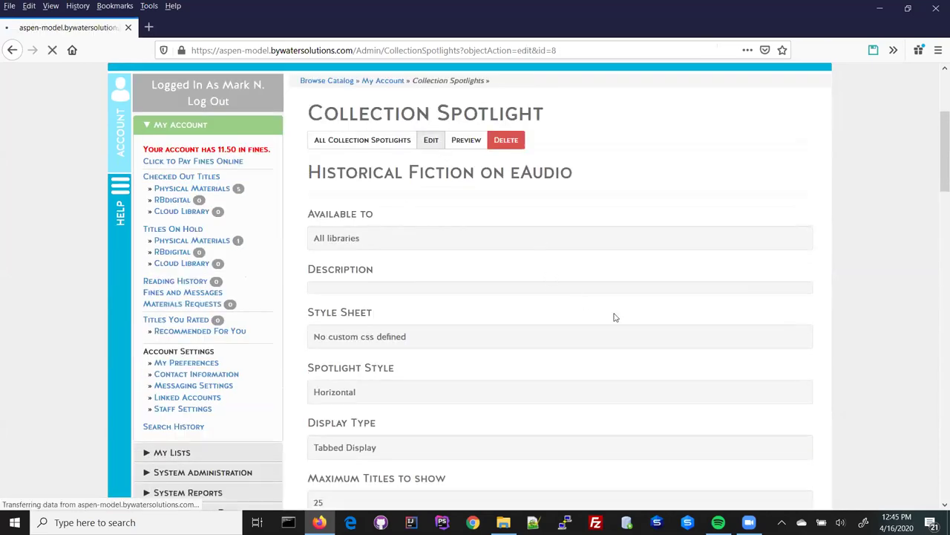
{"action": "scroll", "coordinate": [615, 319], "scroll_direction": "down", "scroll_amount": 5}
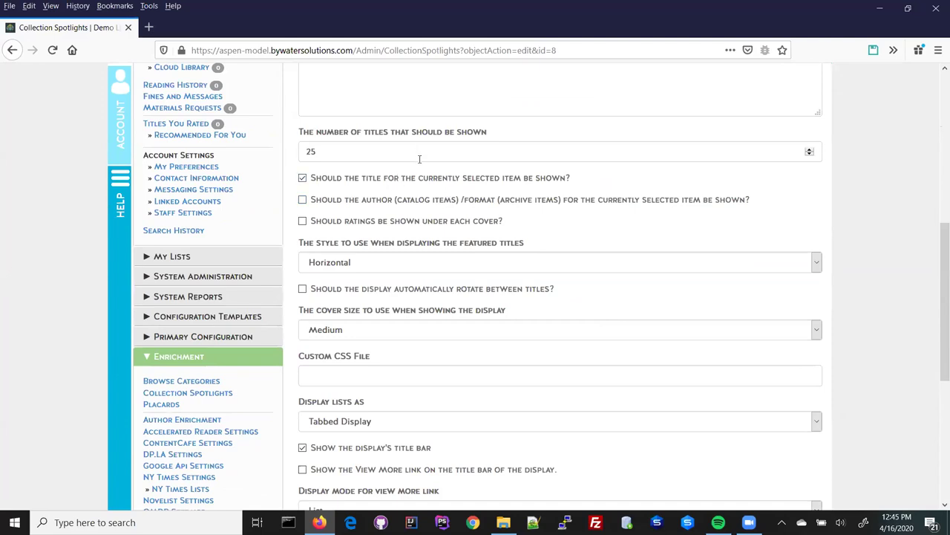
{"action": "left_click", "coordinate": [384, 265]}
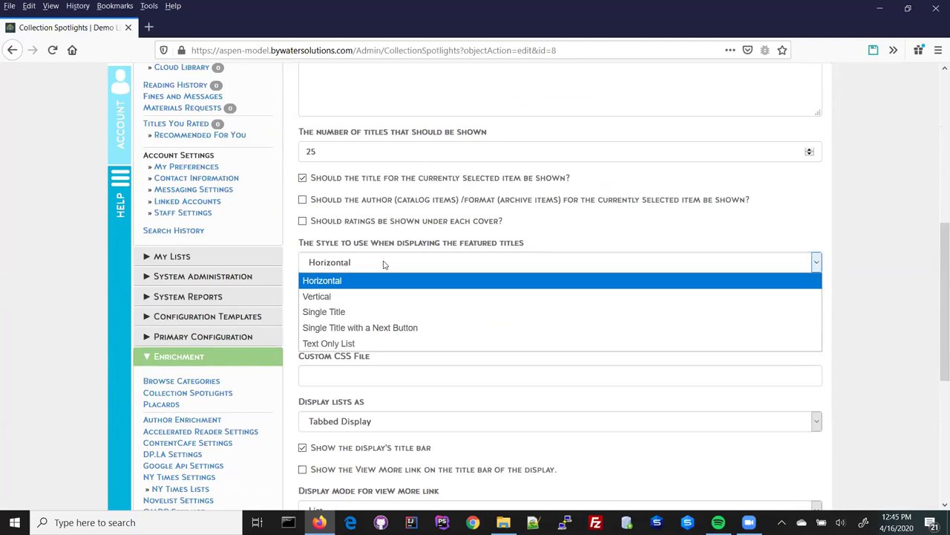
{"action": "left_click", "coordinate": [378, 312]}
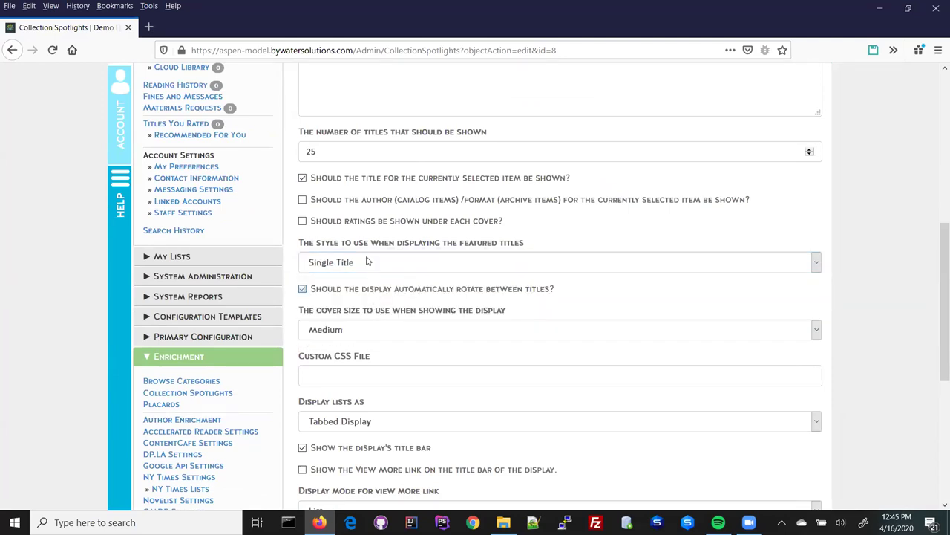
{"action": "left_click", "coordinate": [355, 181]}
{"action": "scroll", "coordinate": [719, 216], "scroll_direction": "down", "scroll_amount": 3}
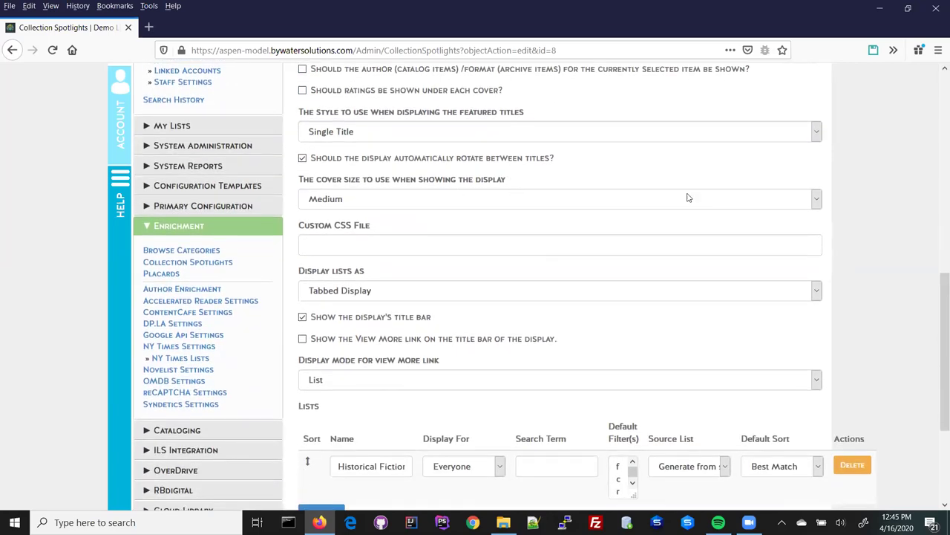
{"action": "scroll", "coordinate": [873, 232], "scroll_direction": "down", "scroll_amount": 4}
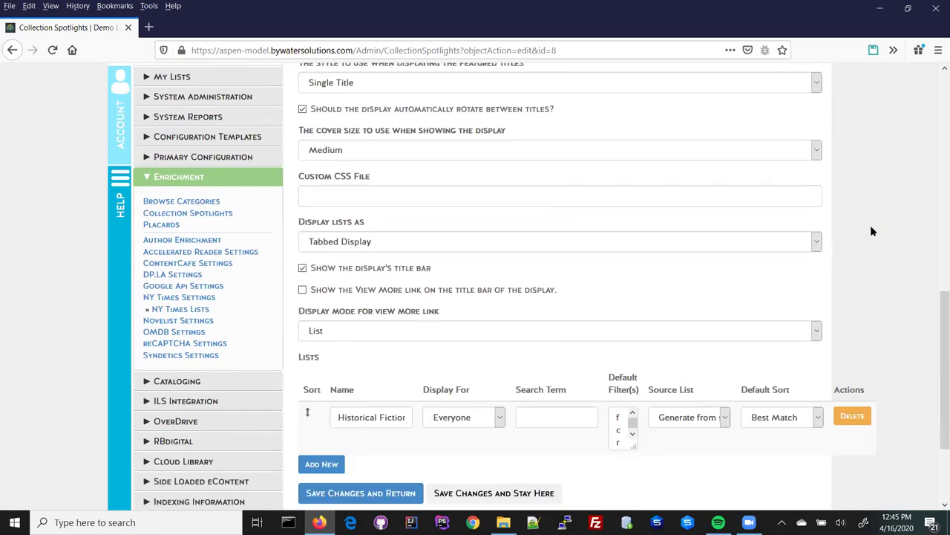
{"action": "left_click", "coordinate": [352, 362]}
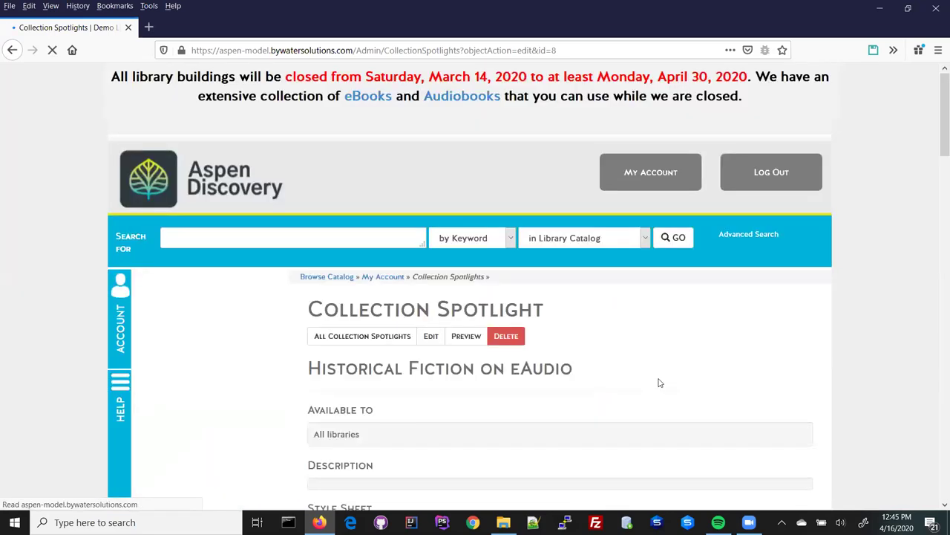
Review the updated Historical Fiction on eAudio spotlight's live preview and the integration notes for resizing.
{"action": "scroll", "coordinate": [660, 380], "scroll_direction": "down", "scroll_amount": 7}
{"action": "scroll", "coordinate": [660, 377], "scroll_direction": "down", "scroll_amount": 5}
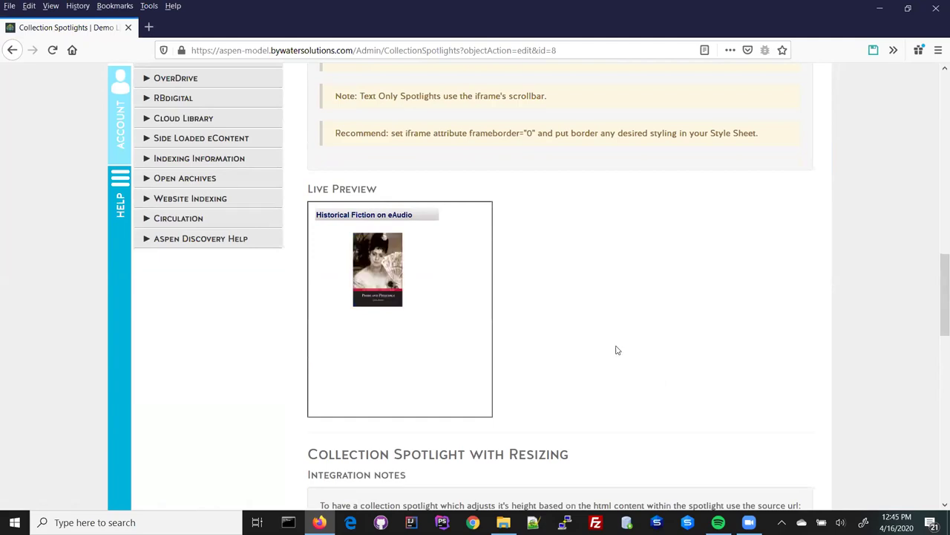
{"action": "scroll", "coordinate": [616, 350], "scroll_direction": "down", "scroll_amount": 6}
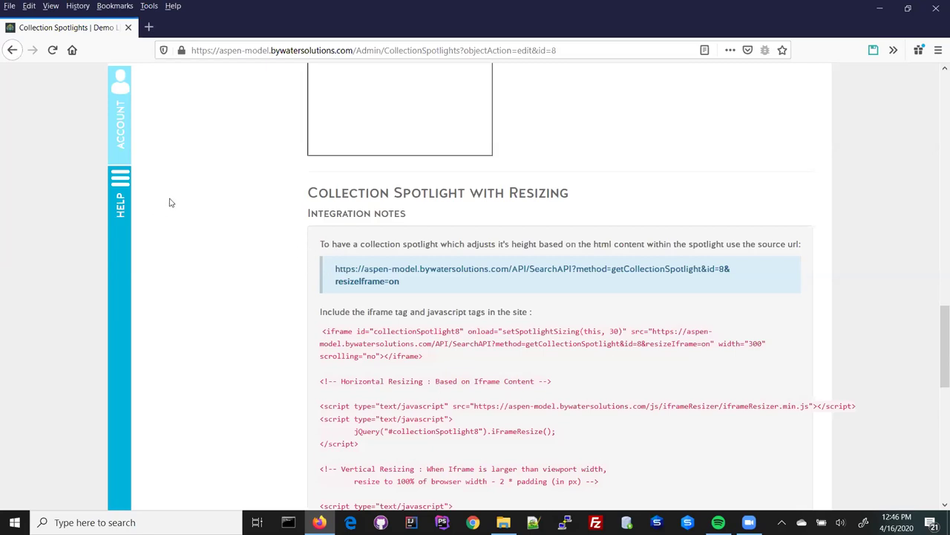
{"action": "scroll", "coordinate": [241, 191], "scroll_direction": "up", "scroll_amount": 20}
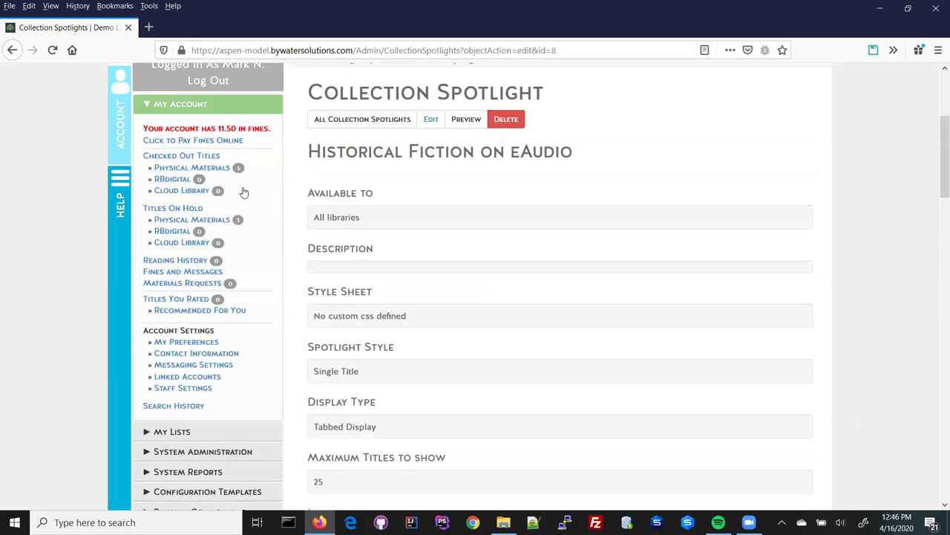
Search the library catalog by keyword for "fishing" and look through the results and the Explore More section.
{"action": "scroll", "coordinate": [256, 201], "scroll_direction": "up", "scroll_amount": 2}
{"action": "left_click", "coordinate": [262, 231]}
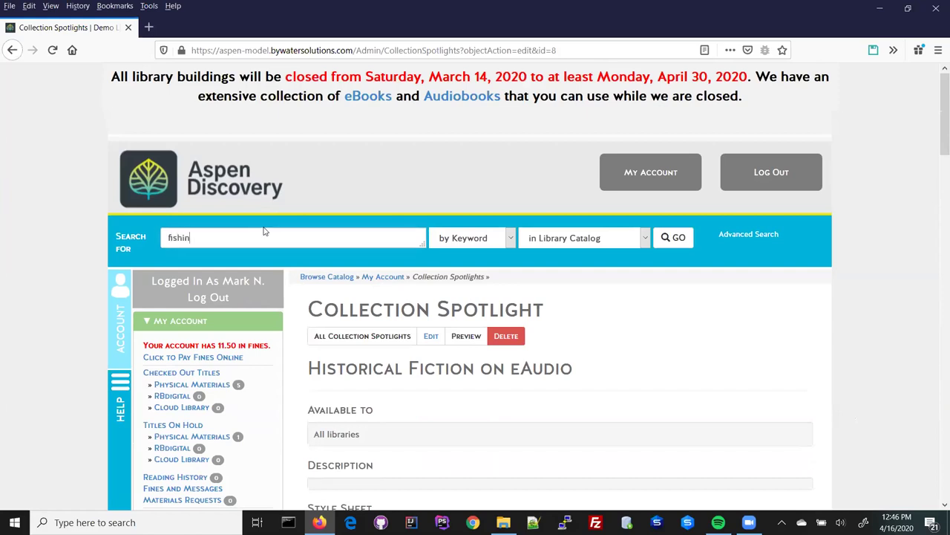
{"action": "type", "text": "fishing"}
{"action": "key", "text": "Return"}
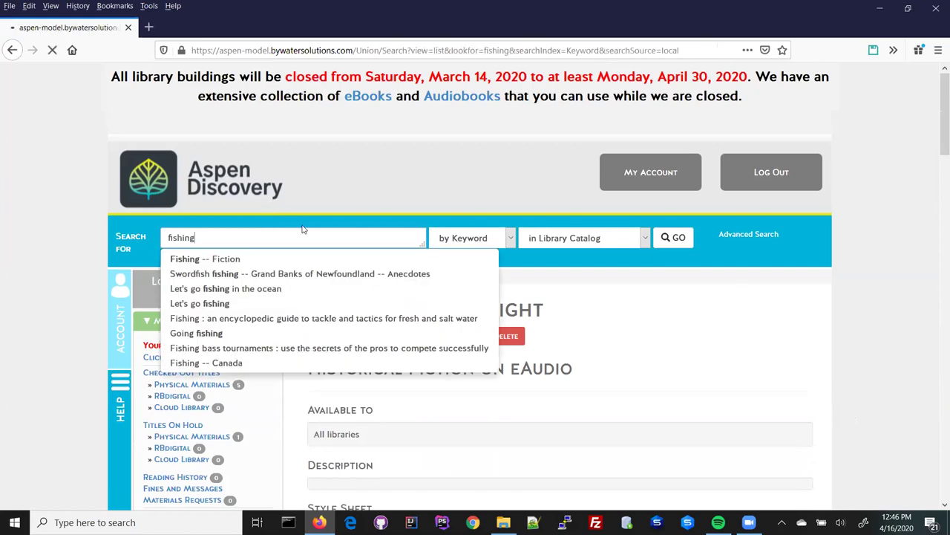
{"action": "scroll", "coordinate": [738, 273], "scroll_direction": "down", "scroll_amount": 10}
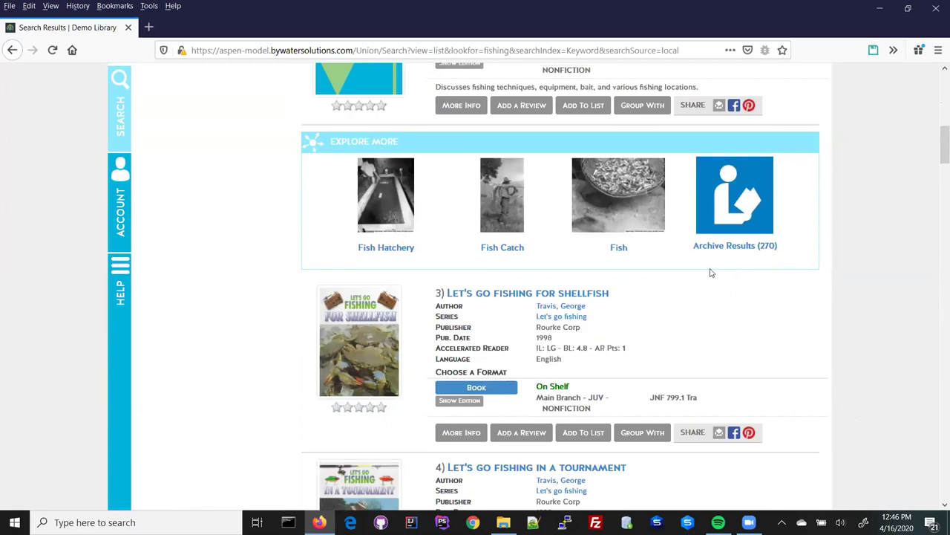
{"action": "scroll", "coordinate": [520, 185], "scroll_direction": "up", "scroll_amount": 3}
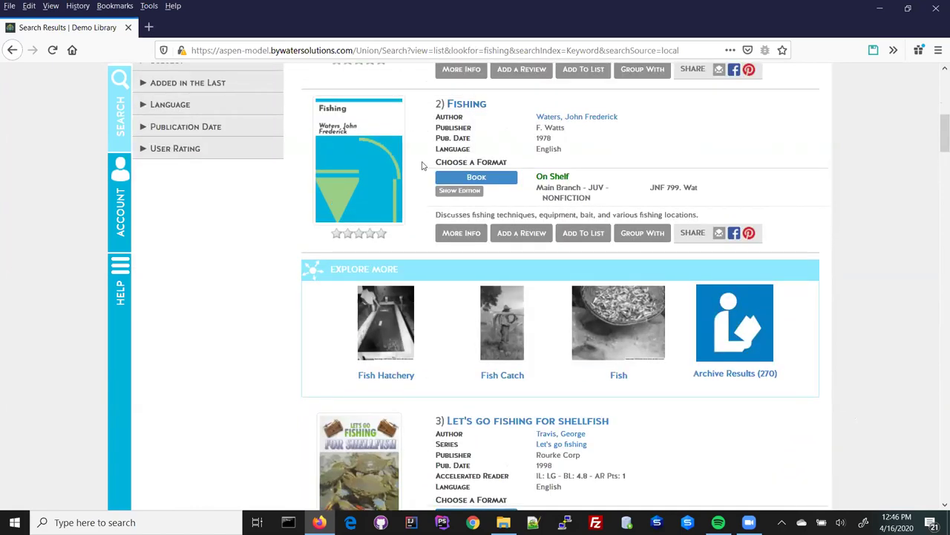
Open the second result, the 1978 book "Fishing", and expand its Staff View section.
{"action": "left_click", "coordinate": [464, 104]}
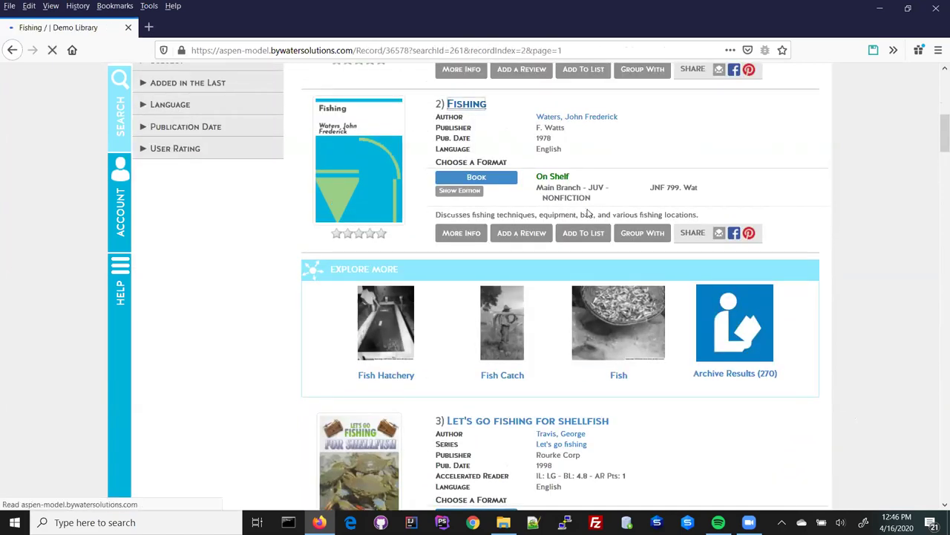
{"action": "scroll", "coordinate": [584, 214], "scroll_direction": "down", "scroll_amount": 5}
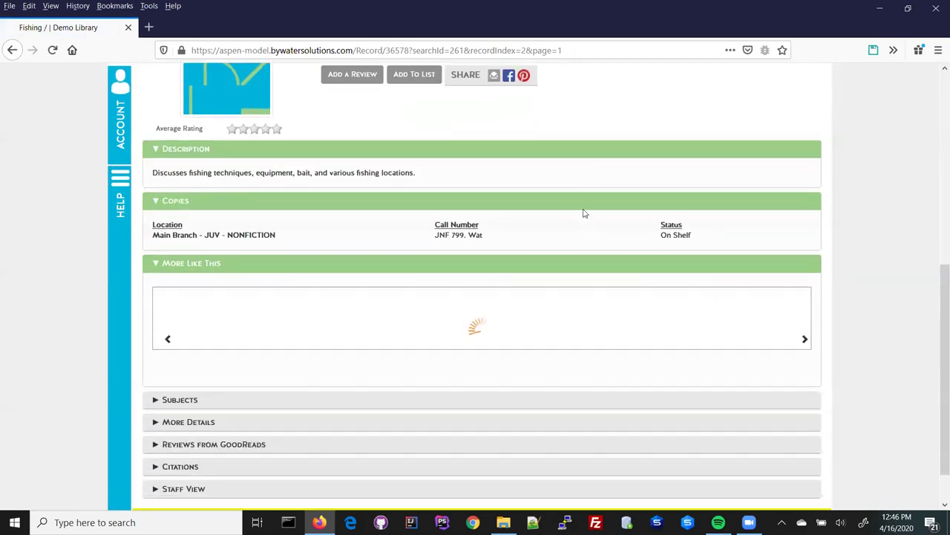
{"action": "scroll", "coordinate": [584, 214], "scroll_direction": "down", "scroll_amount": 2}
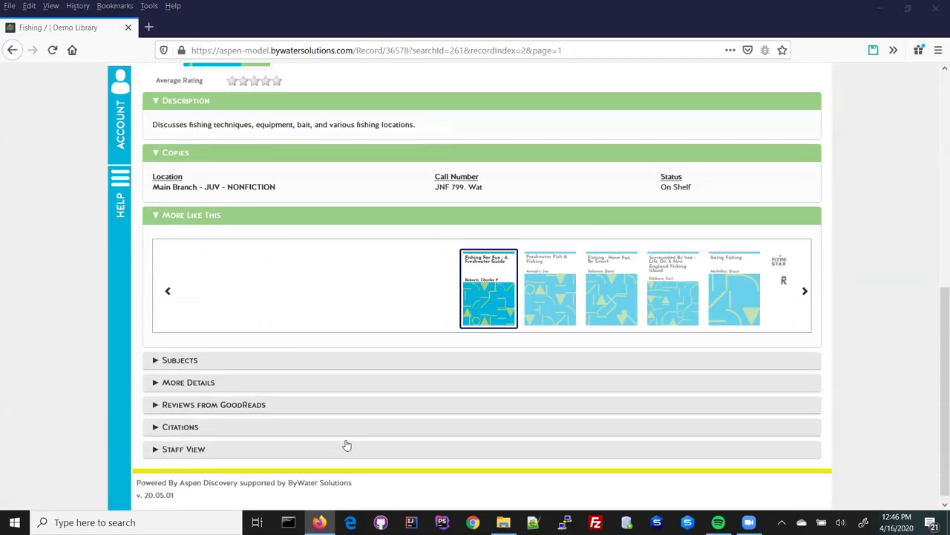
{"action": "left_click", "coordinate": [187, 450]}
{"action": "scroll", "coordinate": [410, 405], "scroll_direction": "down", "scroll_amount": 3}
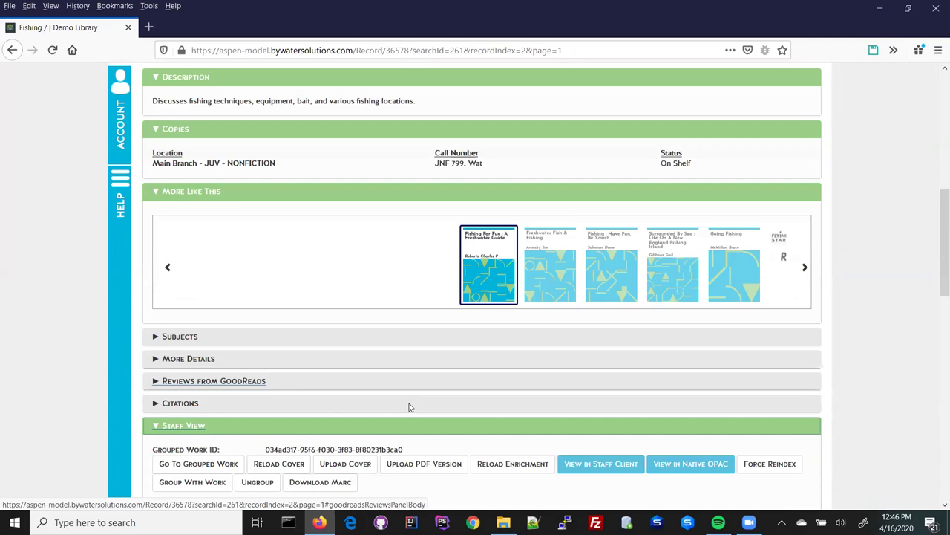
Upload Fishing-John-Waters.jpg from the cover_art folder as the book's custom cover and close the upload dialog.
{"action": "left_click", "coordinate": [346, 357]}
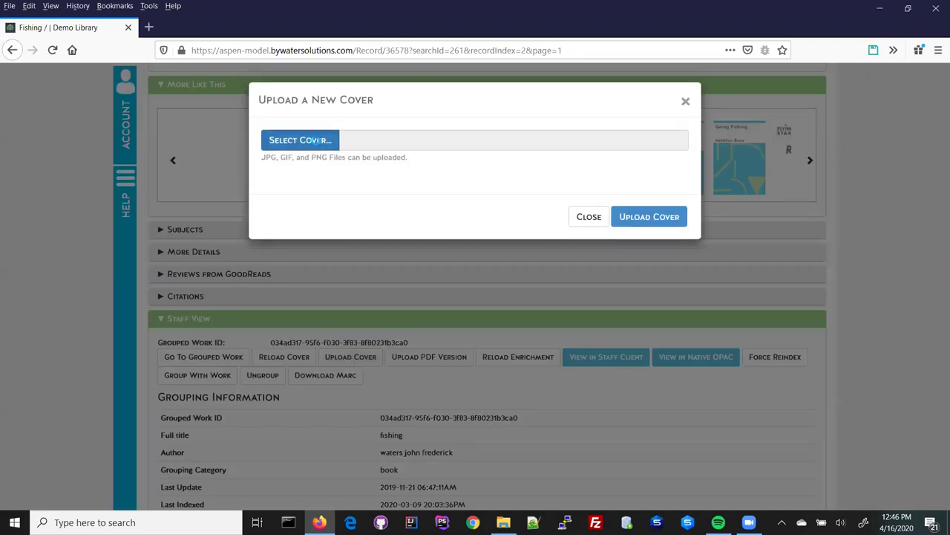
{"action": "left_click", "coordinate": [317, 141]}
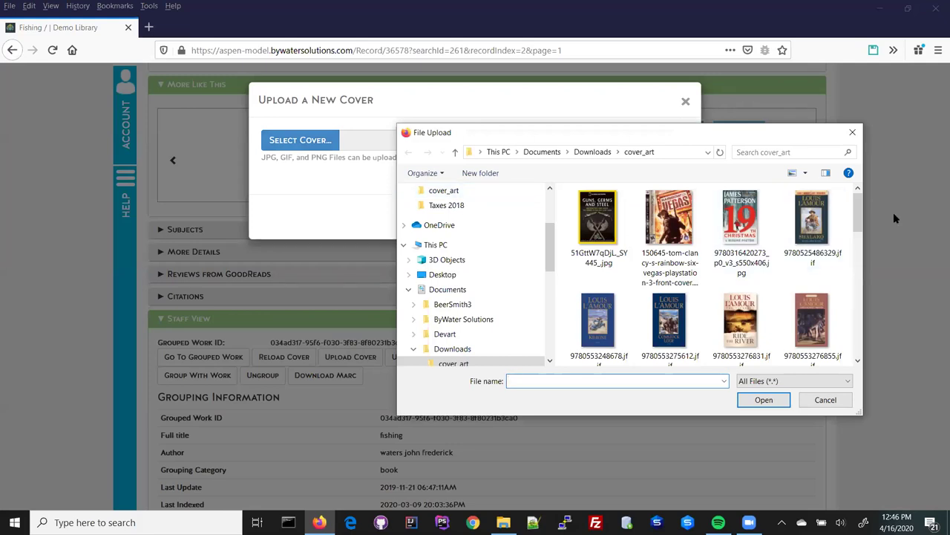
{"action": "left_click_drag", "start_coordinate": [859, 221], "coordinate": [857, 284]}
{"action": "left_click", "coordinate": [756, 298]}
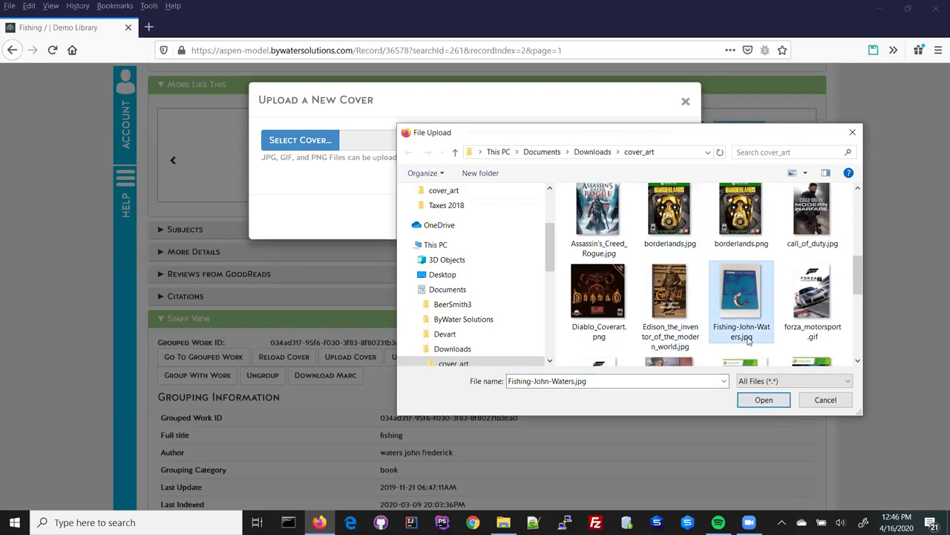
{"action": "left_click", "coordinate": [770, 401]}
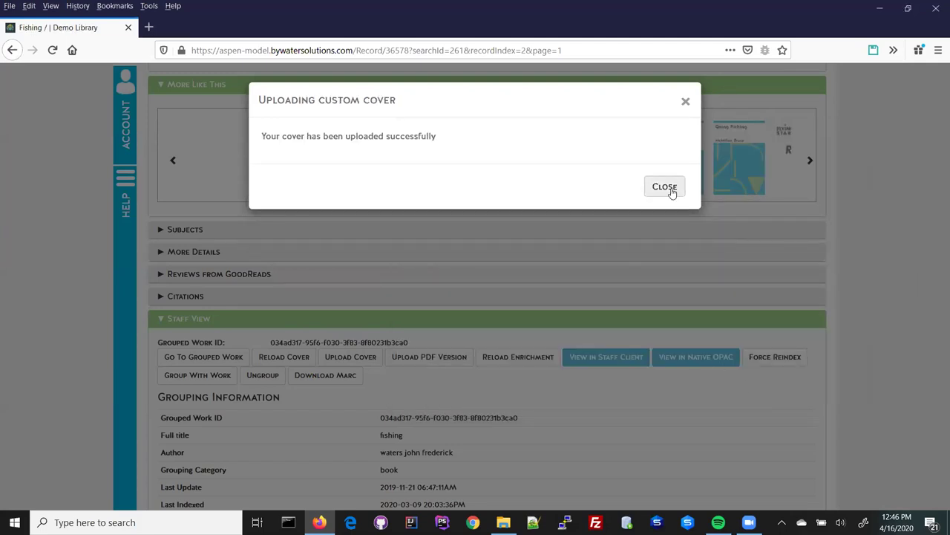
{"action": "left_click", "coordinate": [665, 187]}
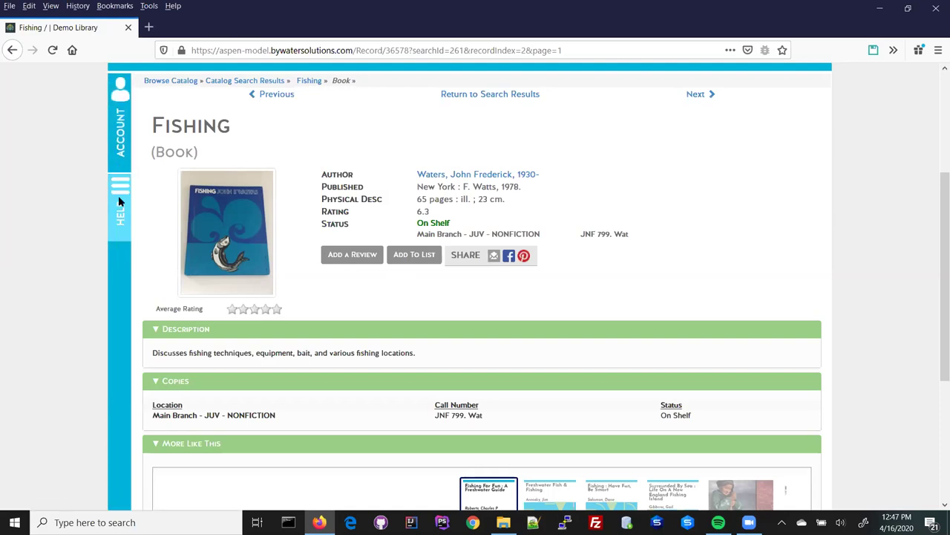
Open the Release Notes page listed under Aspen Discovery Help in the account options.
{"action": "left_click", "coordinate": [118, 152]}
{"action": "scroll", "coordinate": [322, 197], "scroll_direction": "down", "scroll_amount": 5}
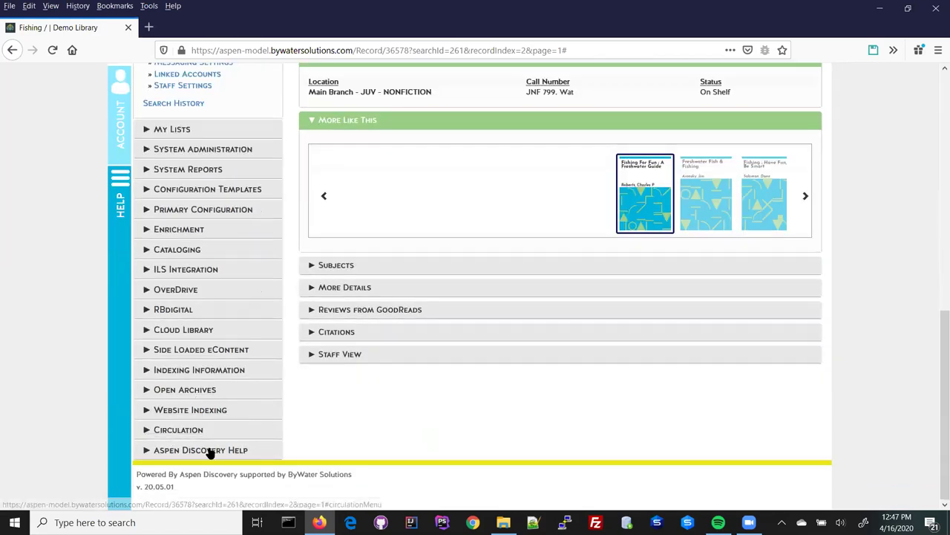
{"action": "left_click", "coordinate": [208, 451]}
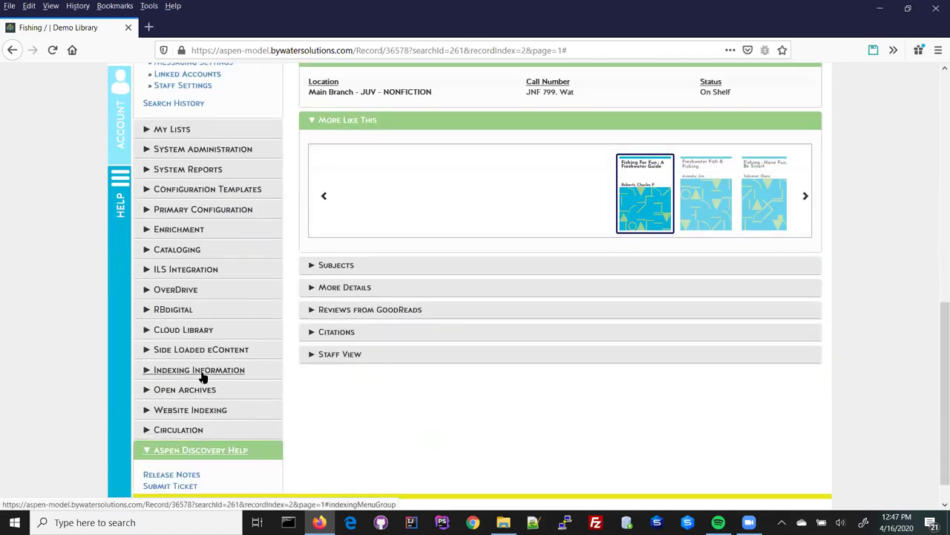
{"action": "scroll", "coordinate": [200, 357], "scroll_direction": "down", "scroll_amount": 1}
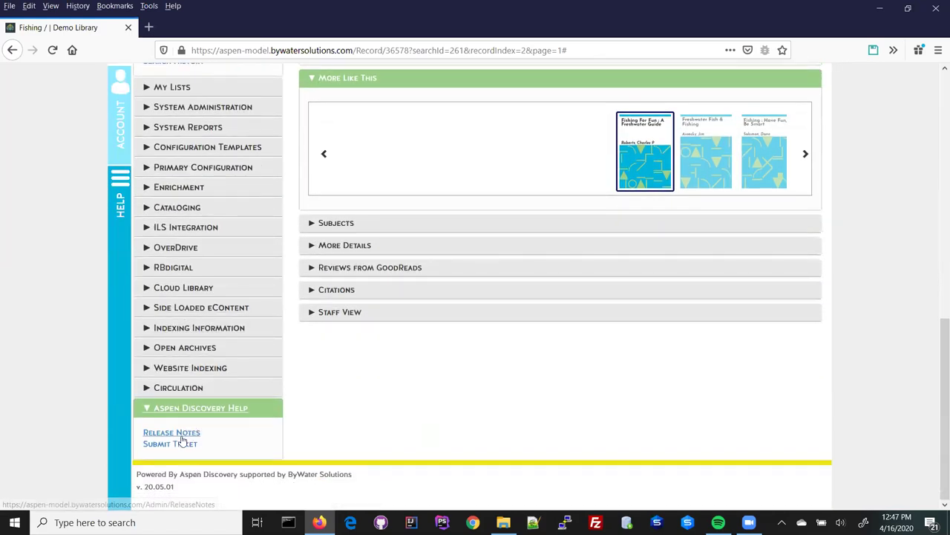
{"action": "left_click", "coordinate": [189, 433]}
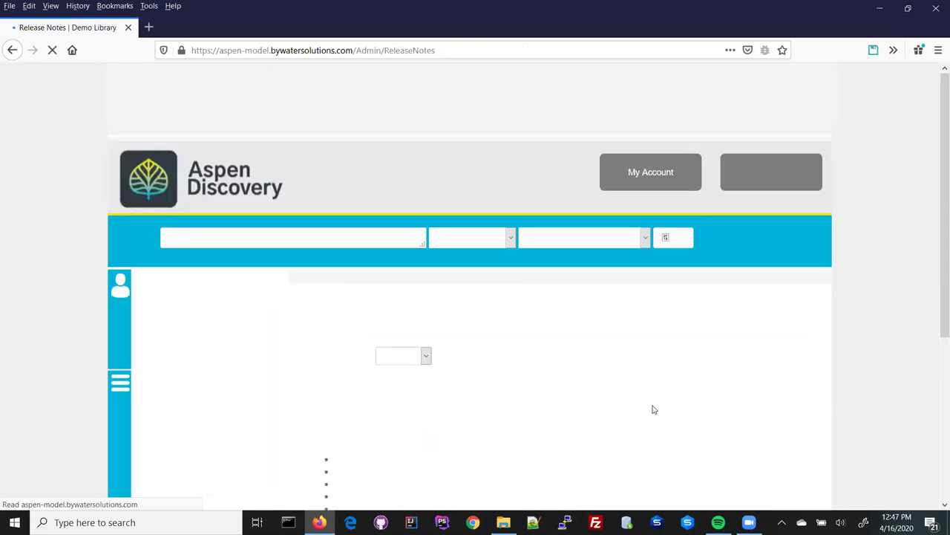
Display the release notes for version 20.05.00 and read through the updates down to the Library Calendar Events integration.
{"action": "scroll", "coordinate": [653, 407], "scroll_direction": "down", "scroll_amount": 3}
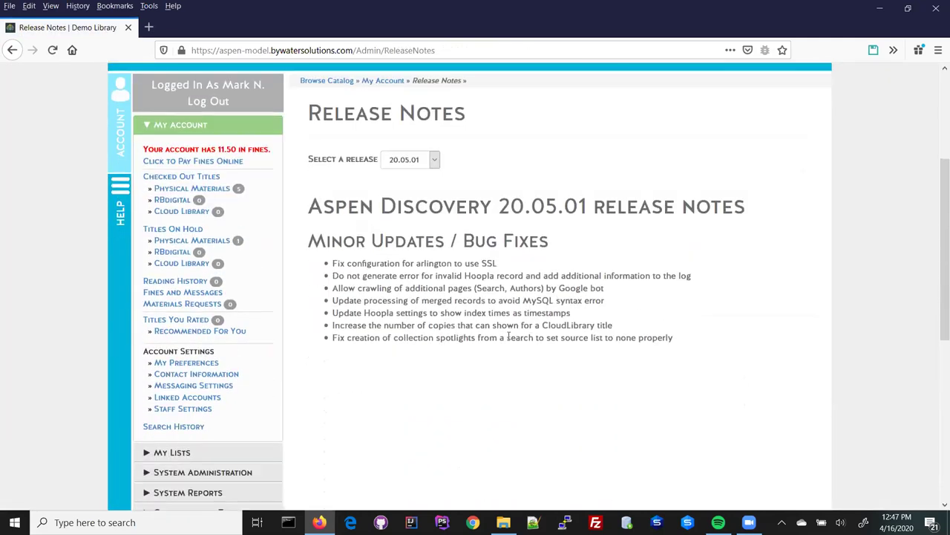
{"action": "left_click", "coordinate": [401, 160]}
{"action": "left_click", "coordinate": [398, 189]}
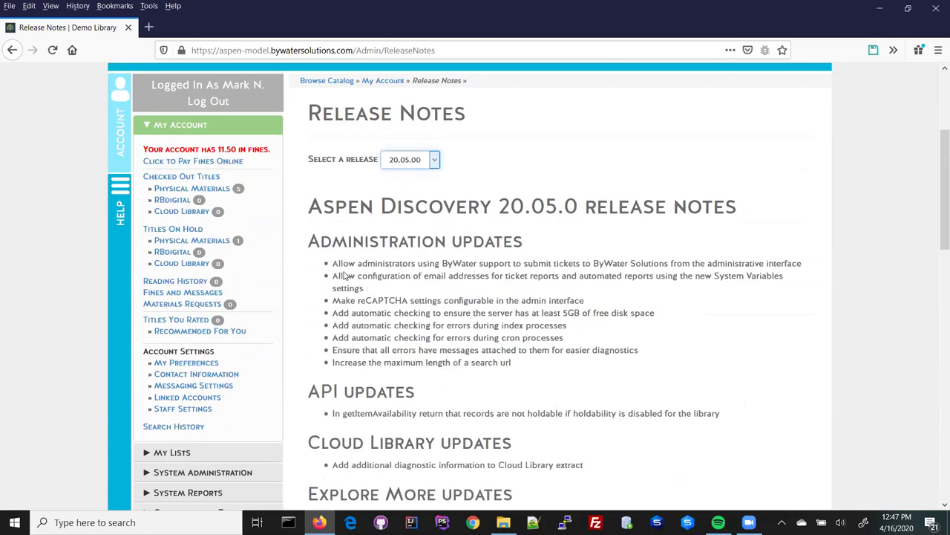
{"action": "scroll", "coordinate": [535, 236], "scroll_direction": "down", "scroll_amount": 2}
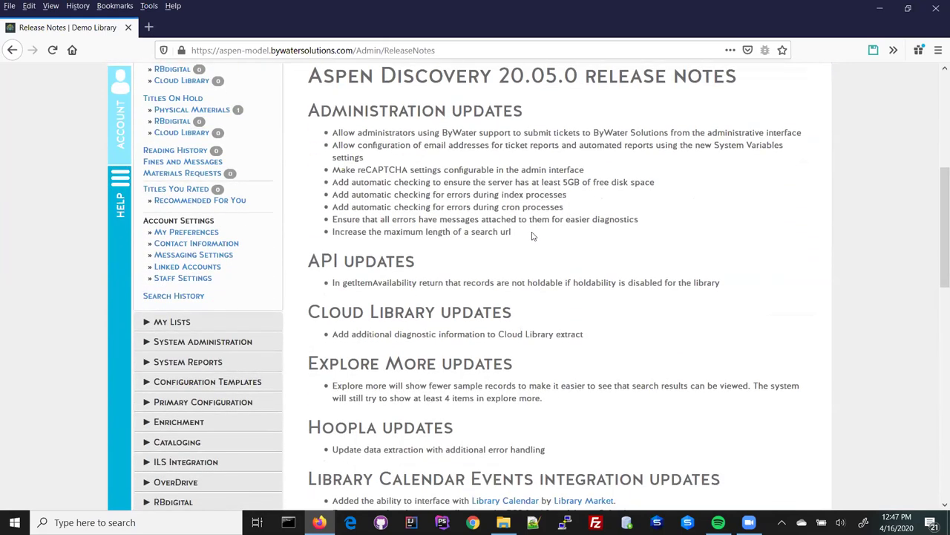
{"action": "scroll", "coordinate": [461, 336], "scroll_direction": "down", "scroll_amount": 3}
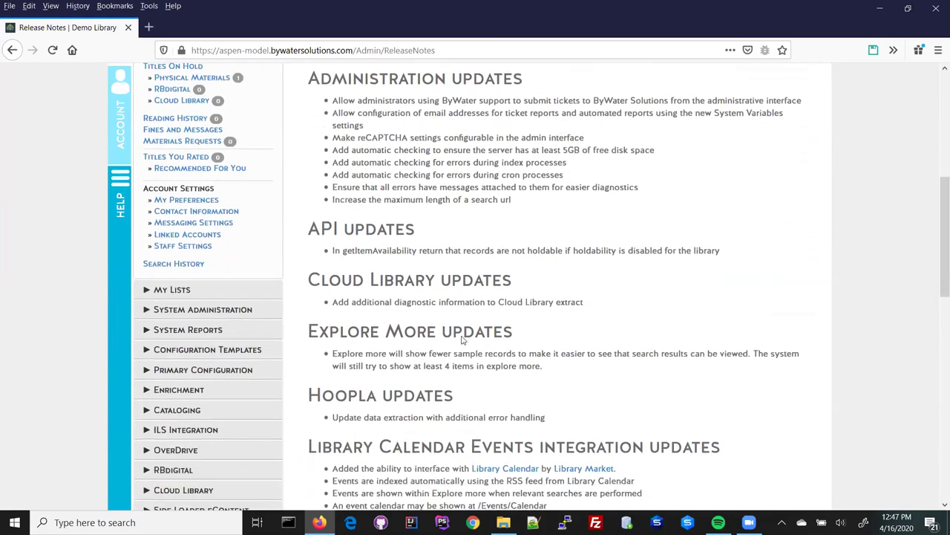
{"action": "scroll", "coordinate": [461, 333], "scroll_direction": "down", "scroll_amount": 1}
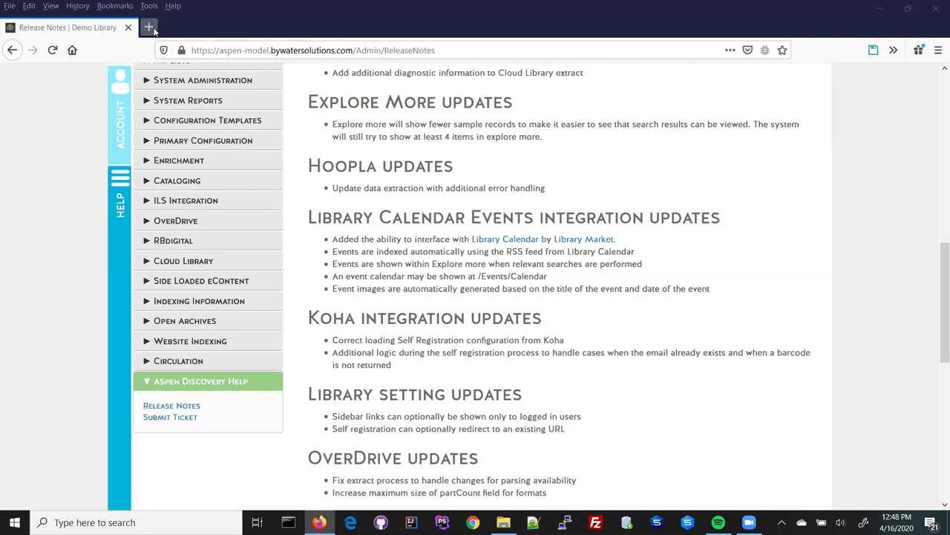
Open the Pueblo City-County Library catalog at catalog.pueblolibrary.org in a new browser tab.
{"action": "key", "text": "ctrl+t"}
{"action": "type", "text": "catalog.pueblolibrary.org"}
{"action": "key", "text": "Return"}
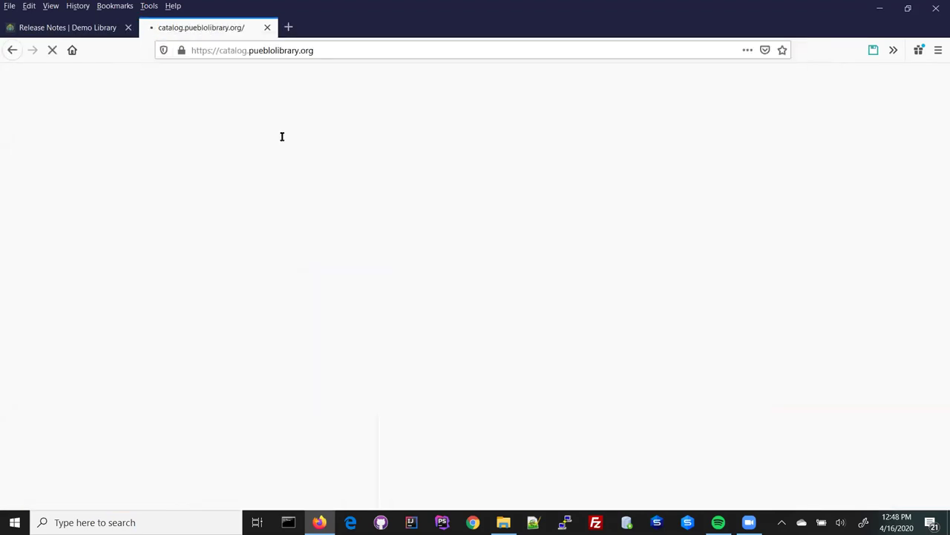
Search the Pueblo catalog by keyword for "manga" and look through the results, comparing physical and Hoopla titles.
{"action": "left_click", "coordinate": [268, 198]}
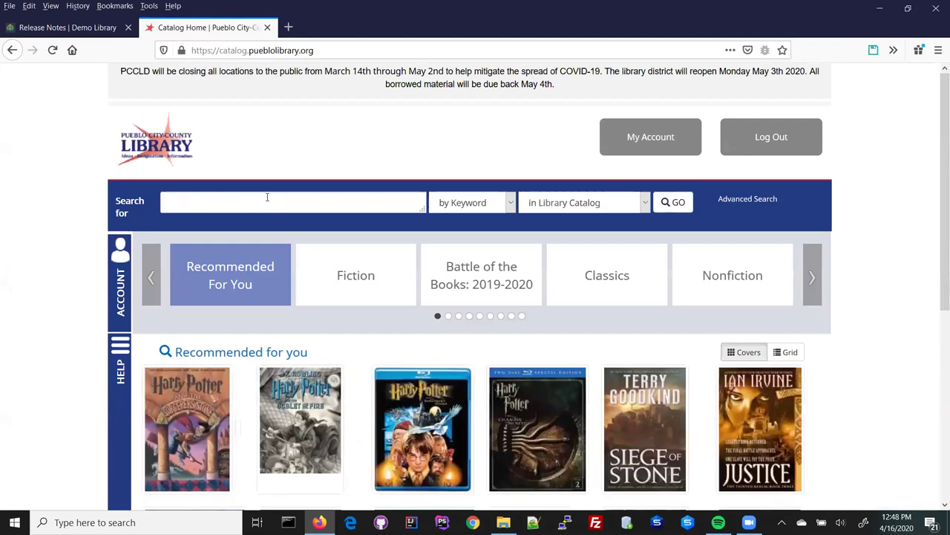
{"action": "type", "text": "manga"}
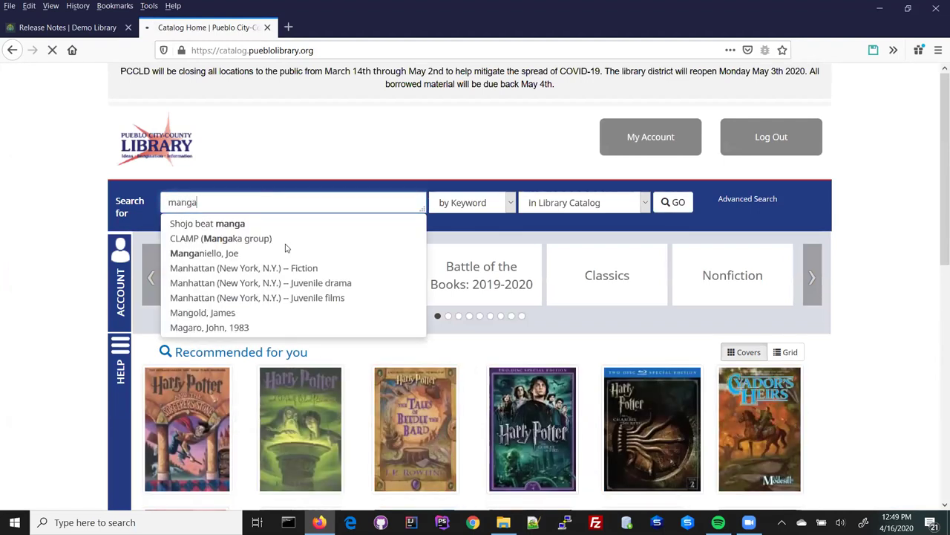
{"action": "key", "text": "Return"}
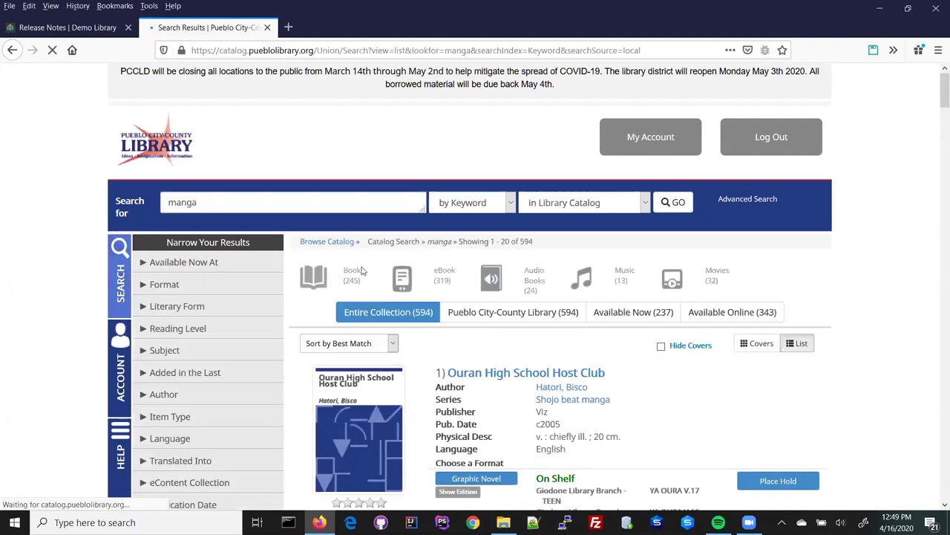
{"action": "scroll", "coordinate": [367, 275], "scroll_direction": "down", "scroll_amount": 3}
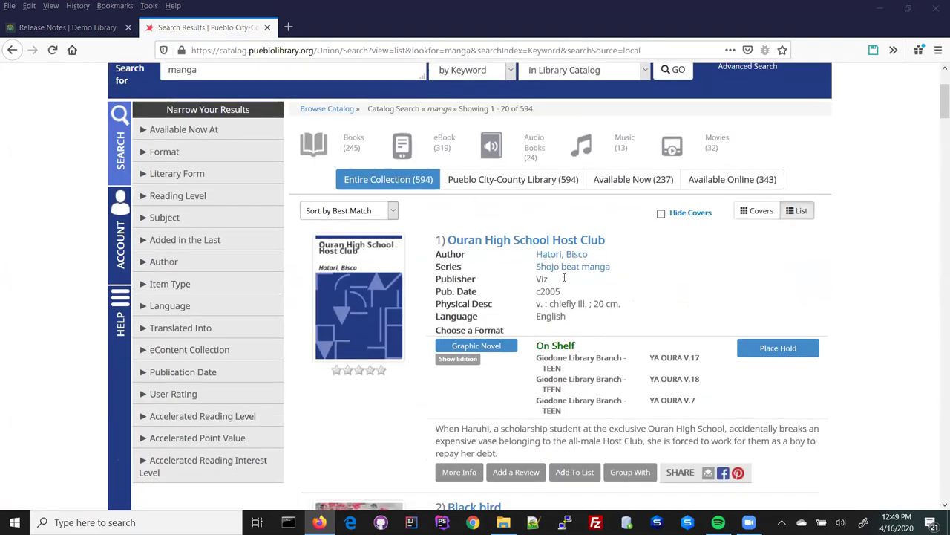
{"action": "scroll", "coordinate": [593, 98], "scroll_direction": "down", "scroll_amount": 3}
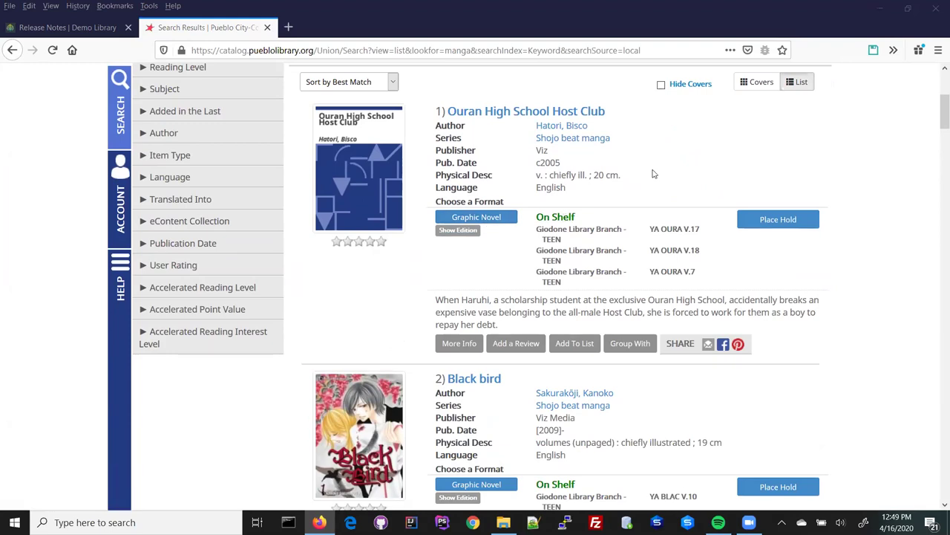
{"action": "scroll", "coordinate": [743, 238], "scroll_direction": "down", "scroll_amount": 6}
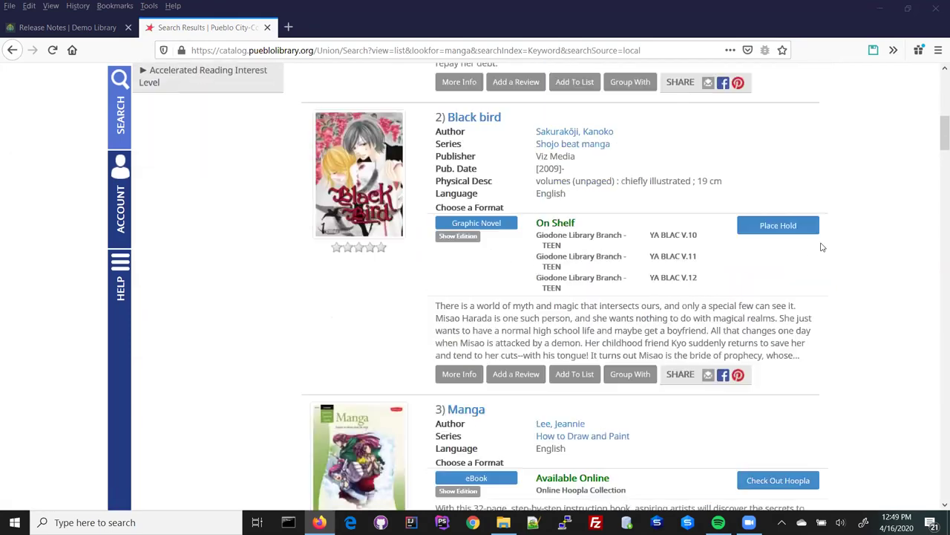
{"action": "scroll", "coordinate": [805, 283], "scroll_direction": "down", "scroll_amount": 3}
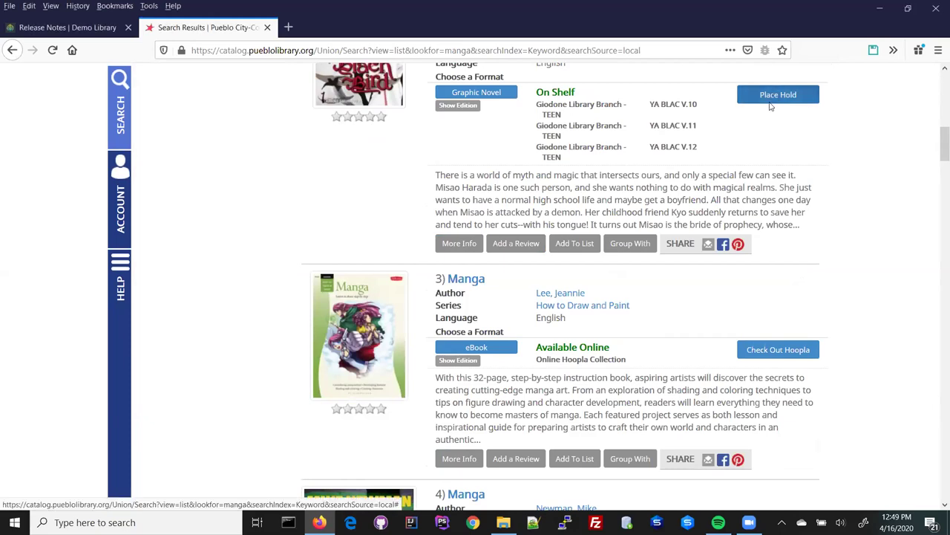
Start a hold request on the Black bird graphic novel, dismiss it and log out of the Pueblo catalog.
{"action": "left_click", "coordinate": [770, 104]}
{"action": "left_click", "coordinate": [666, 194]}
{"action": "scroll", "coordinate": [743, 185], "scroll_direction": "up", "scroll_amount": 10}
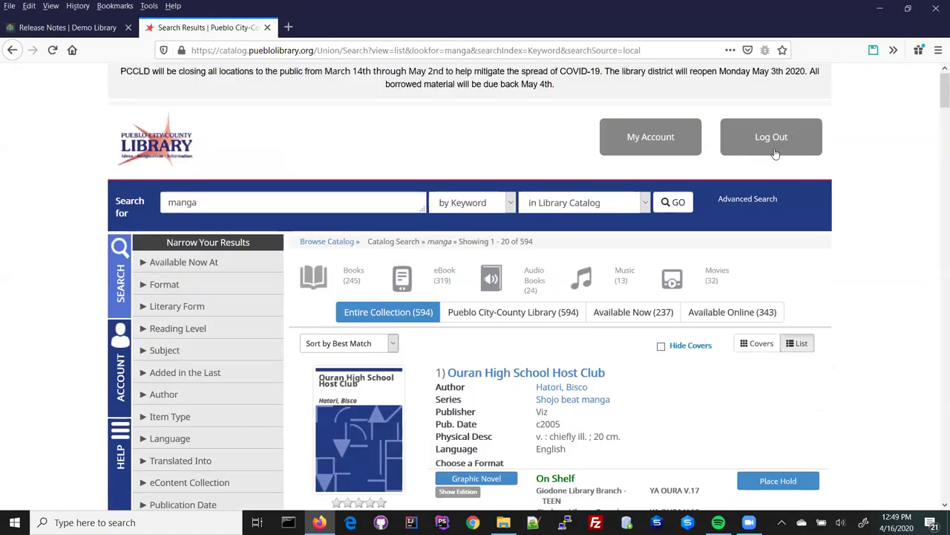
{"action": "left_click", "coordinate": [763, 139]}
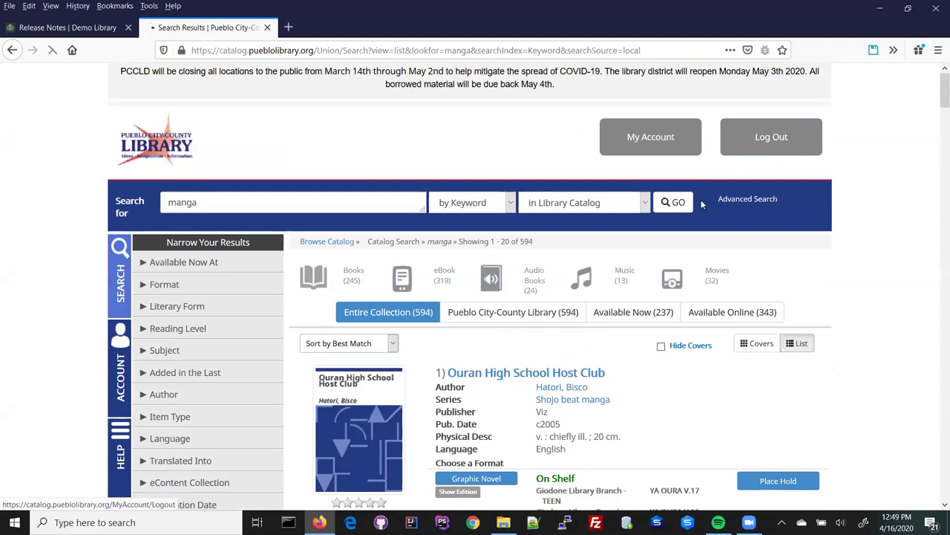
Log back in to the Pueblo catalog, filling the username and password from the saved patron login.
{"action": "left_click", "coordinate": [757, 153]}
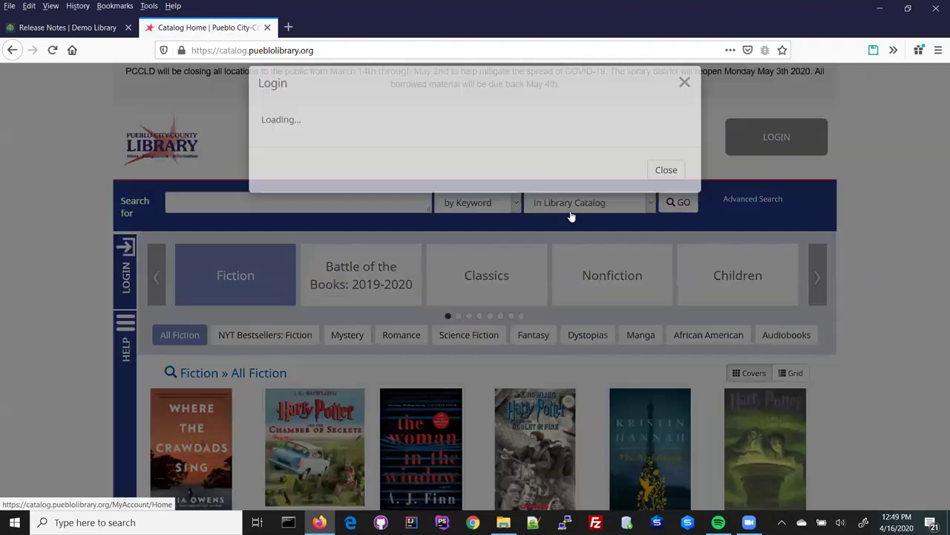
{"action": "type", "text": "pp"}
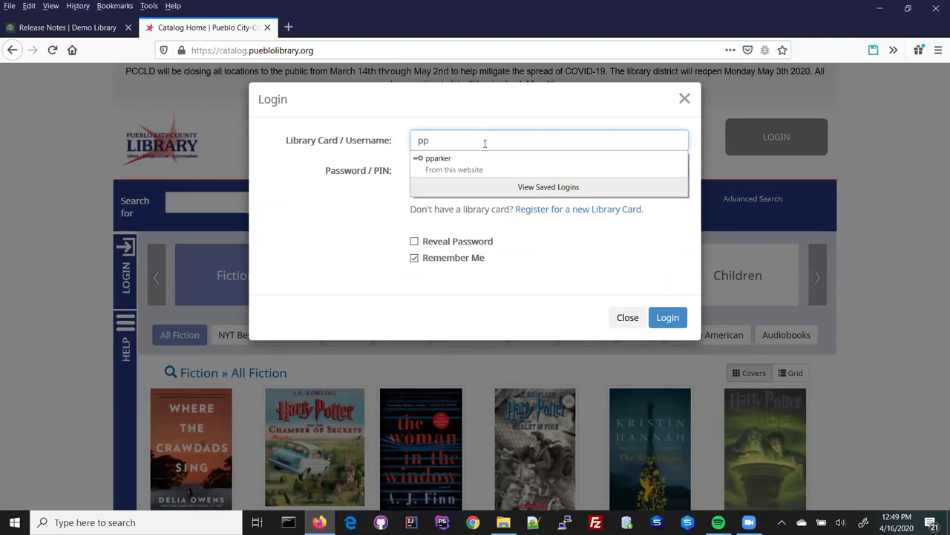
{"action": "left_click", "coordinate": [483, 161]}
{"action": "left_click", "coordinate": [667, 317]}
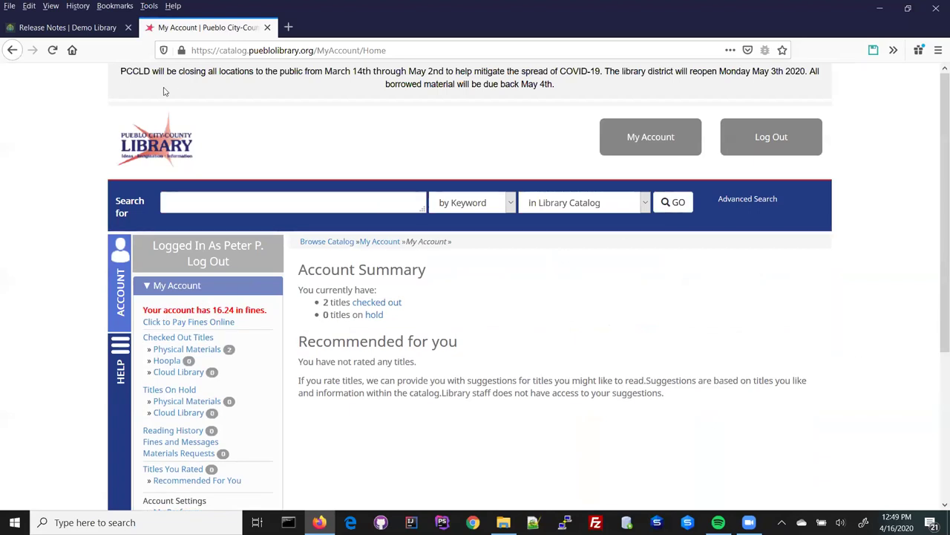
Search the Pueblo catalog by keyword for "manga" while logged in.
{"action": "left_click", "coordinate": [261, 202]}
{"action": "type", "text": "manga"}
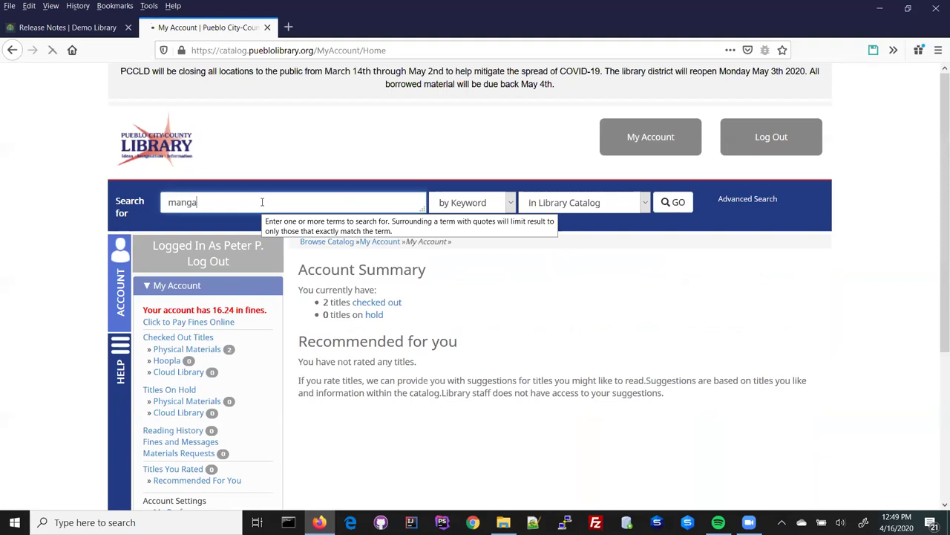
{"action": "key", "text": "Return"}
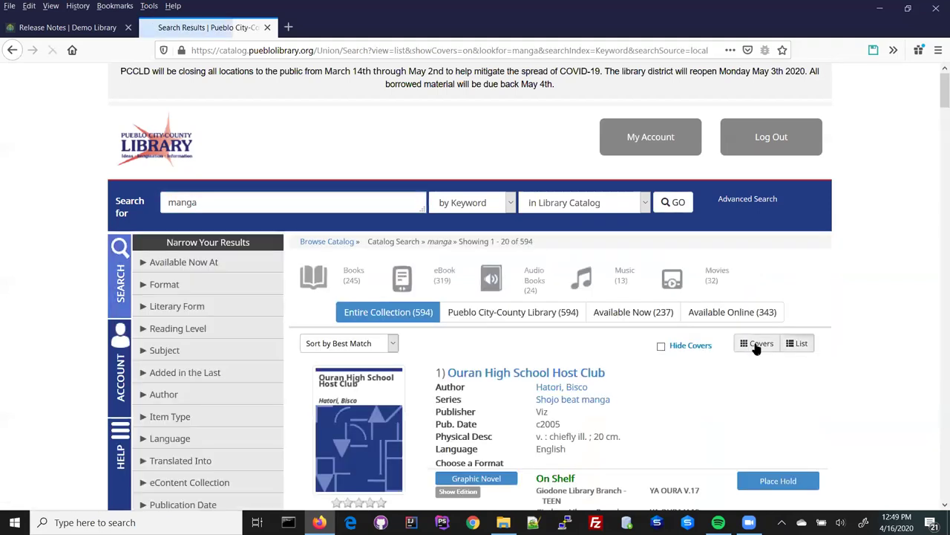
Start a hold on the Black bird graphic novel and view the list of volumes that can be requested.
{"action": "scroll", "coordinate": [756, 349], "scroll_direction": "down", "scroll_amount": 10}
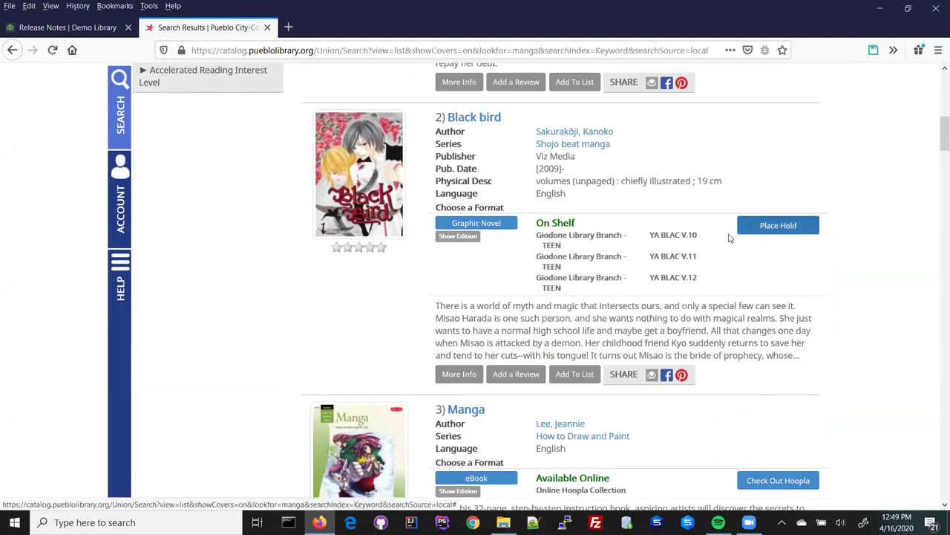
{"action": "left_click", "coordinate": [742, 227]}
{"action": "left_click", "coordinate": [450, 231]}
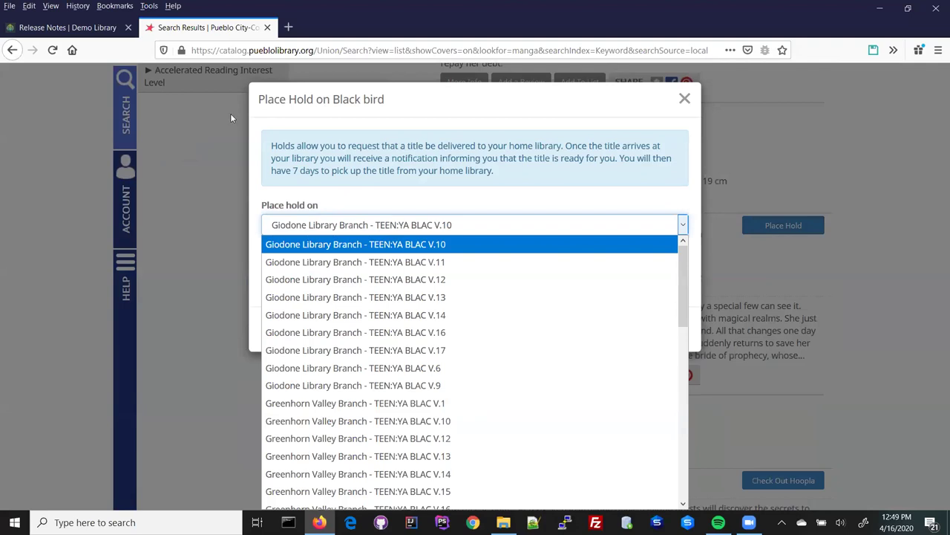
{"action": "left_click", "coordinate": [572, 158]}
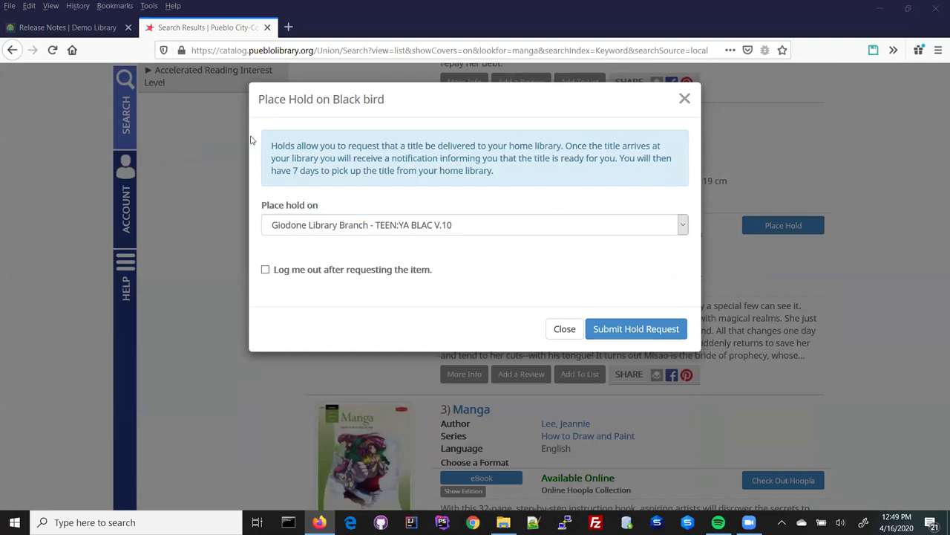
Open the Arlington Public Library catalog at libcat.arlingtonva.us in a new browser tab.
{"action": "left_click", "coordinate": [288, 30]}
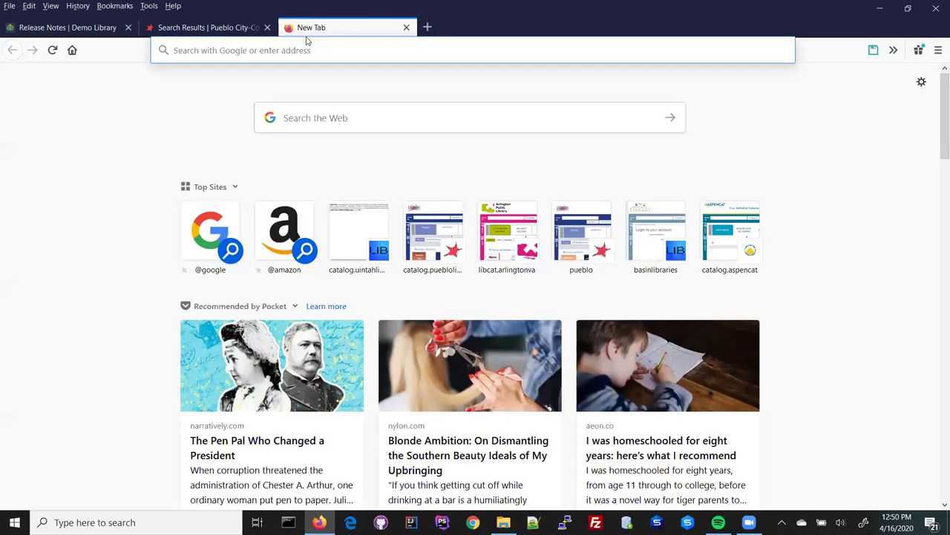
{"action": "type", "text": "lib"}
{"action": "type", "text": "cata.g"}
{"action": "key", "text": "BackSpace"}
{"action": "key", "text": "BackSpace"}
{"action": "key", "text": "BackSpace"}
{"action": "type", "text": "."}
{"action": "key", "text": "Return"}
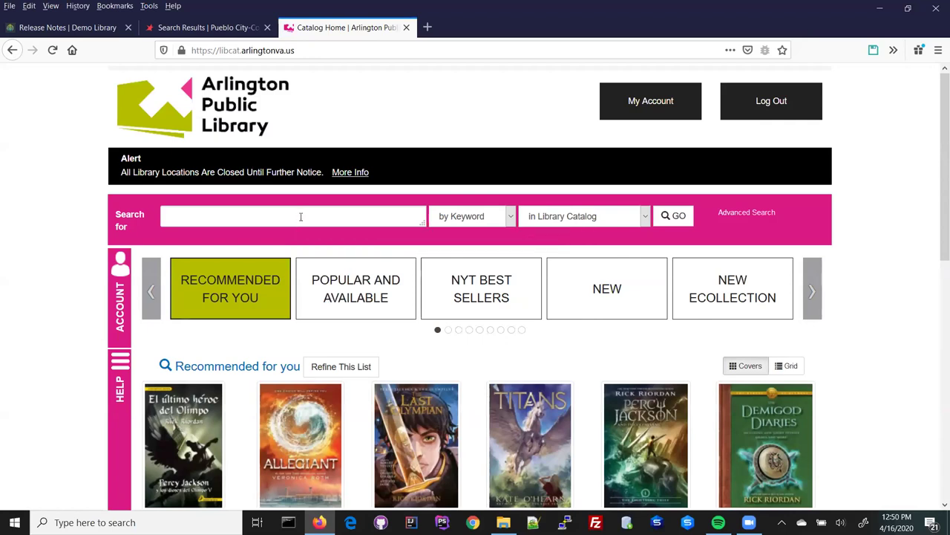
Search the Arlington catalog by keyword for "fodors" and look at the availability details of the travel guide results.
{"action": "left_click", "coordinate": [300, 216]}
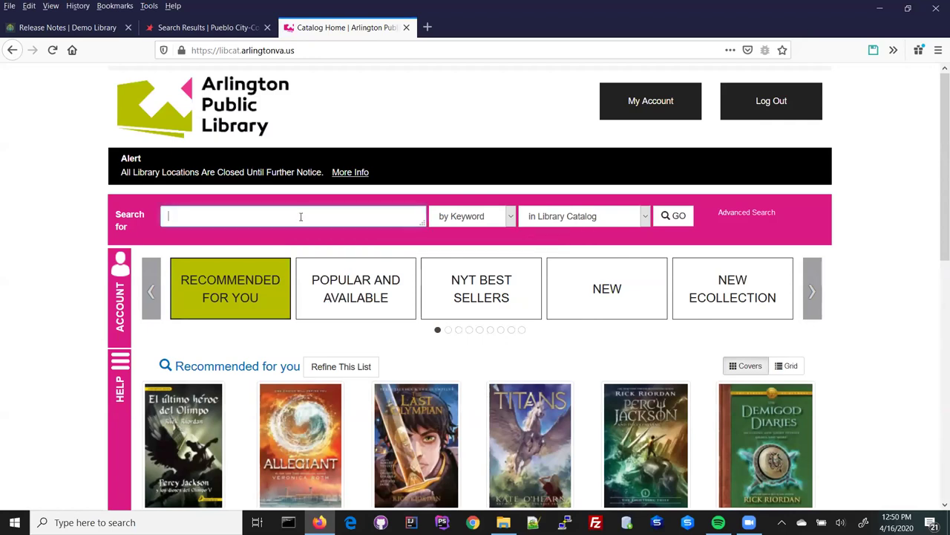
{"action": "type", "text": "fodors"}
{"action": "key", "text": "Return"}
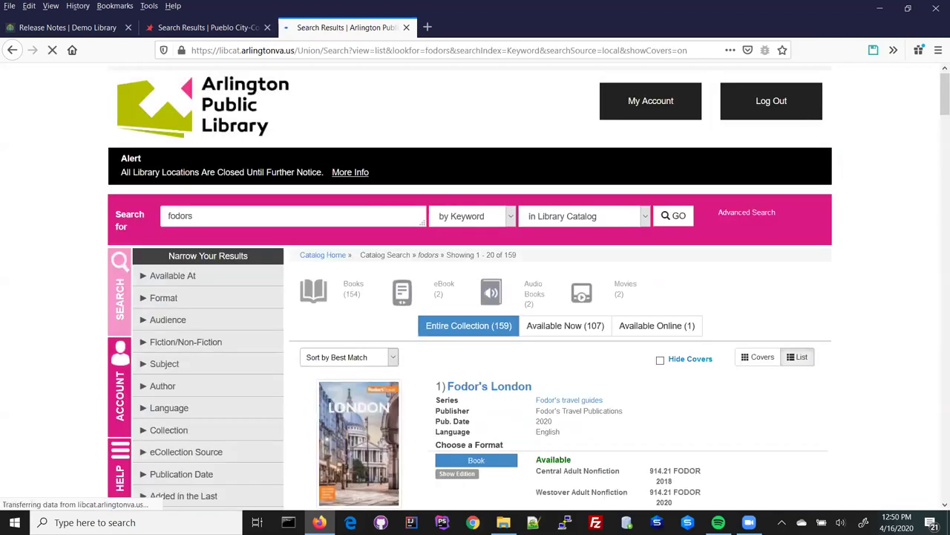
{"action": "scroll", "coordinate": [644, 318], "scroll_direction": "down", "scroll_amount": 8}
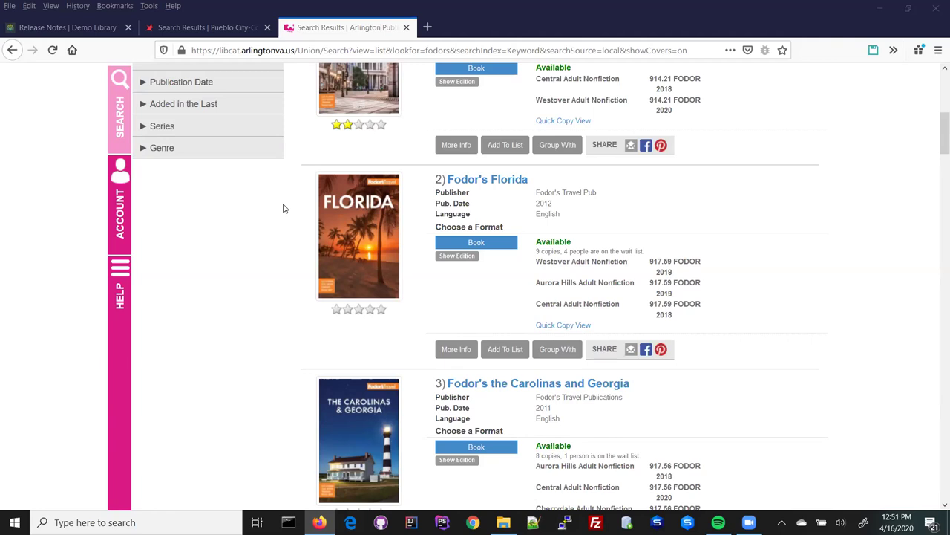
Open the Uintah County Library catalog at catalog.uintahlibrary.org in another new browser tab.
{"action": "left_click", "coordinate": [427, 27]}
{"action": "type", "text": "catalog.uintahlibrary.org"}
{"action": "key", "text": "Return"}
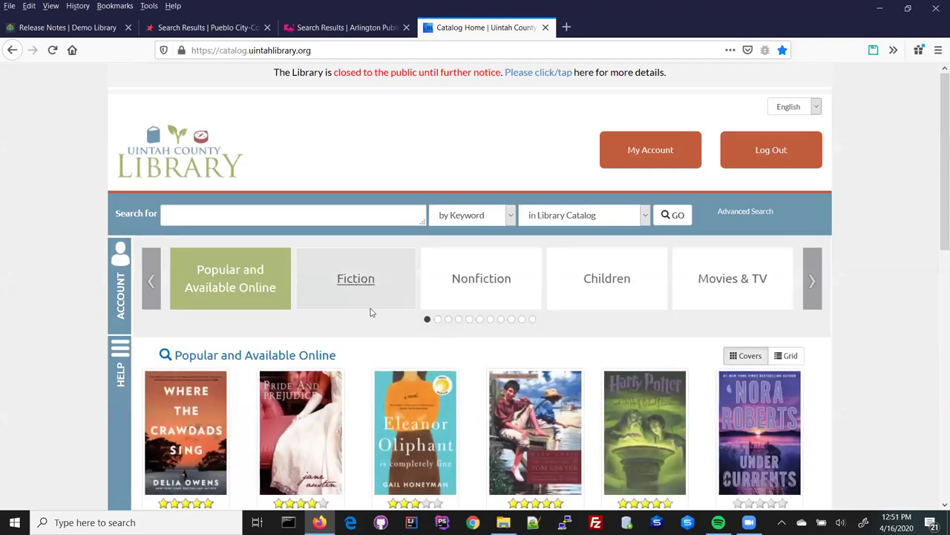
Search the Uintah catalog by keyword for "storytime" and look through the results to the Explore More event suggestions.
{"action": "left_click", "coordinate": [346, 218]}
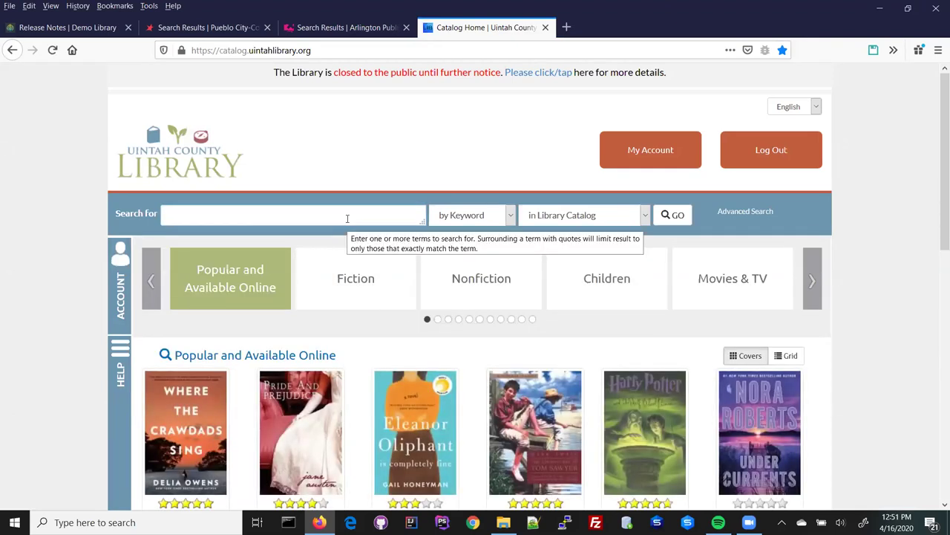
{"action": "type", "text": "storytime"}
{"action": "key", "text": "Return"}
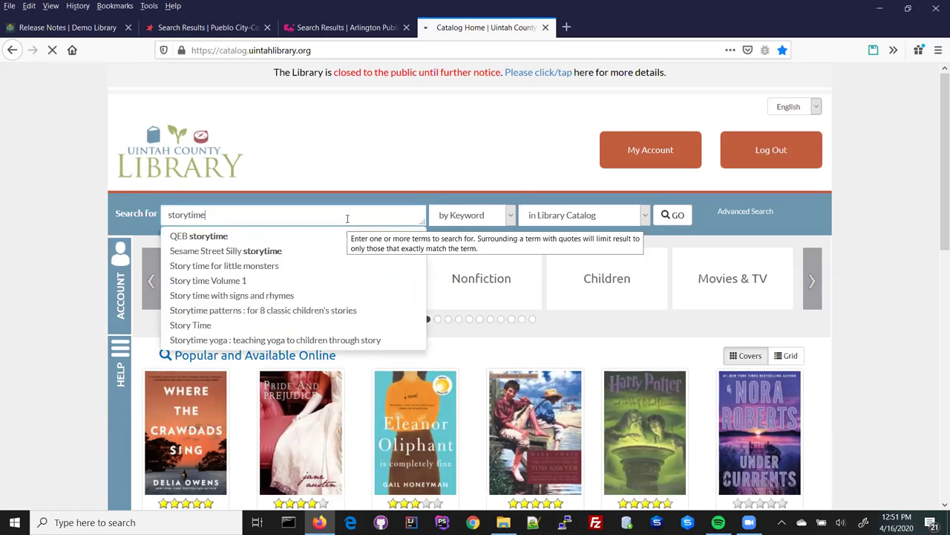
{"action": "scroll", "coordinate": [415, 267], "scroll_direction": "down", "scroll_amount": 5}
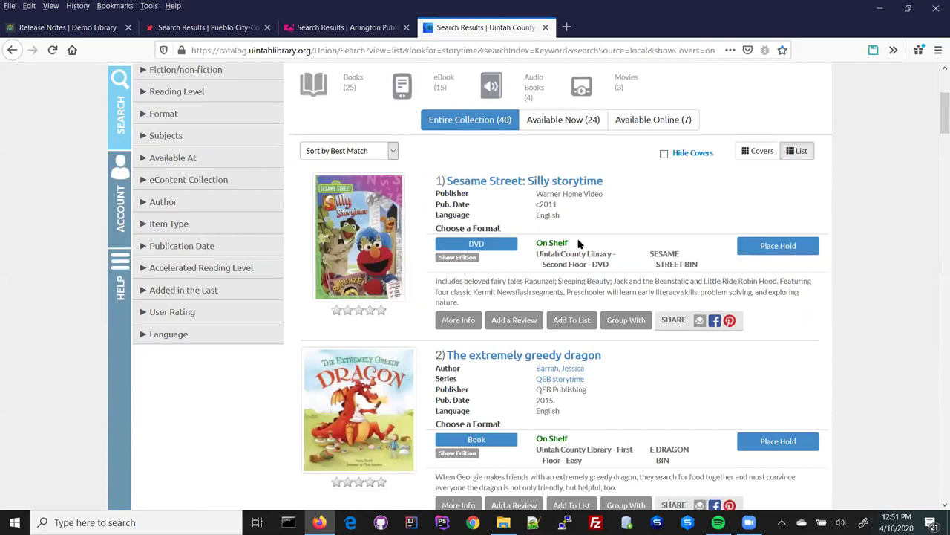
{"action": "scroll", "coordinate": [589, 297], "scroll_direction": "down", "scroll_amount": 6}
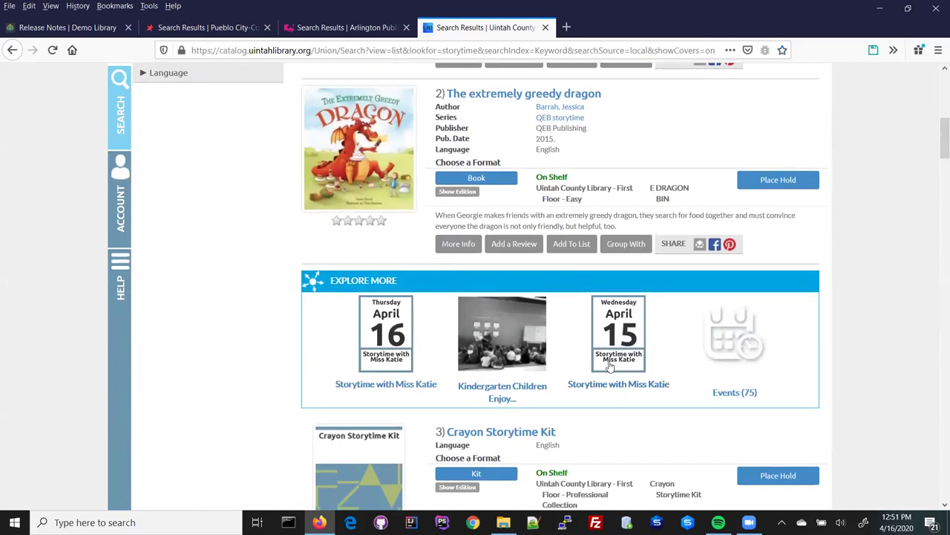
View the April 16 storytime event's details, return to the search results, and browse all matching library events.
{"action": "left_click", "coordinate": [382, 339]}
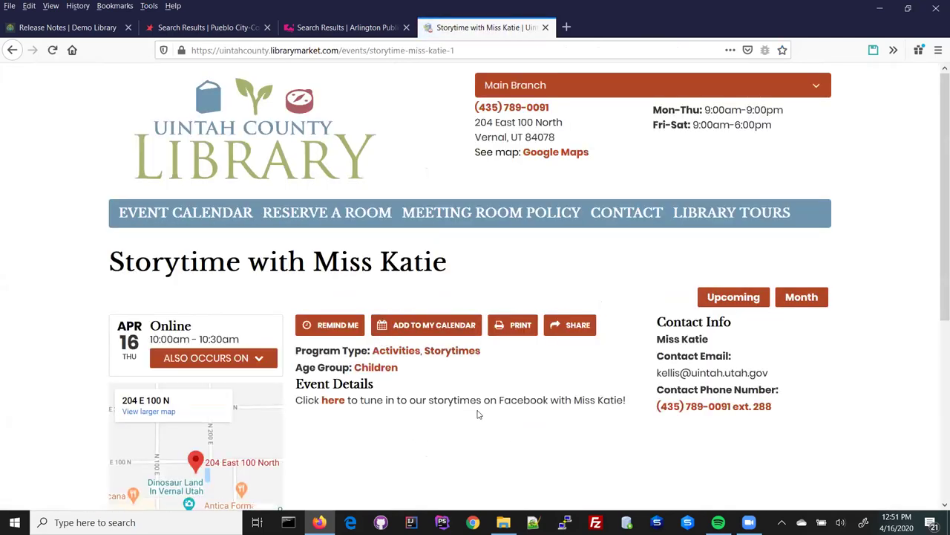
{"action": "key", "text": "alt+Left"}
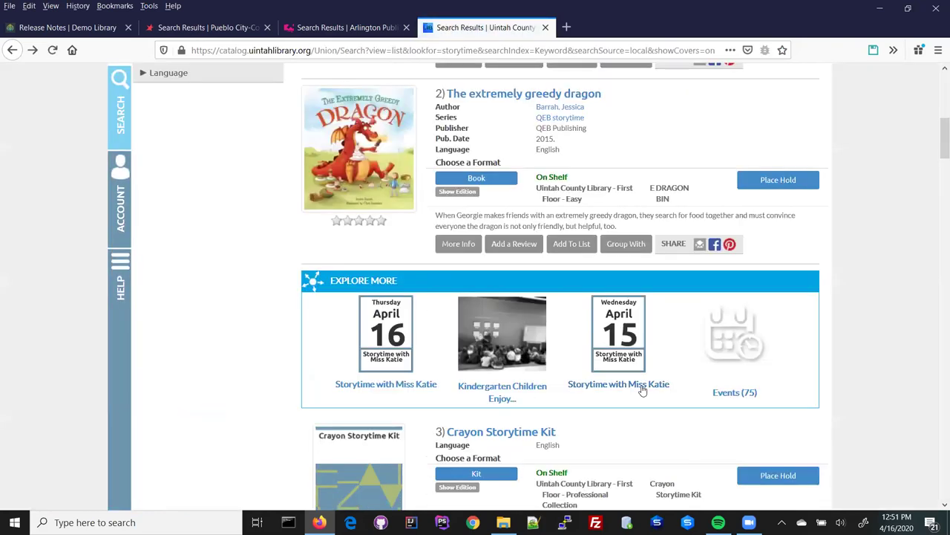
{"action": "left_click", "coordinate": [709, 335]}
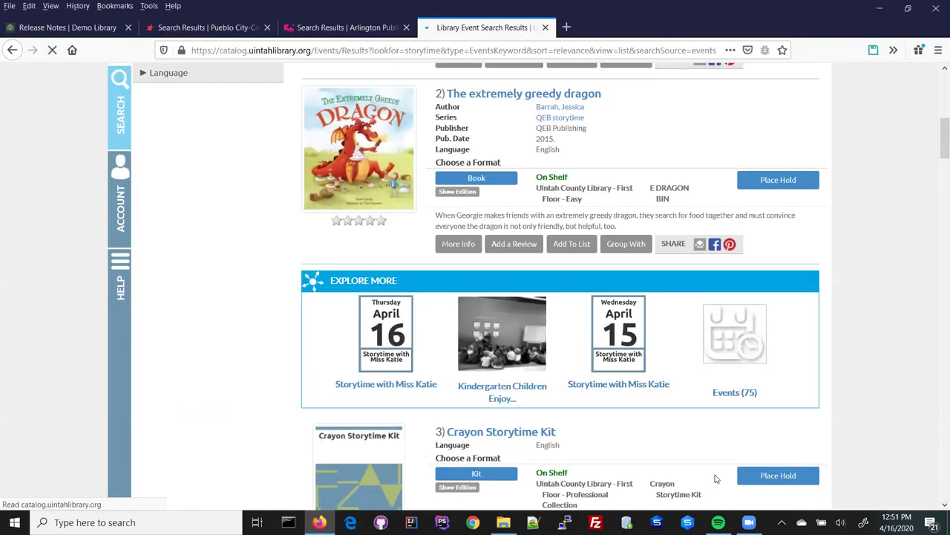
{"action": "scroll", "coordinate": [632, 307], "scroll_direction": "down", "scroll_amount": 3}
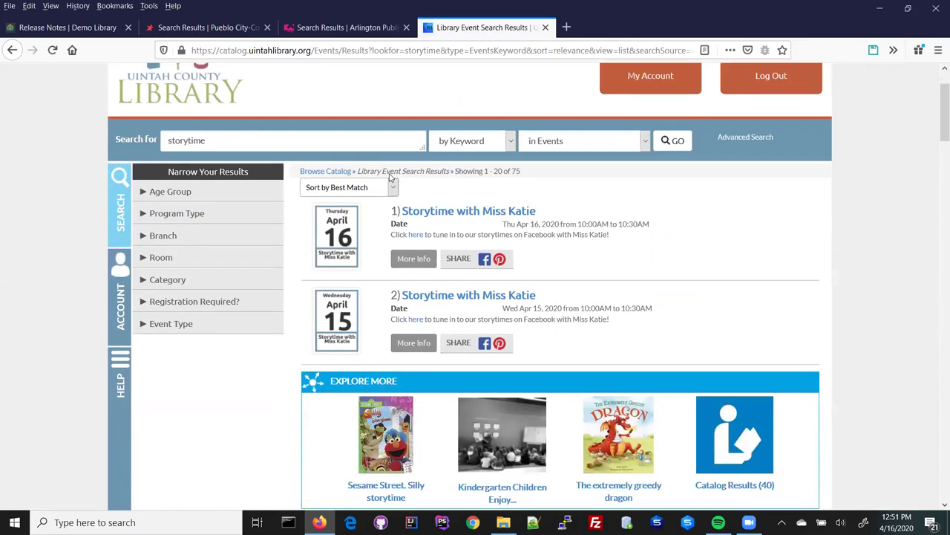
{"action": "scroll", "coordinate": [444, 286], "scroll_direction": "down", "scroll_amount": 6}
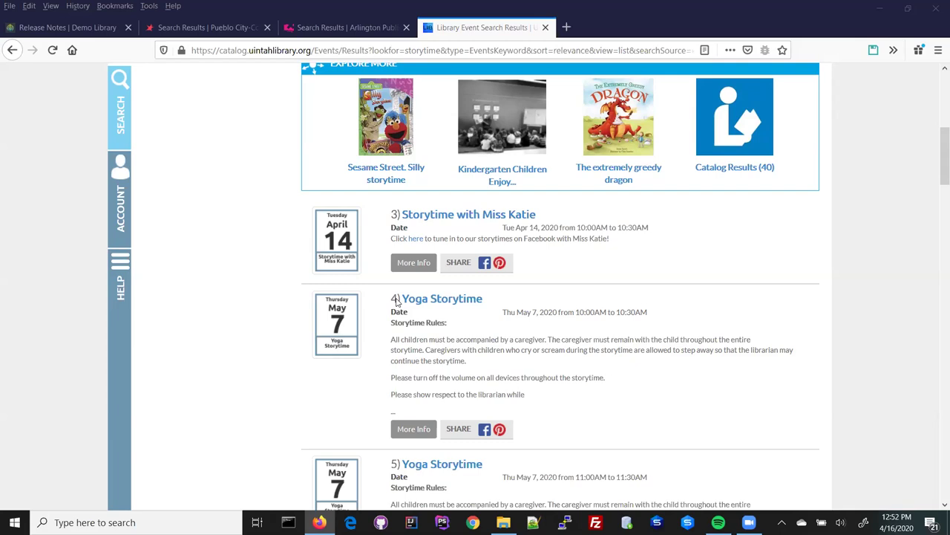
{"action": "left_click", "coordinate": [119, 277]}
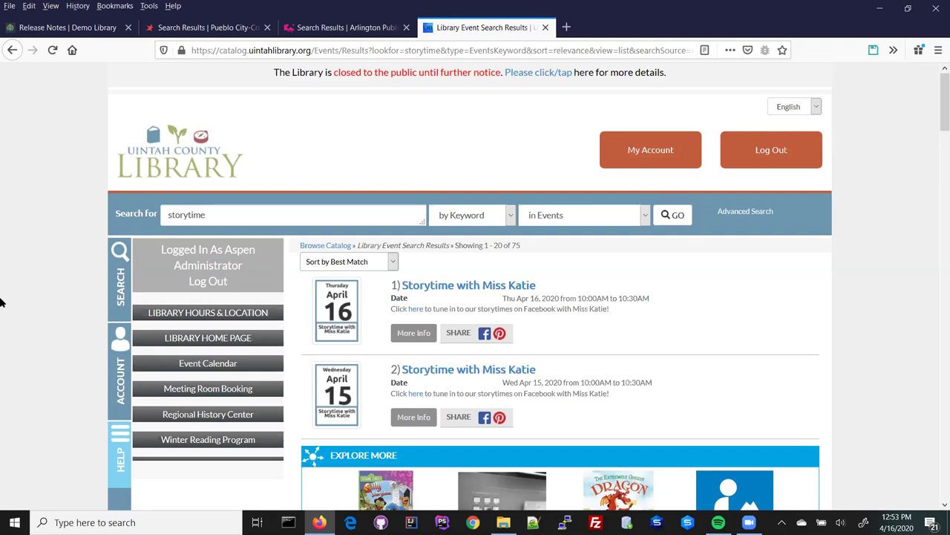
Return to the Demo Library site and open the Demo Library's record in Library Systems for editing.
{"action": "left_click", "coordinate": [66, 28]}
{"action": "scroll", "coordinate": [312, 234], "scroll_direction": "up", "scroll_amount": 10}
{"action": "left_click", "coordinate": [312, 235]}
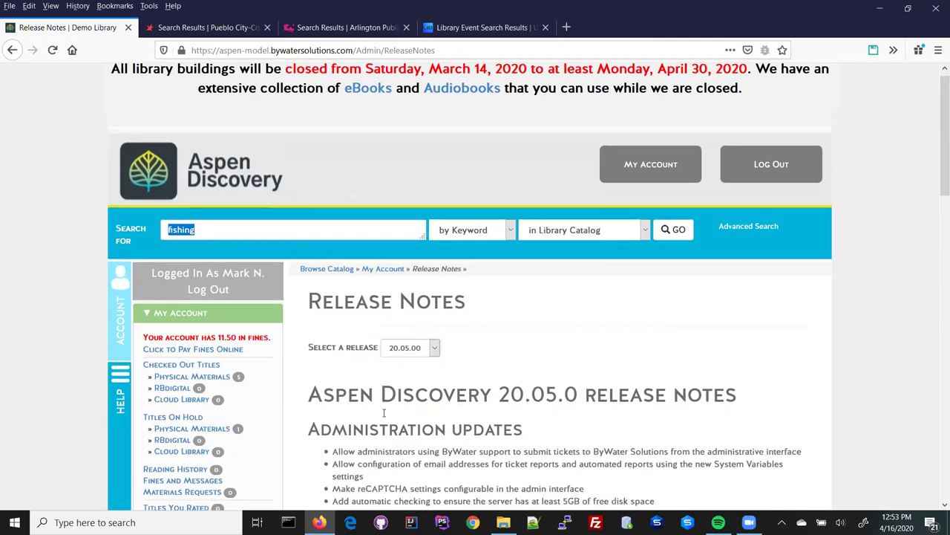
{"action": "scroll", "coordinate": [197, 363], "scroll_direction": "down", "scroll_amount": 5}
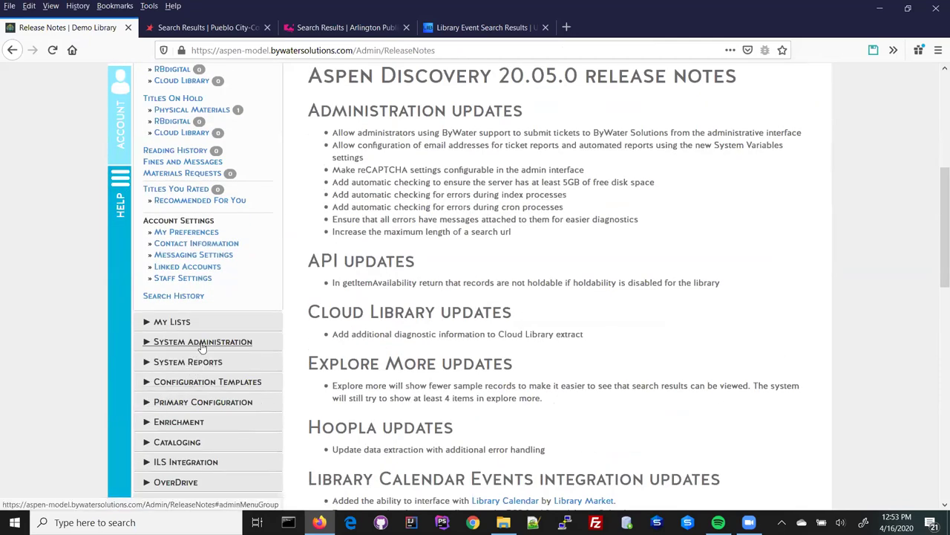
{"action": "left_click", "coordinate": [201, 342]}
{"action": "left_click", "coordinate": [199, 481]}
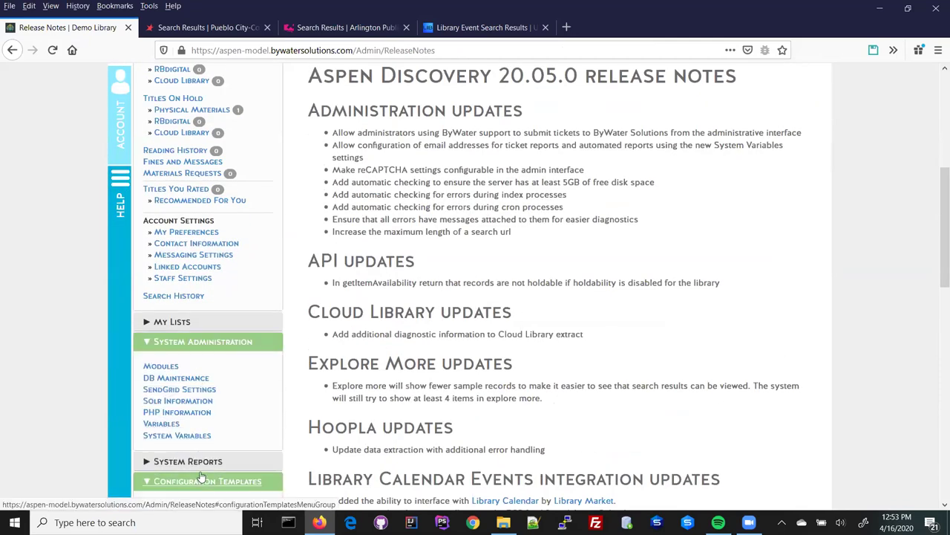
{"action": "scroll", "coordinate": [197, 371], "scroll_direction": "down", "scroll_amount": 5}
{"action": "left_click", "coordinate": [196, 262]}
{"action": "left_click", "coordinate": [175, 309]}
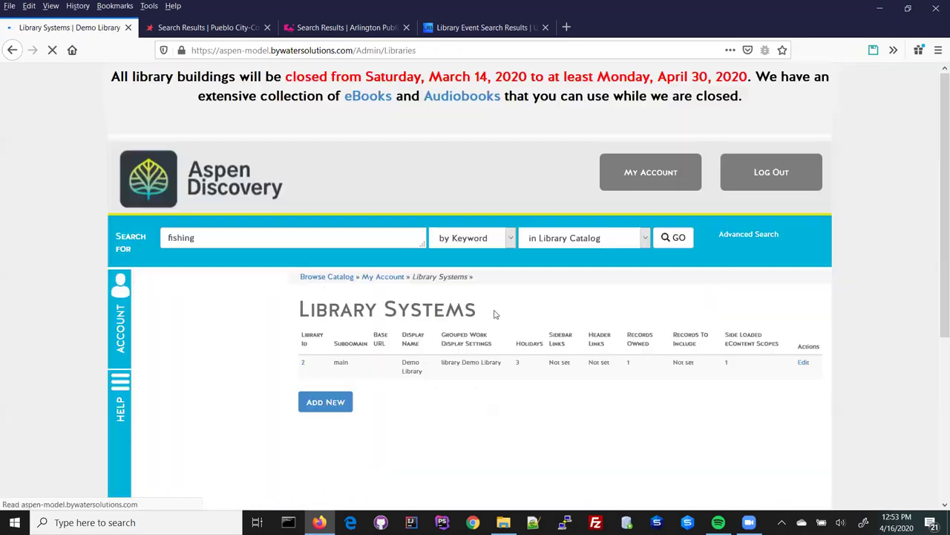
{"action": "scroll", "coordinate": [287, 300], "scroll_direction": "down", "scroll_amount": 2}
{"action": "left_click", "coordinate": [305, 299]}
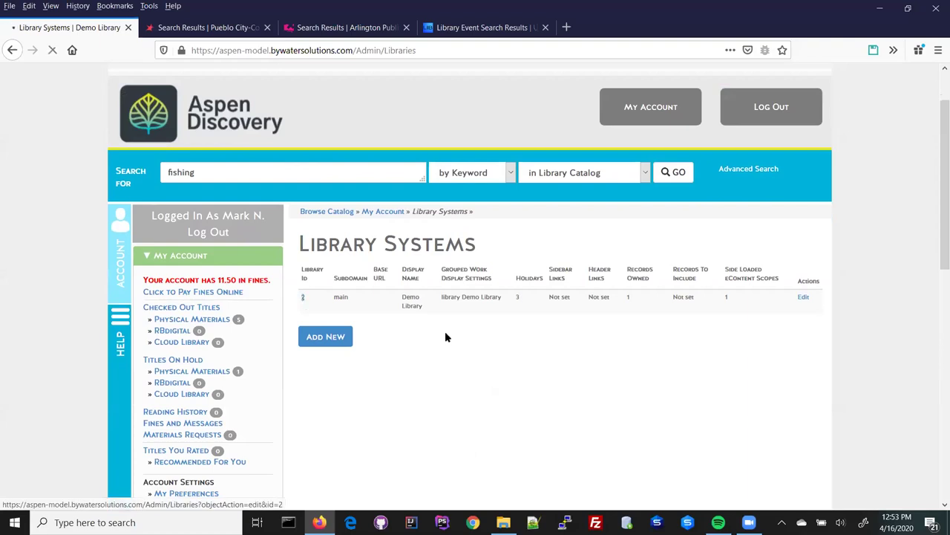
Review the hold button options in the Holds section of ILS/Account Integration and save the Demo Library's settings.
{"action": "scroll", "coordinate": [405, 315], "scroll_direction": "down", "scroll_amount": 10}
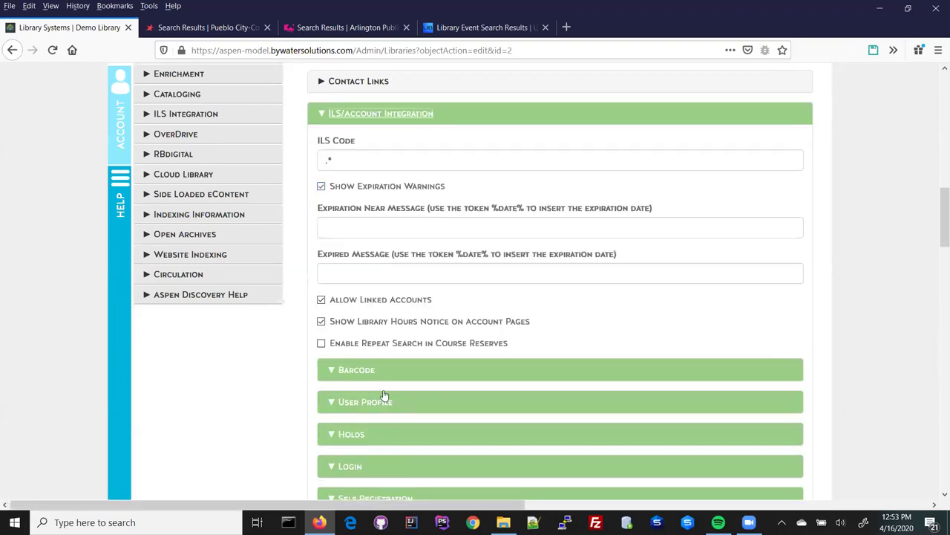
{"action": "scroll", "coordinate": [355, 369], "scroll_direction": "down", "scroll_amount": 2}
{"action": "left_click", "coordinate": [354, 372]}
{"action": "scroll", "coordinate": [386, 222], "scroll_direction": "down", "scroll_amount": 4}
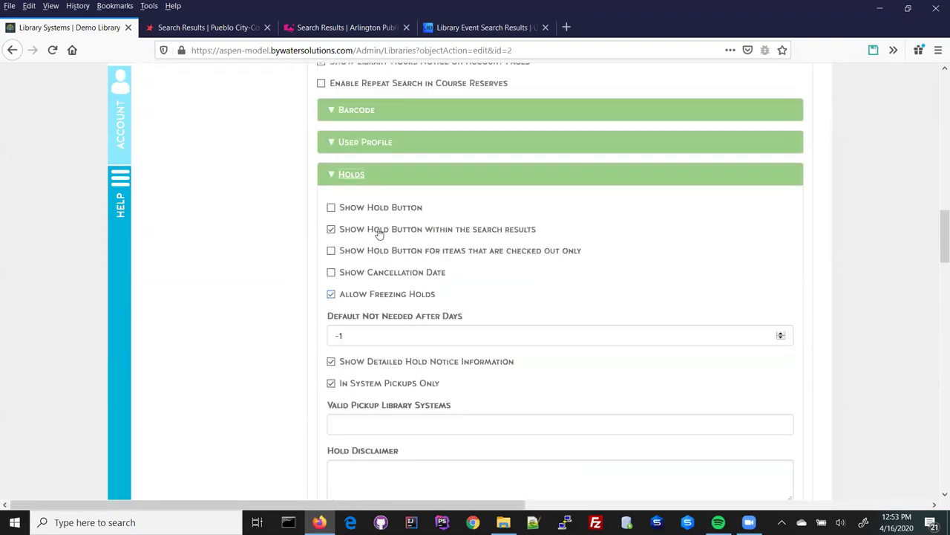
{"action": "scroll", "coordinate": [392, 249], "scroll_direction": "down", "scroll_amount": 10}
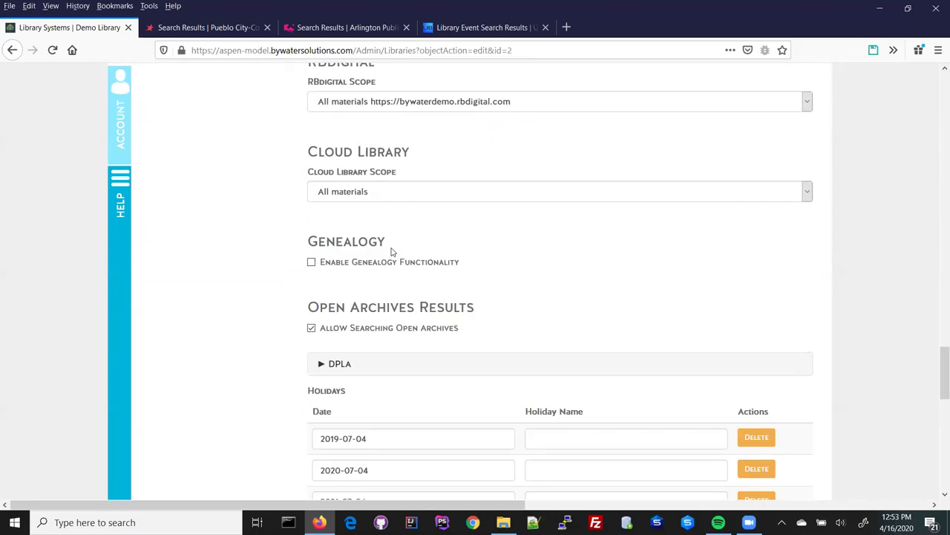
{"action": "scroll", "coordinate": [505, 427], "scroll_direction": "down", "scroll_amount": 10}
{"action": "left_click", "coordinate": [505, 429]}
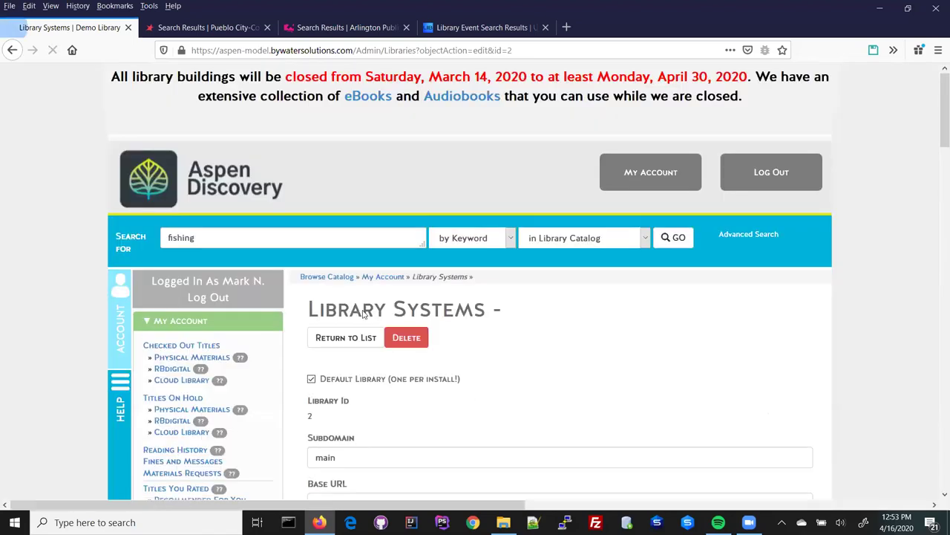
Search the Demo Library catalog by keyword for "pride and prejudice" and check the hold and checkout options in the results.
{"action": "left_click", "coordinate": [298, 238]}
{"action": "type", "text": "pride and prejudice"}
{"action": "key", "text": "Return"}
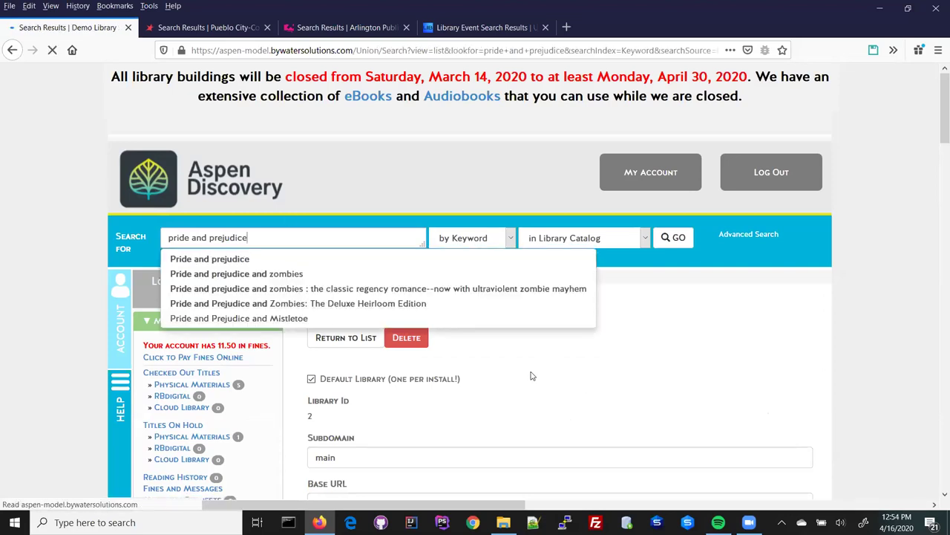
{"action": "scroll", "coordinate": [531, 375], "scroll_direction": "down", "scroll_amount": 3}
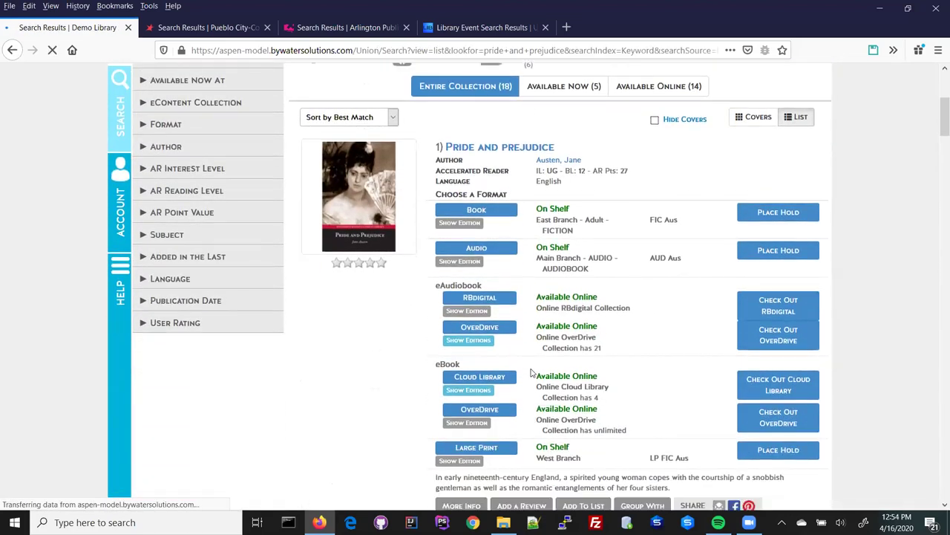
Search the Demo Library catalog by keyword for "tom sawyer" and check the formats and edition options in the results.
{"action": "scroll", "coordinate": [531, 375], "scroll_direction": "down", "scroll_amount": 3}
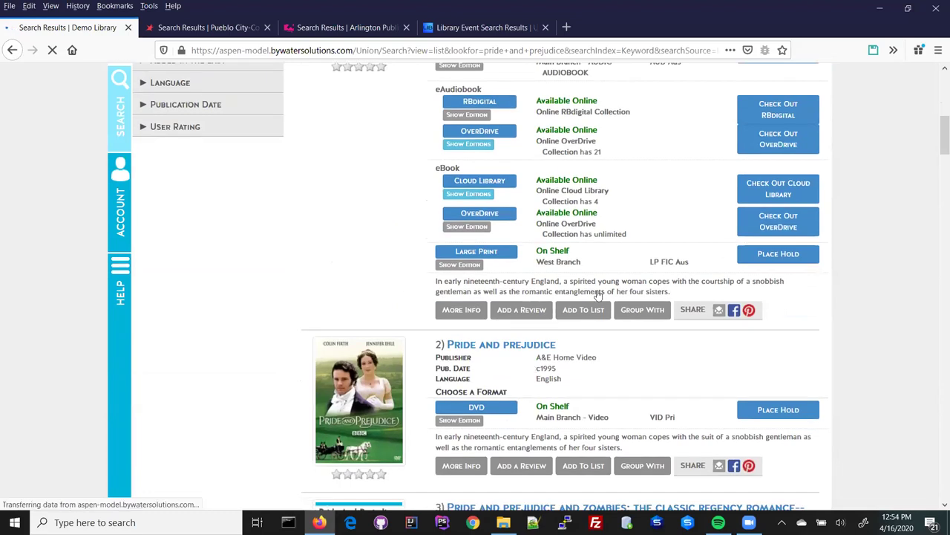
{"action": "scroll", "coordinate": [599, 295], "scroll_direction": "down", "scroll_amount": 7}
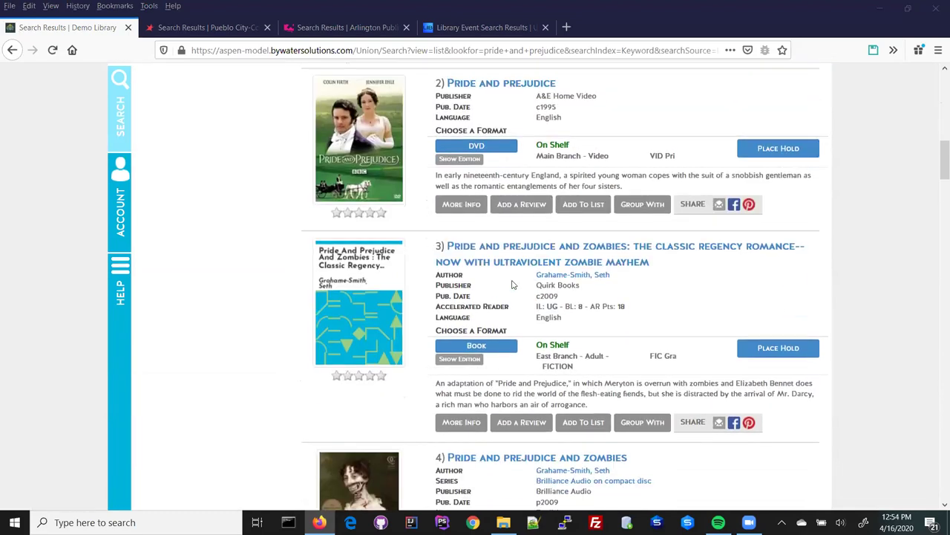
{"action": "scroll", "coordinate": [512, 286], "scroll_direction": "up", "scroll_amount": 12}
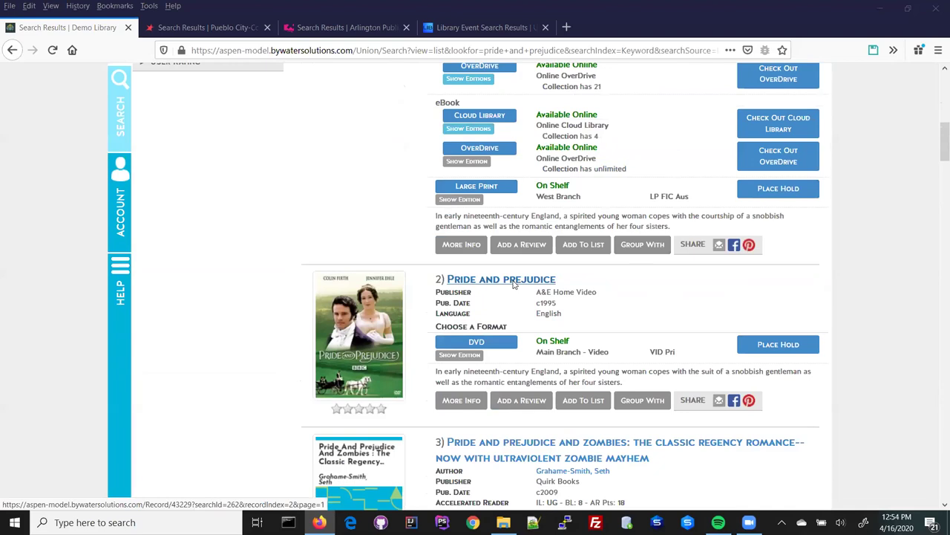
{"action": "scroll", "coordinate": [466, 292], "scroll_direction": "down", "scroll_amount": 2}
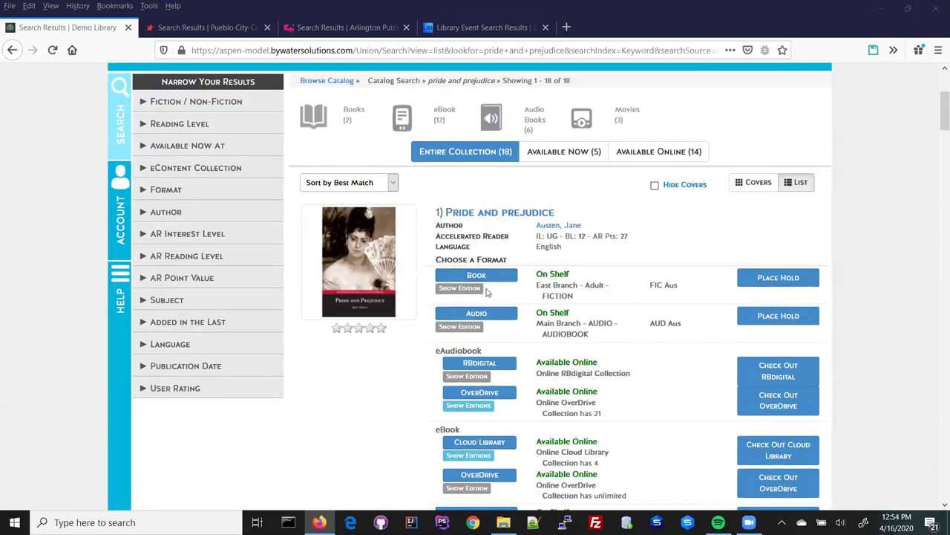
{"action": "scroll", "coordinate": [277, 167], "scroll_direction": "up", "scroll_amount": 3}
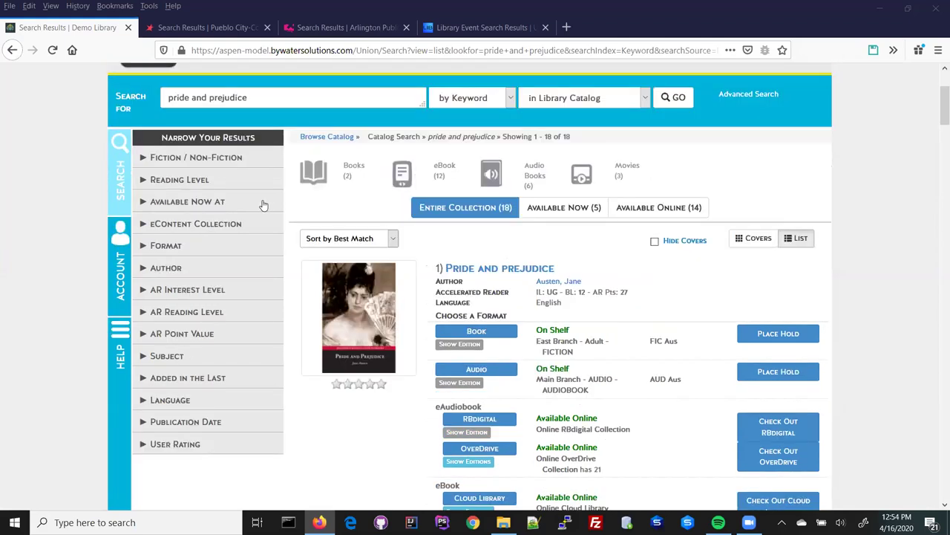
{"action": "left_click", "coordinate": [275, 235]}
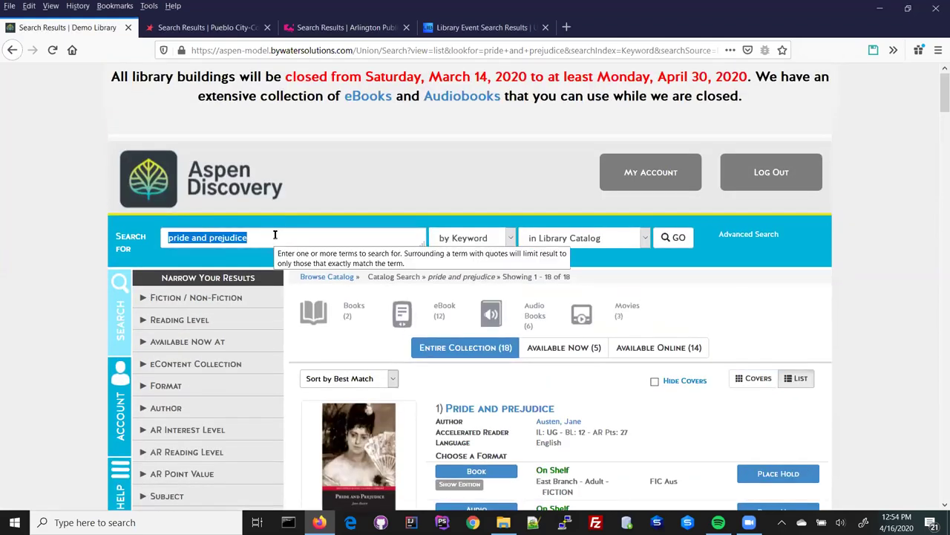
{"action": "type", "text": "tom sawy"}
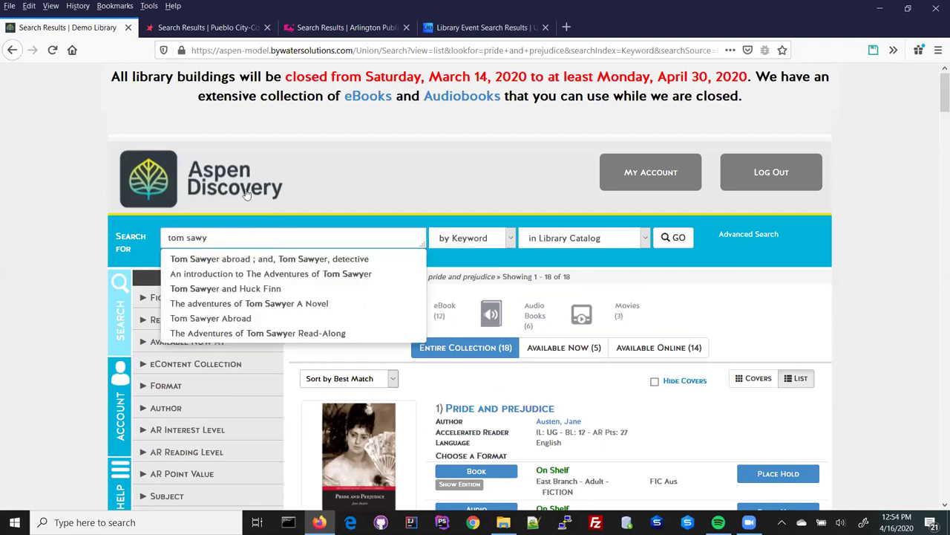
{"action": "type", "text": "er"}
{"action": "key", "text": "Return"}
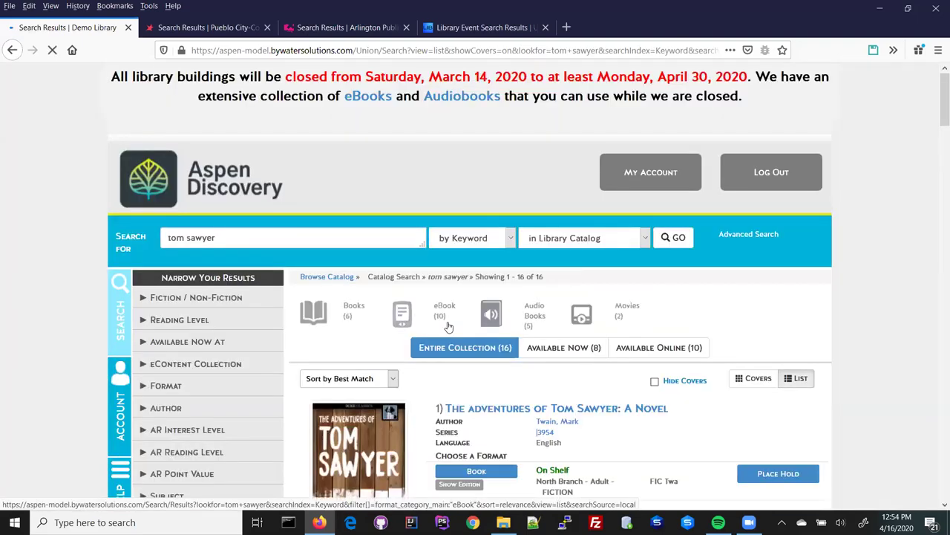
{"action": "scroll", "coordinate": [449, 326], "scroll_direction": "down", "scroll_amount": 5}
{"action": "scroll", "coordinate": [449, 326], "scroll_direction": "down", "scroll_amount": 6}
{"action": "scroll", "coordinate": [449, 327], "scroll_direction": "up", "scroll_amount": 8}
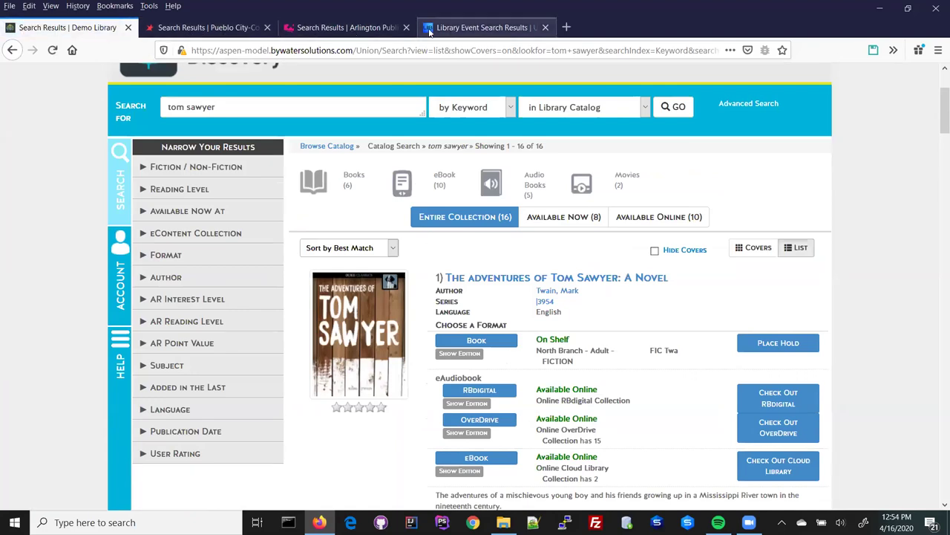
Switch to the Pueblo City-County Library catalog and search it by keyword for "pride prejudice".
{"action": "left_click", "coordinate": [344, 30]}
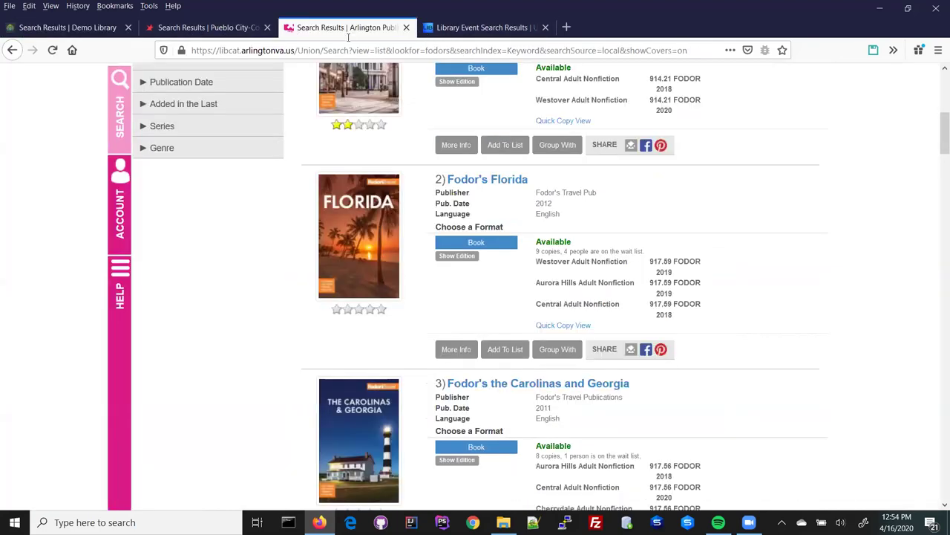
{"action": "left_click", "coordinate": [199, 27]}
{"action": "left_click", "coordinate": [557, 327]}
{"action": "scroll", "coordinate": [320, 183], "scroll_direction": "up", "scroll_amount": 3}
{"action": "scroll", "coordinate": [316, 184], "scroll_direction": "up", "scroll_amount": 5}
{"action": "left_click", "coordinate": [284, 204]}
{"action": "type", "text": "pride prej"}
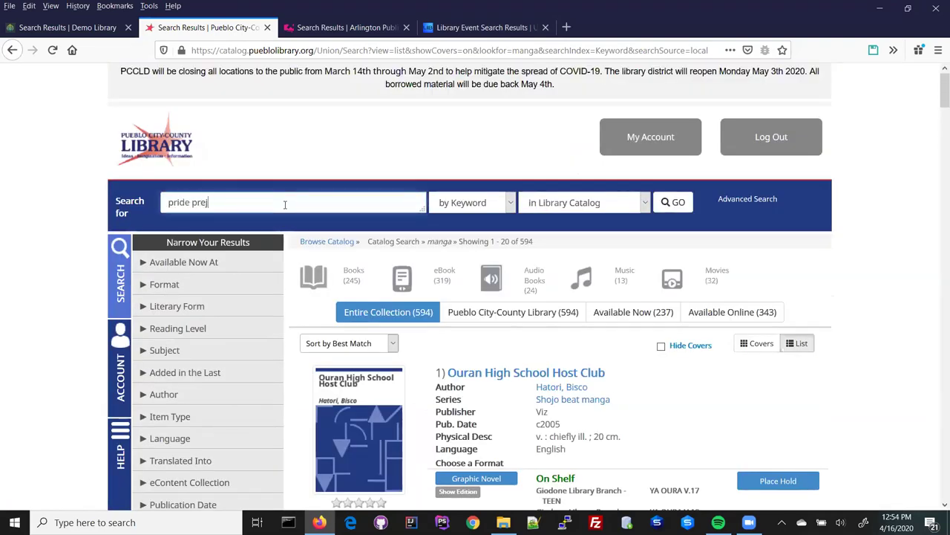
{"action": "type", "text": "udice"}
{"action": "key", "text": "Return"}
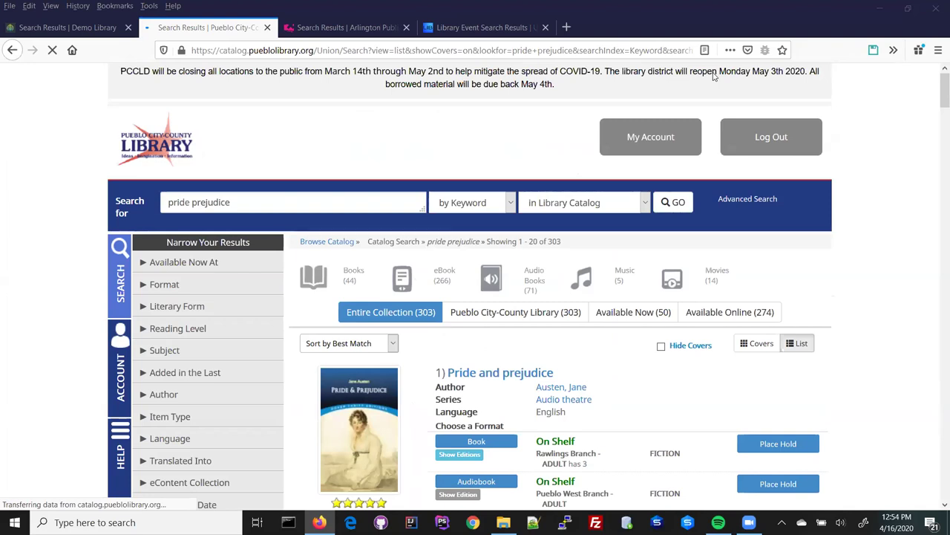
Show the editions of the Book format for the first Pride and prejudice result and review their availability and hold options.
{"action": "scroll", "coordinate": [728, 282], "scroll_direction": "down", "scroll_amount": 3}
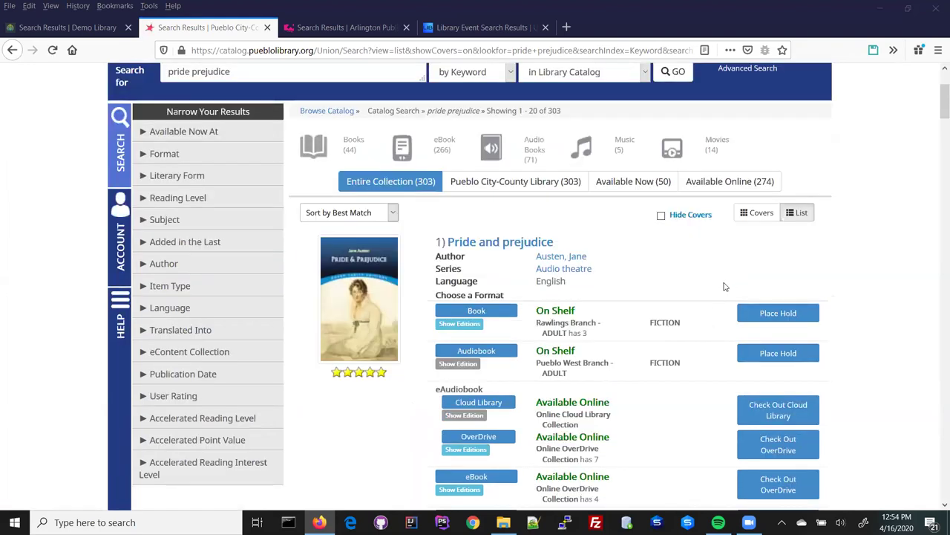
{"action": "left_click", "coordinate": [474, 329]}
{"action": "scroll", "coordinate": [492, 231], "scroll_direction": "down", "scroll_amount": 3}
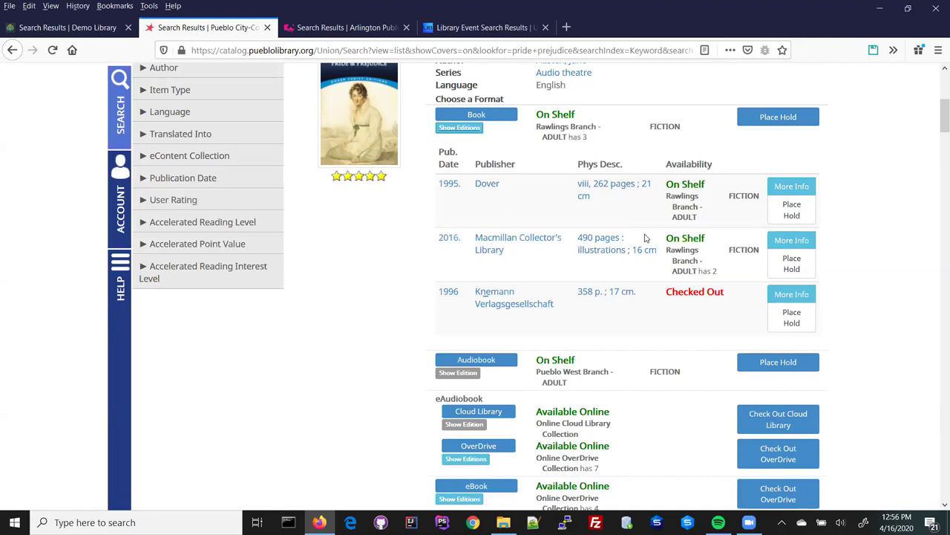
{"action": "scroll", "coordinate": [772, 89], "scroll_direction": "down", "scroll_amount": 2}
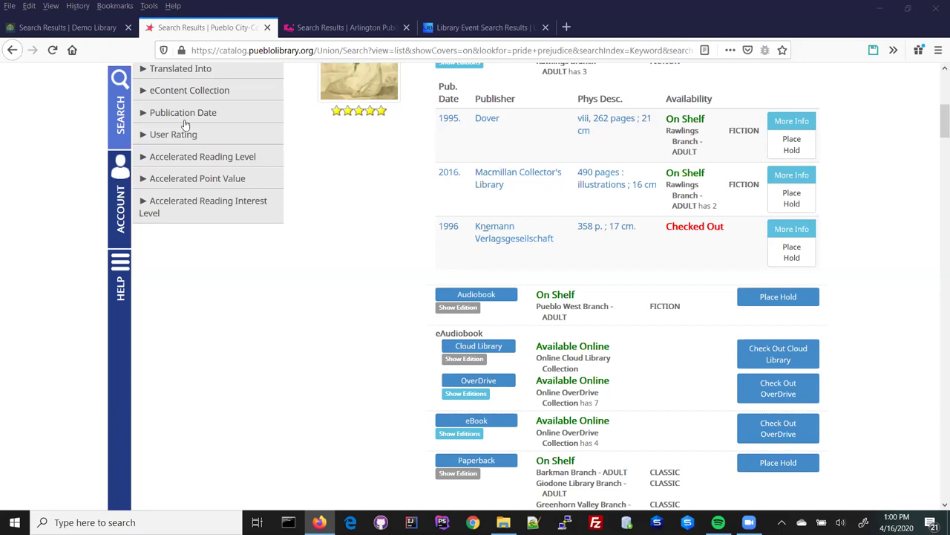
Return to the Demo Library catalog and search in Lists with an empty search term to show all lists.
{"action": "left_click", "coordinate": [64, 29]}
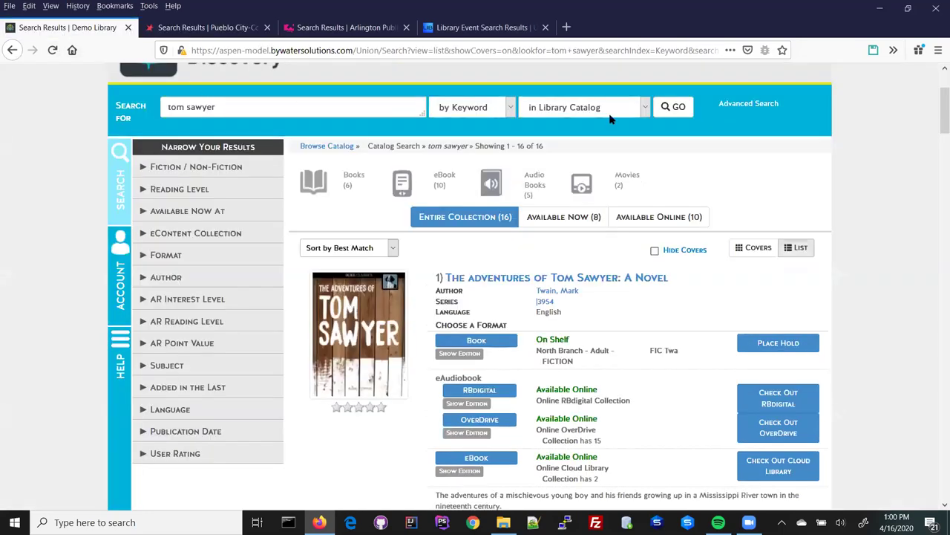
{"action": "triple_click", "coordinate": [312, 106]}
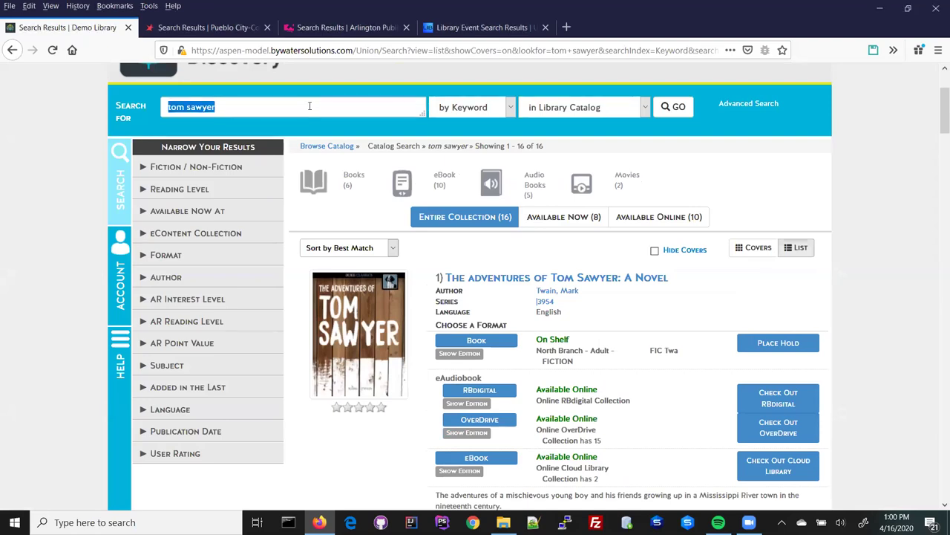
{"action": "key", "text": "BackSpace"}
{"action": "left_click", "coordinate": [608, 110]}
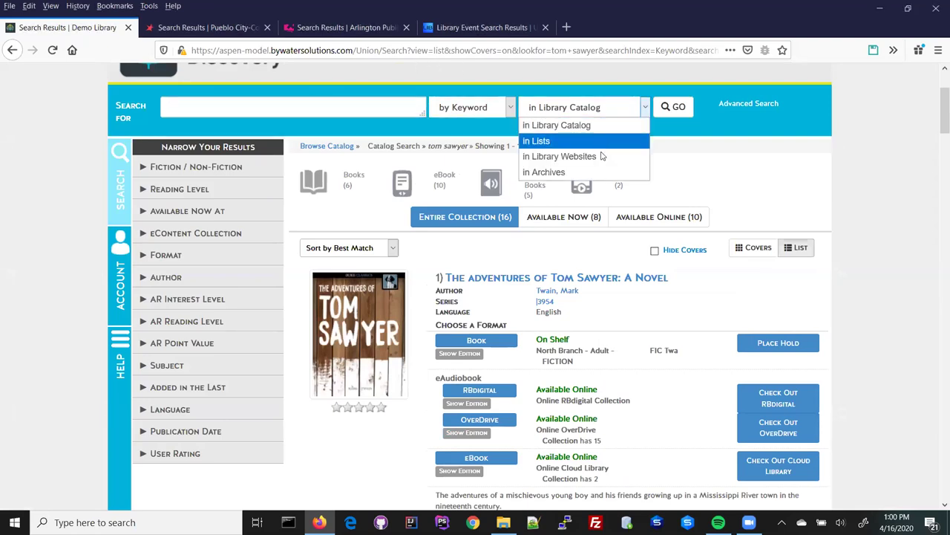
{"action": "left_click", "coordinate": [598, 141]}
{"action": "left_click", "coordinate": [672, 109]}
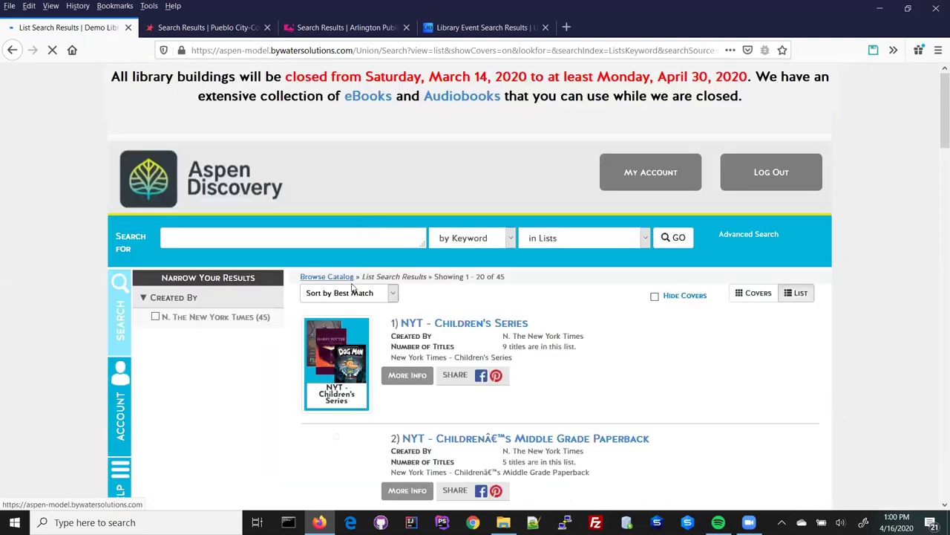
Check the sort options for the list results and go back to the Browse Catalog page.
{"action": "left_click", "coordinate": [347, 293]}
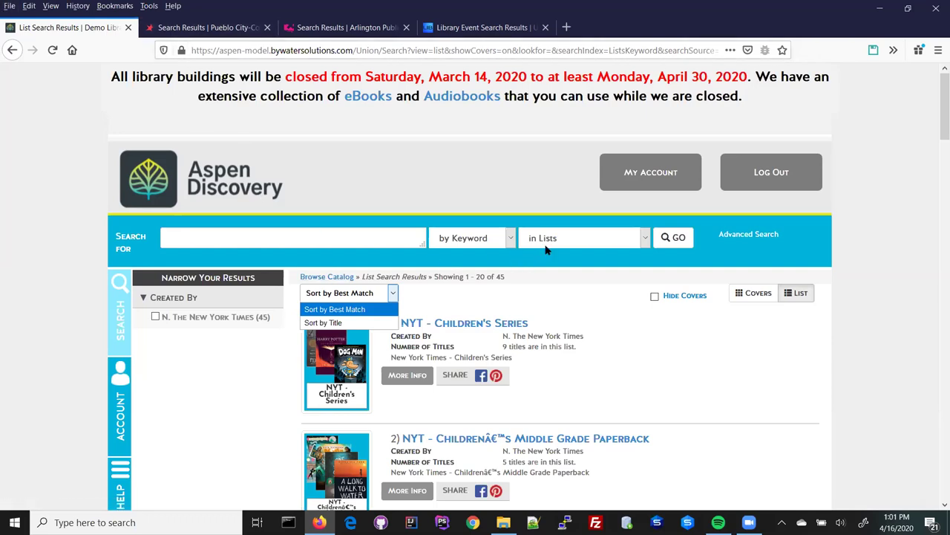
{"action": "left_click", "coordinate": [316, 278]}
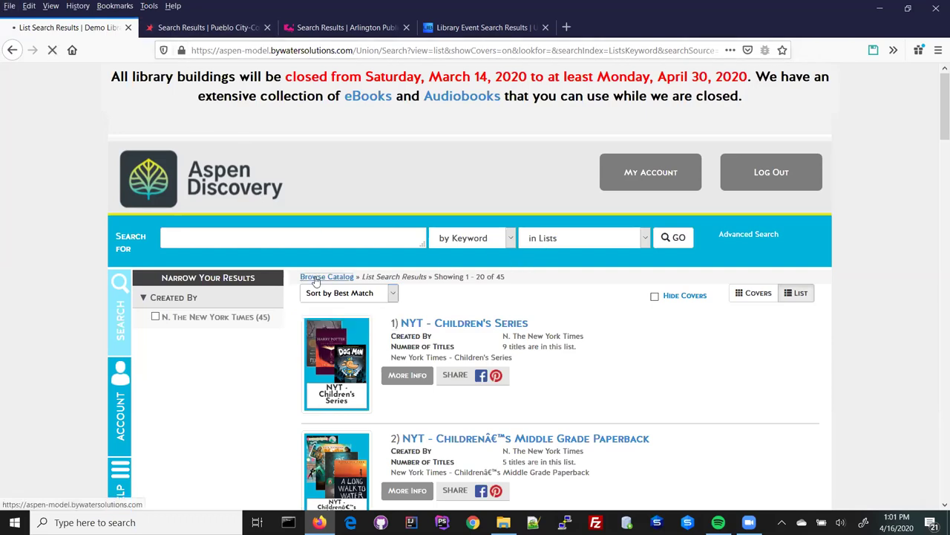